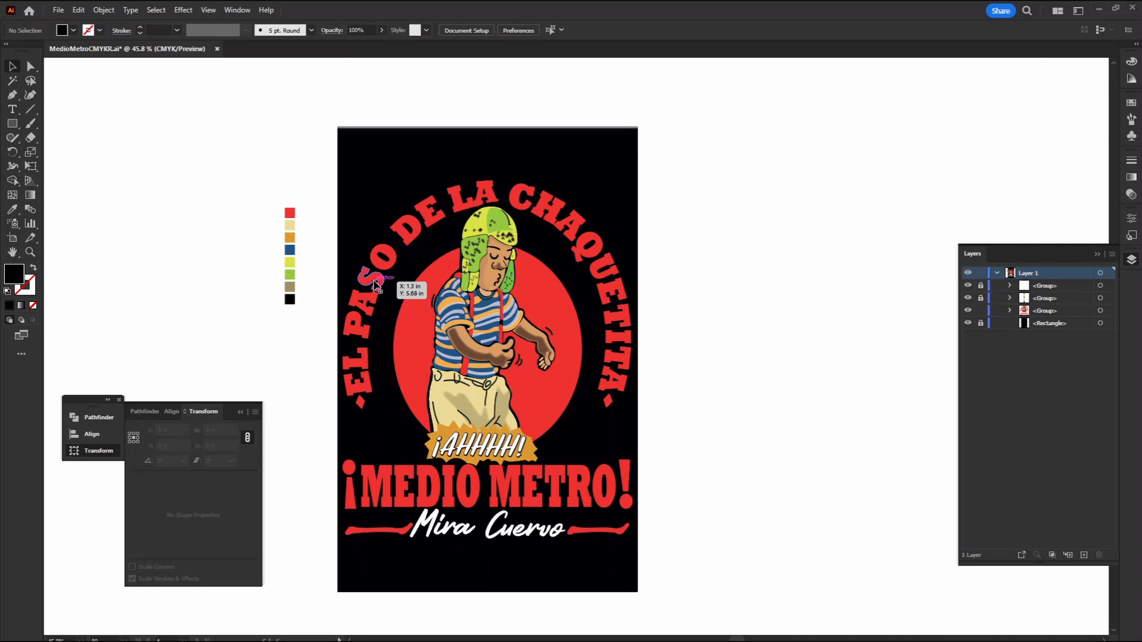
Step: Copy the complete artwork without the black background from Illustrator and paste it as pixels into the blank Photoshop document
drag(683, 178, 339, 536)
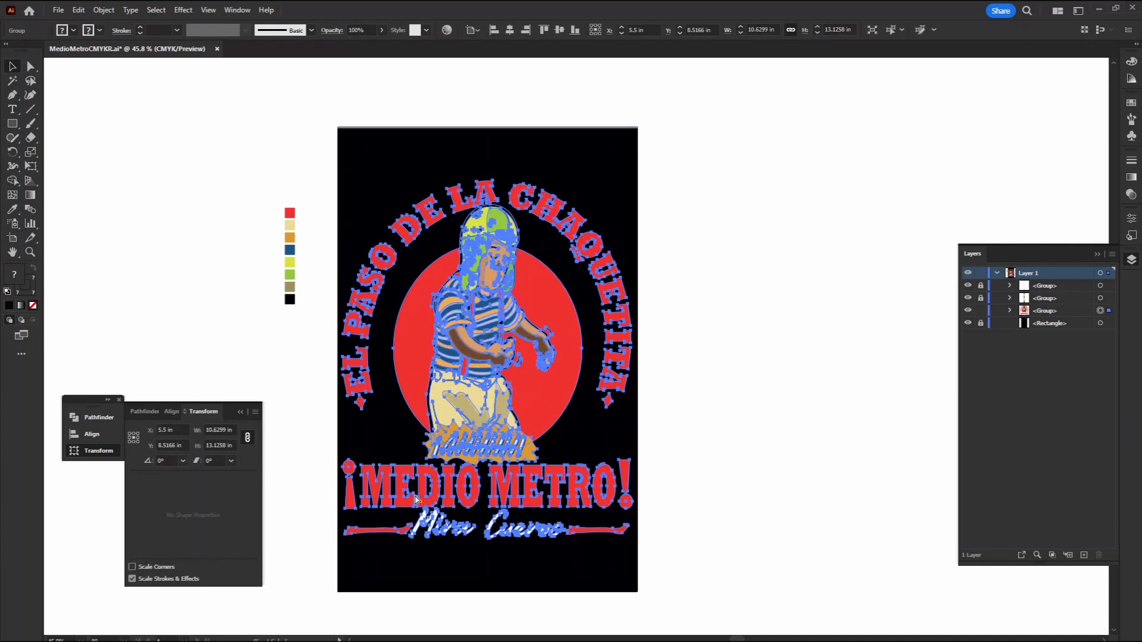
click(612, 631)
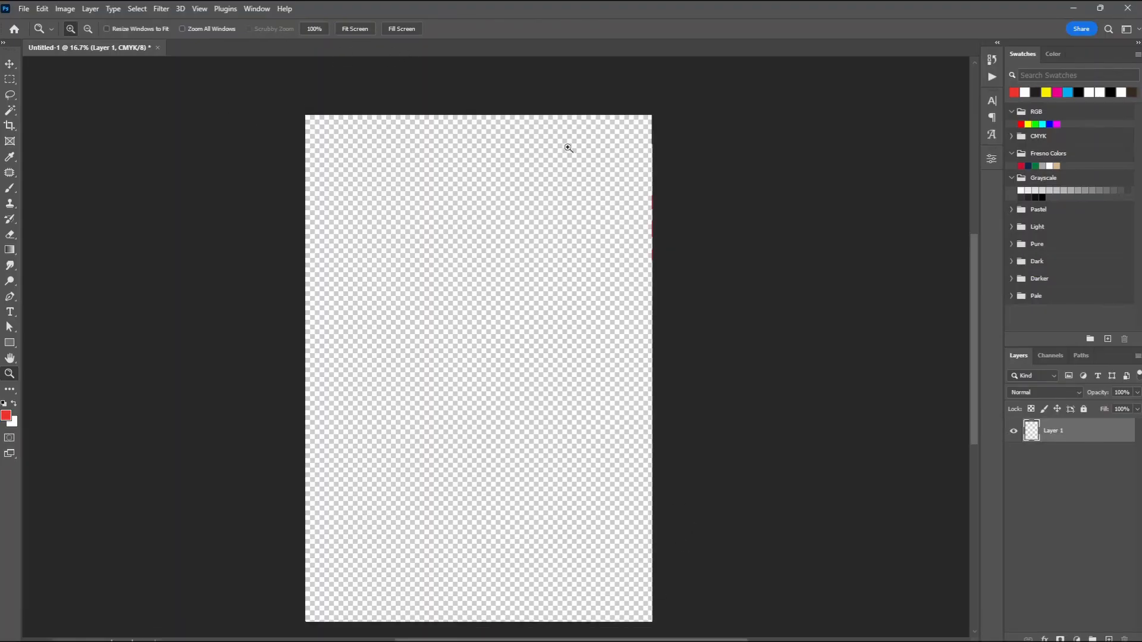
key(v)
key(ctrl+v)
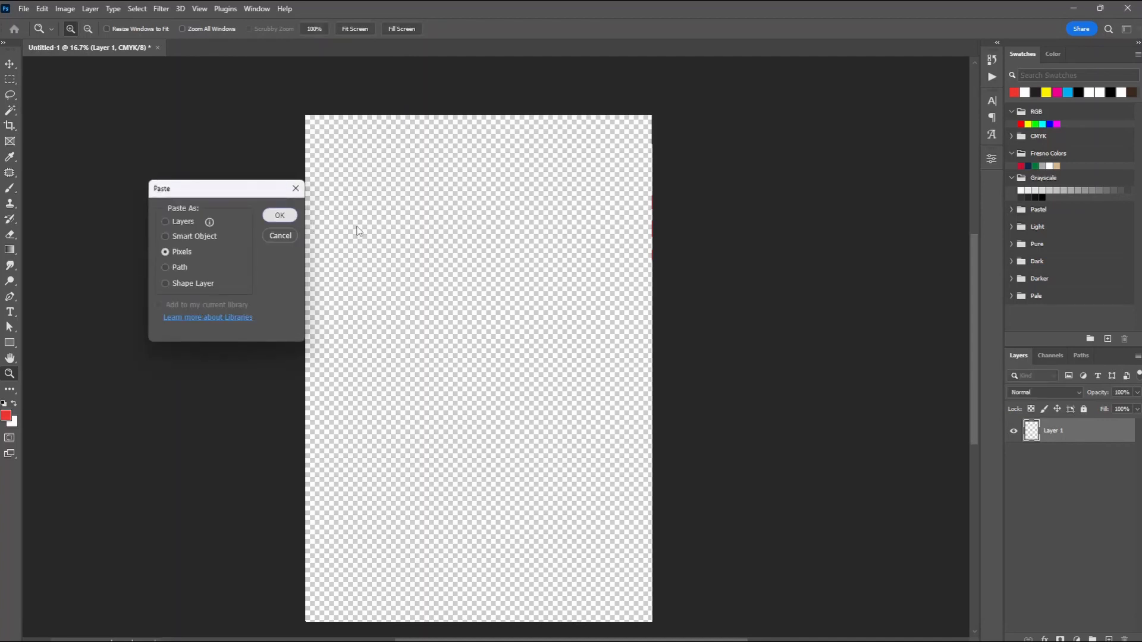
click(292, 212)
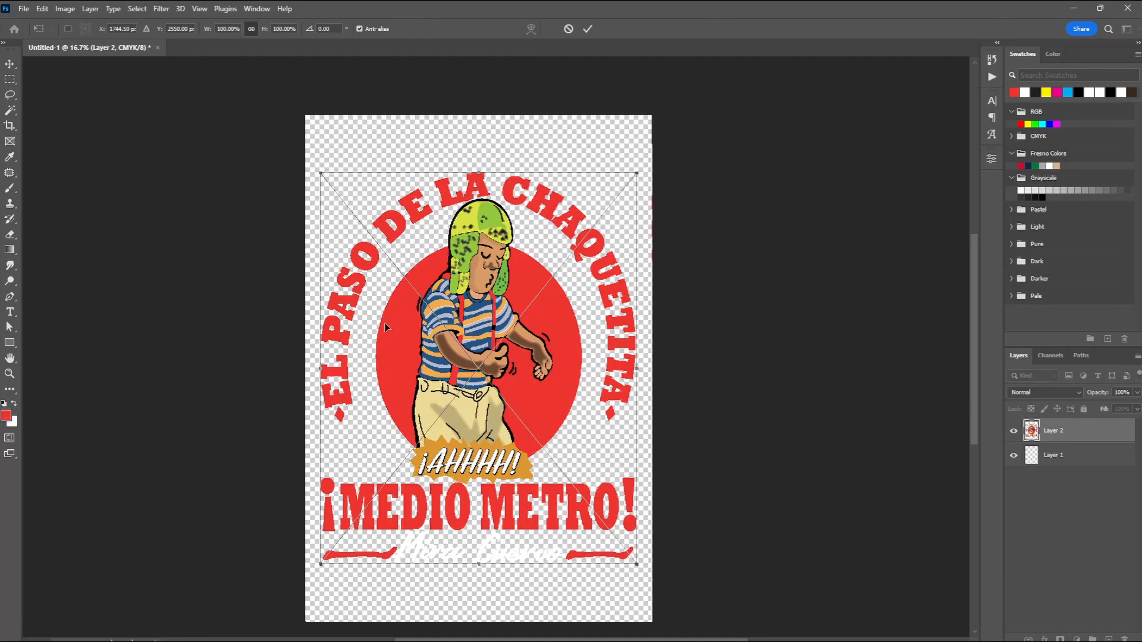
click(993, 162)
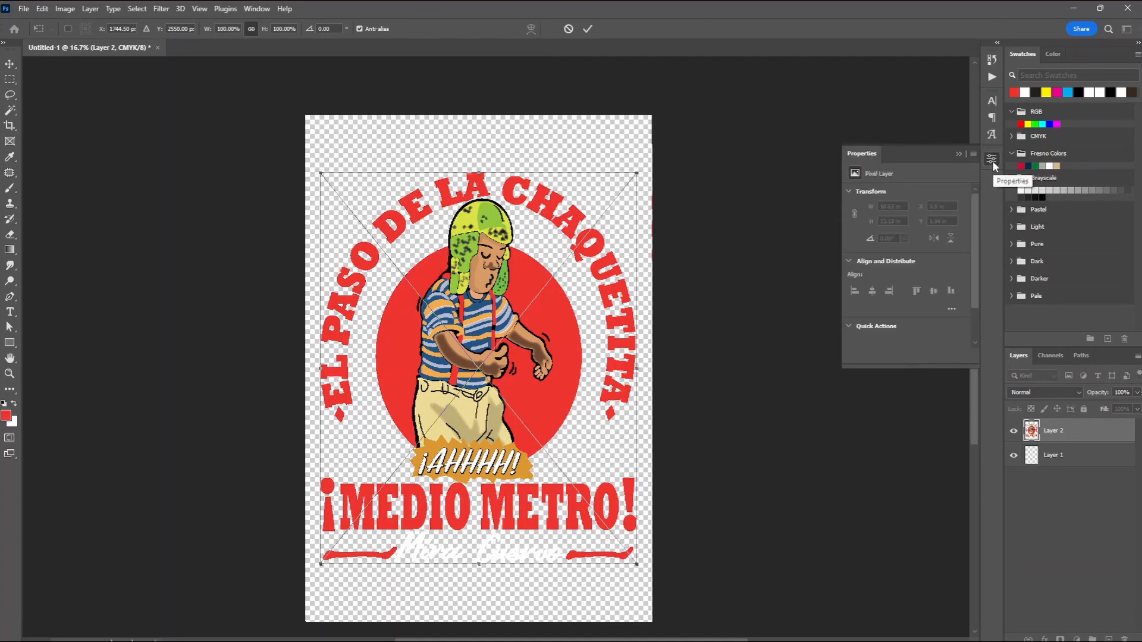
click(993, 164)
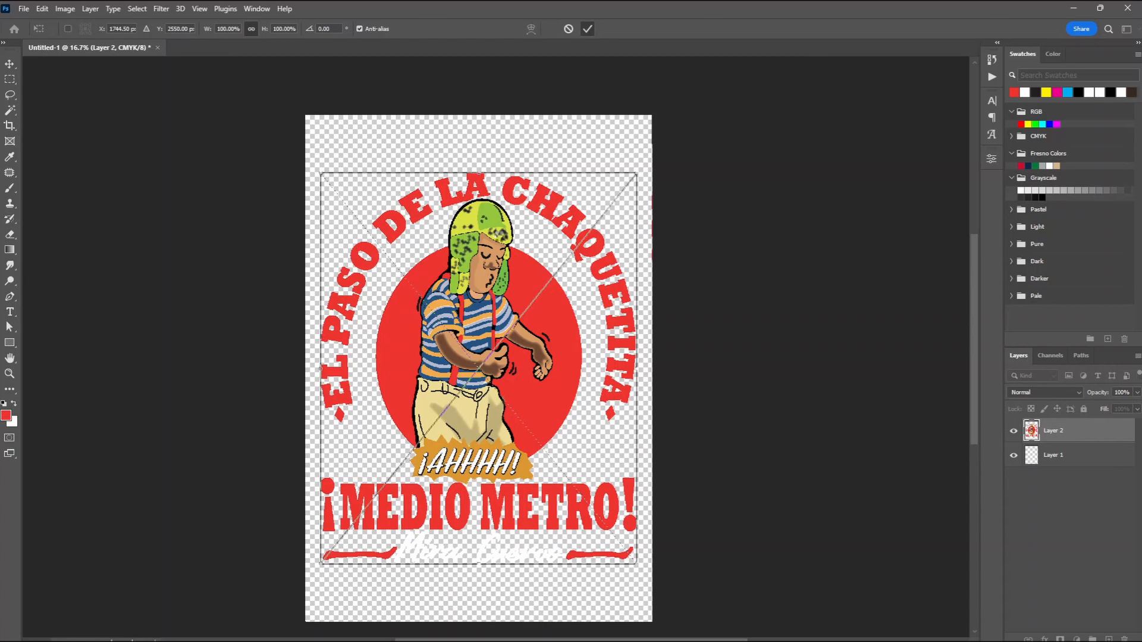
key(Return)
Step: Select the character's black outline with the Magic Wand and extend the selection to all similar areas
key(z)
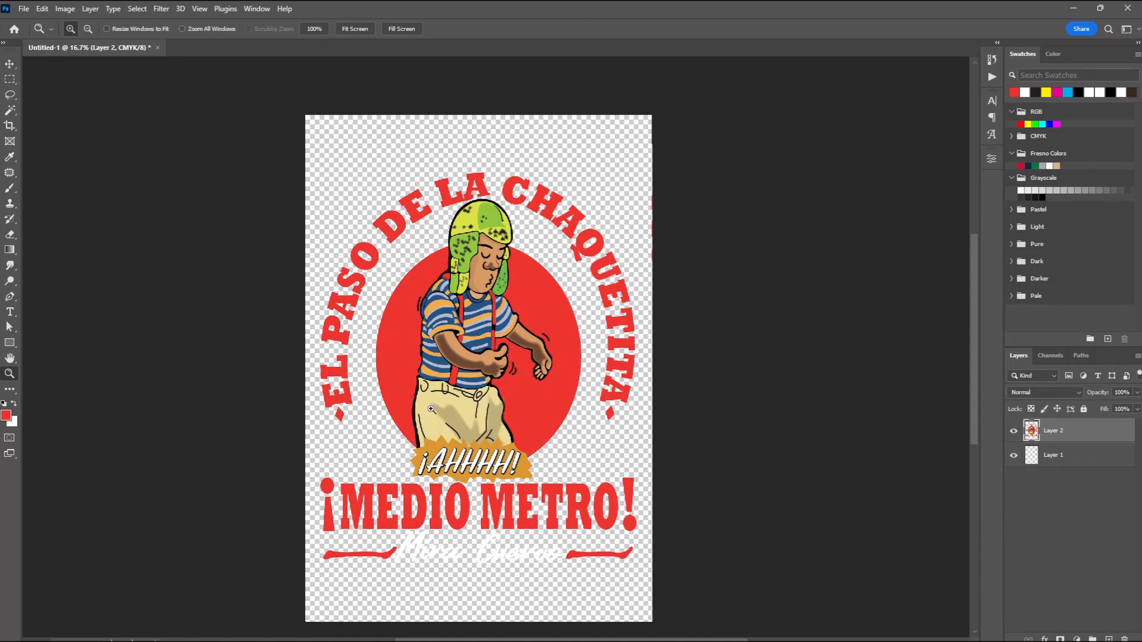
click(492, 341)
click(362, 346)
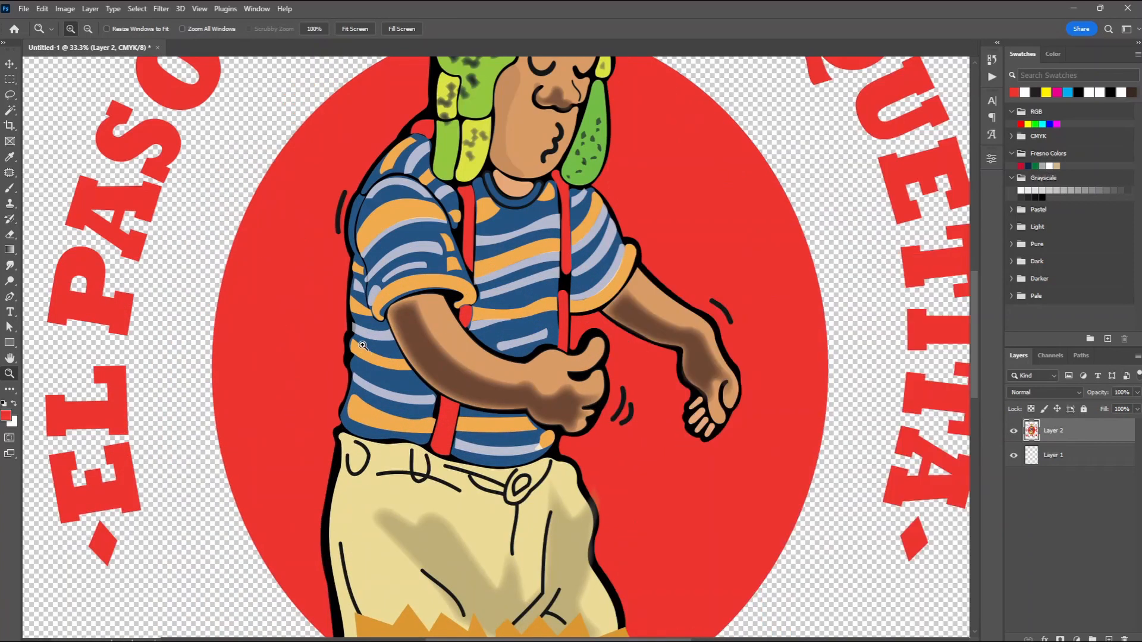
click(322, 412)
click(137, 8)
click(136, 8)
key(w)
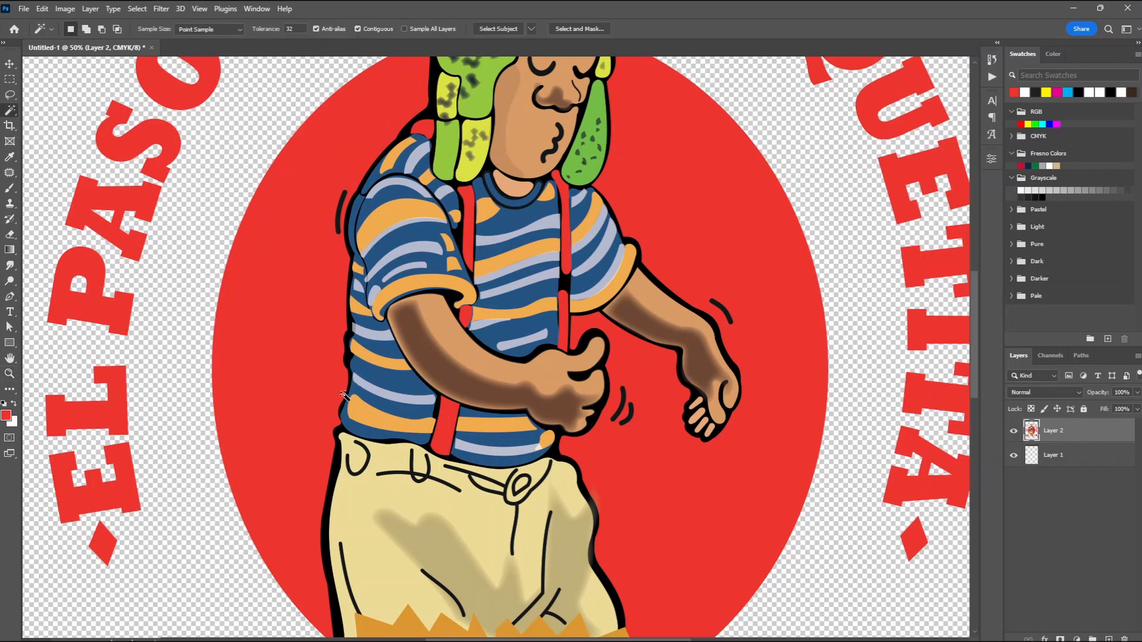
click(337, 463)
click(145, 9)
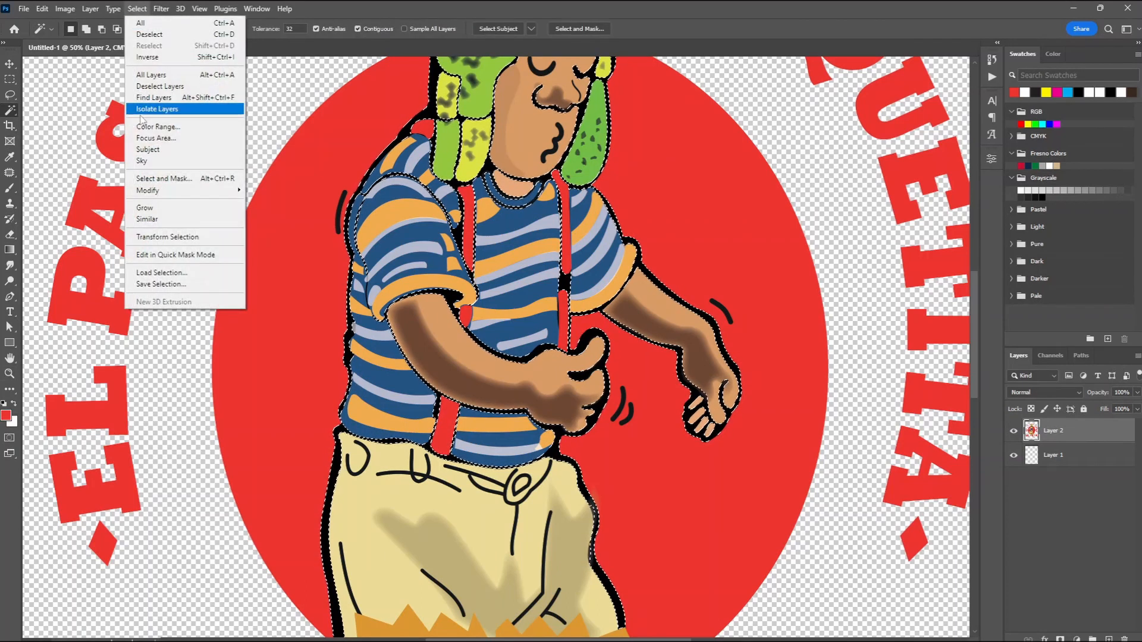
click(148, 220)
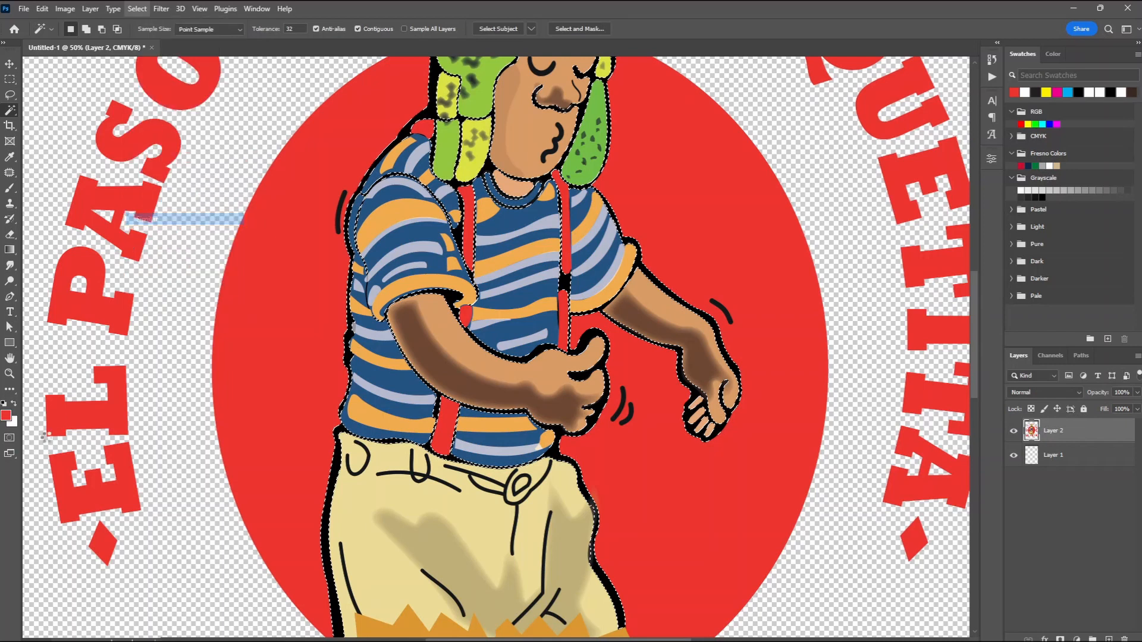
Step: Reset the foreground and background colours to default black and white and clear the outline selection
click(5, 405)
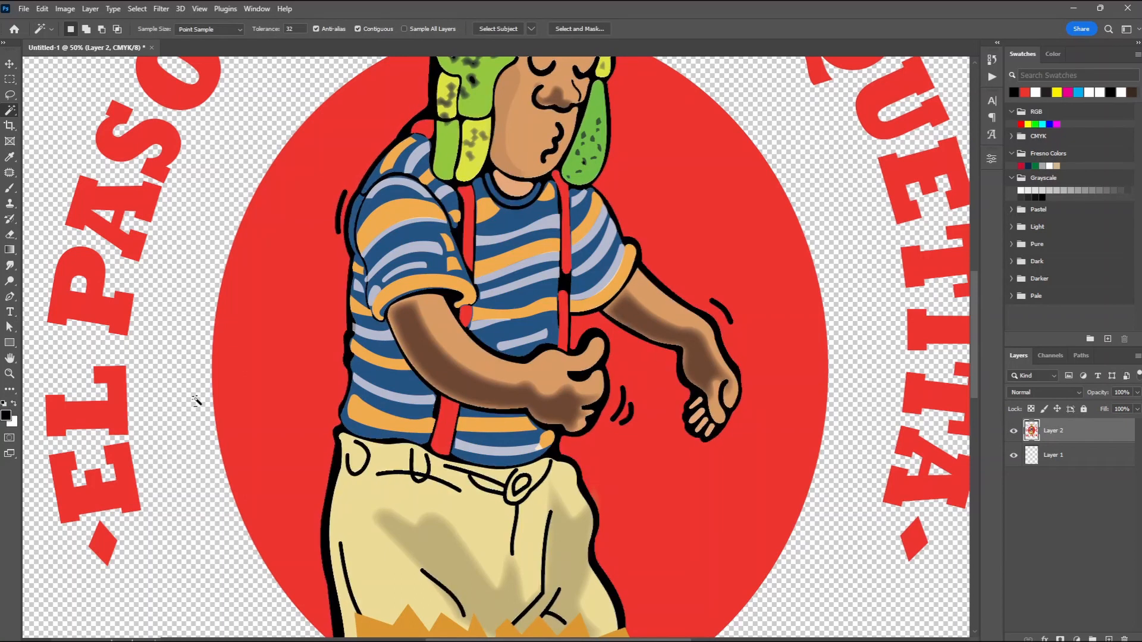
key(ctrl+d)
key(z)
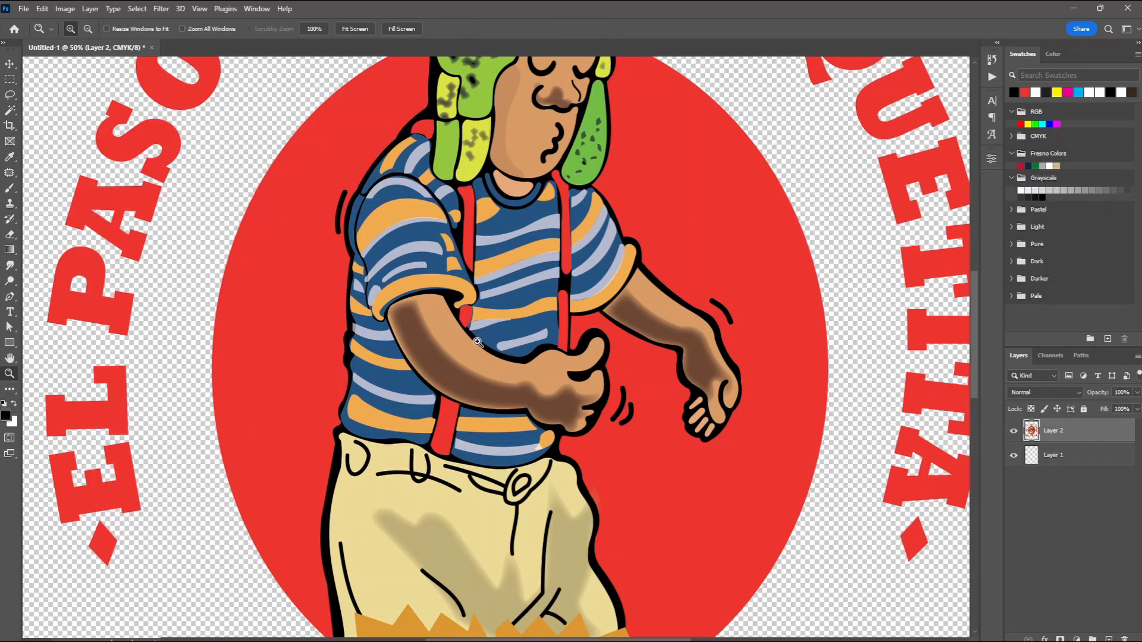
alt+click(477, 342)
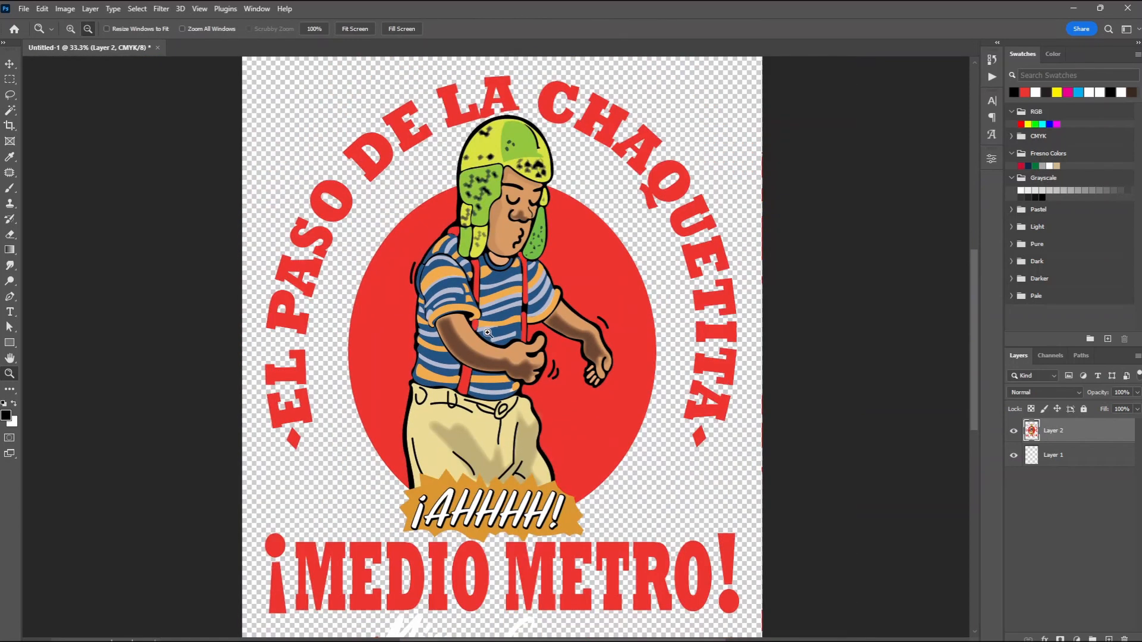
alt+click(487, 333)
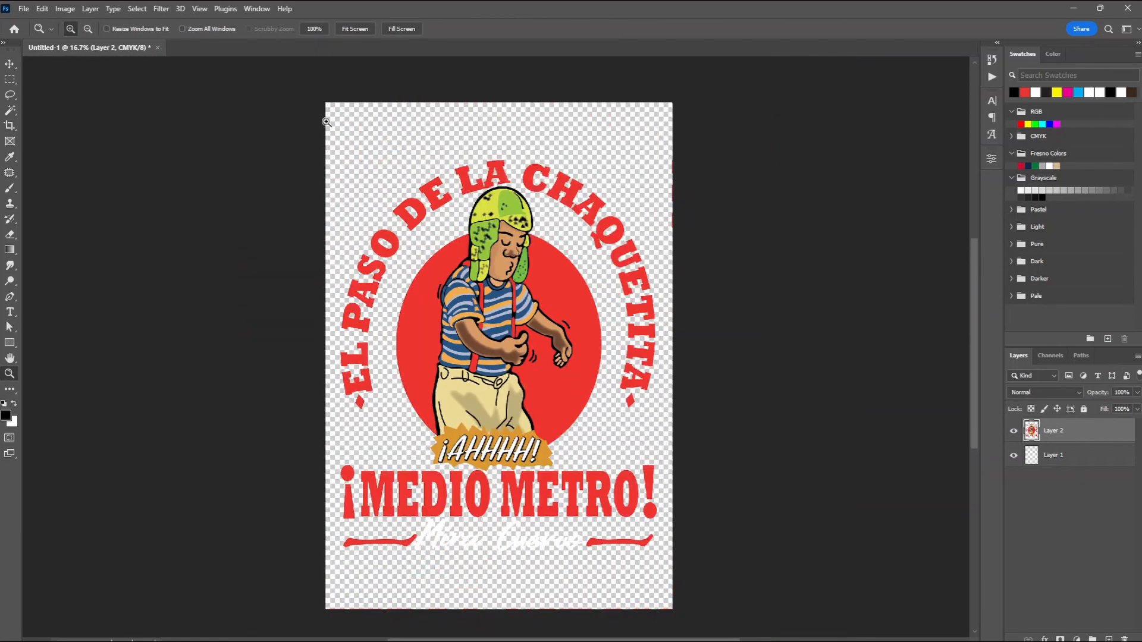
Step: Check the document's colour mode, and examine the Cyan channel alone and combined with Magenta, Yellow and Black
click(66, 8)
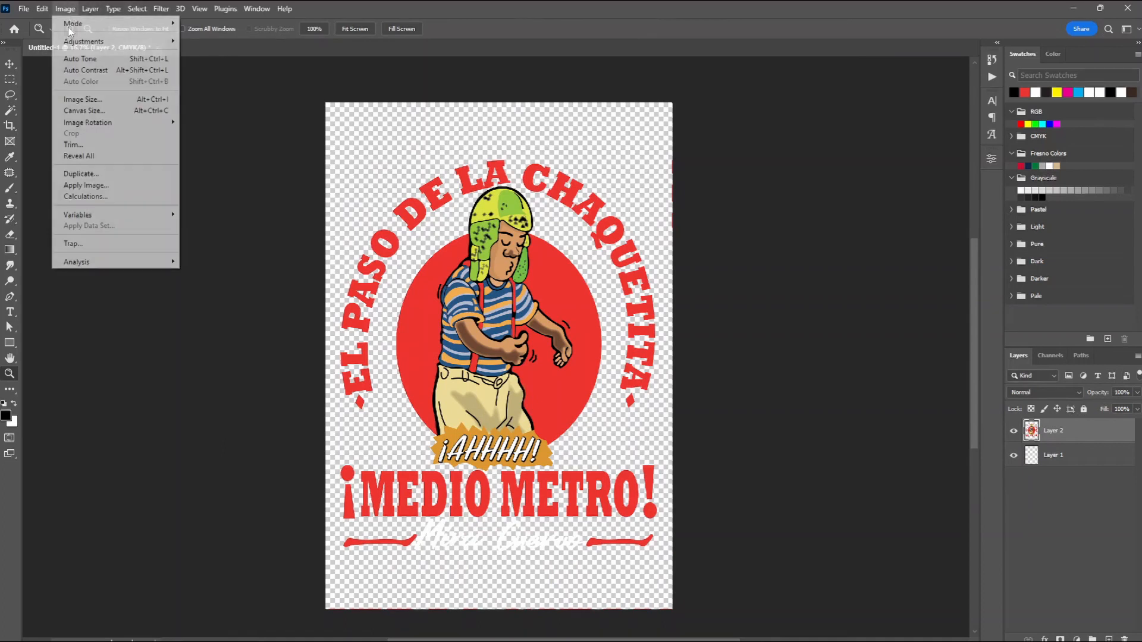
mouse_move(168, 24)
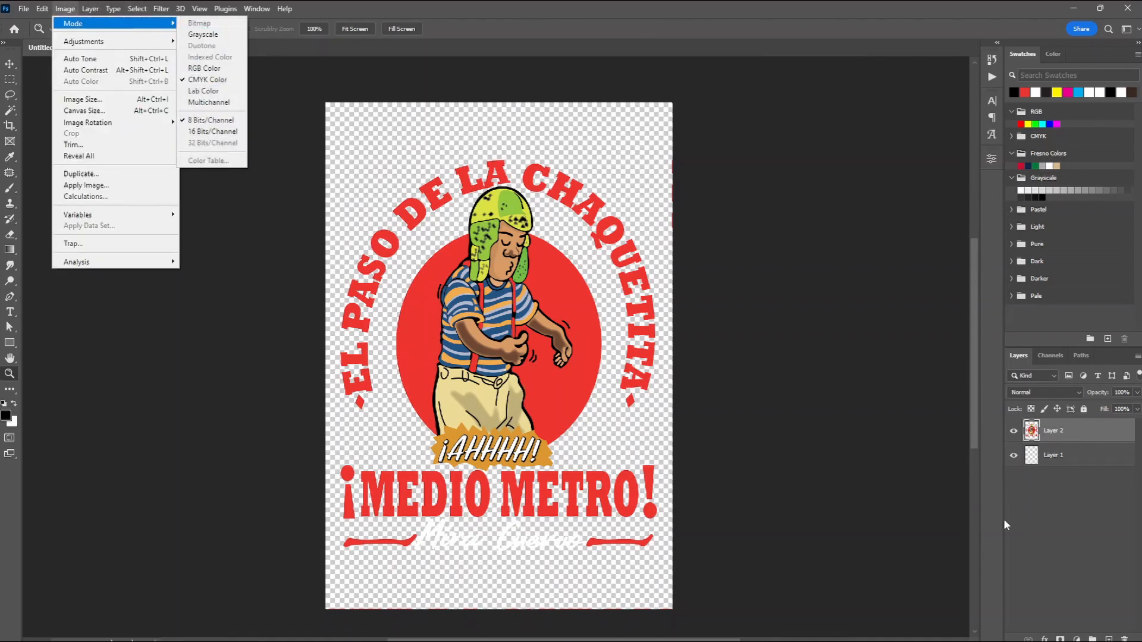
click(1057, 528)
click(1054, 354)
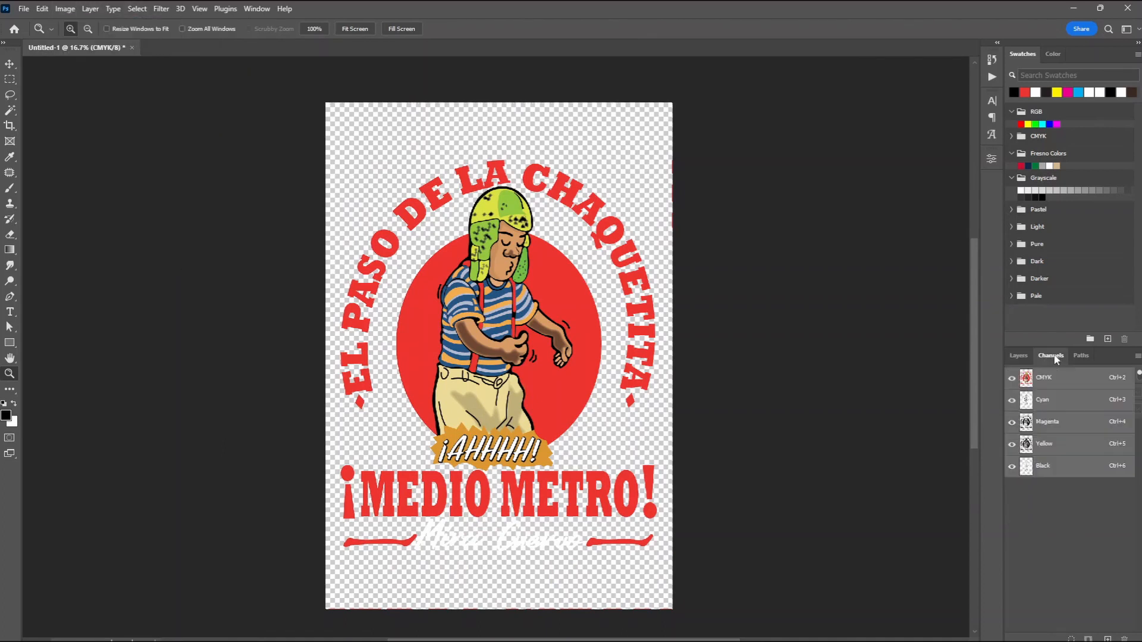
click(1049, 407)
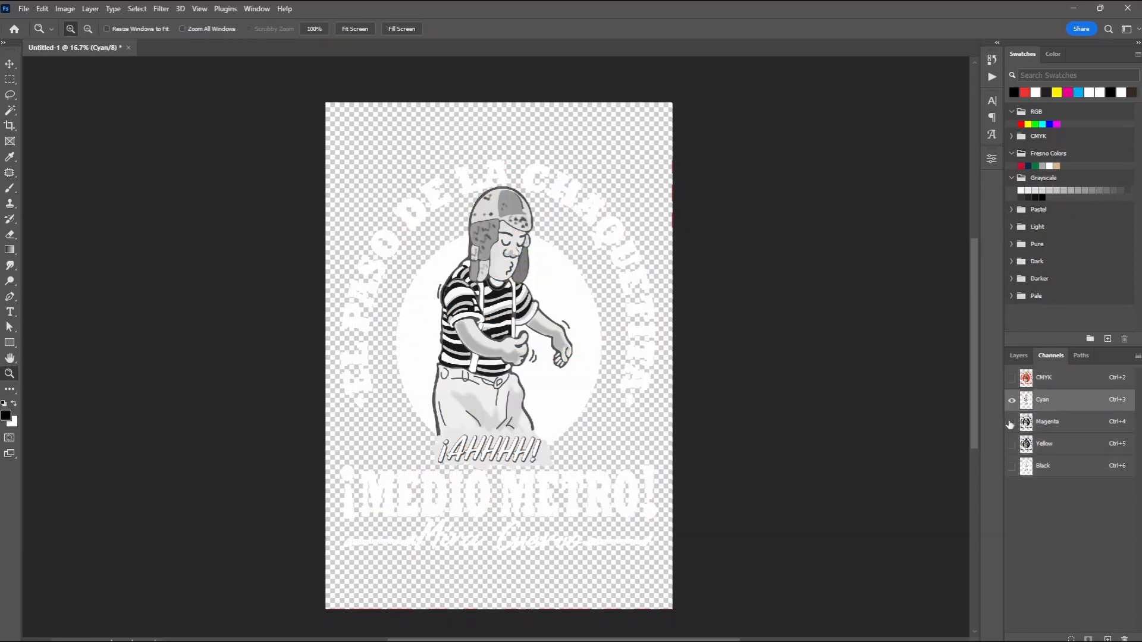
click(1012, 422)
click(1011, 444)
click(1012, 466)
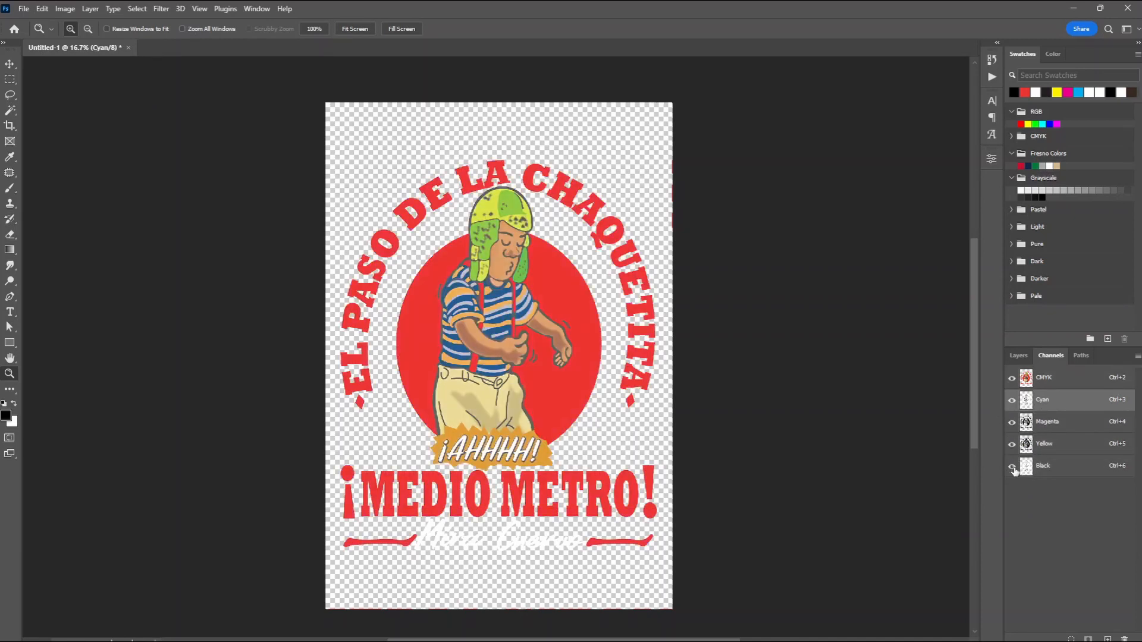
click(1080, 378)
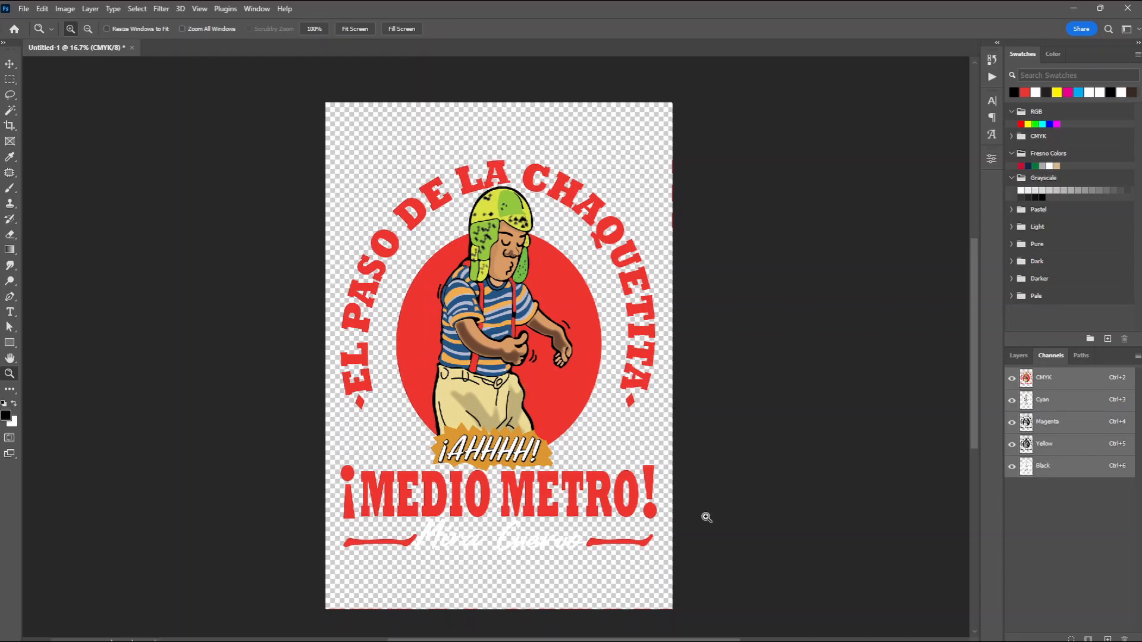
Step: Duplicate the Cyan and Magenta channels within the document as Cyan copy and Magenta copy
click(1060, 406)
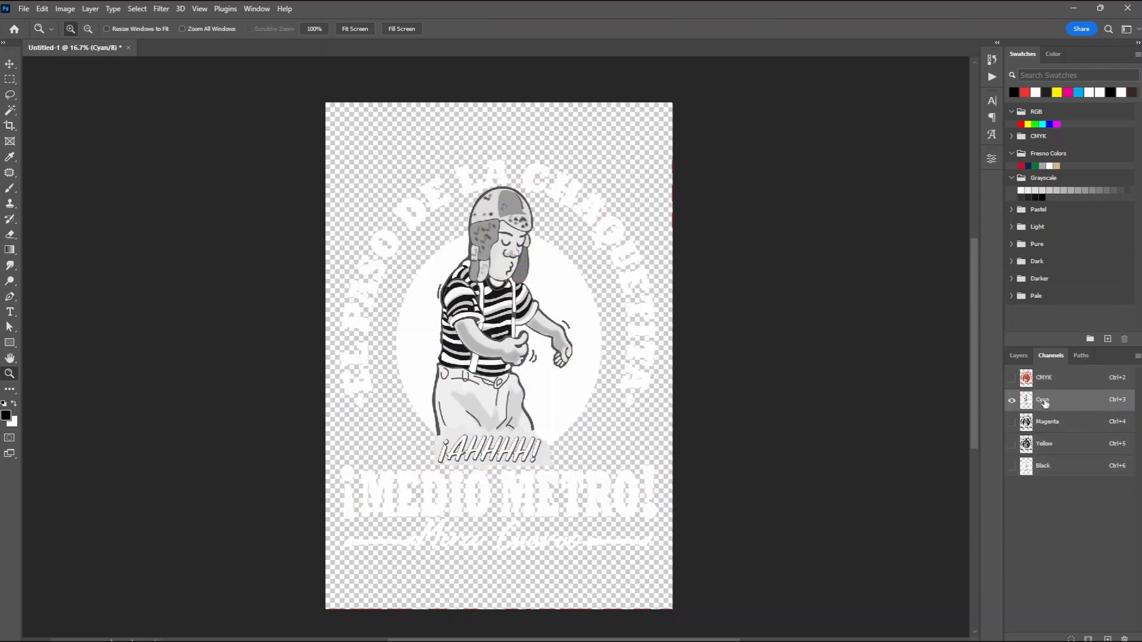
right_click(1047, 404)
click(1065, 407)
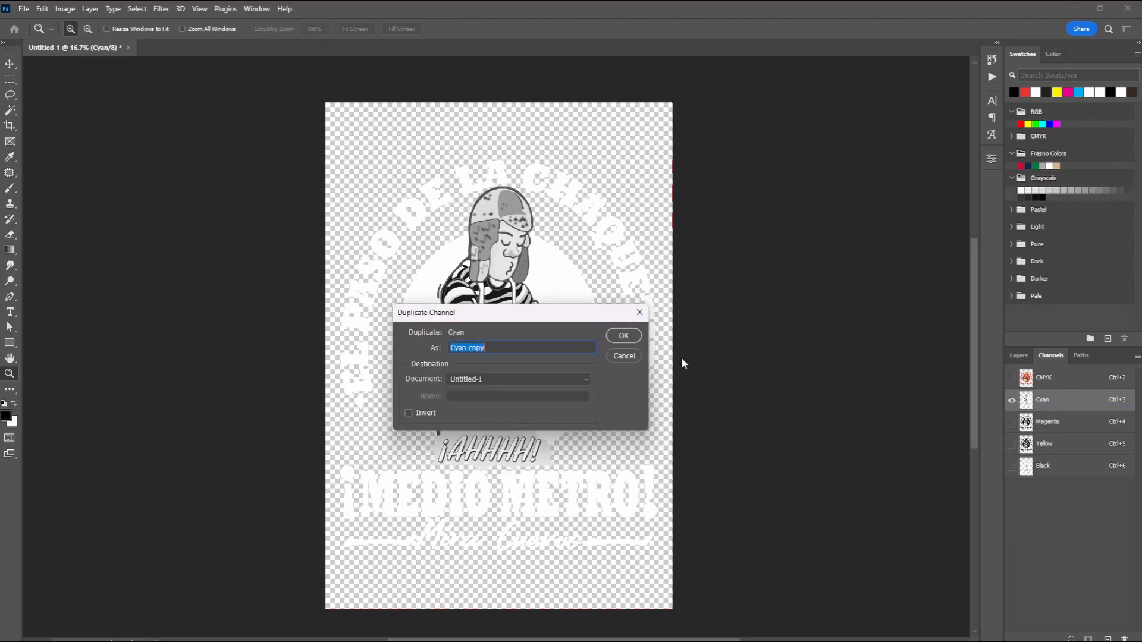
click(633, 337)
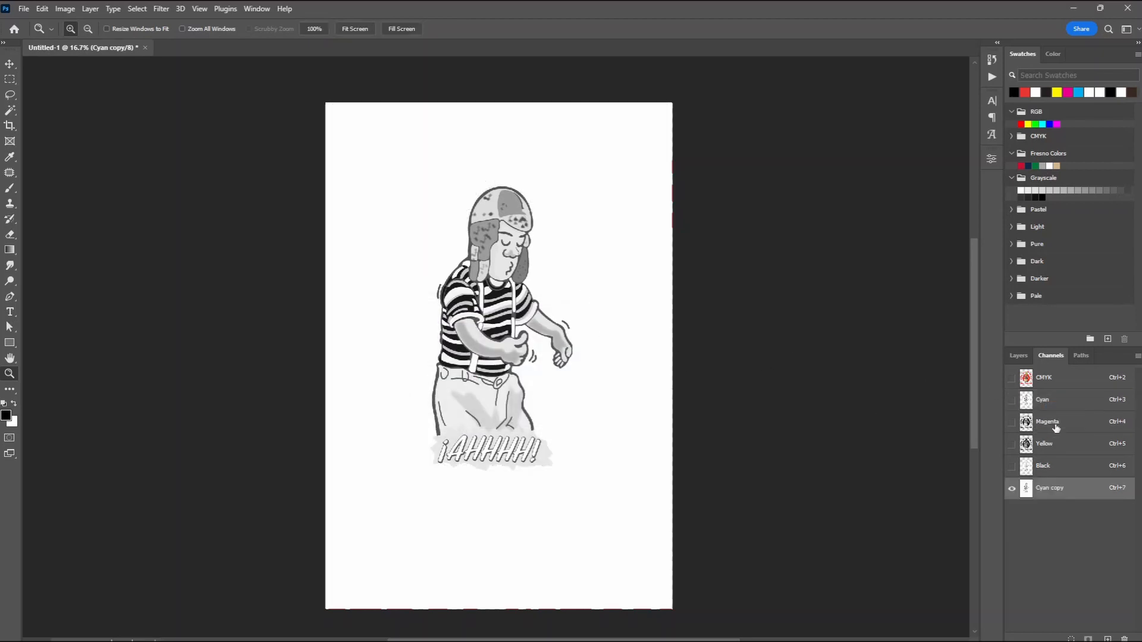
click(1050, 422)
right_click(1056, 425)
click(1068, 432)
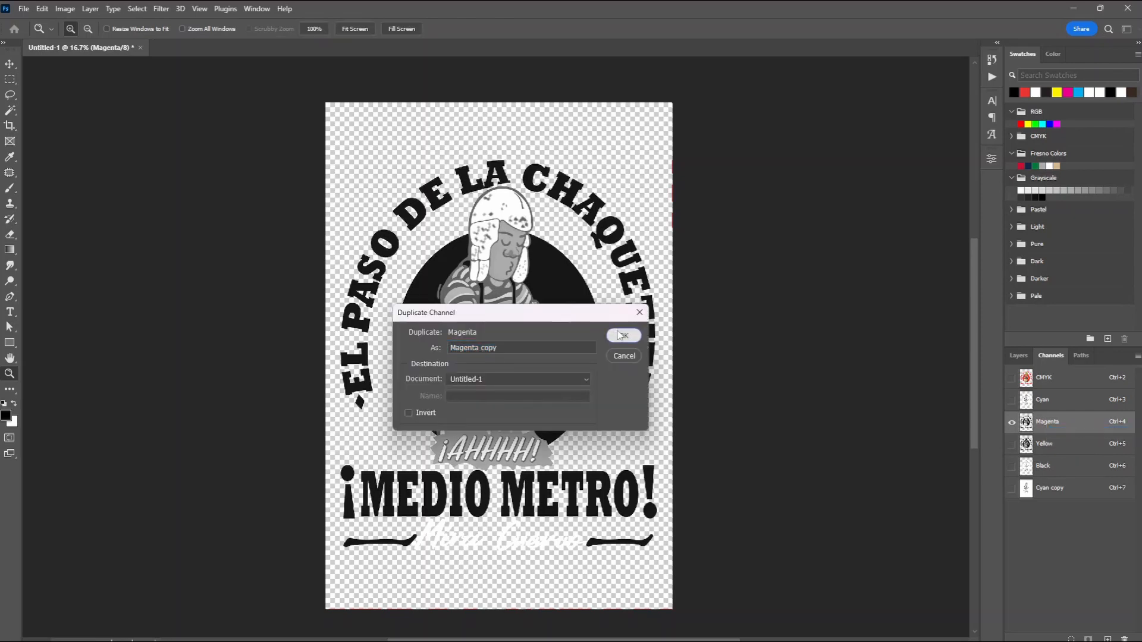
key(Return)
Step: Duplicate the Yellow and Black channels within the document as Yellow copy and Black copy
click(1047, 444)
right_click(1056, 445)
click(1068, 452)
key(Return)
click(1044, 466)
right_click(1053, 467)
click(1065, 474)
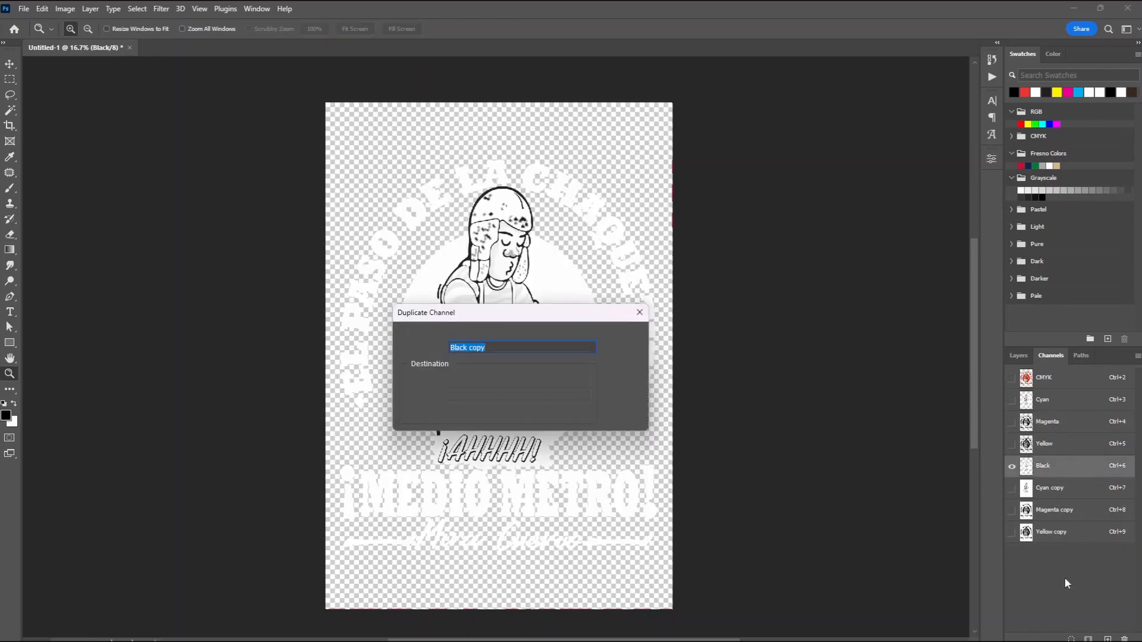
key(Return)
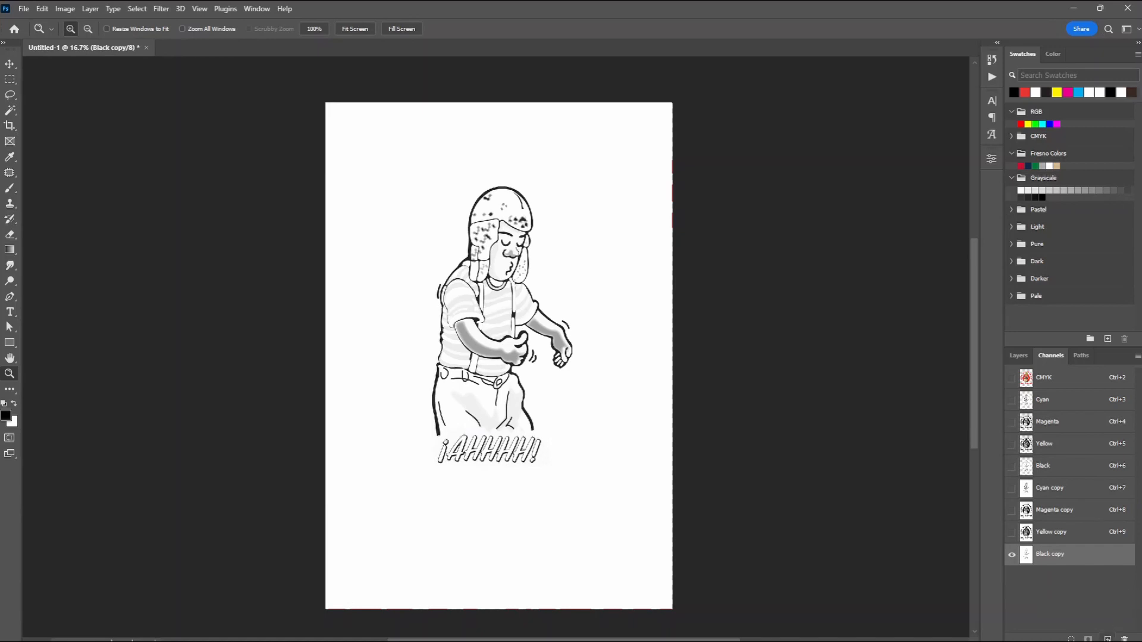
Step: Create a new channel and make it a spot colour channel with white (ffffff) as its colour
click(1108, 639)
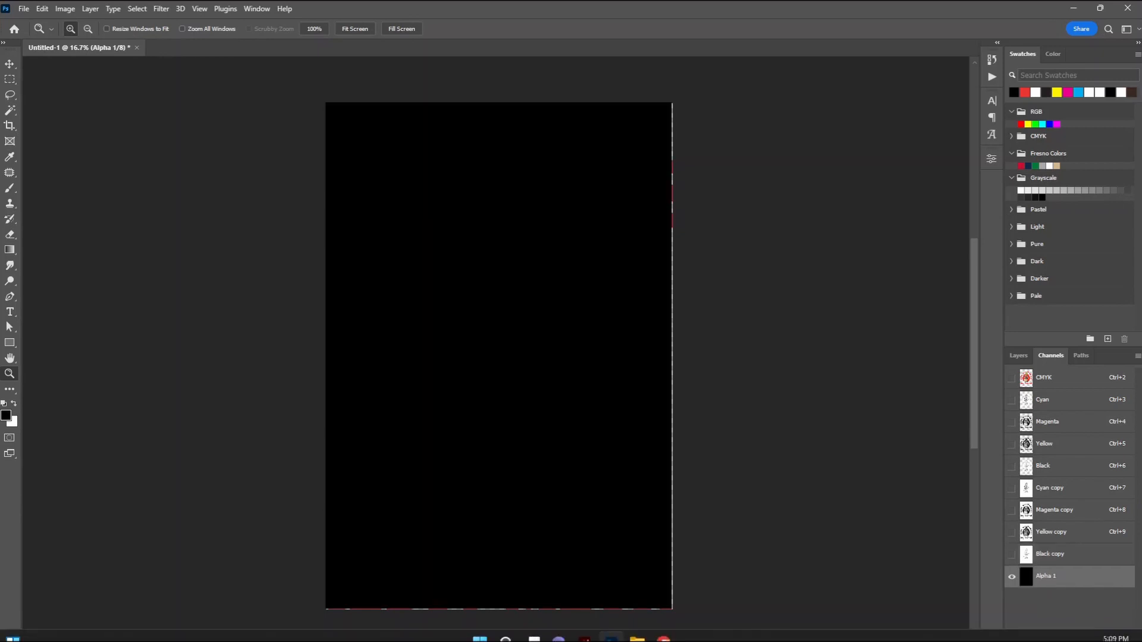
double_click(1027, 577)
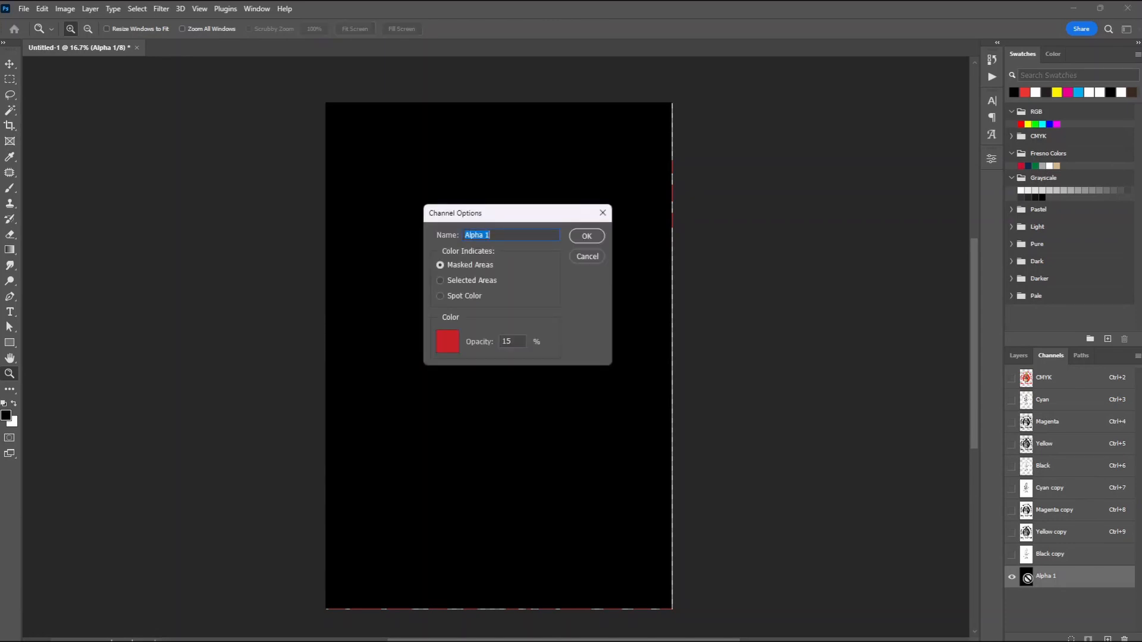
click(440, 296)
click(446, 344)
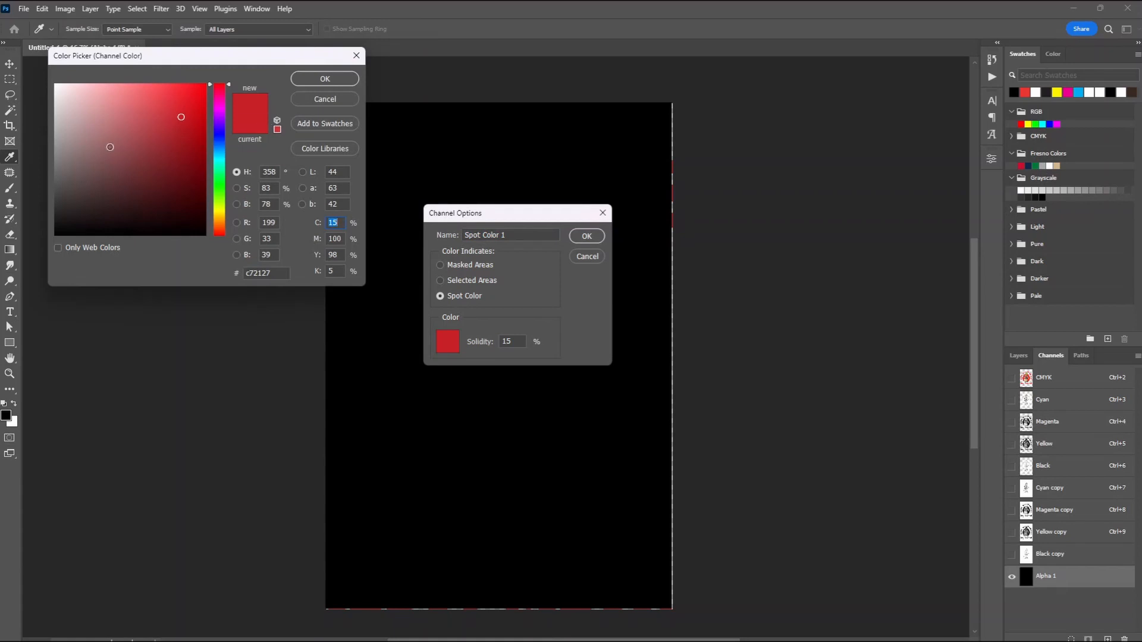
click(55, 84)
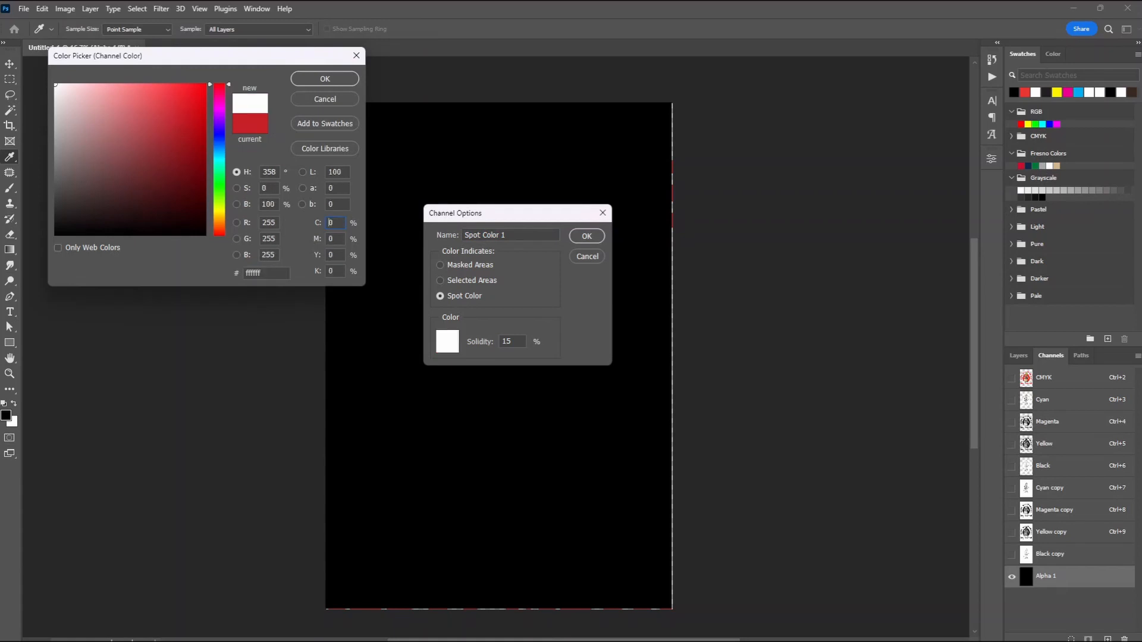
click(330, 83)
Step: Name the new spot channel "shirt" with 100% solidity and place it directly below the Black channel
key(Tab)
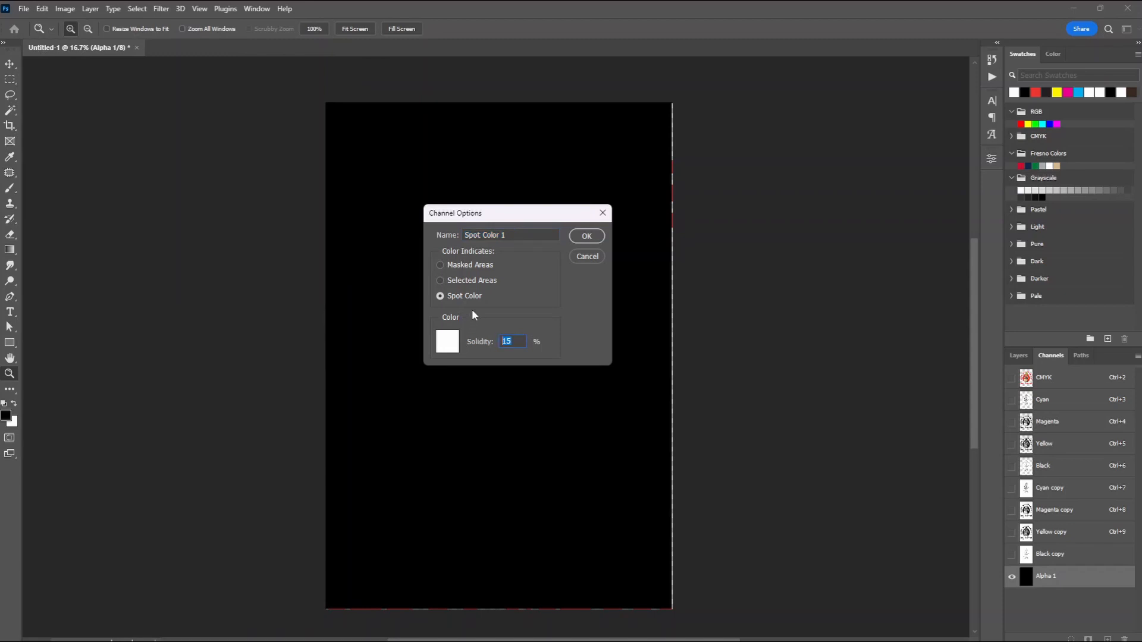
text(100)
drag(504, 233, 455, 237)
text(sop)
key(BackSpace)
key(BackSpace)
text(hirt)
click(601, 237)
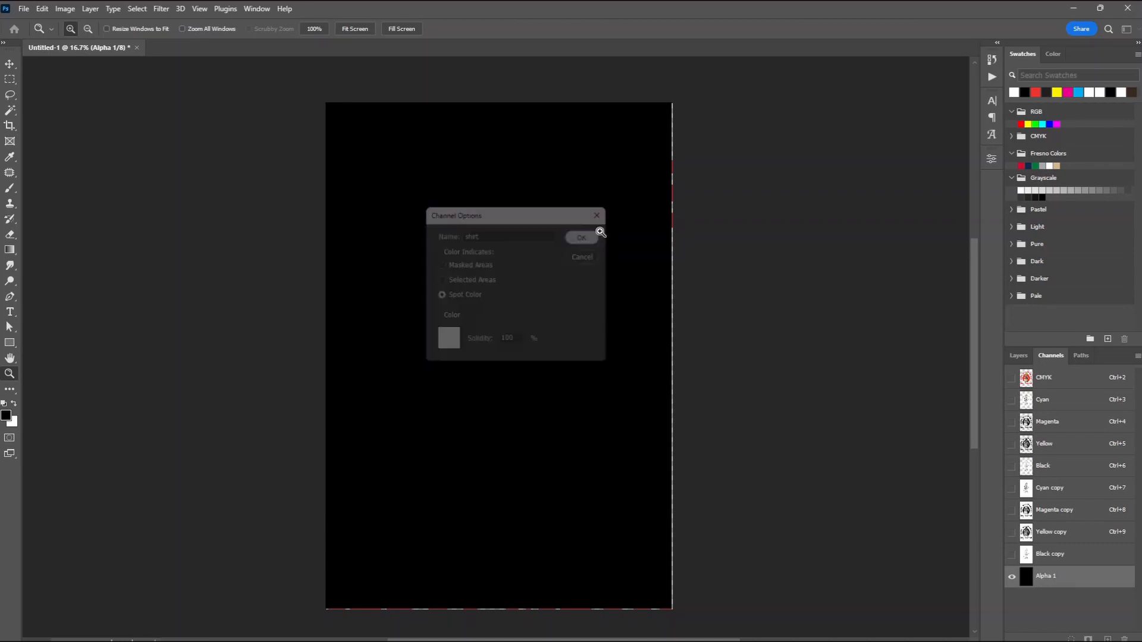
drag(1045, 586, 1054, 482)
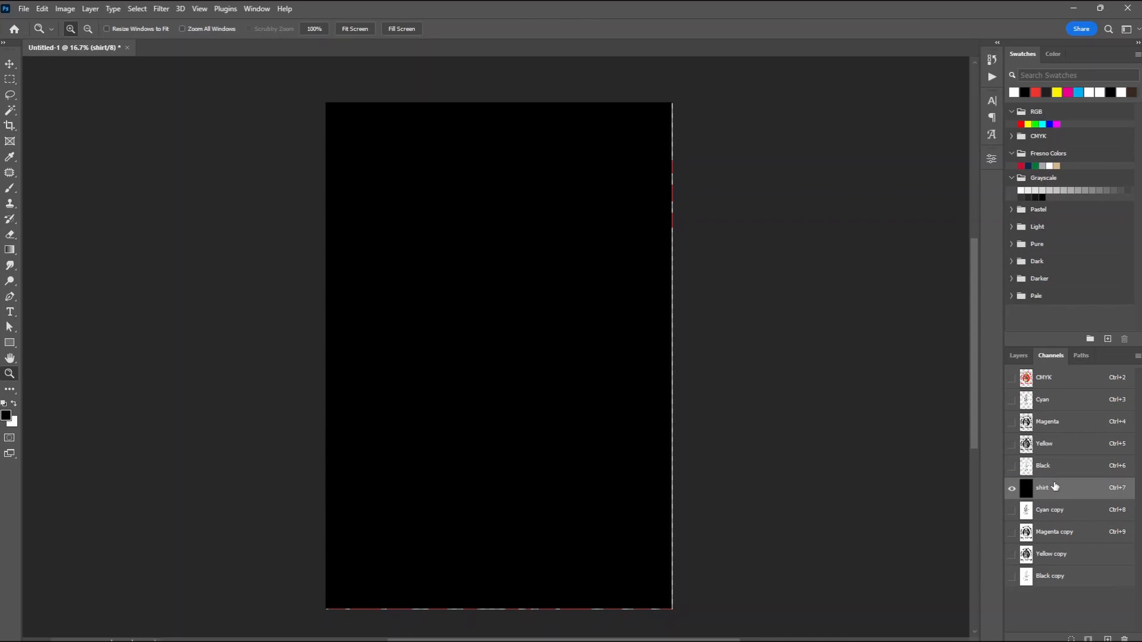
Step: Convert the Cyan copy channel to a spot colour of C100 M0 Y0 K0 and name it Cyan
double_click(1027, 513)
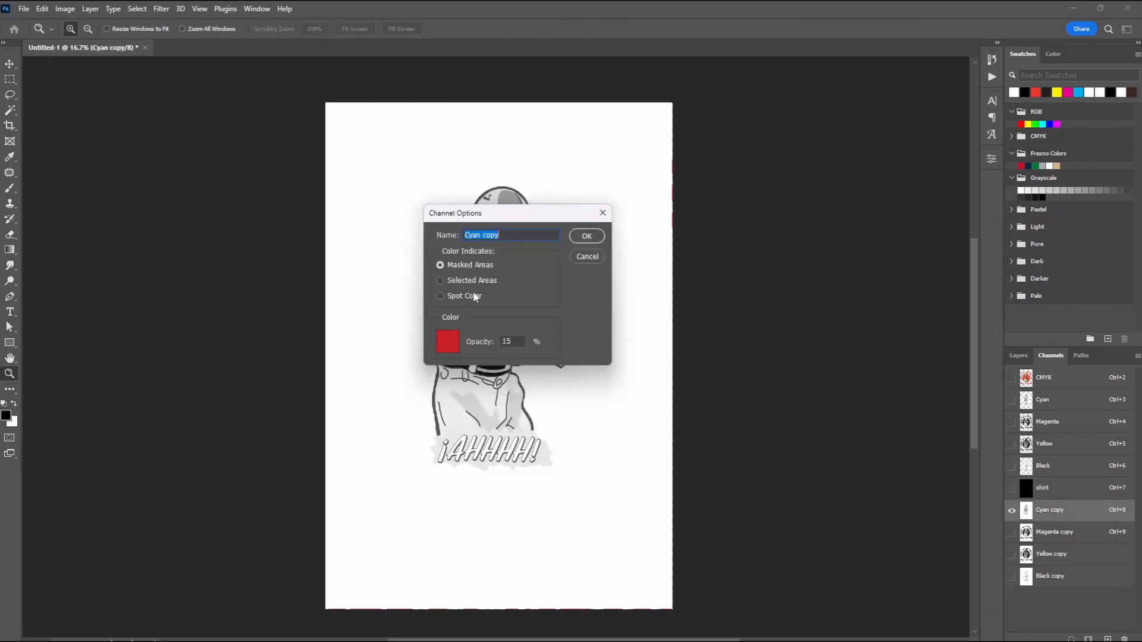
click(440, 296)
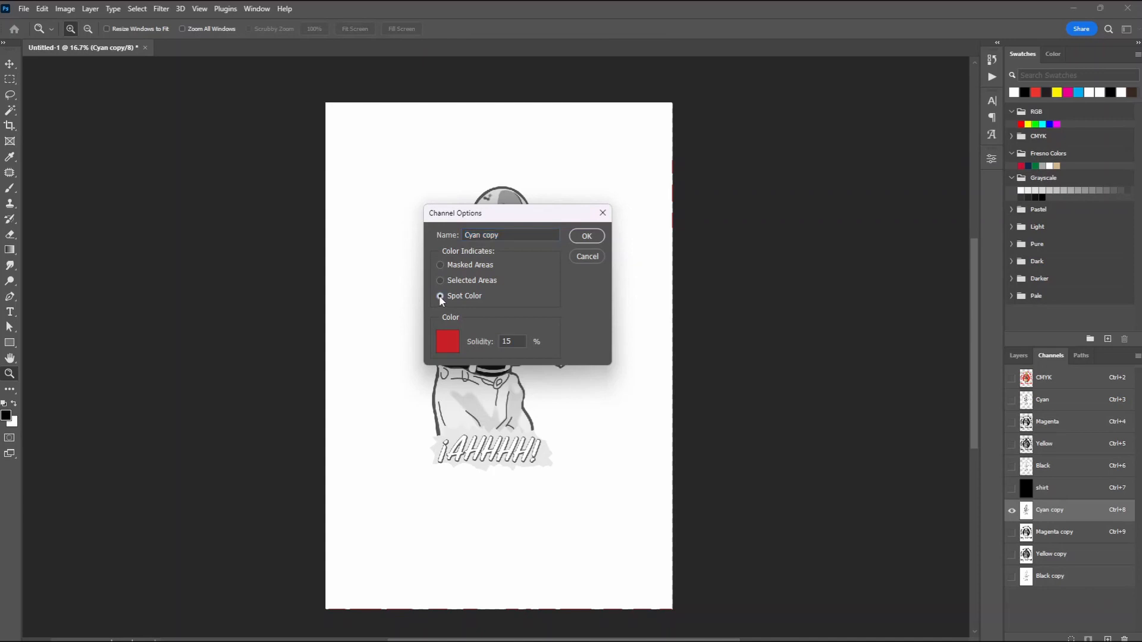
click(451, 346)
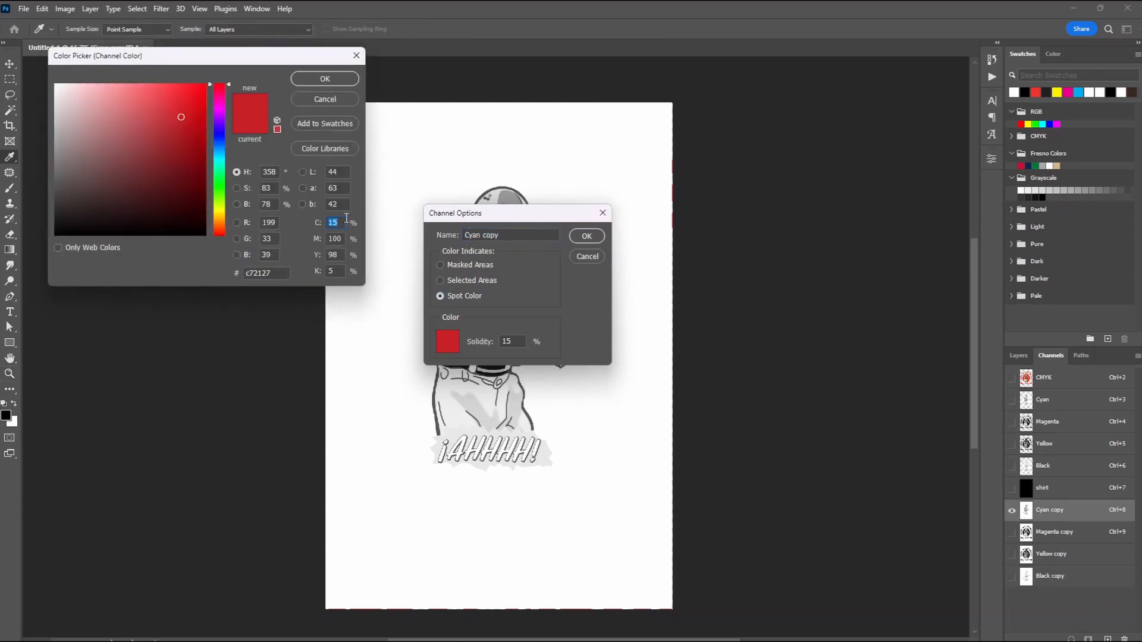
text(100)
key(Tab)
text(0)
key(Tab)
text(0)
key(Tab)
text(0)
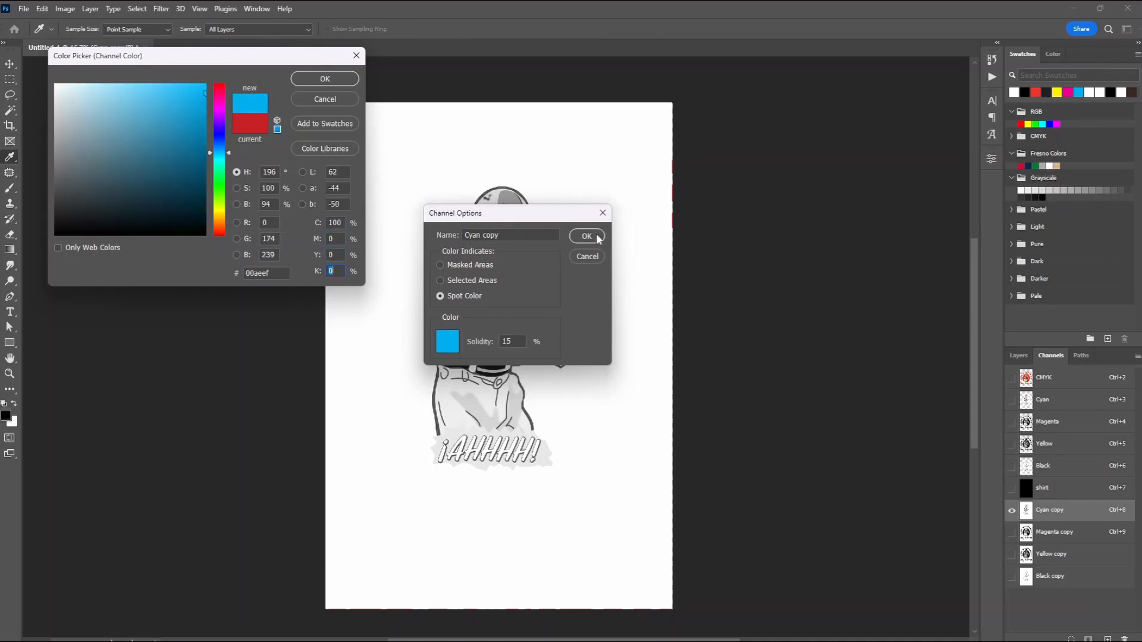
click(337, 76)
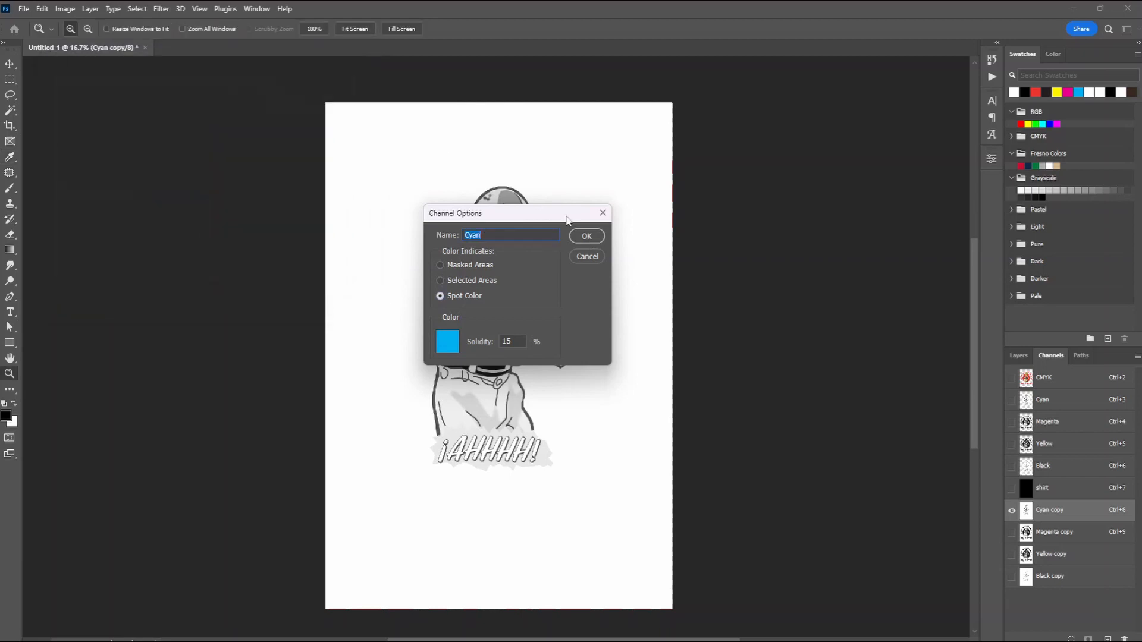
click(587, 236)
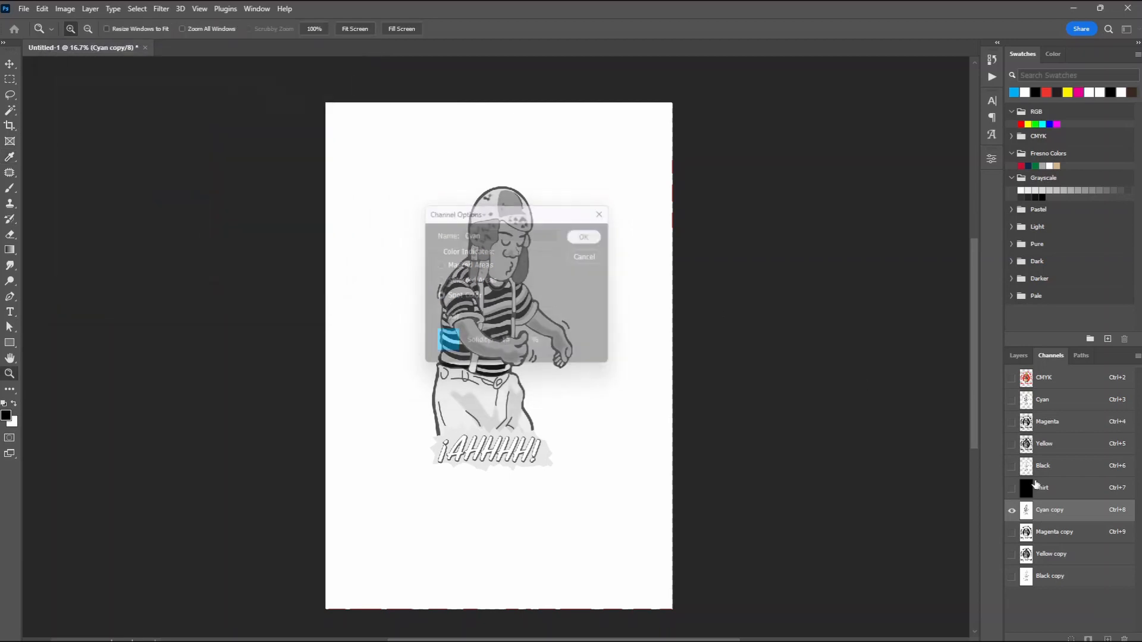
Step: Make the Magenta copy channel a spot colour channel with C0 M100 Y0 K0 and rename it Magenta
double_click(1028, 534)
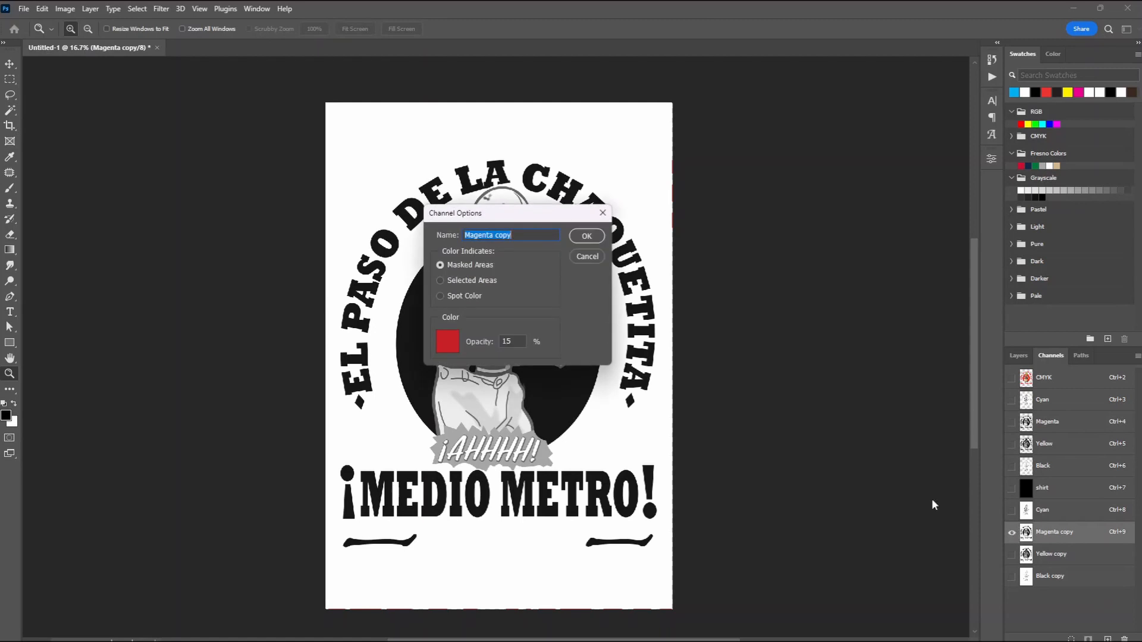
click(443, 296)
click(451, 343)
text(10)
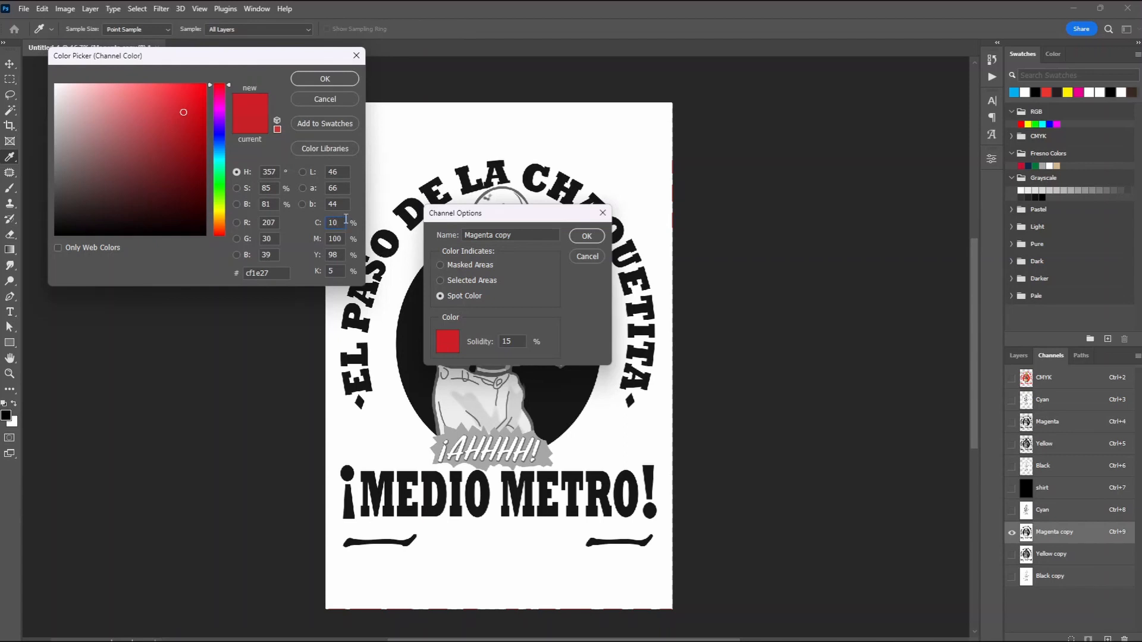
key(BackSpace)
key(BackSpace)
text(00)
key(Tab)
text(0)
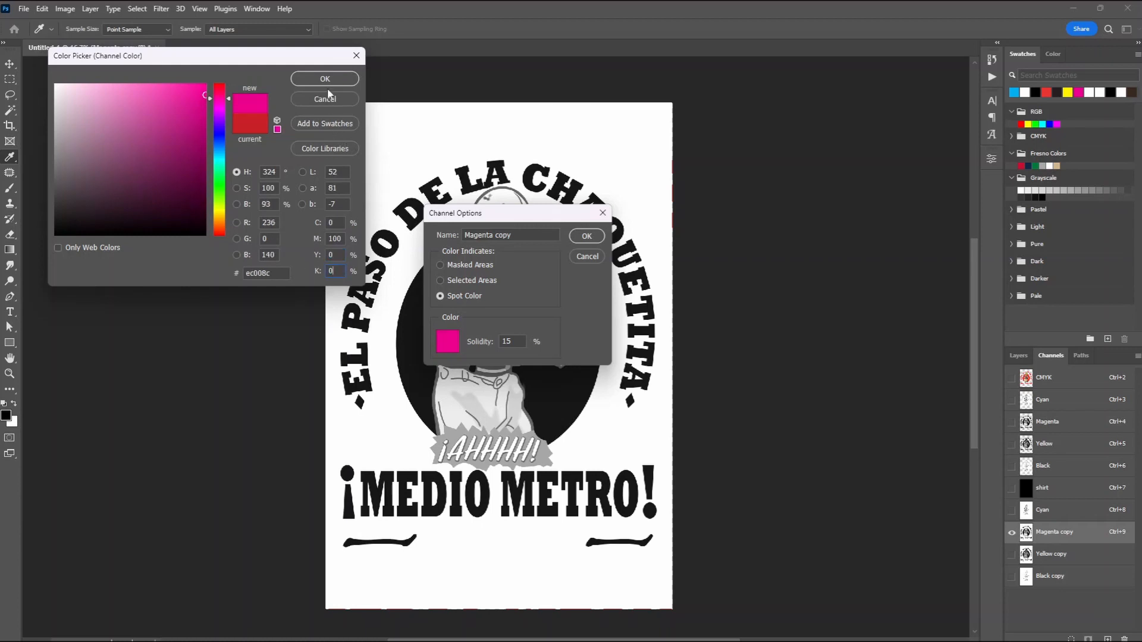
click(325, 79)
click(586, 237)
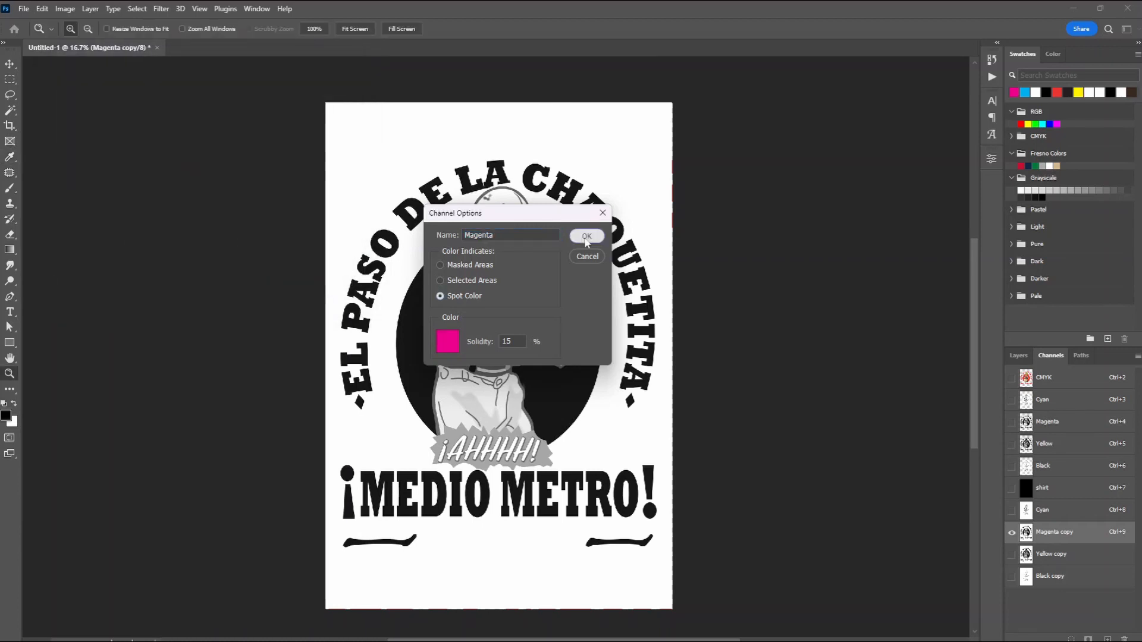
Step: Turn the Yellow copy channel into a spot colour channel with C0 M0 Y100 K0 and rename it Yellow
double_click(1027, 555)
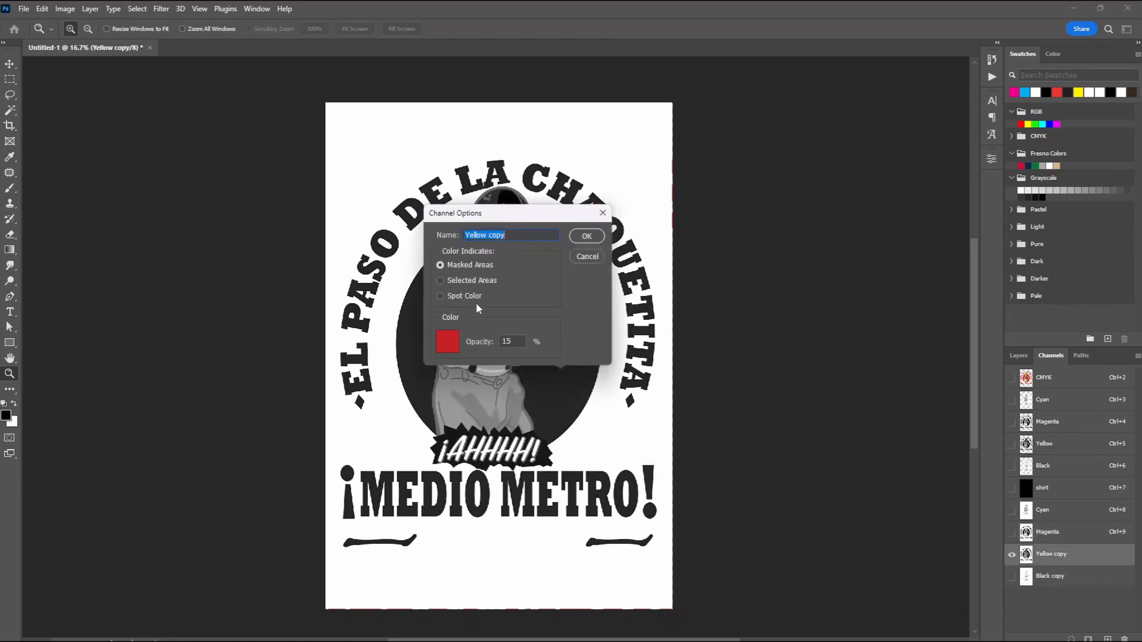
click(453, 297)
click(450, 343)
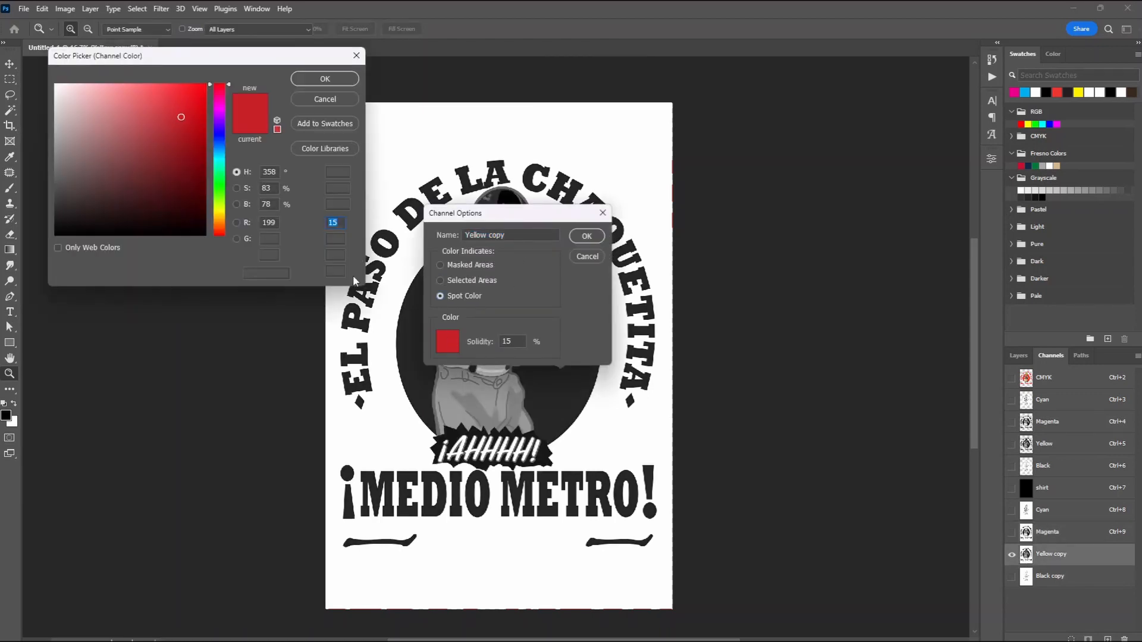
text(0)
key(Tab)
text(0)
key(Tab)
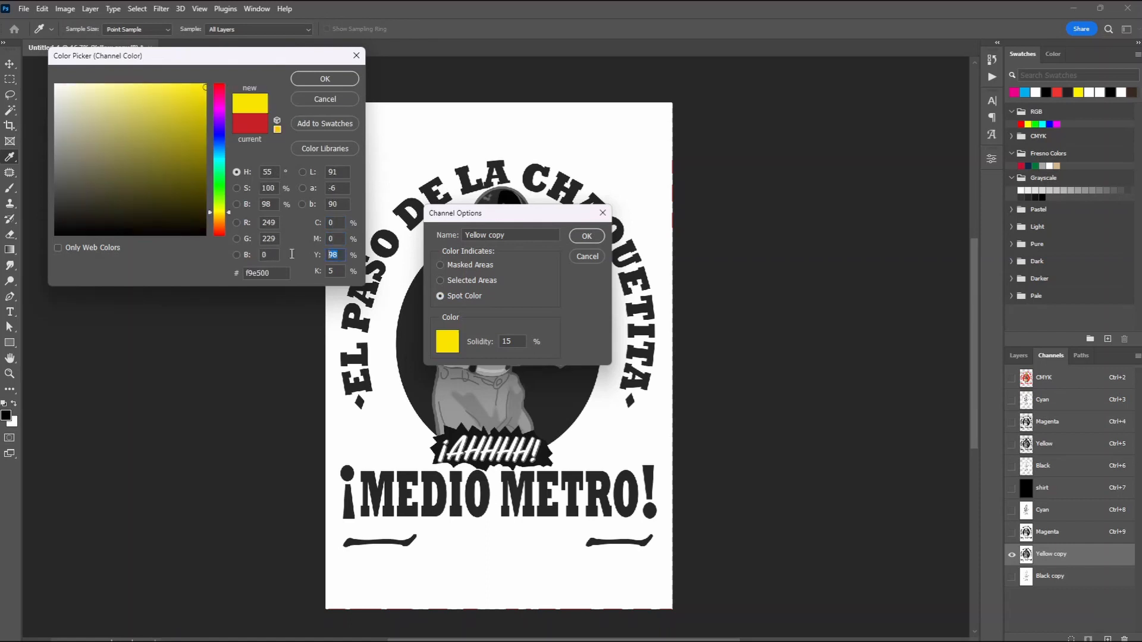
text(100)
text(0)
click(324, 80)
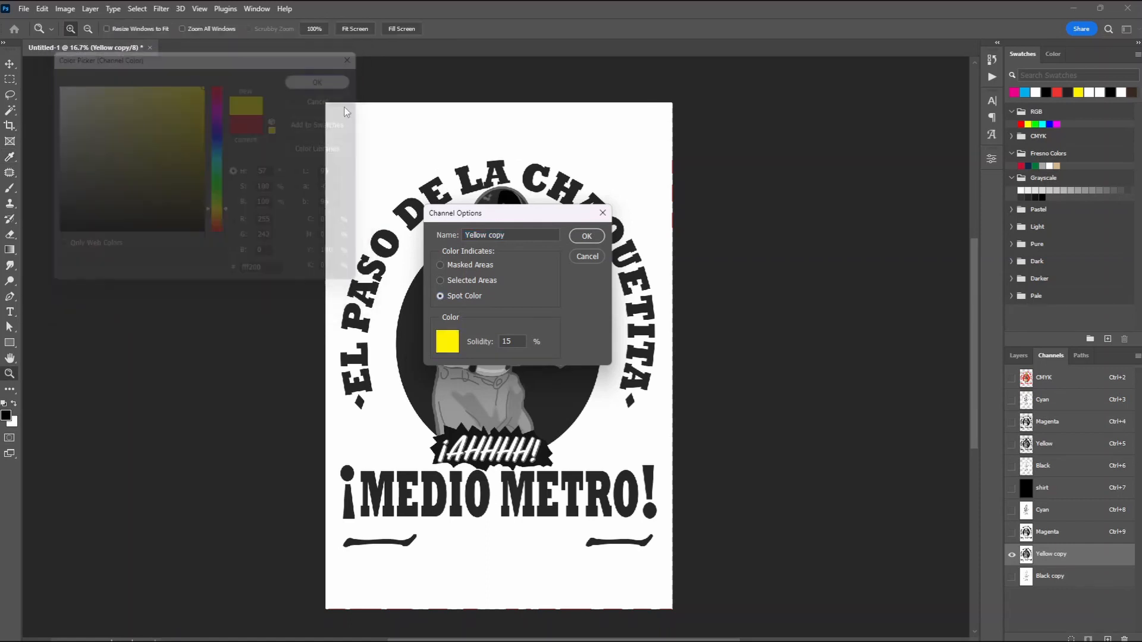
text(Yellow)
key(Return)
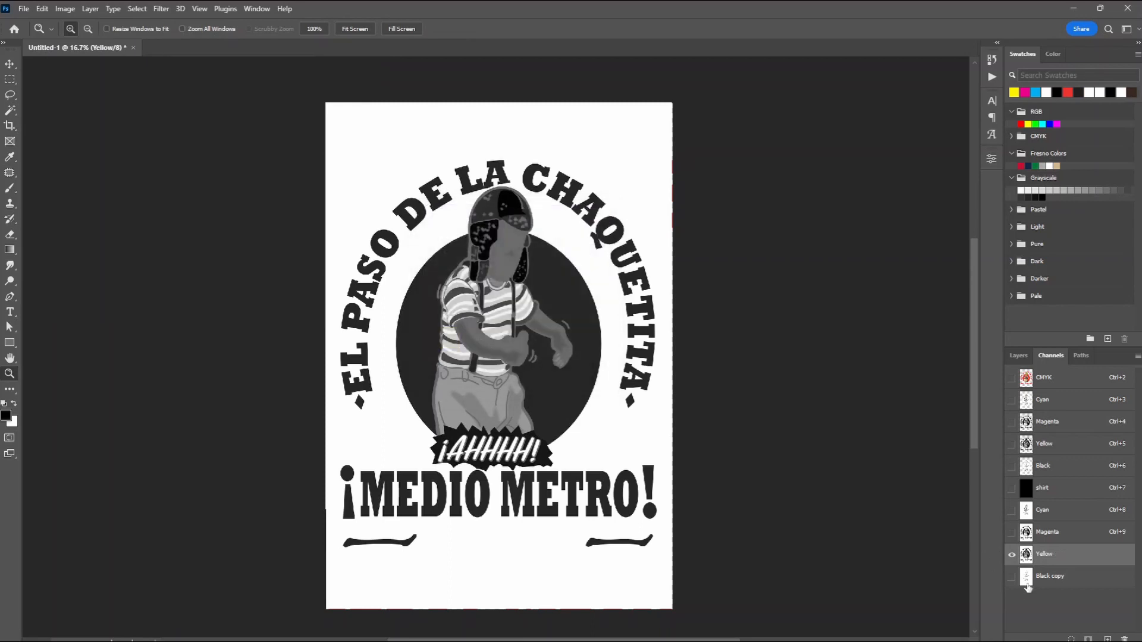
Step: Set the Black copy channel as a spot colour of C0 M0 Y0 K100 and rename it Black
double_click(1028, 577)
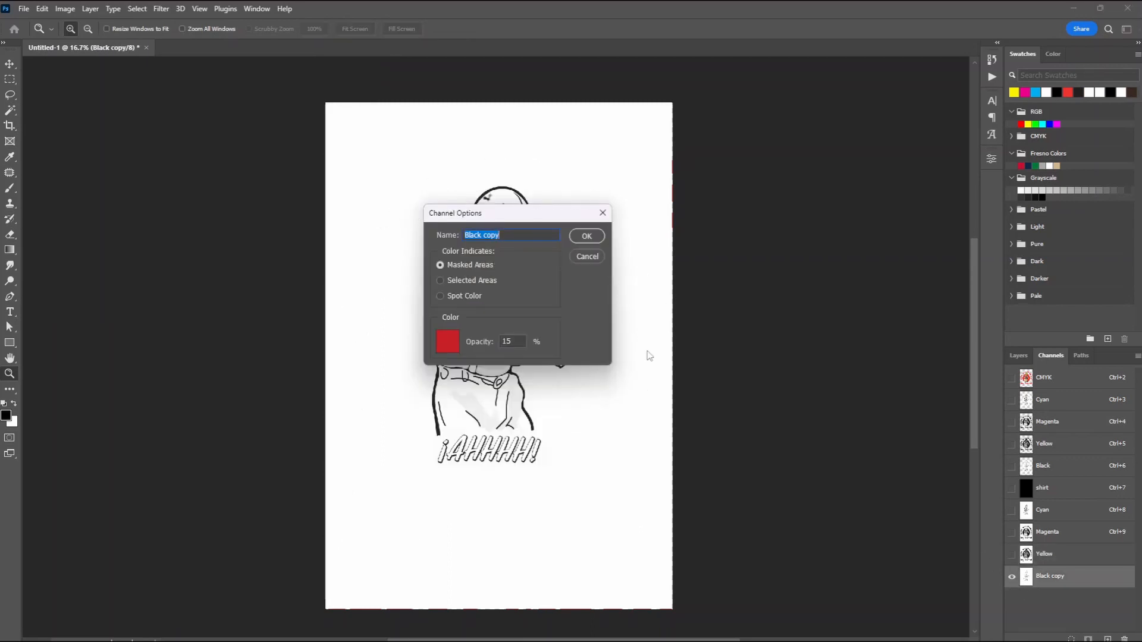
click(440, 295)
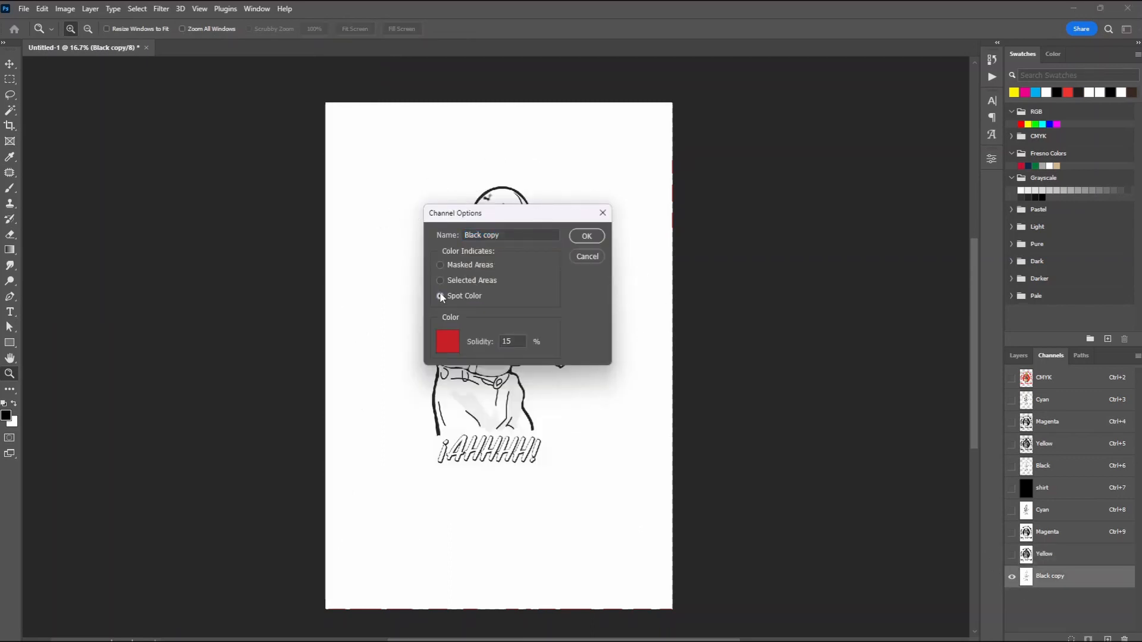
click(447, 344)
text(0)
double_click(344, 239)
text(0)
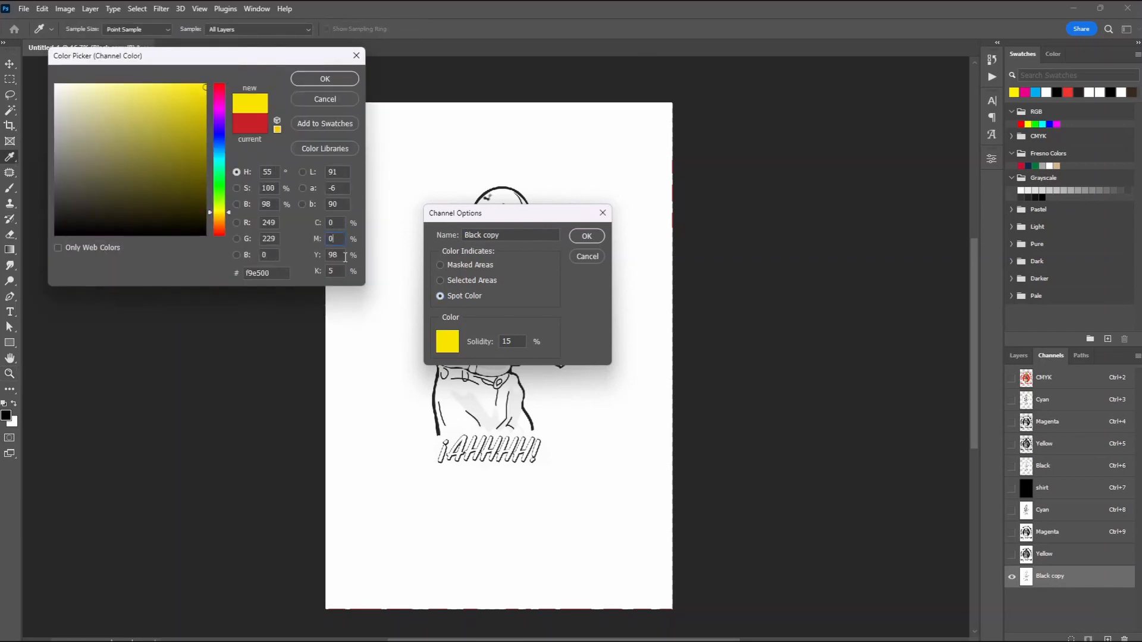
text(0)
text(100)
click(336, 84)
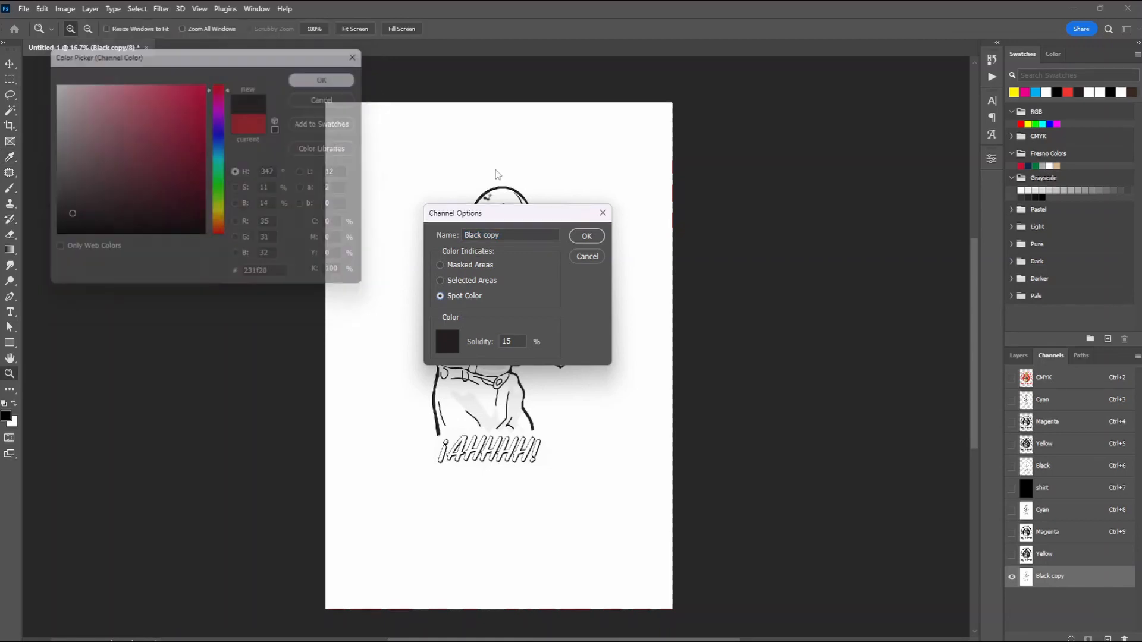
click(583, 238)
Step: Show the shirt, Cyan, Magenta and Yellow spot channels together with the Black spot channel to preview the separation
click(1012, 488)
click(1012, 511)
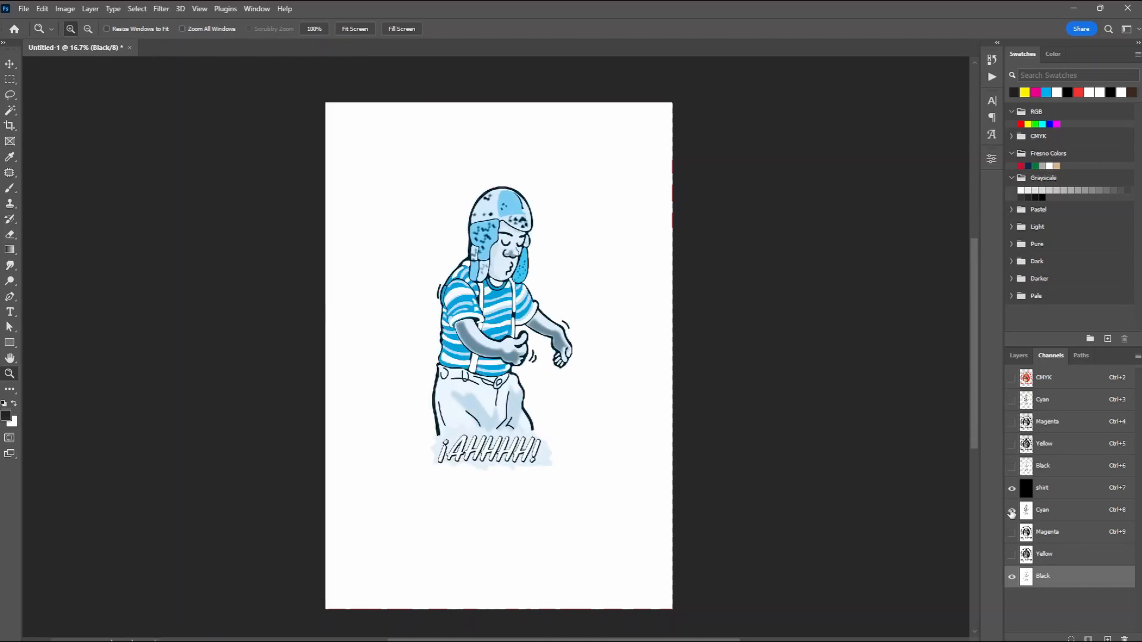
click(1012, 532)
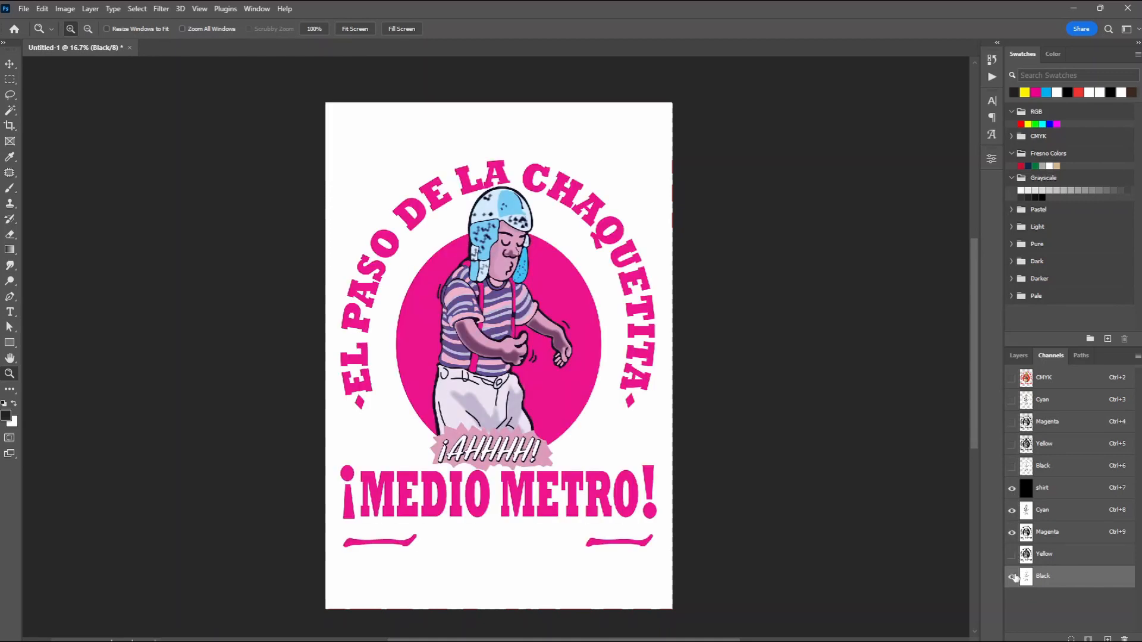
click(1012, 556)
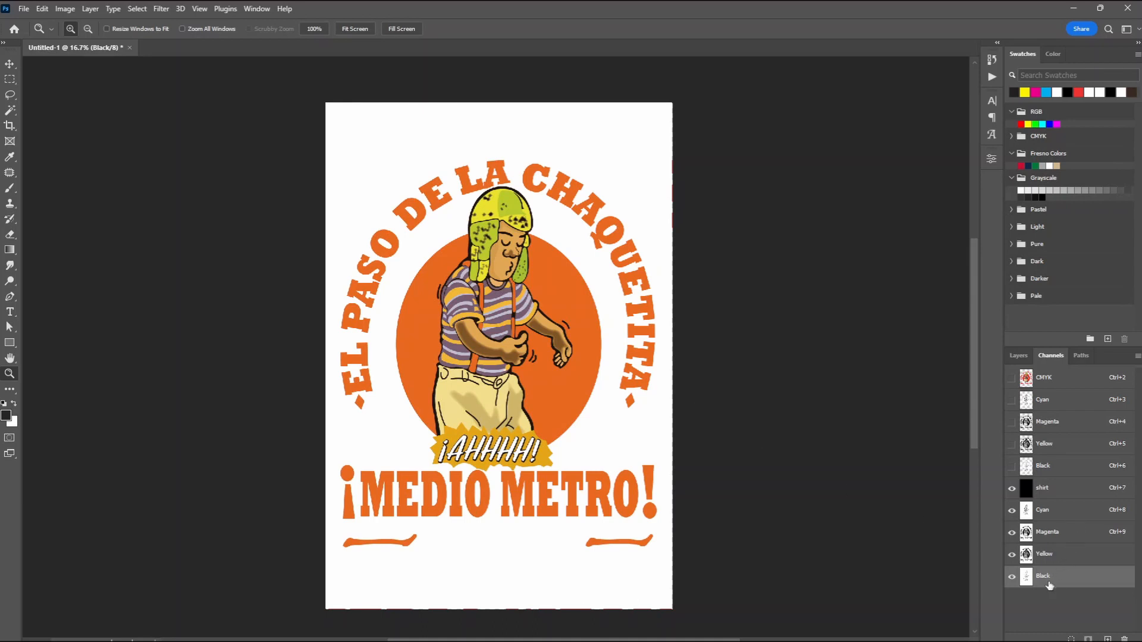
Step: Select Layer 2, then hide the shirt channel and all four spot colour channels, leaving only the CMYK composite shown
click(1017, 356)
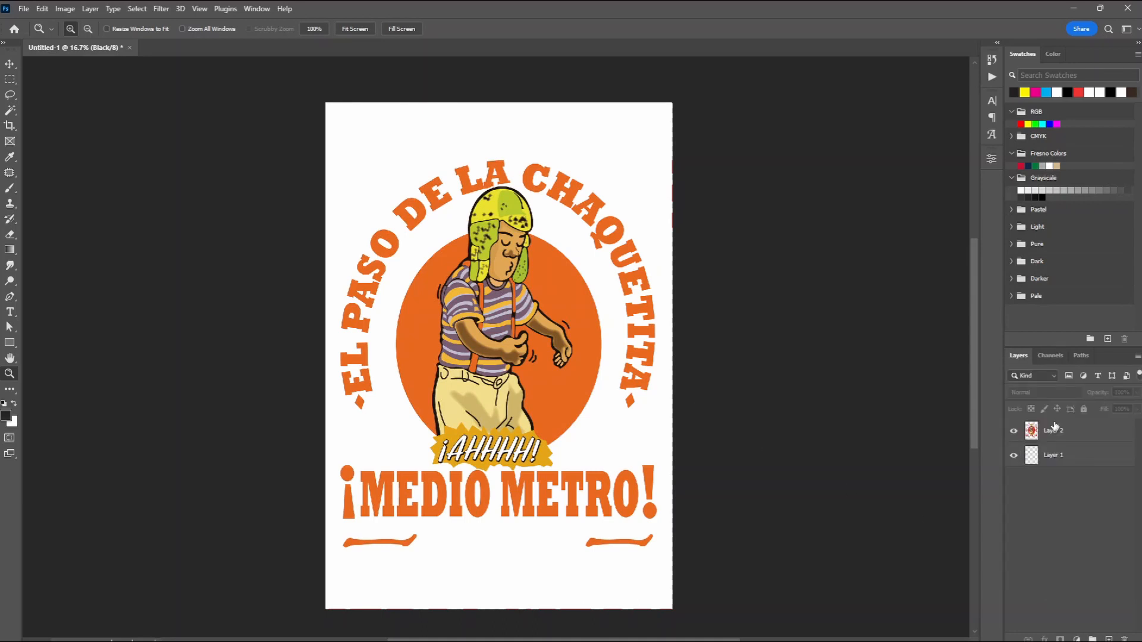
click(1064, 438)
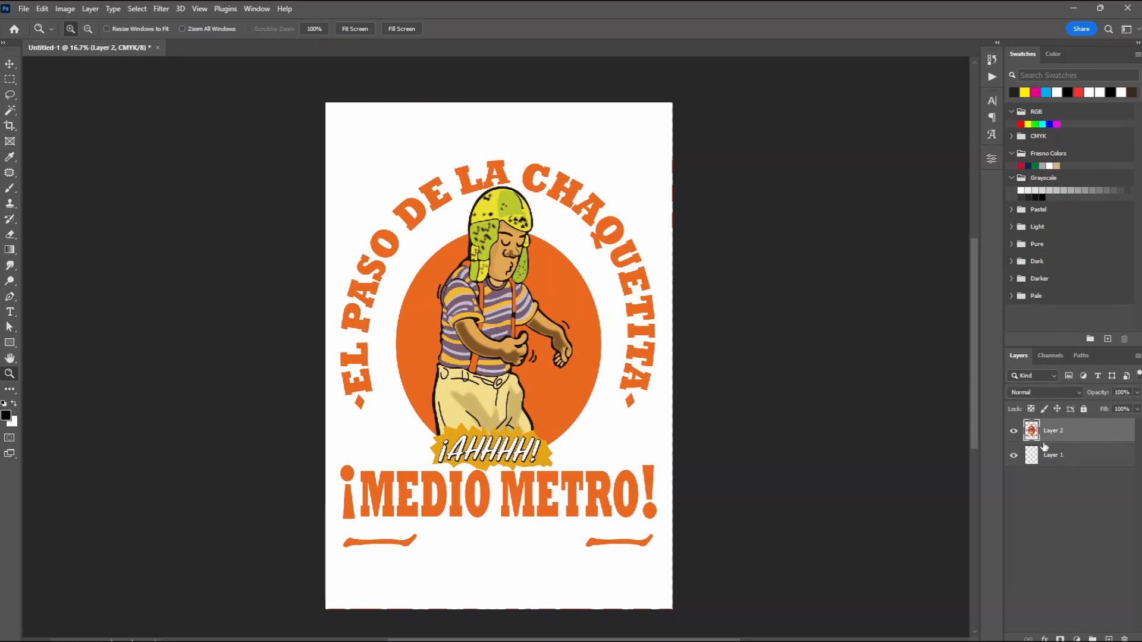
click(1047, 355)
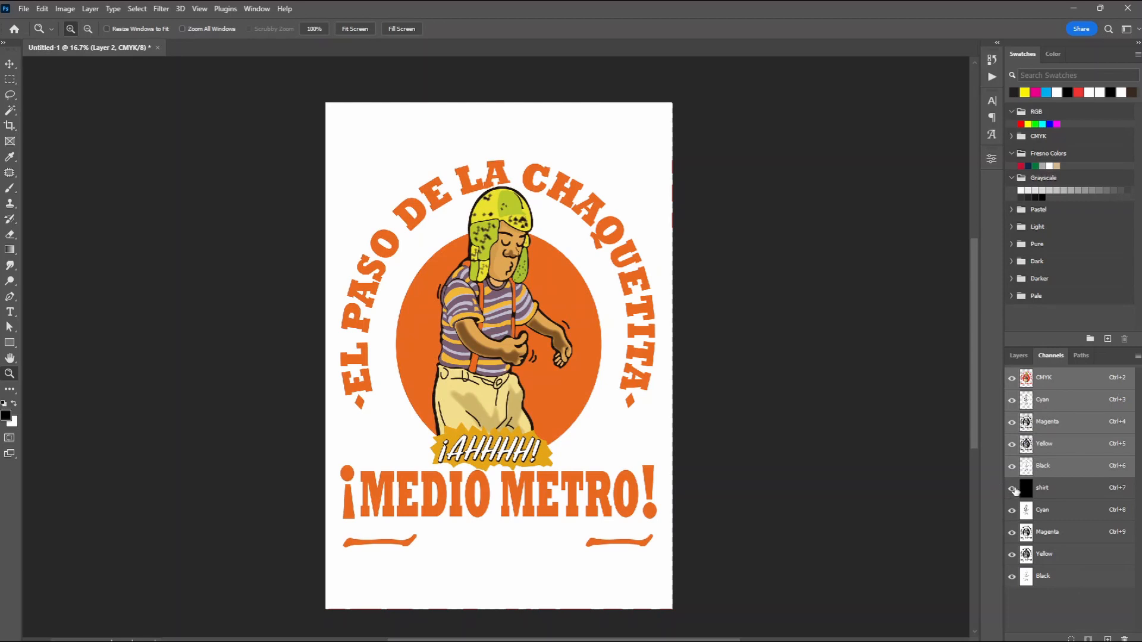
drag(1013, 495, 1013, 589)
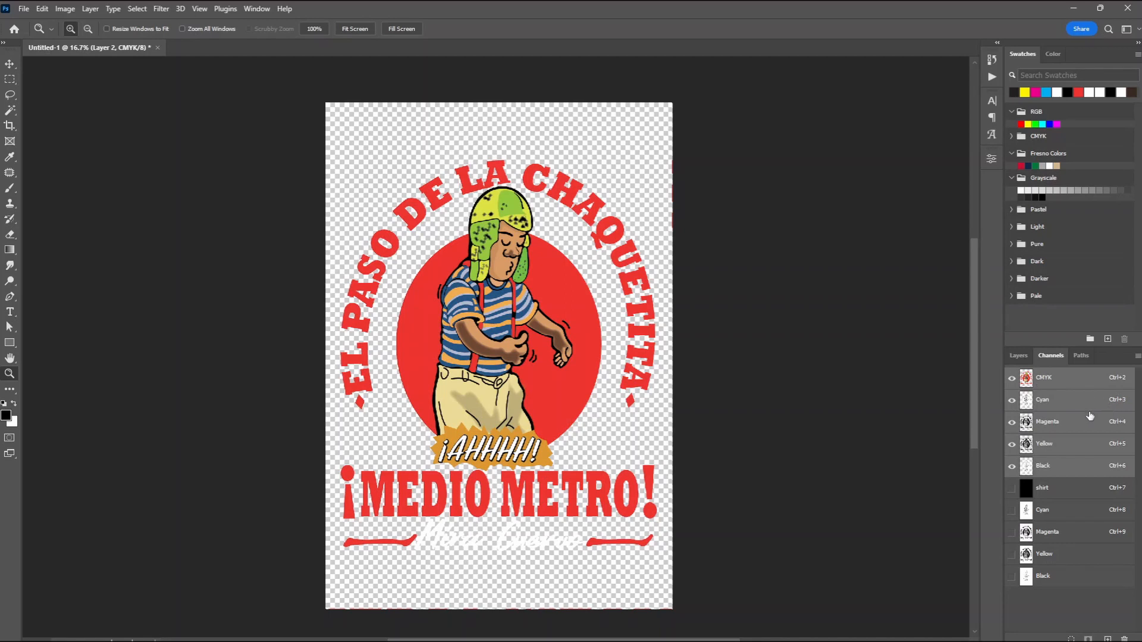
Step: Sample the artwork's red circle with Color Range at fuzziness 7 with Invert enabled, and save the selection as a new channel
click(138, 8)
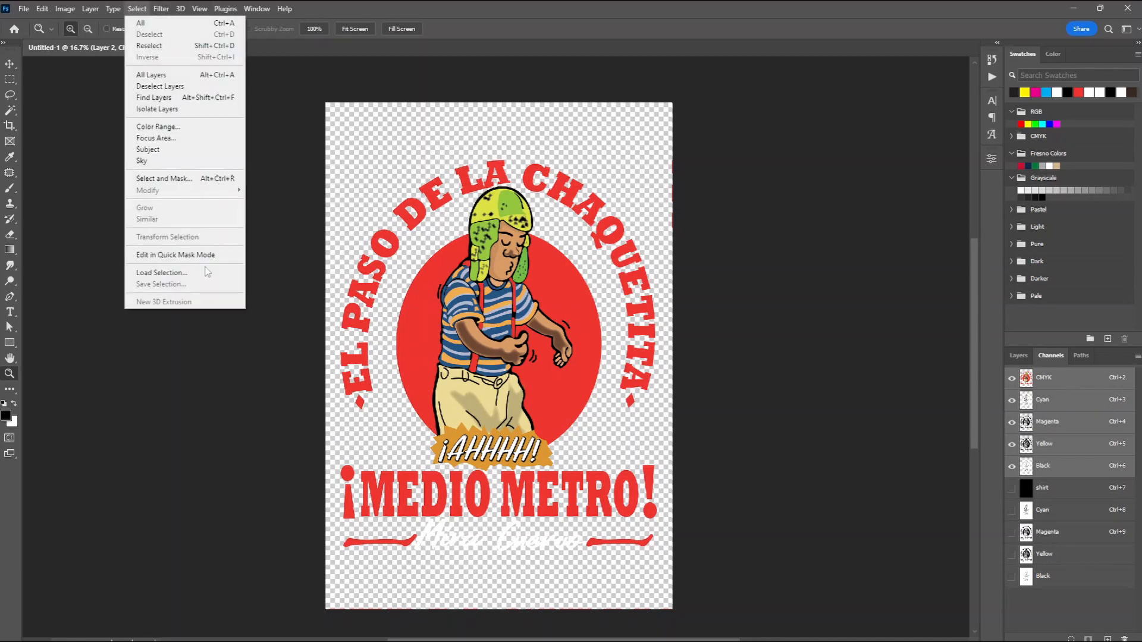
click(146, 127)
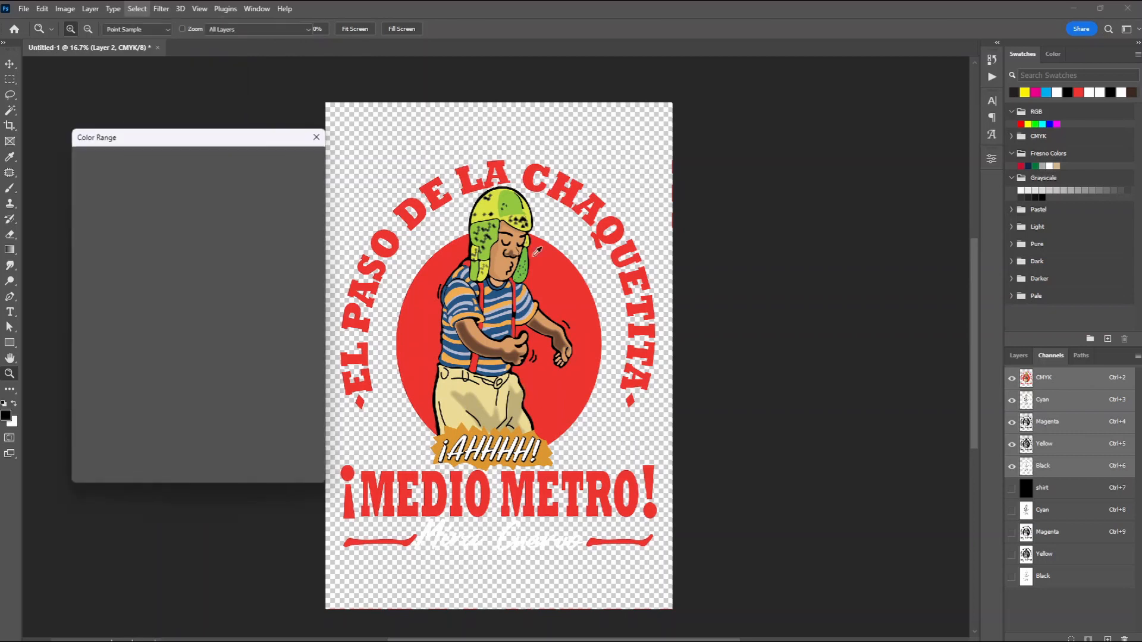
click(565, 283)
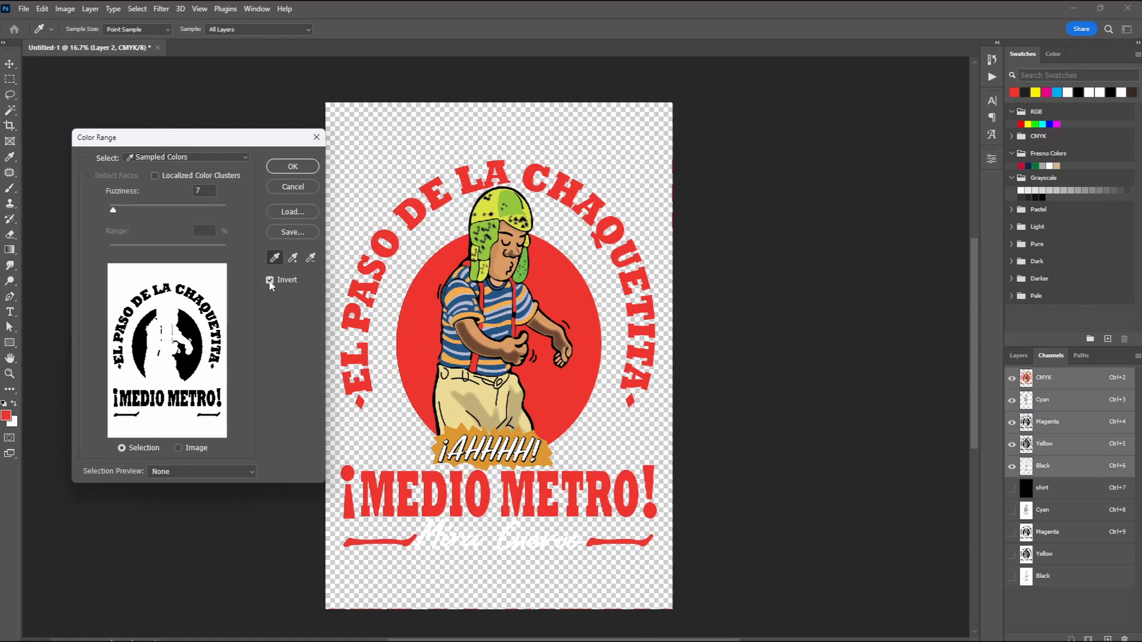
click(293, 166)
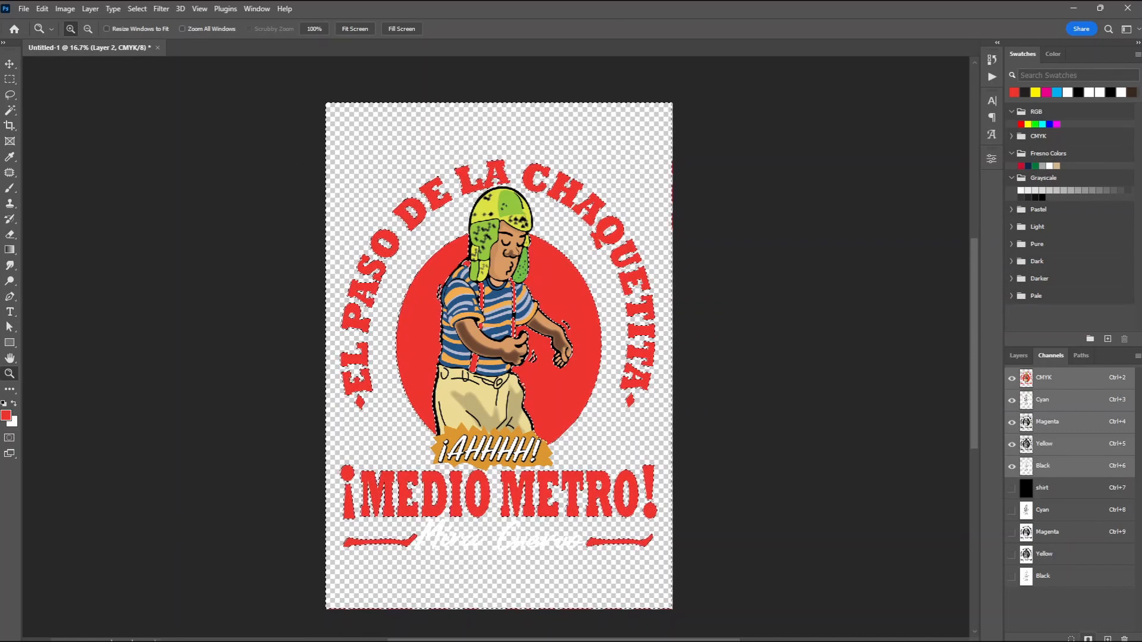
click(1088, 639)
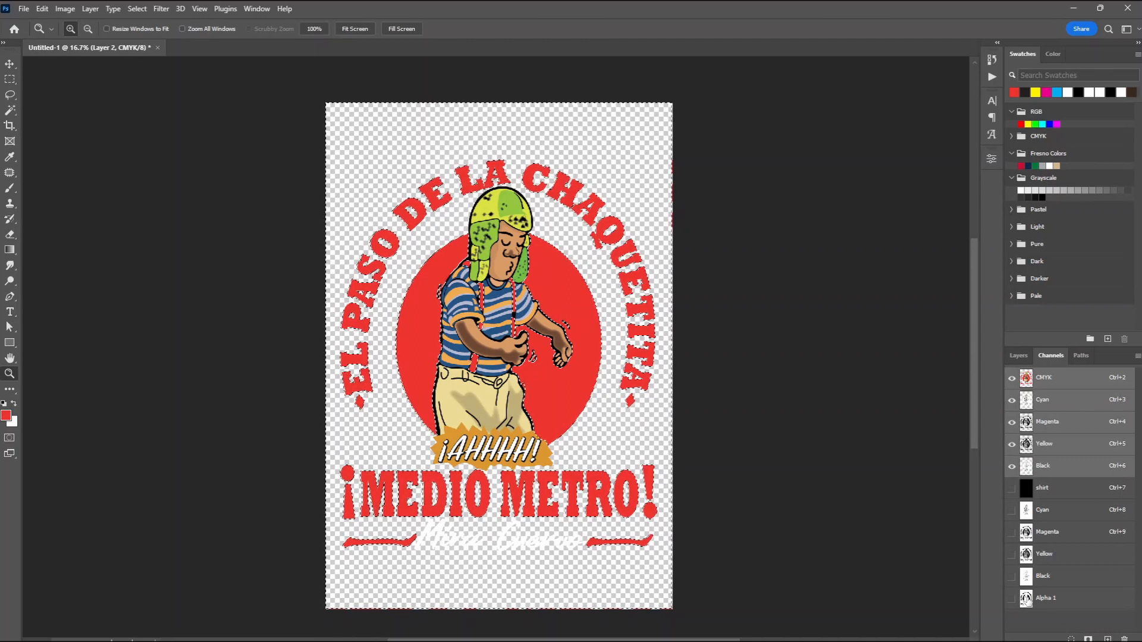
Step: Set the Alpha 1 channel as a spot colour with 15% solidity and rename it Red
click(1045, 599)
double_click(1045, 599)
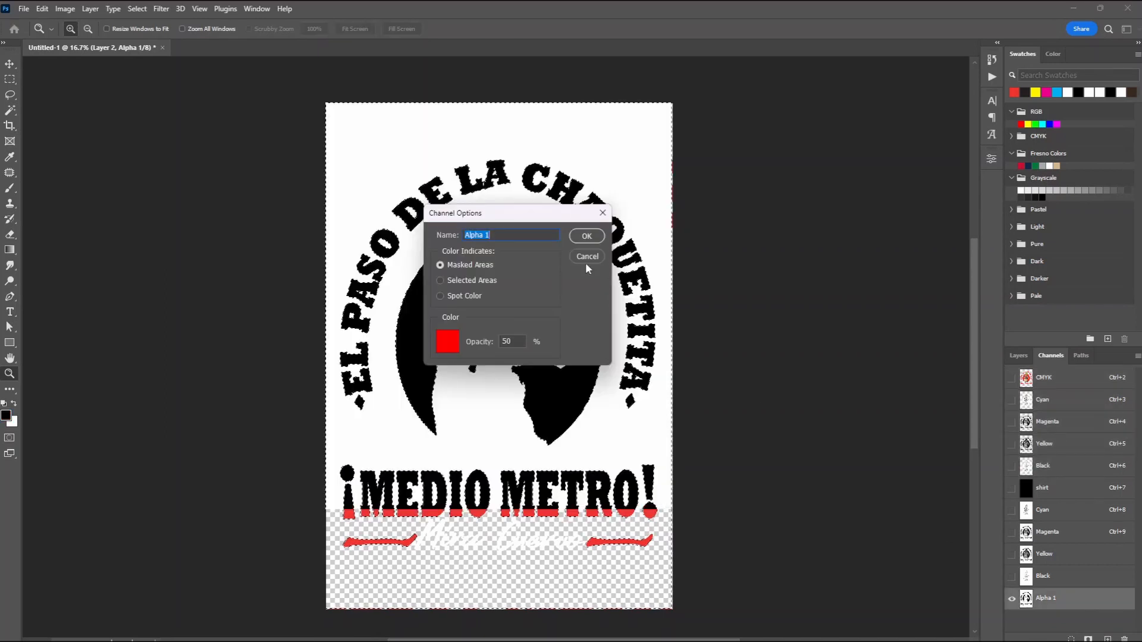
click(440, 297)
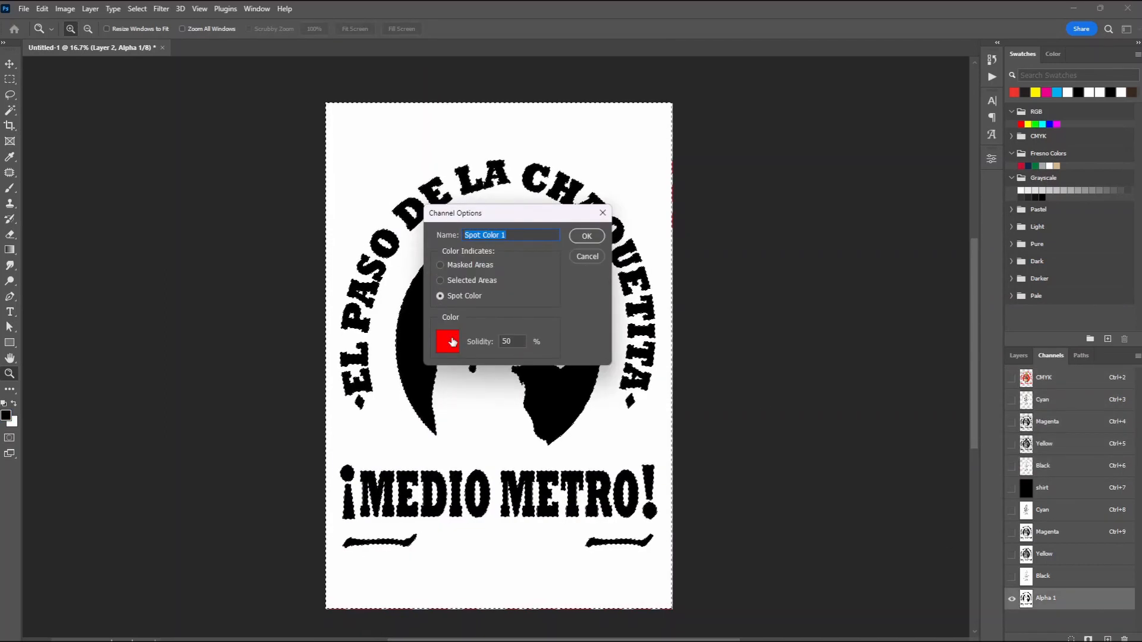
drag(512, 341, 502, 342)
text(15)
key(Tab)
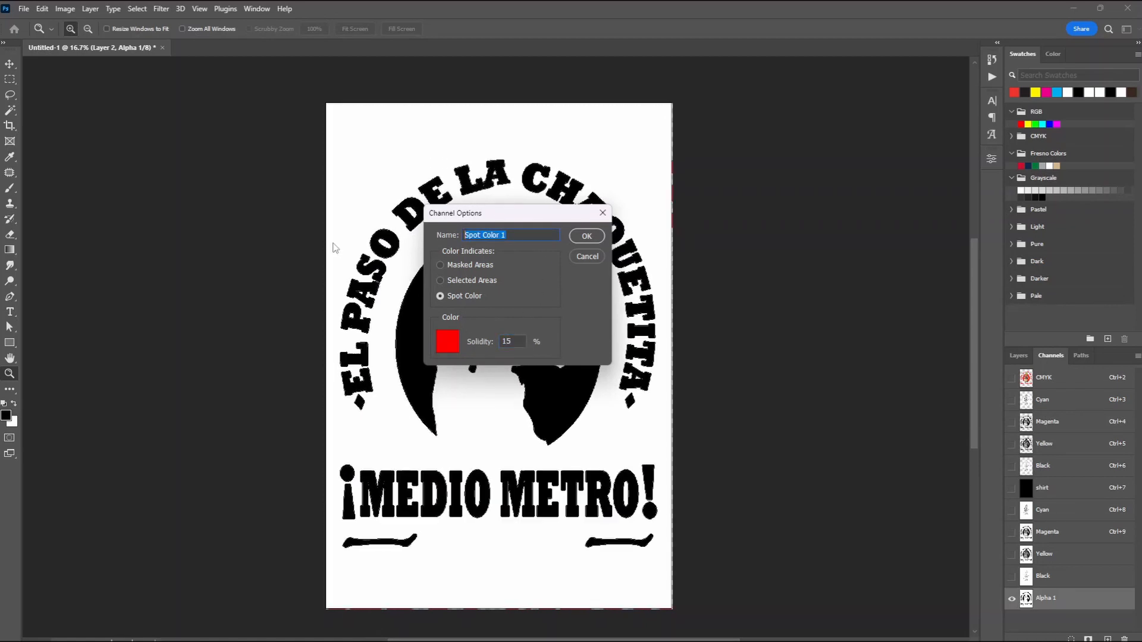
text(Red)
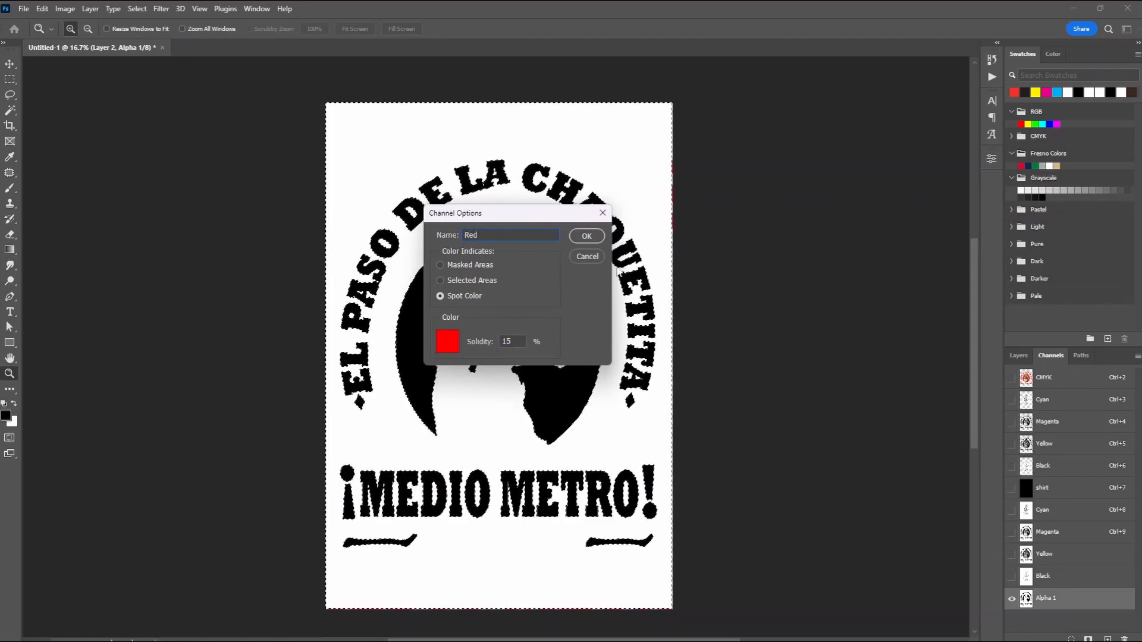
click(586, 236)
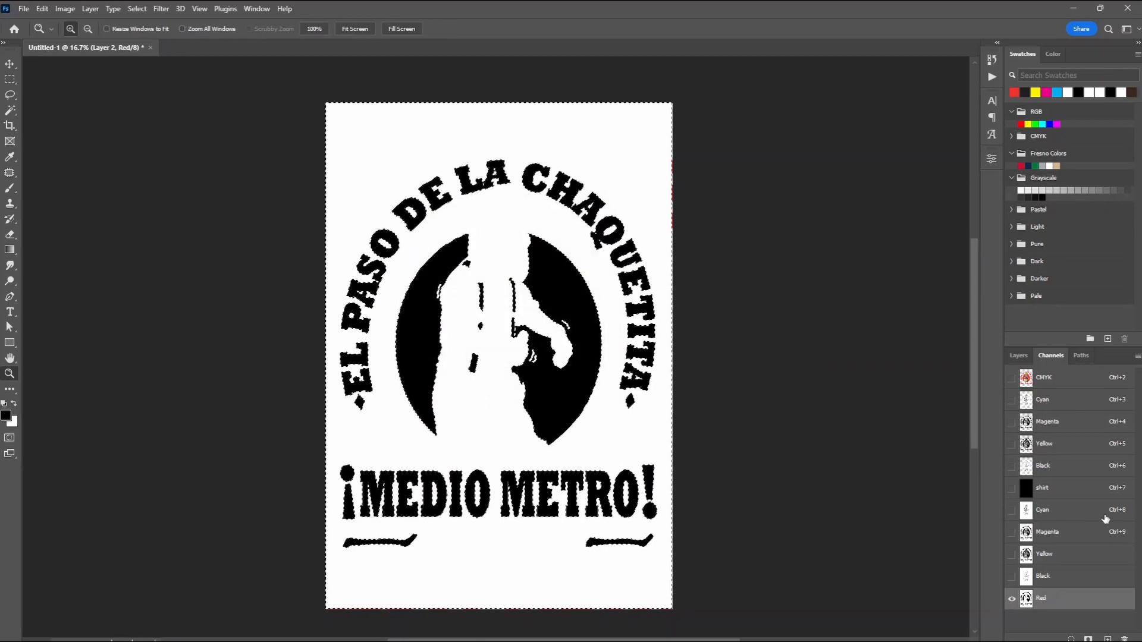
Step: Preview Red together with the shirt, Cyan, Magenta, Yellow and Black spot channels, then leave only shirt and Yellow shown
click(1012, 489)
drag(1011, 510, 1011, 558)
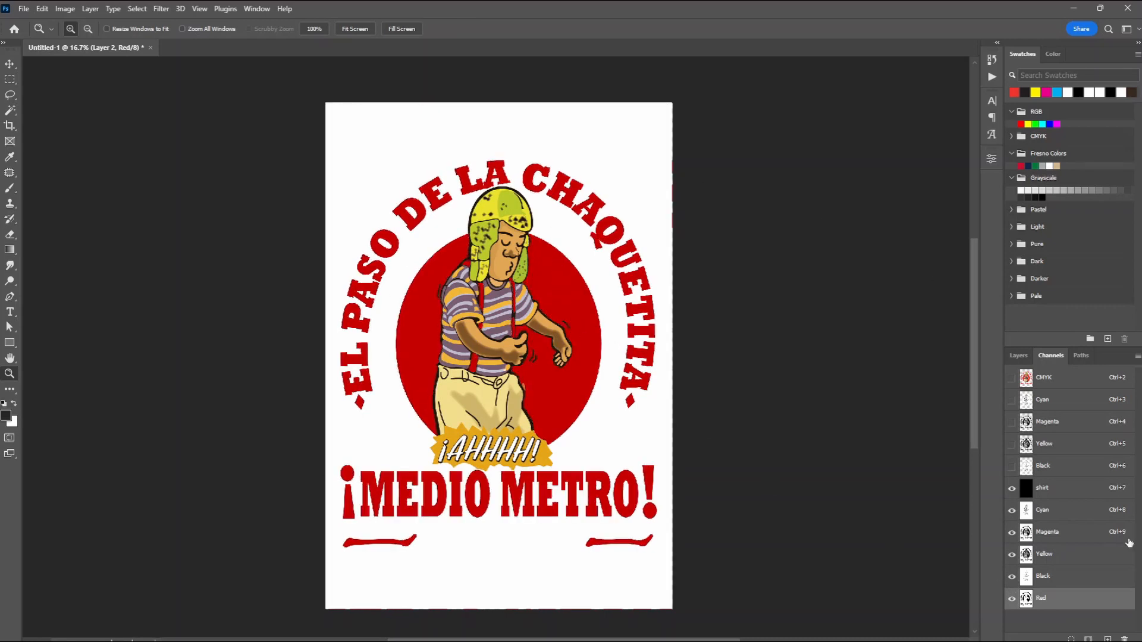
click(1011, 598)
click(1012, 576)
click(1012, 510)
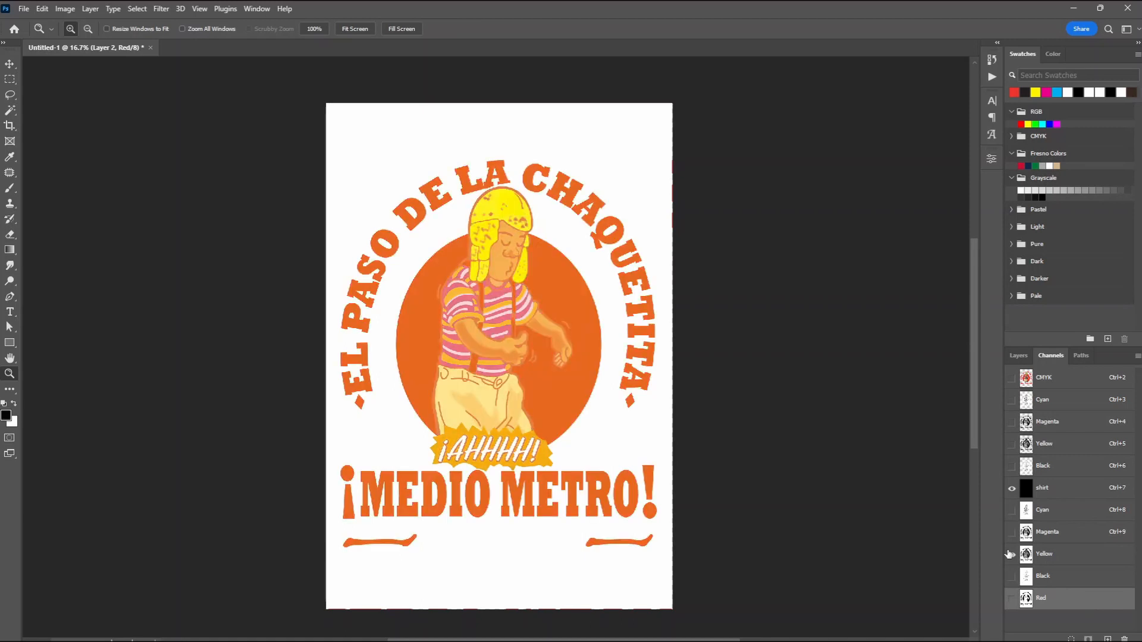
click(1012, 532)
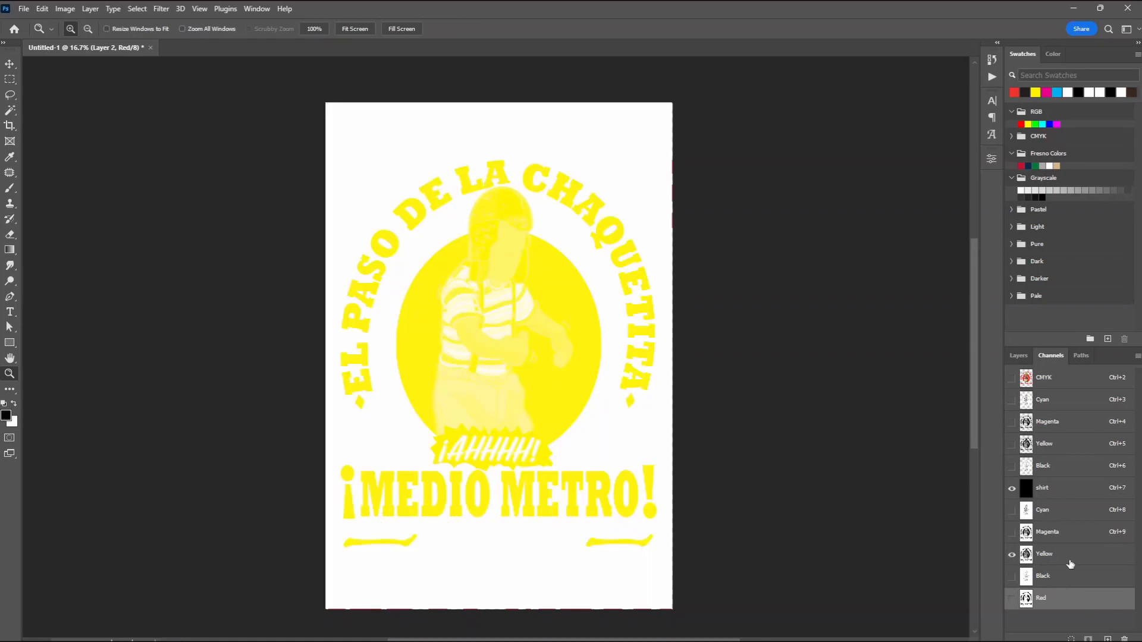
Step: Load the Red channel as a selection, clear that area from the Cyan, Magenta, Yellow and Black spot channels, and deselect
click(1053, 554)
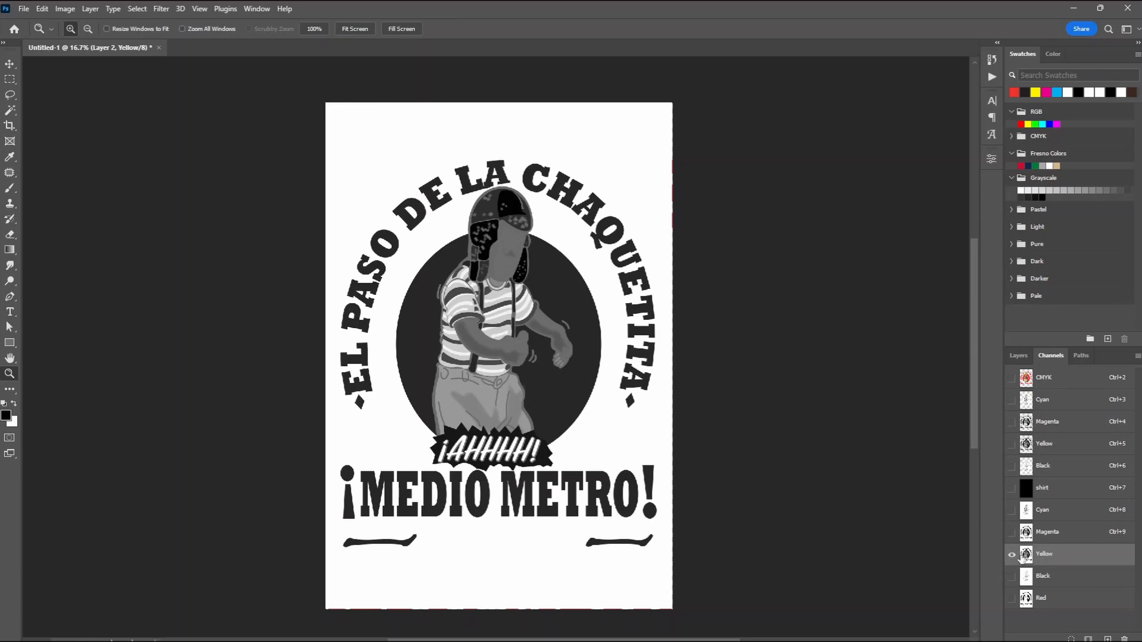
ctrl+click(1028, 602)
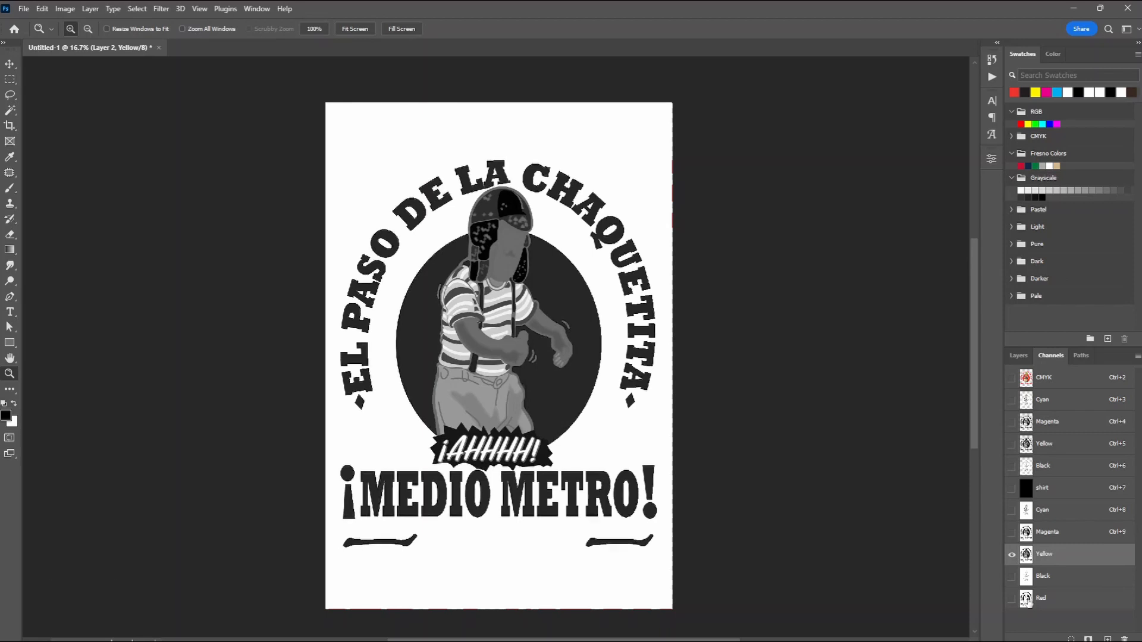
click(1042, 511)
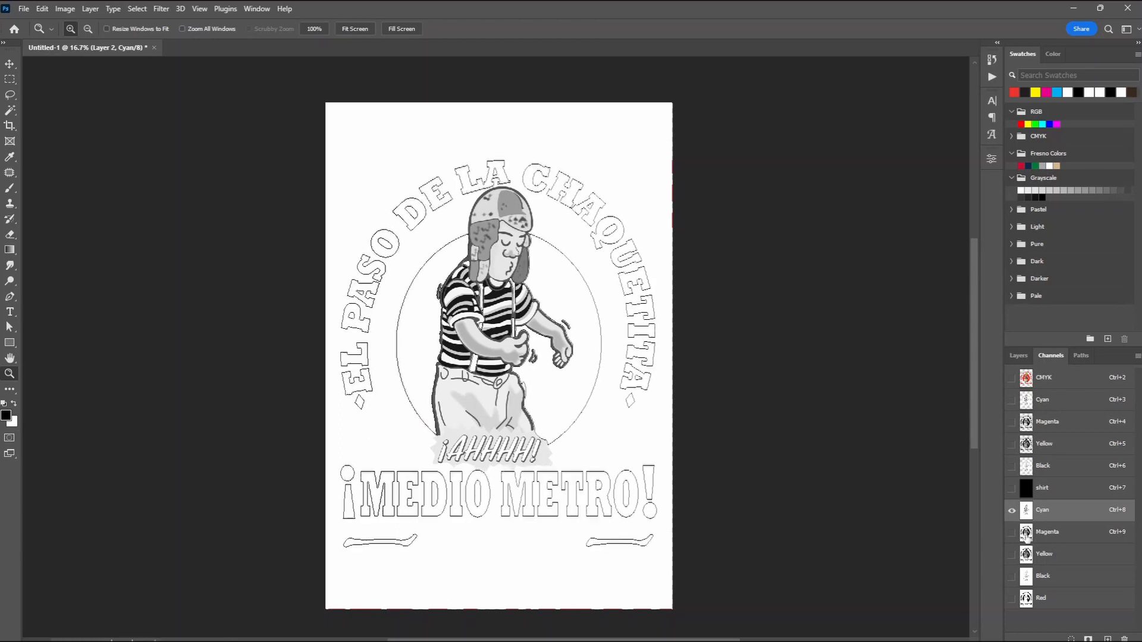
click(1027, 536)
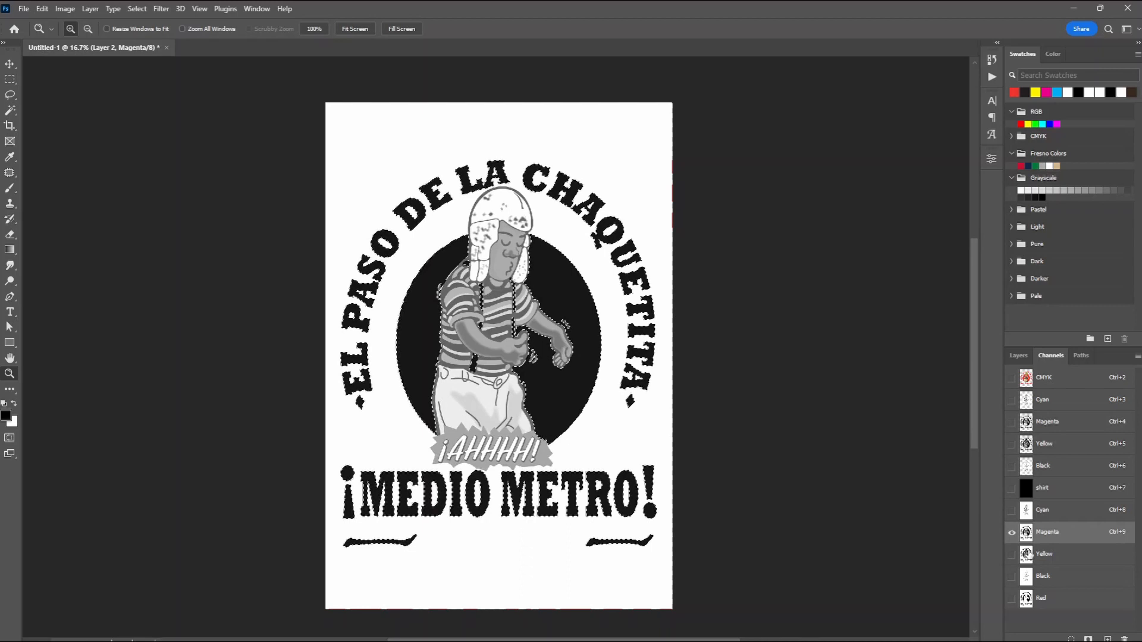
key(Delete)
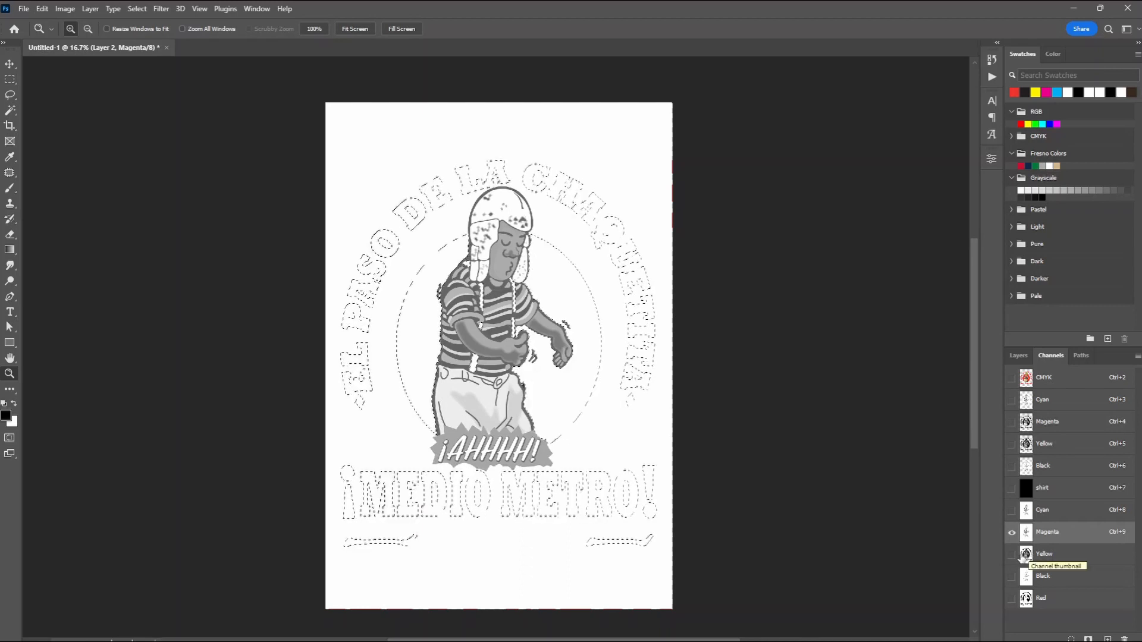
click(1024, 555)
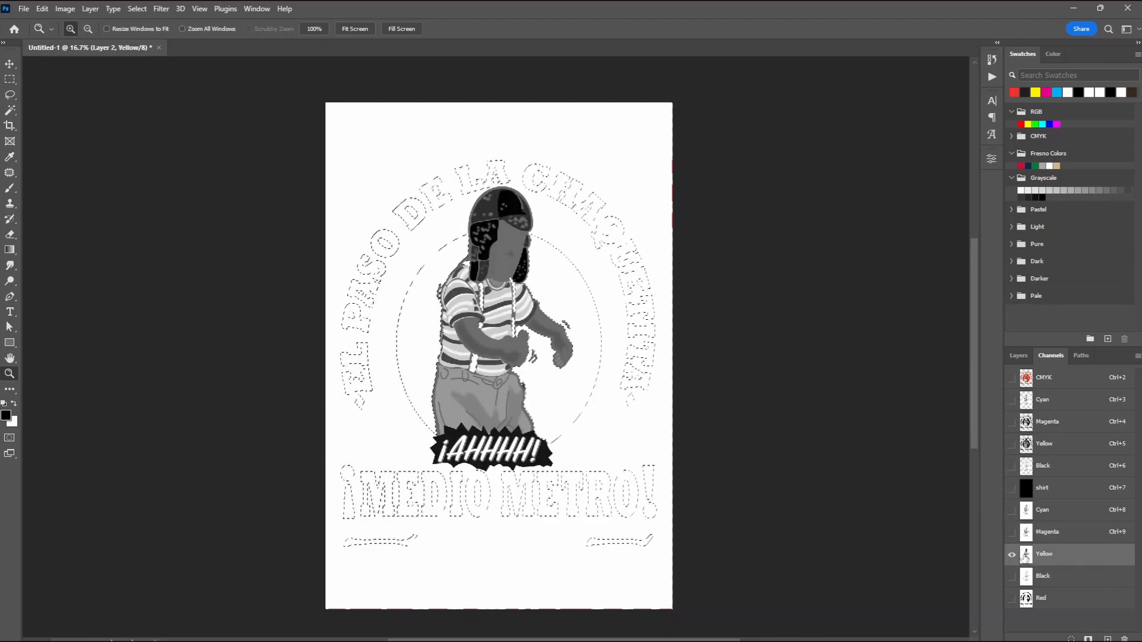
click(1030, 583)
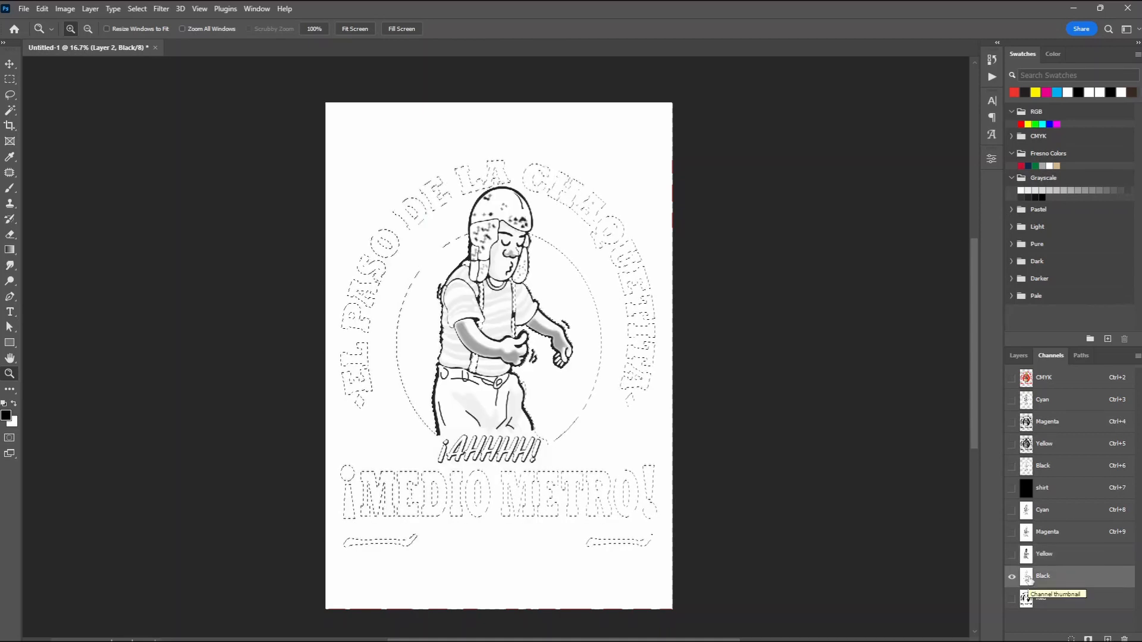
key(ctrl+d)
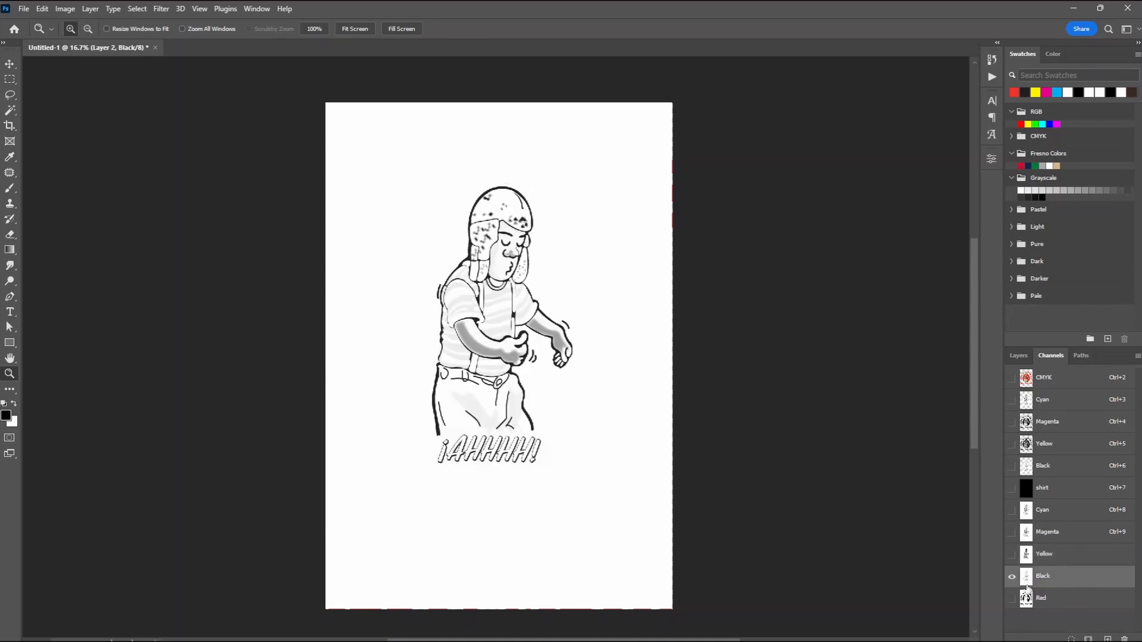
Step: Preview the shirt and all five spot colour channels together, then hide Red, Yellow and Black to inspect the remaining colours
drag(1011, 488, 1011, 602)
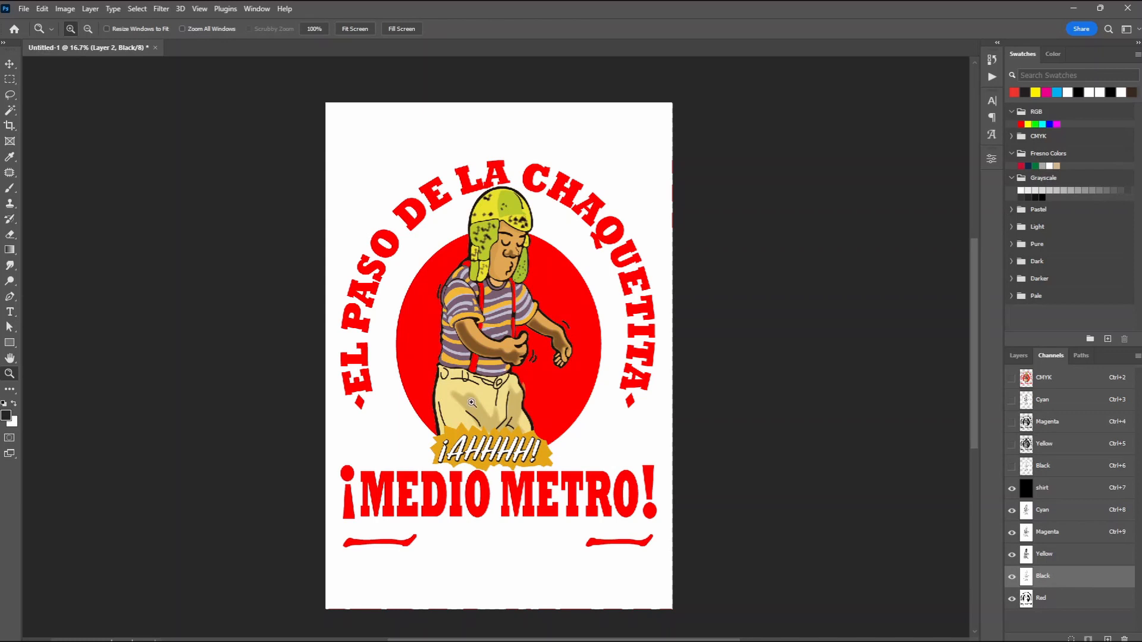
click(1012, 599)
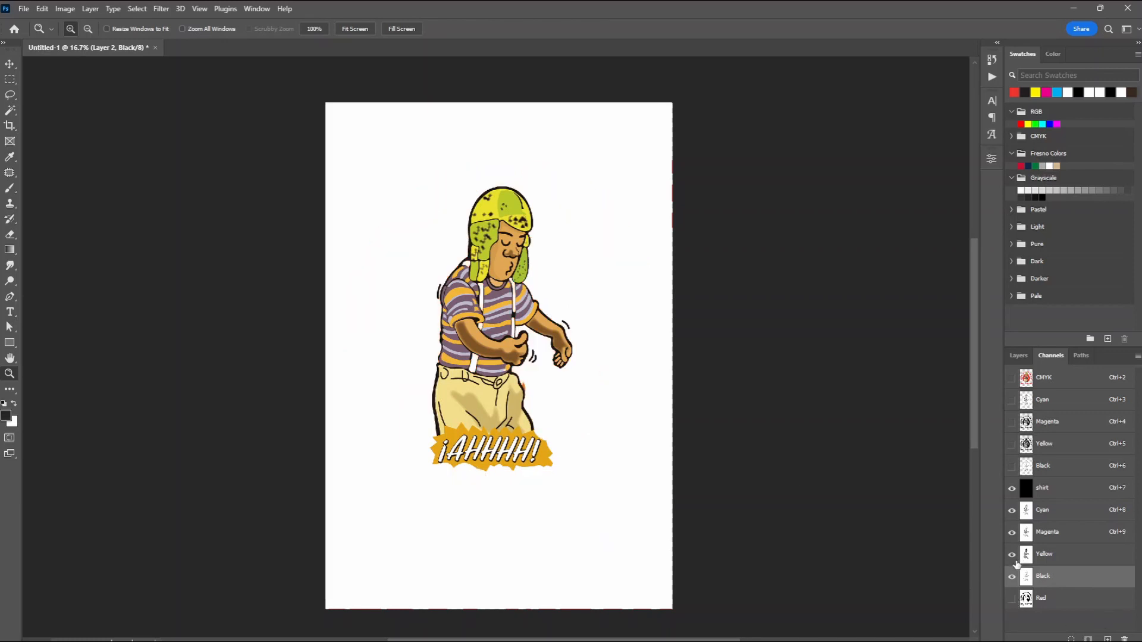
click(1013, 556)
click(1012, 577)
click(1012, 511)
click(1011, 512)
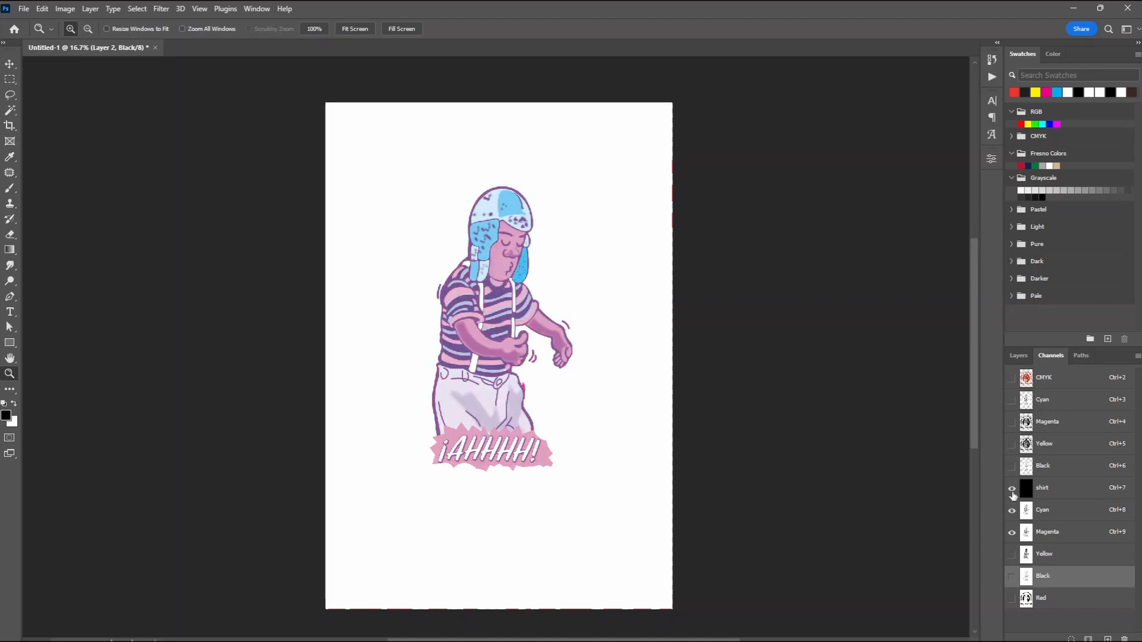
Step: Hide the shirt and Cyan channels so only Magenta is shown, and load the Black spot channel as a selection
click(1012, 487)
click(1012, 510)
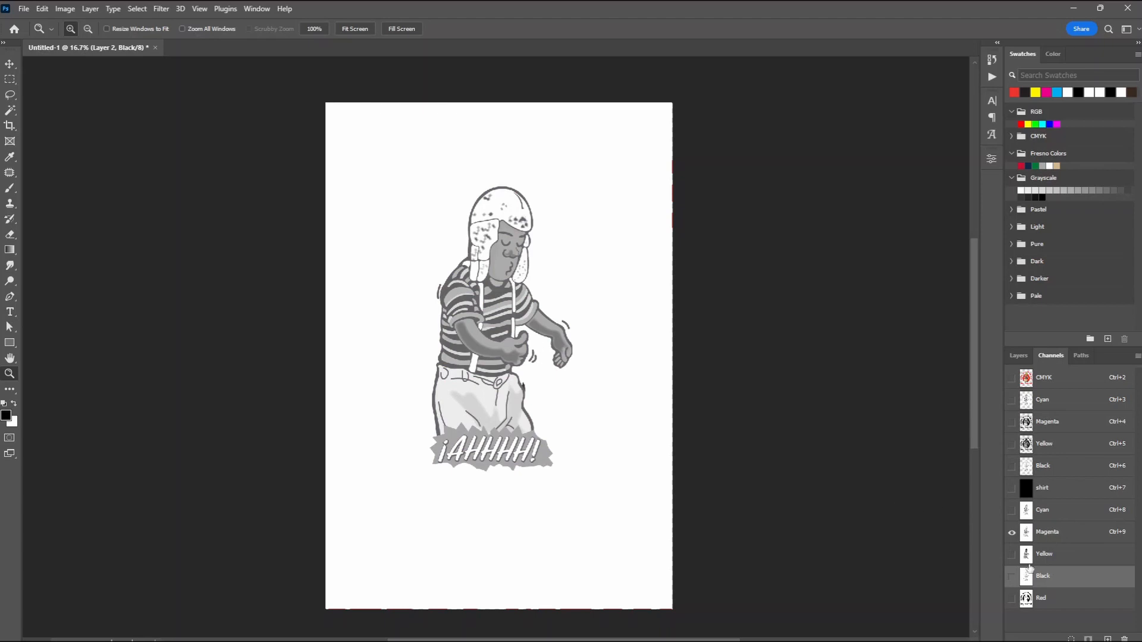
drag(1028, 582, 1031, 591)
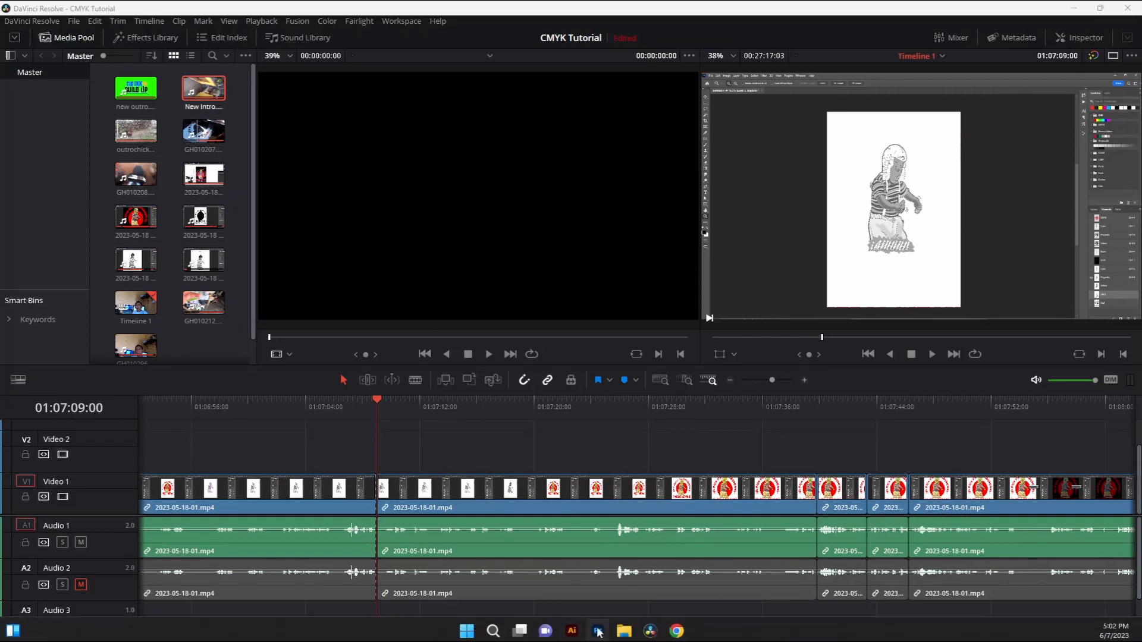
Step: Switch to Photoshop and examine the Black and Yellow spot channels of the MEDIO METRO second-version file up close
click(606, 635)
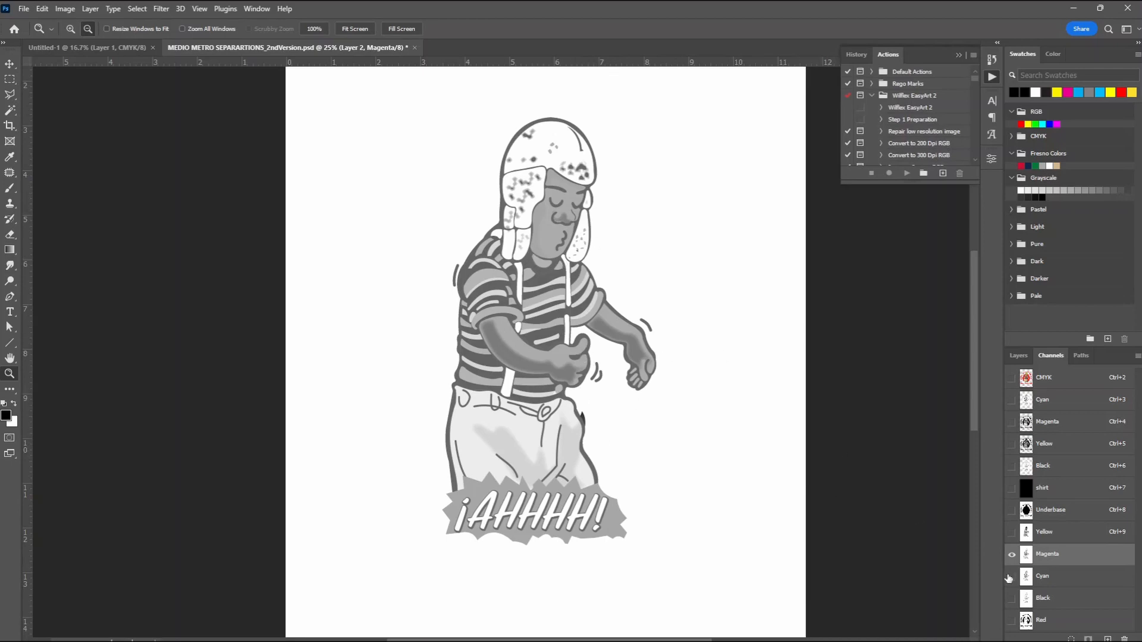
click(1025, 601)
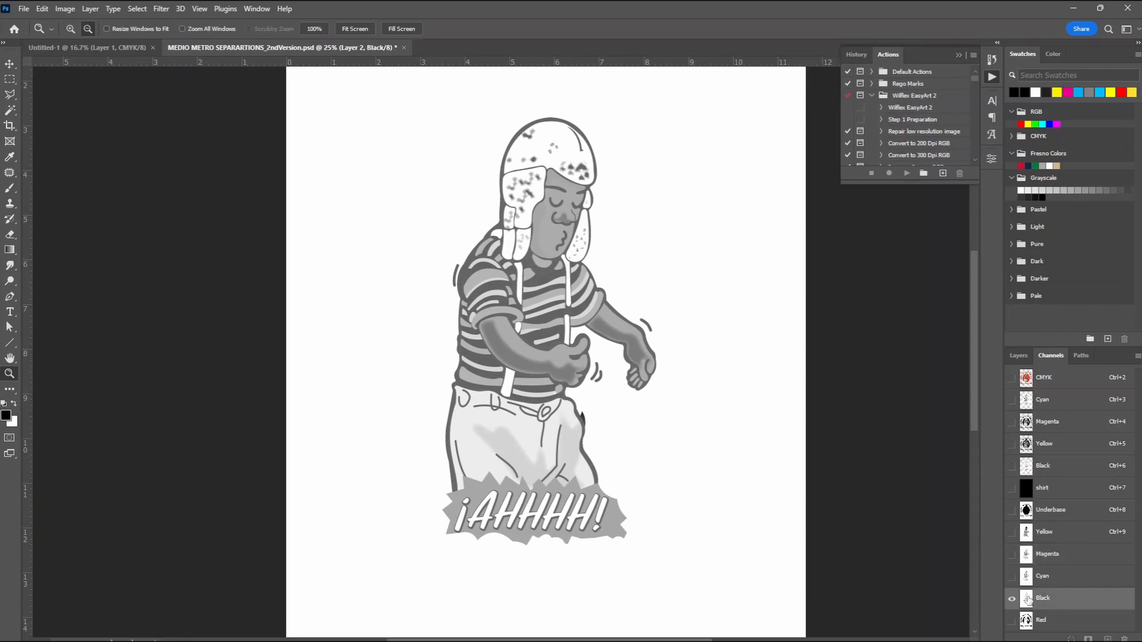
click(540, 302)
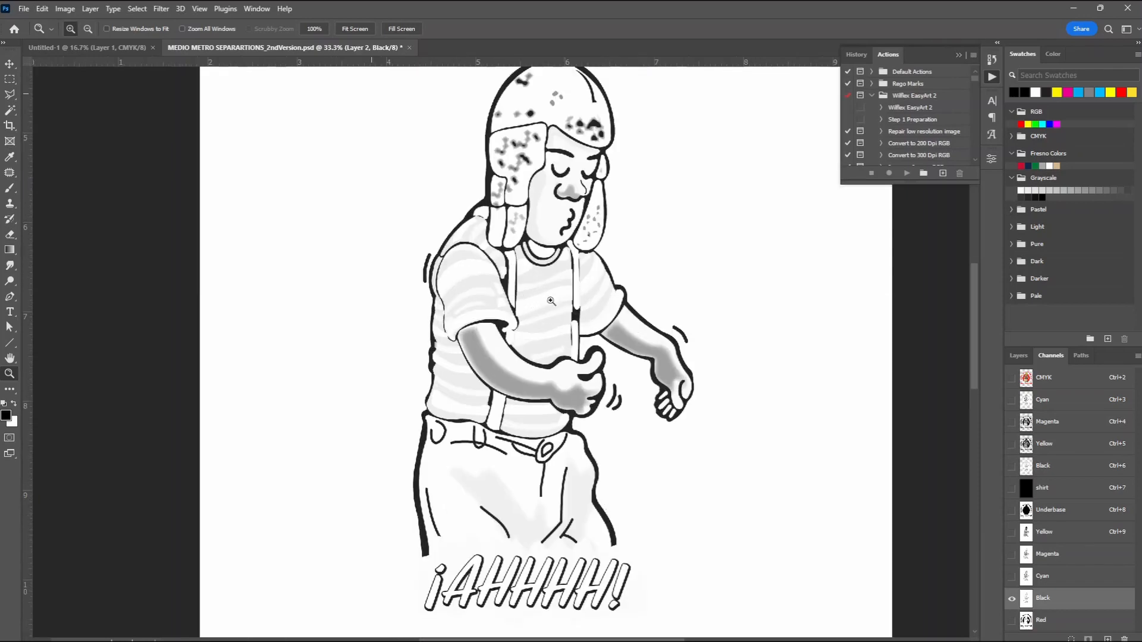
click(540, 302)
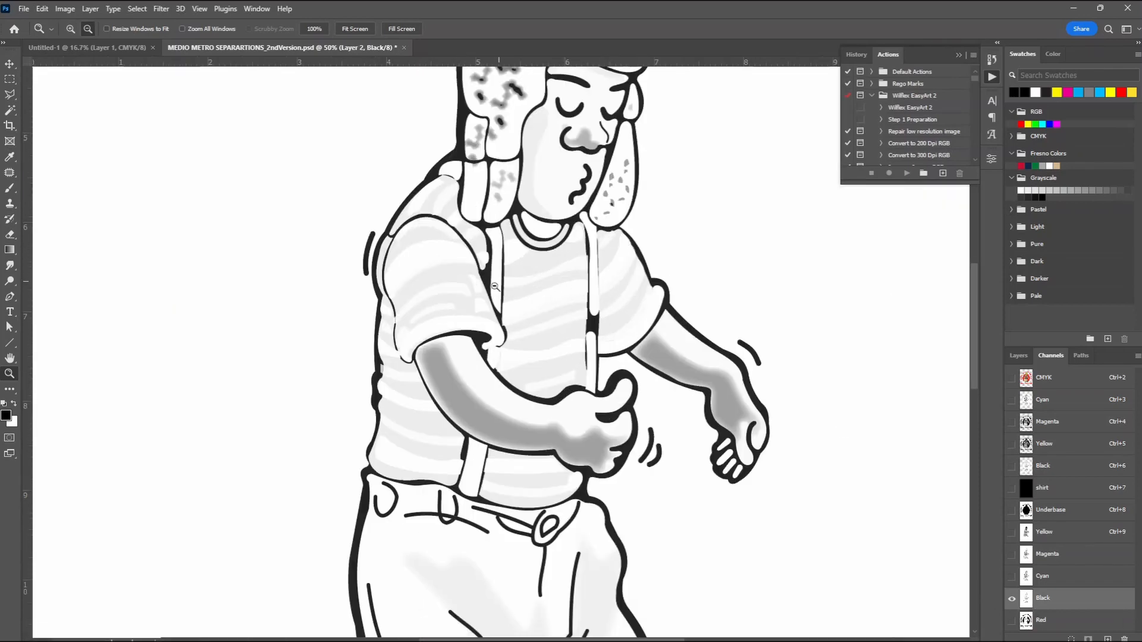
click(1047, 532)
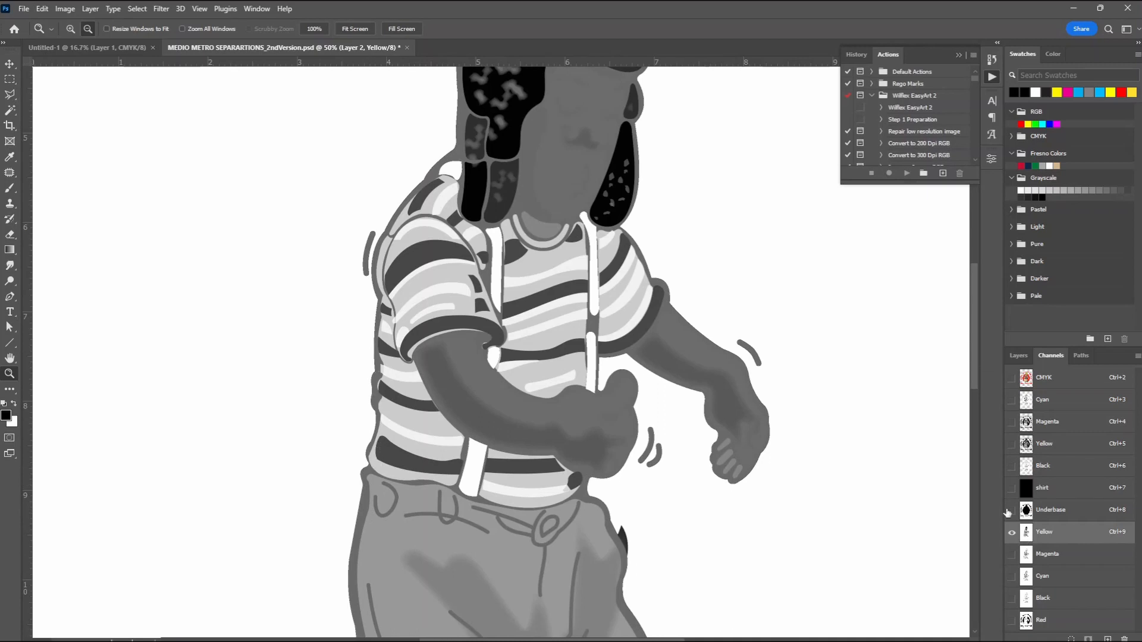
Step: Show the CMYK composite and select the figure's black outlines with Color Range at fuzziness 32 and Invert disabled
click(1025, 371)
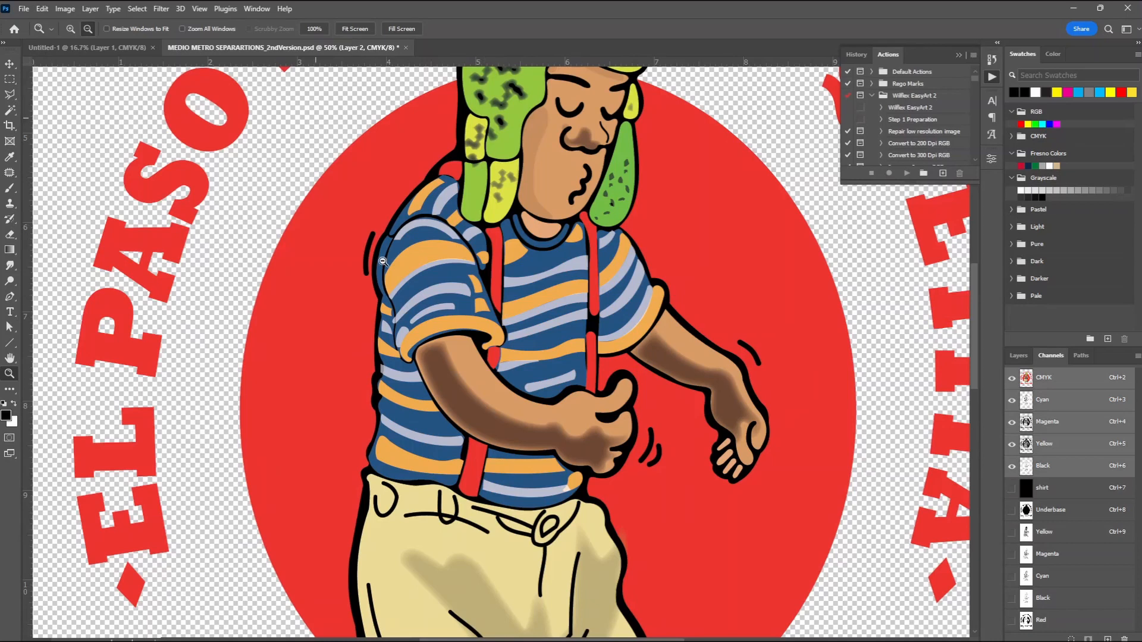
click(137, 9)
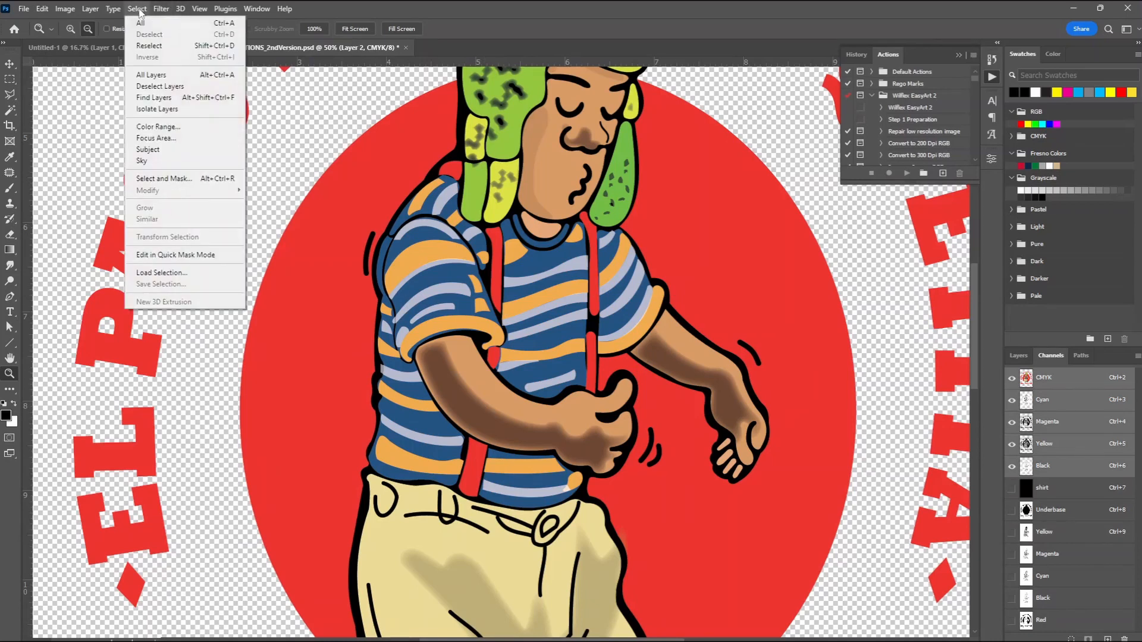
click(214, 132)
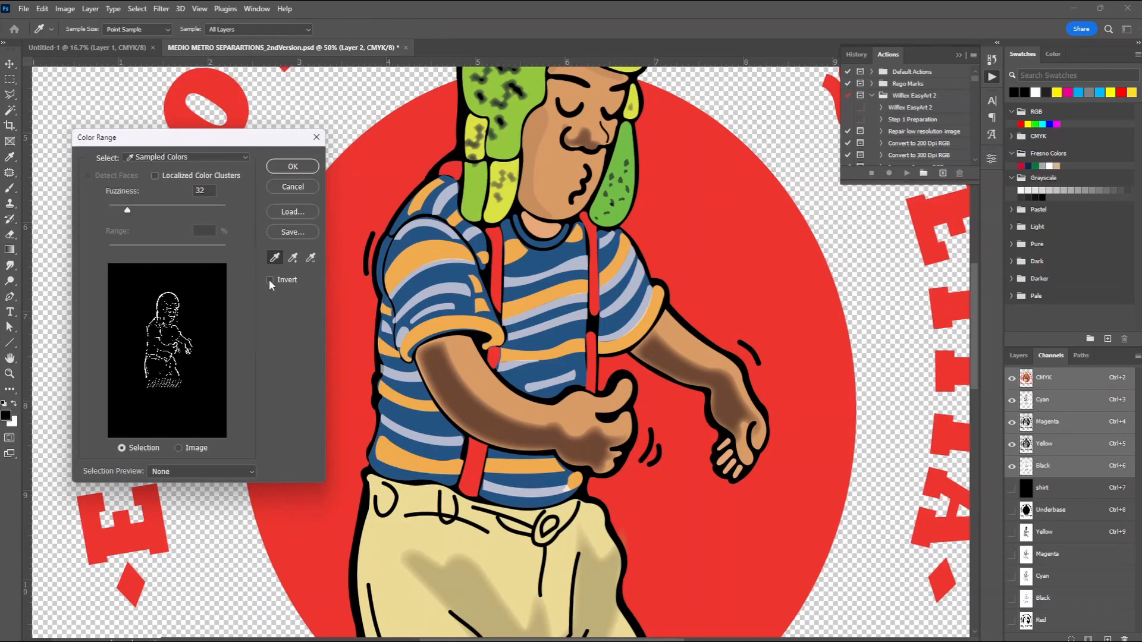
key(Return)
key(z)
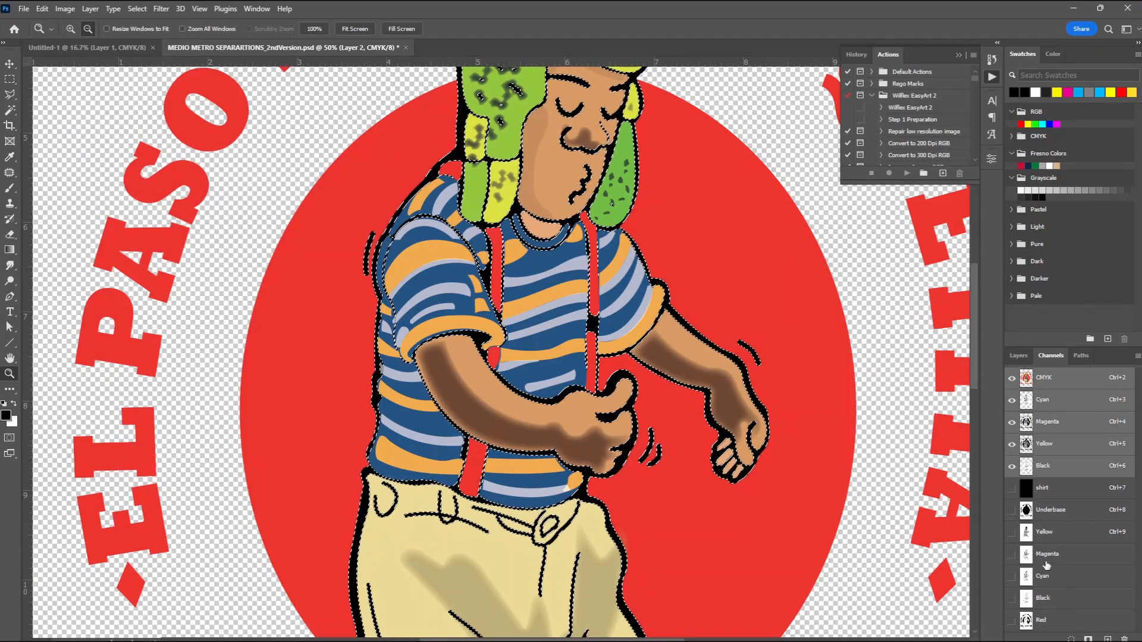
Step: Clear the selected black outlines from the Yellow, Magenta and Cyan spot channels, and deselect
key(ctrl+9)
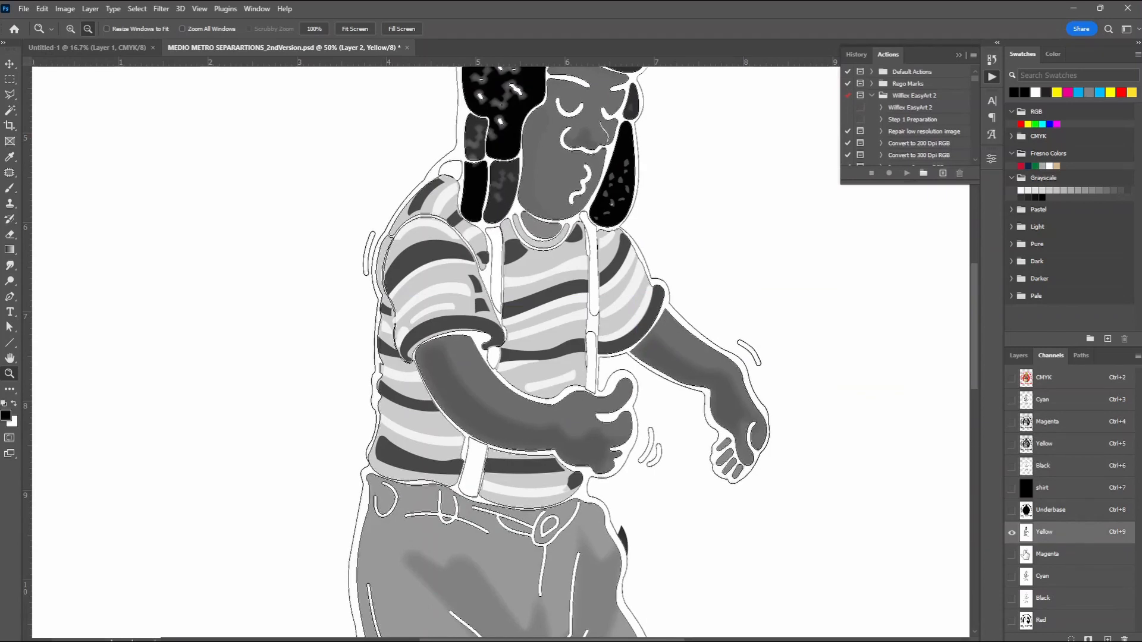
click(1027, 555)
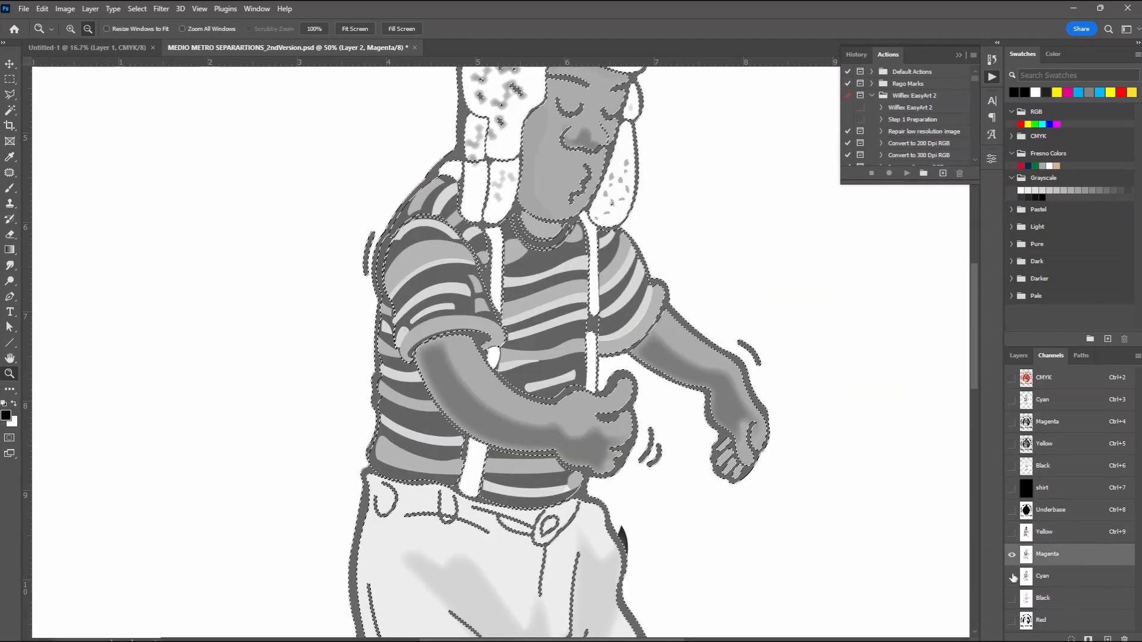
click(1024, 579)
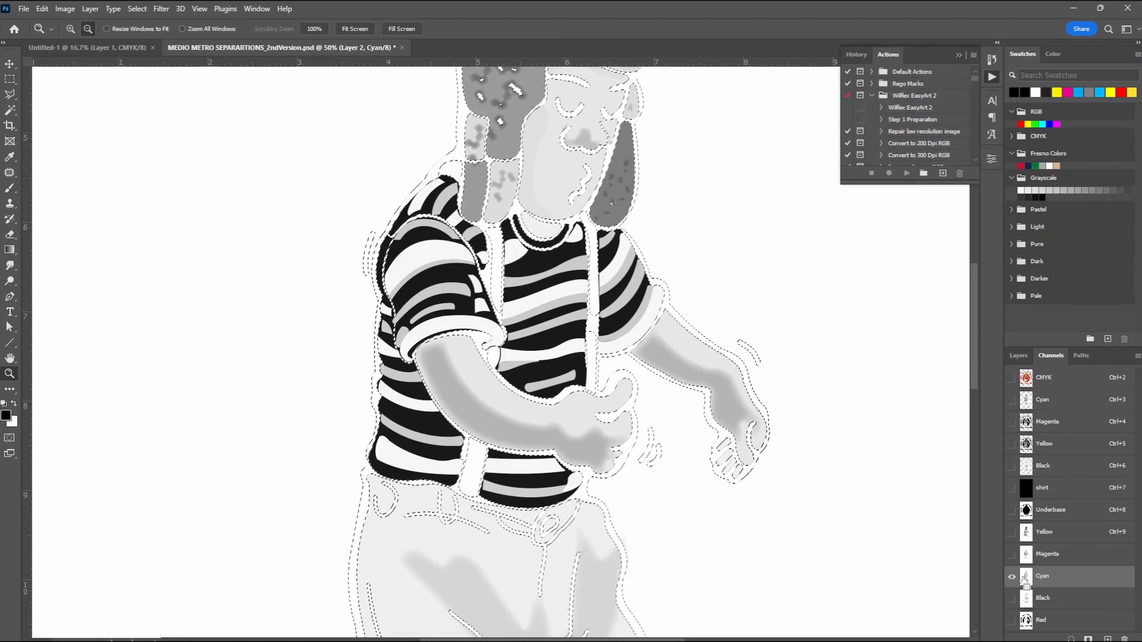
key(ctrl+d)
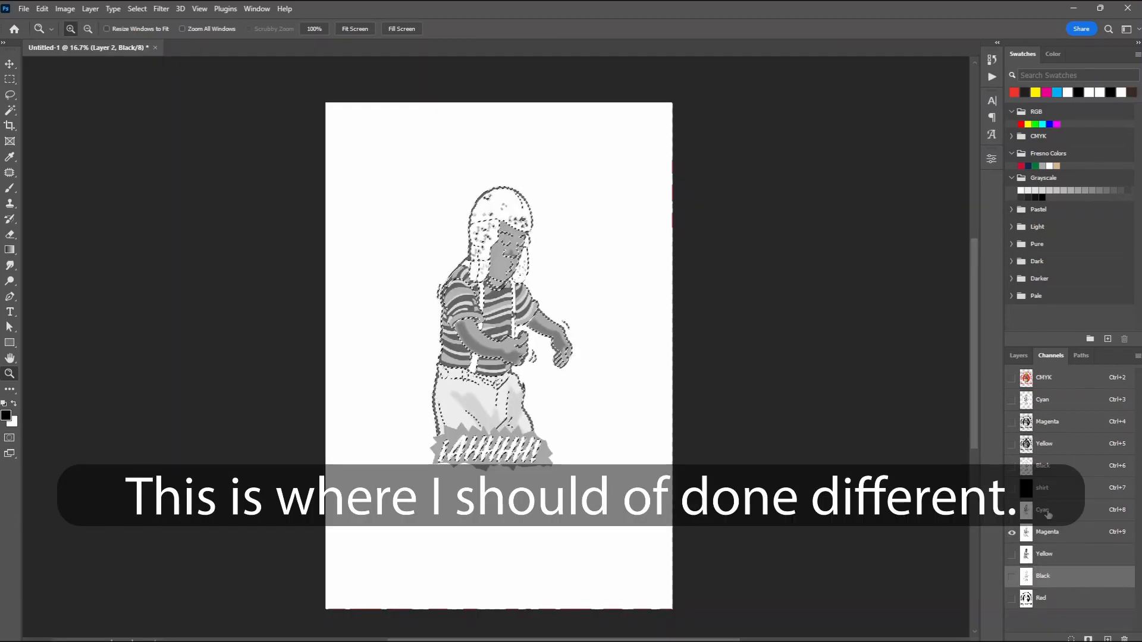
Step: Knock the selected black areas out of the Cyan, Magenta and Yellow spot channels and remove the selection
click(1044, 512)
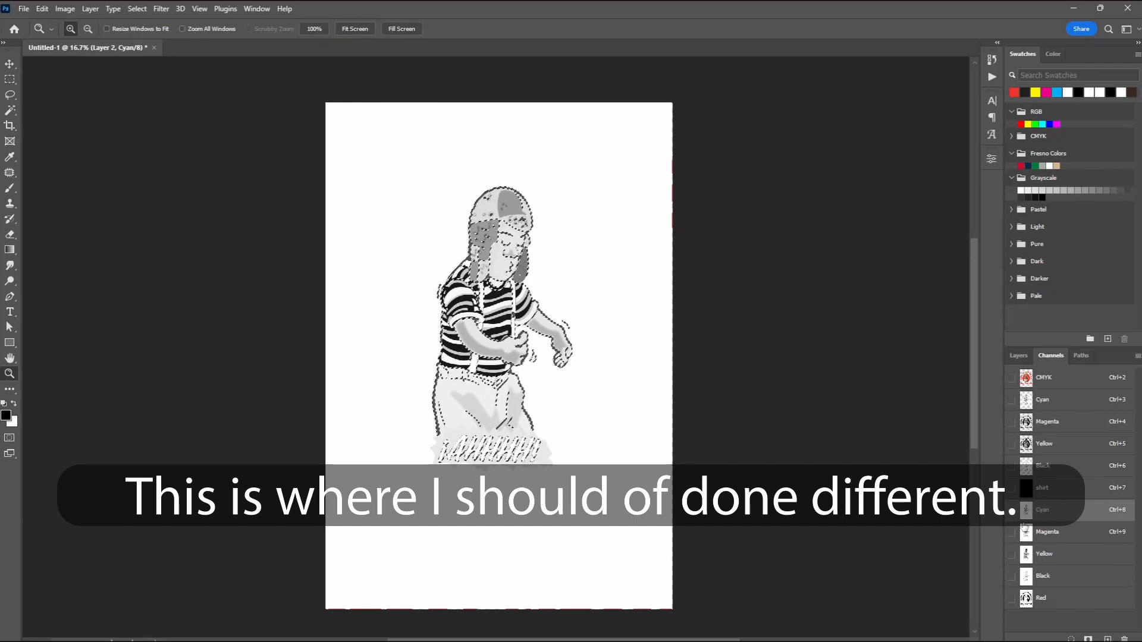
click(1027, 534)
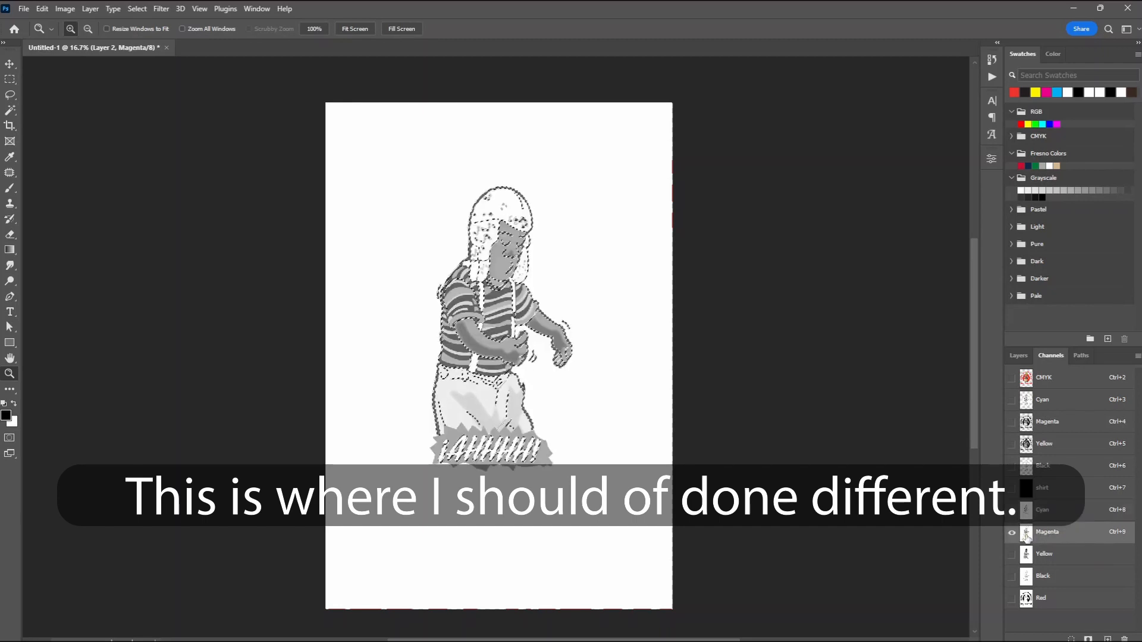
click(1026, 555)
key(Delete)
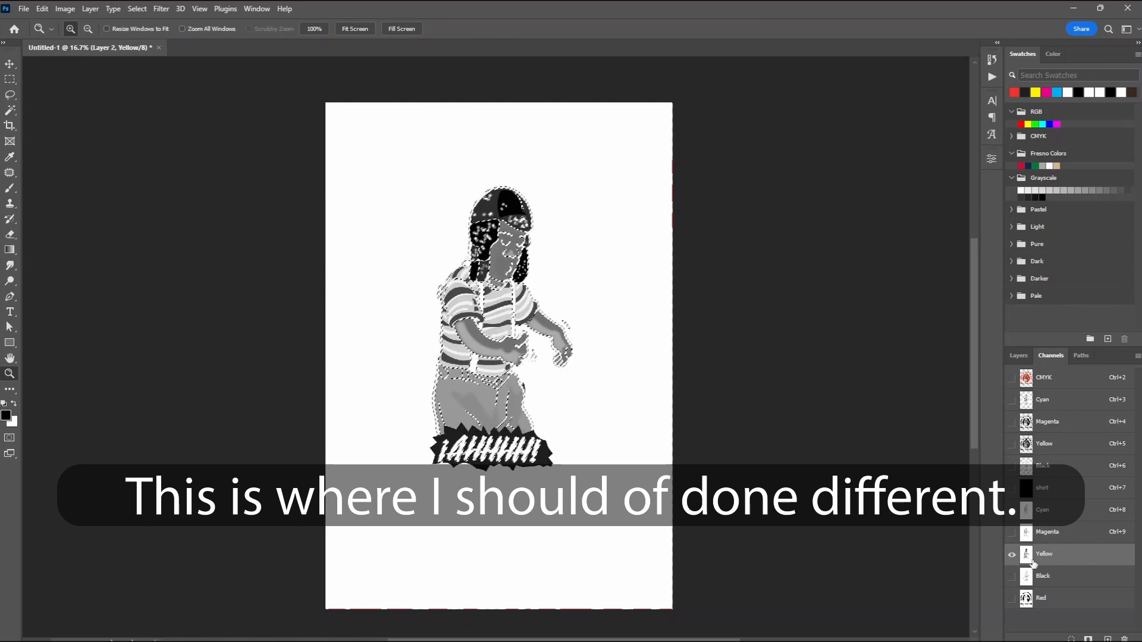
key(ctrl+d)
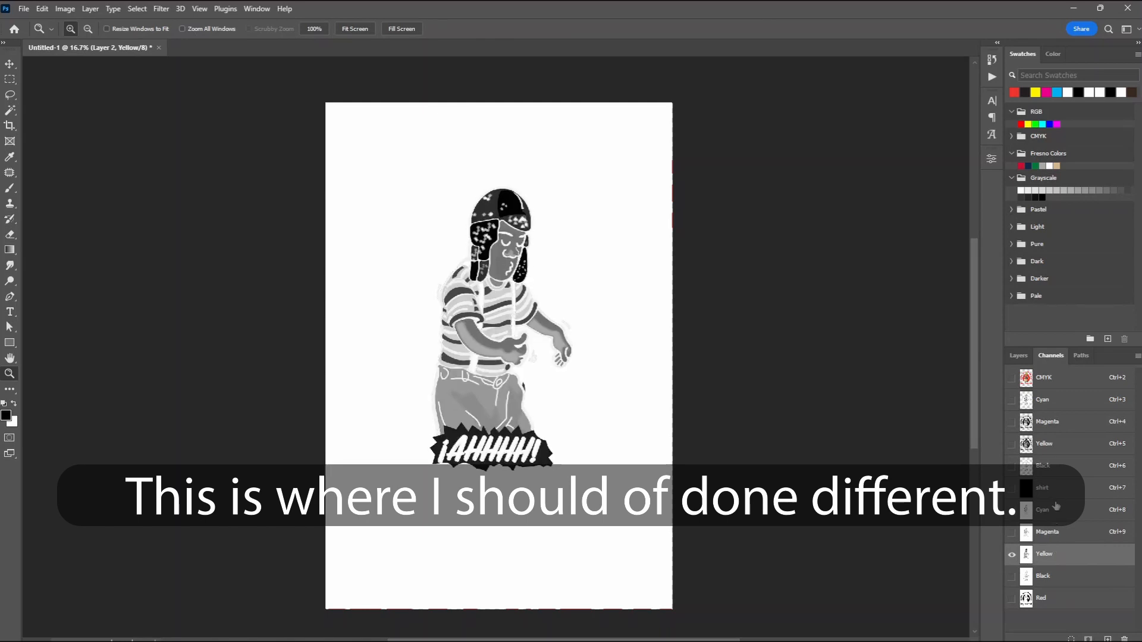
Step: Show all the spot channels together and reorder the inks below shirt as Yellow, Magenta, Cyan, Black, Red
drag(1012, 510, 1010, 581)
click(1012, 599)
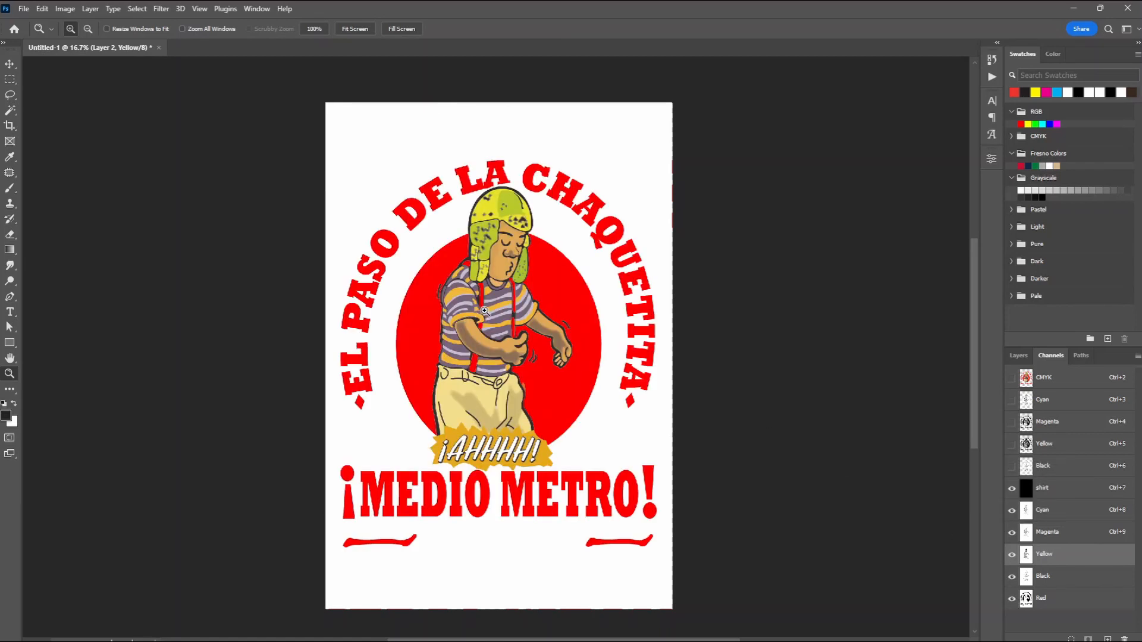
alt+click(498, 326)
click(499, 326)
click(498, 326)
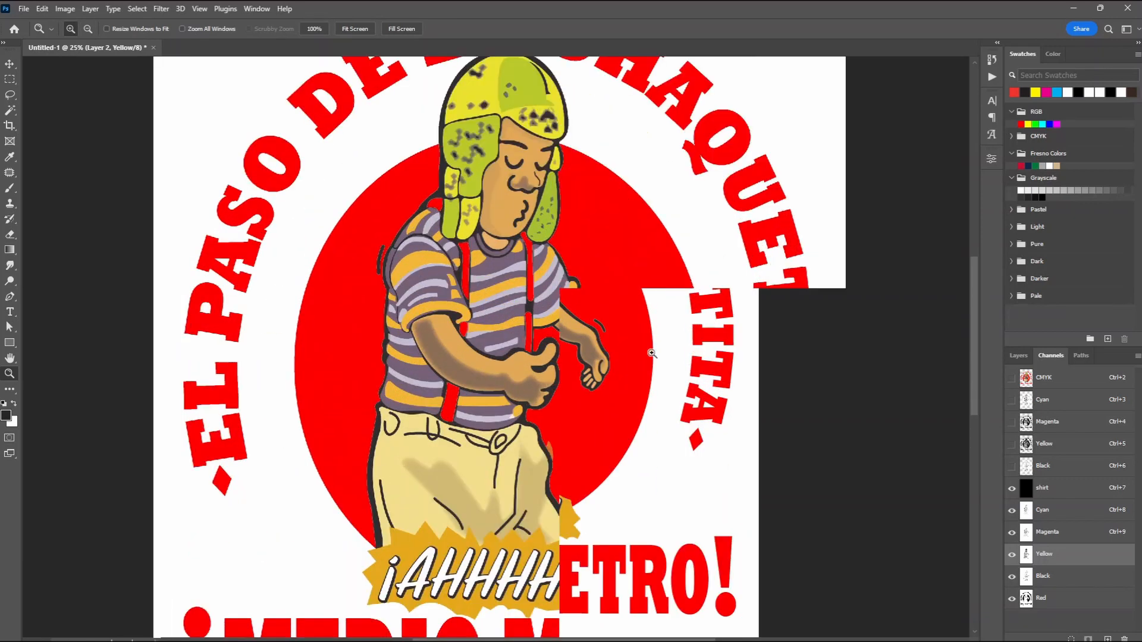
drag(1057, 555, 1068, 502)
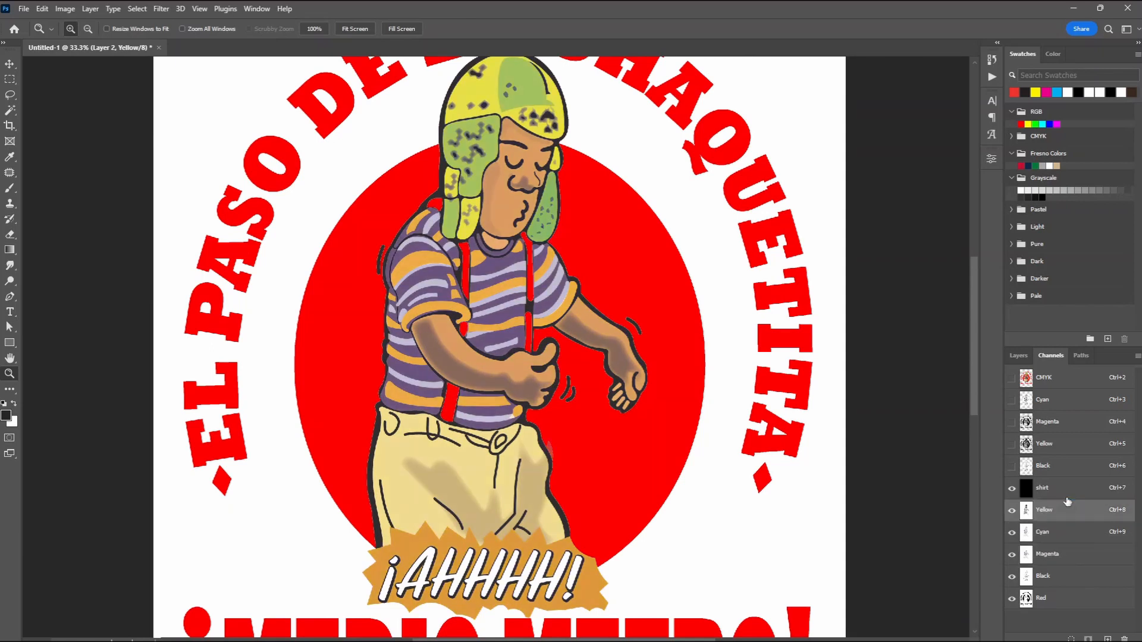
drag(1065, 552, 1064, 528)
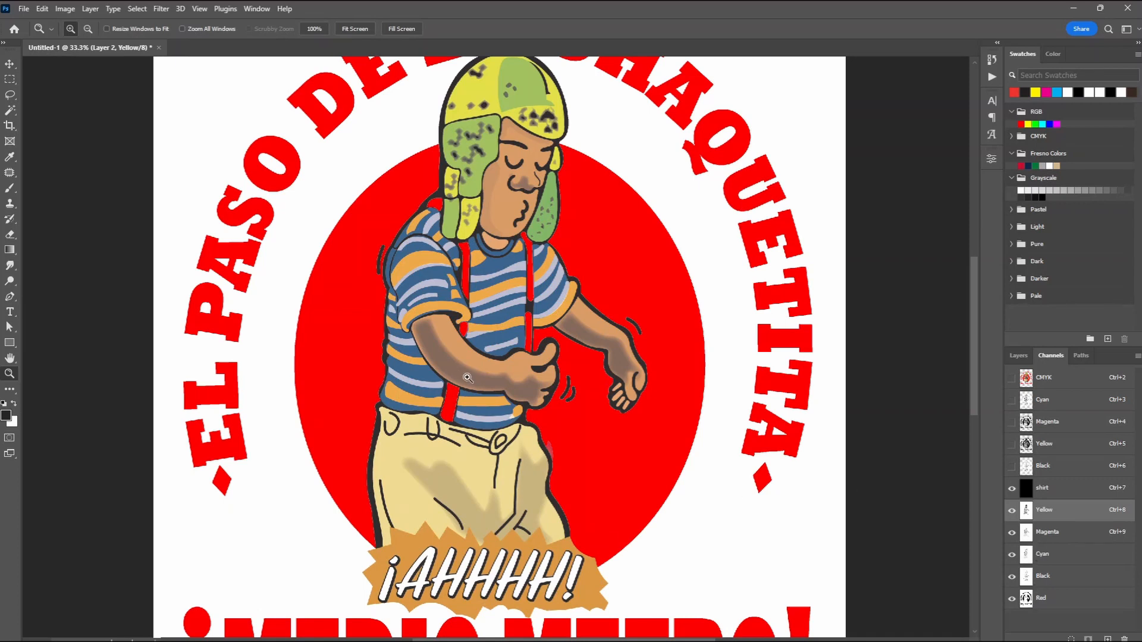
Step: Change the shirt spot channel's ink colour to black (000000), keeping its solidity at 100%
double_click(1028, 491)
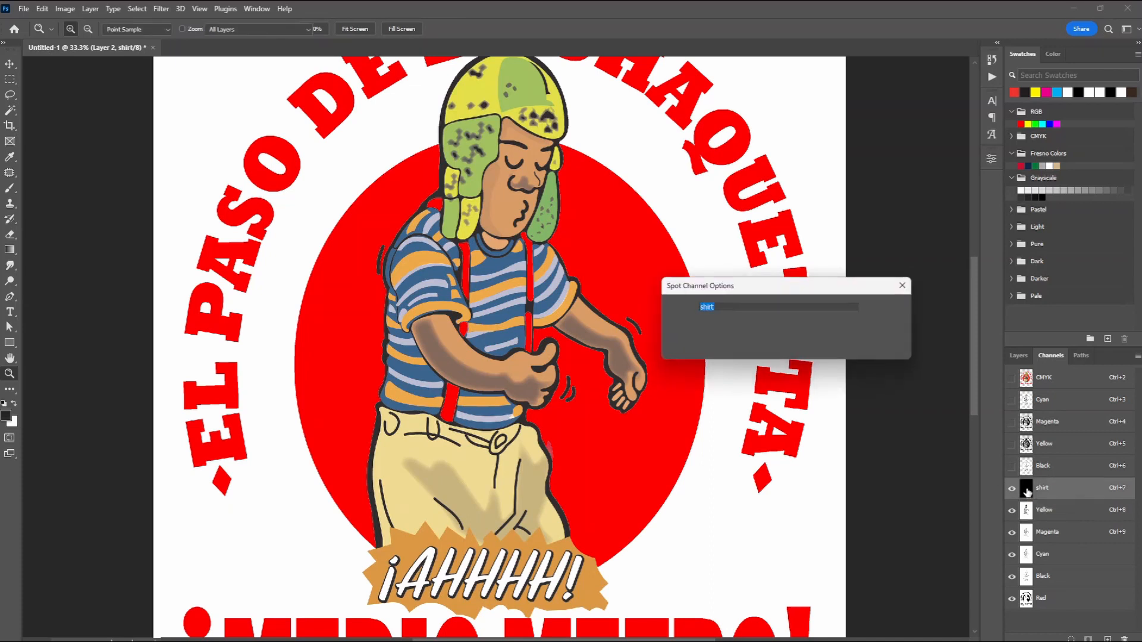
click(704, 343)
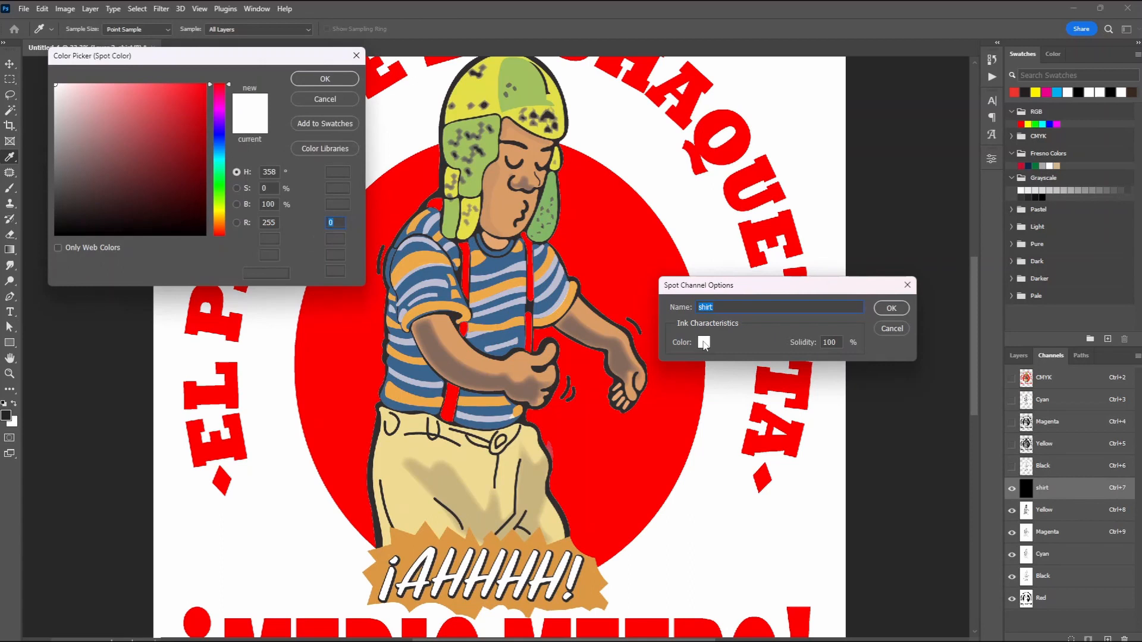
click(55, 235)
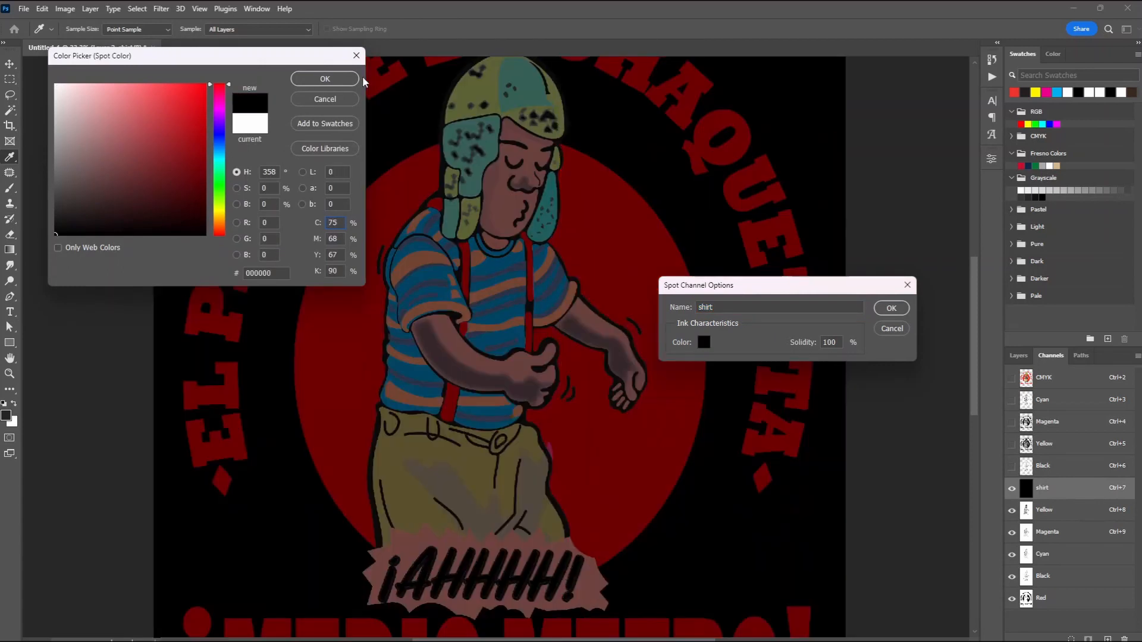
click(351, 80)
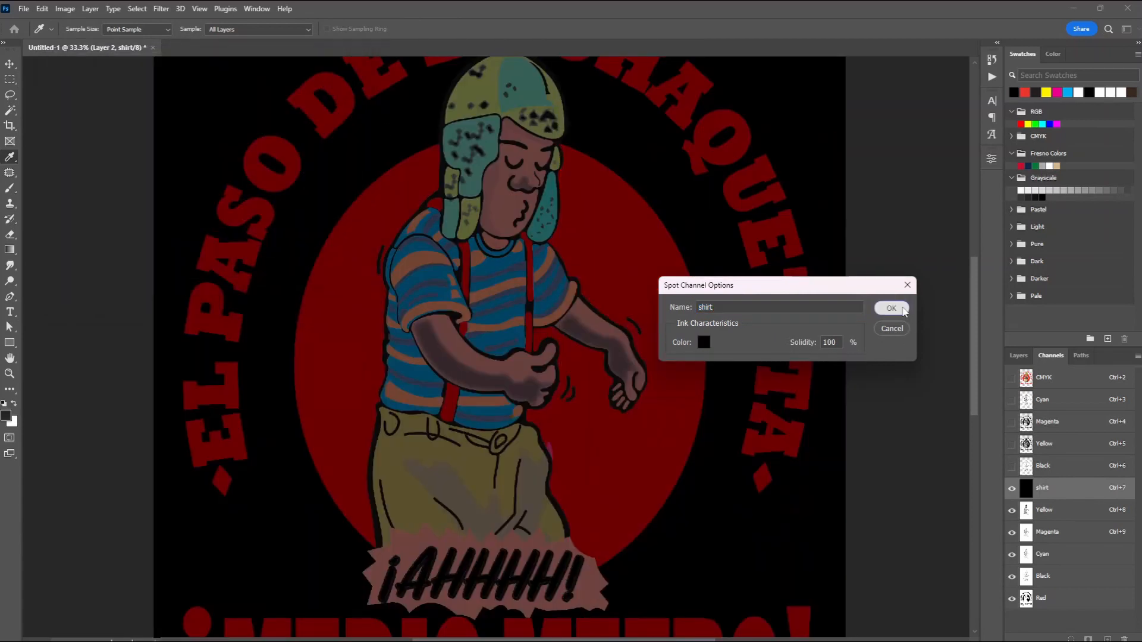
click(891, 308)
Step: Hide all the spot channels and display only the CMYK composite of the whole artwork
key(z)
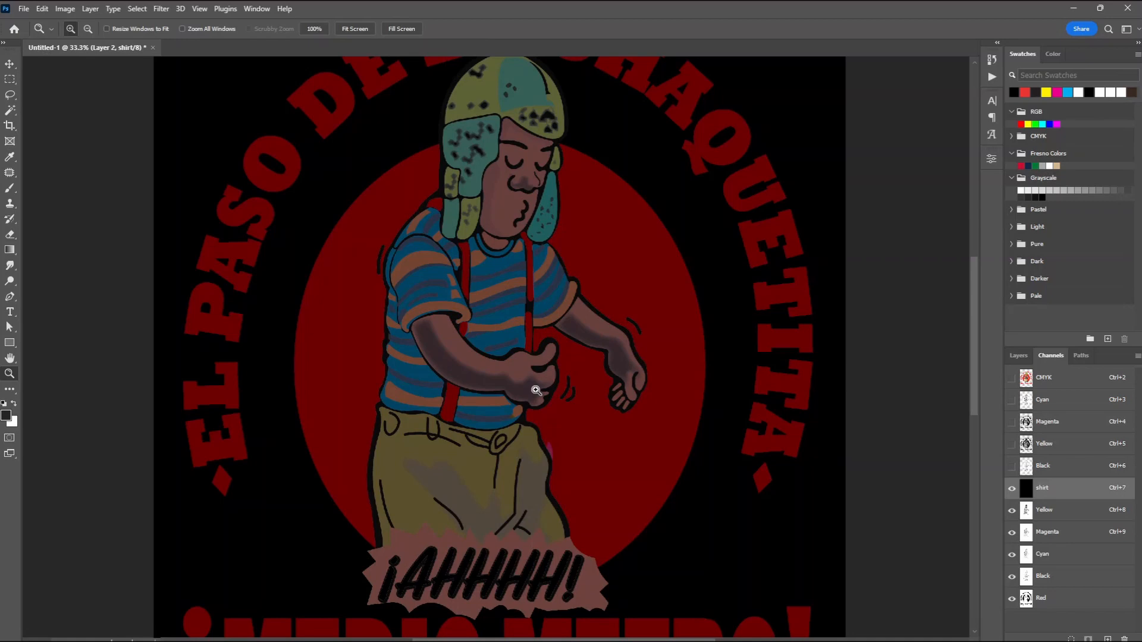
alt+click(539, 387)
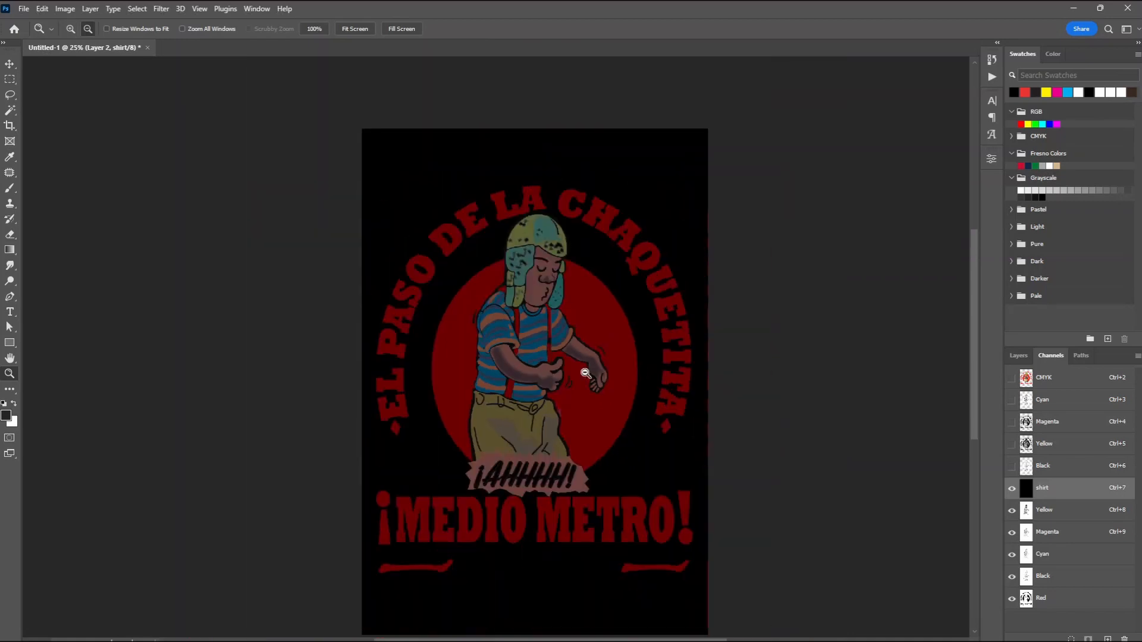
alt+click(586, 374)
click(1012, 379)
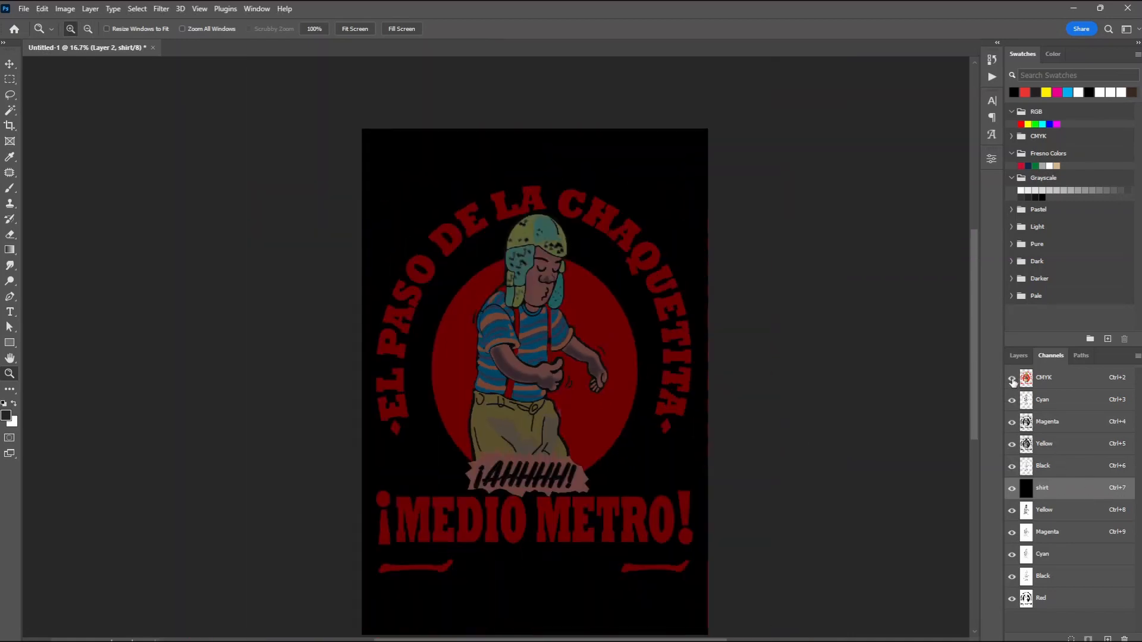
drag(1013, 494, 1014, 612)
click(1025, 382)
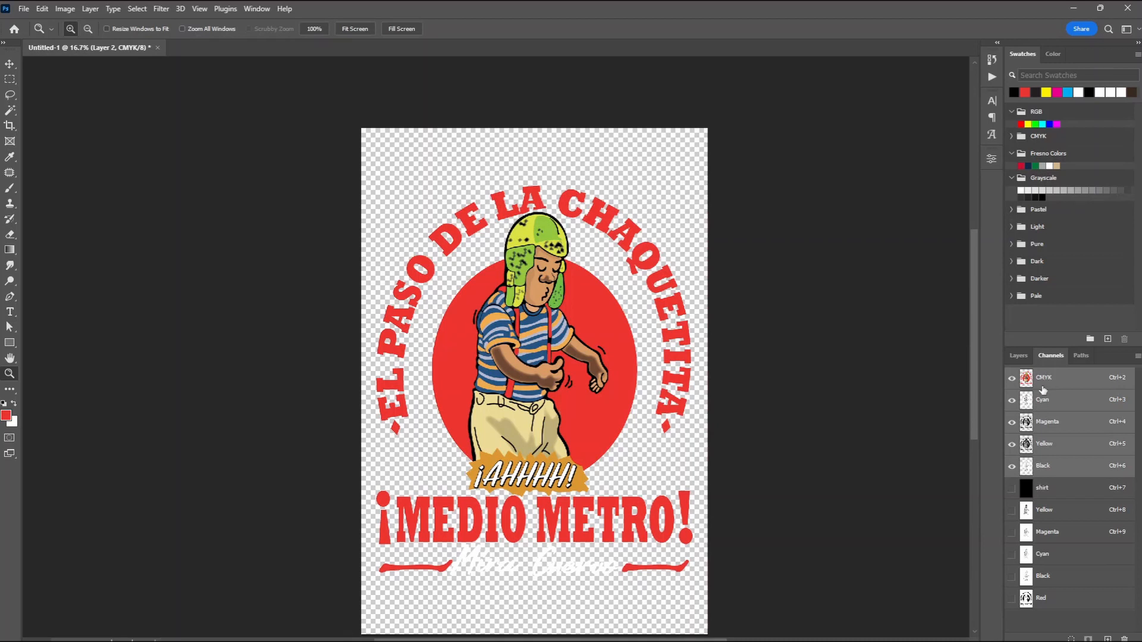
Step: Load the outline of Layer 2's artwork as a selection and invert it to cover the empty background
click(1019, 356)
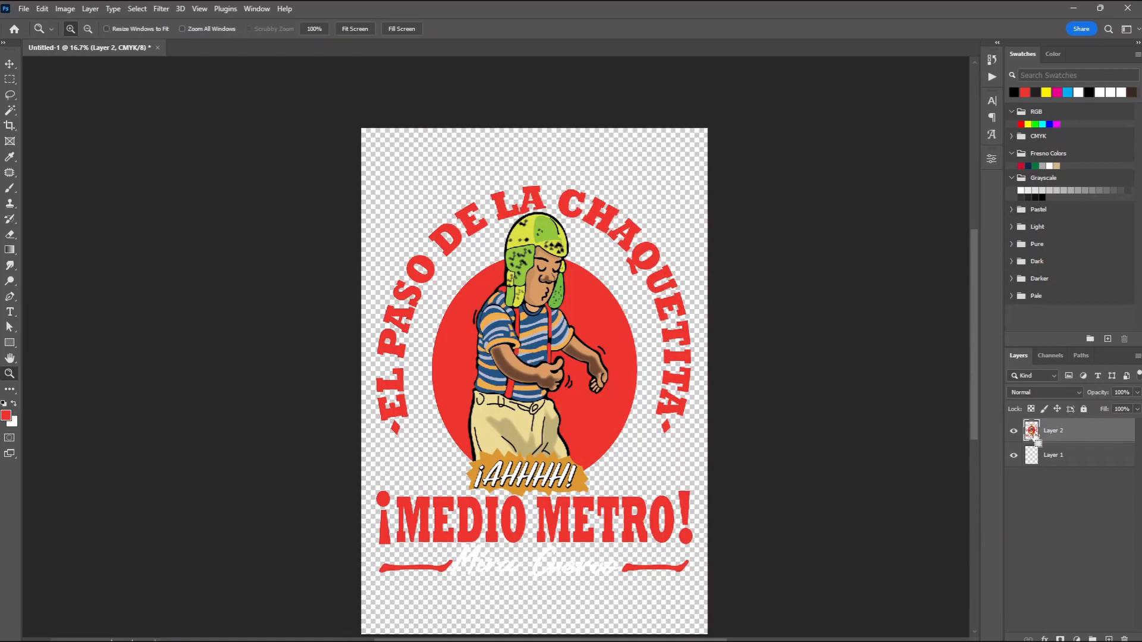
ctrl+click(1032, 430)
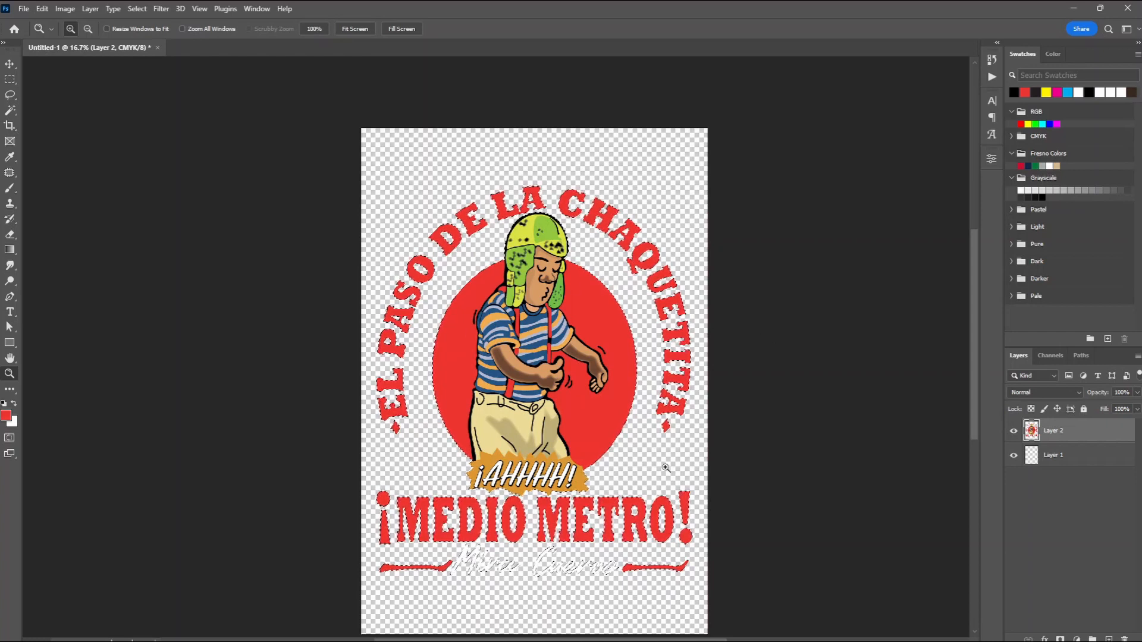
click(1050, 356)
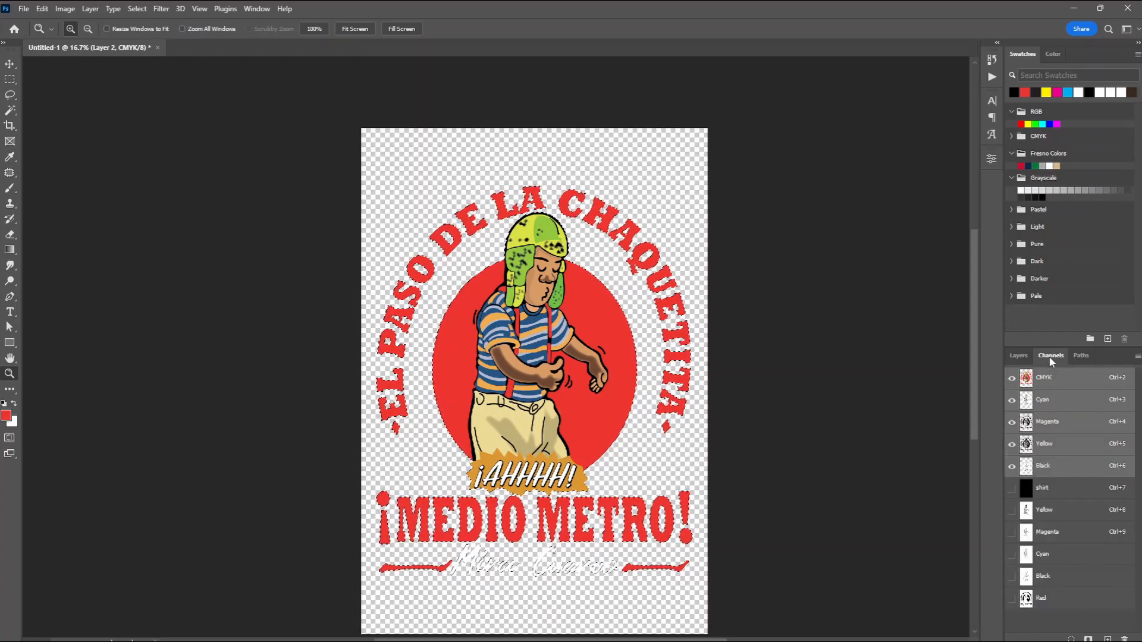
click(137, 9)
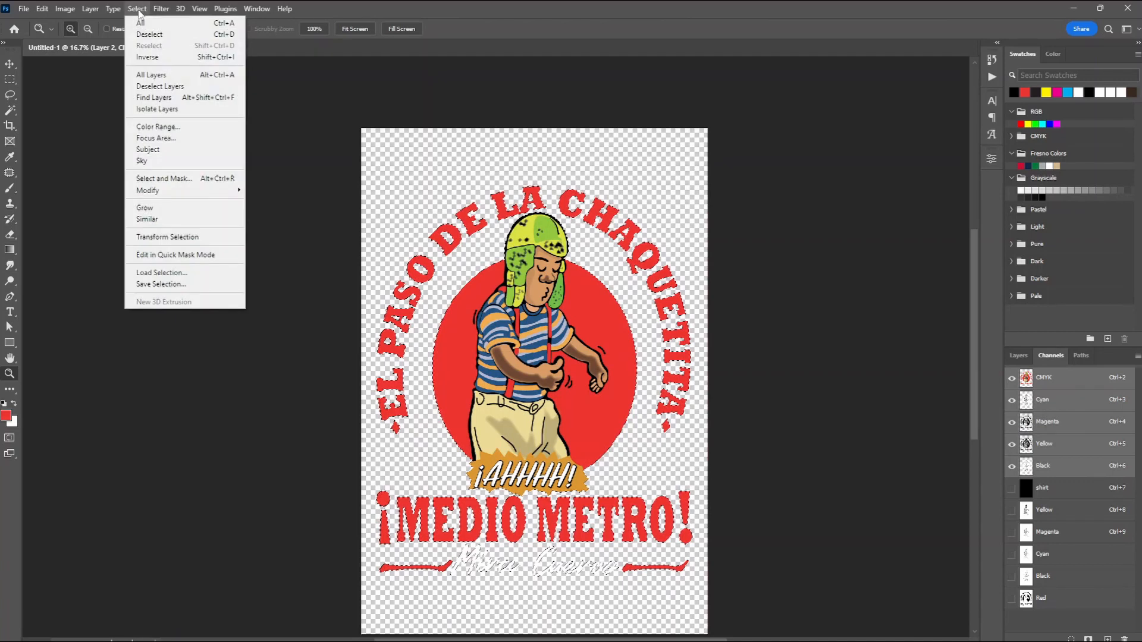
click(173, 58)
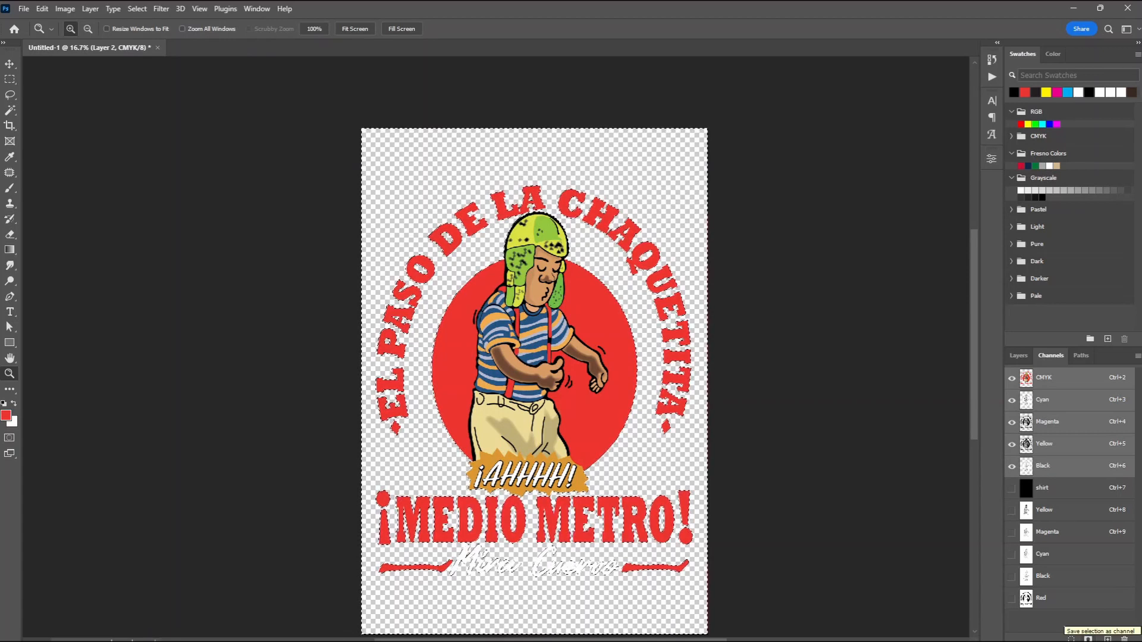
Step: Save the inverted selection as a new alpha channel, display that channel alone and deselect
click(1088, 638)
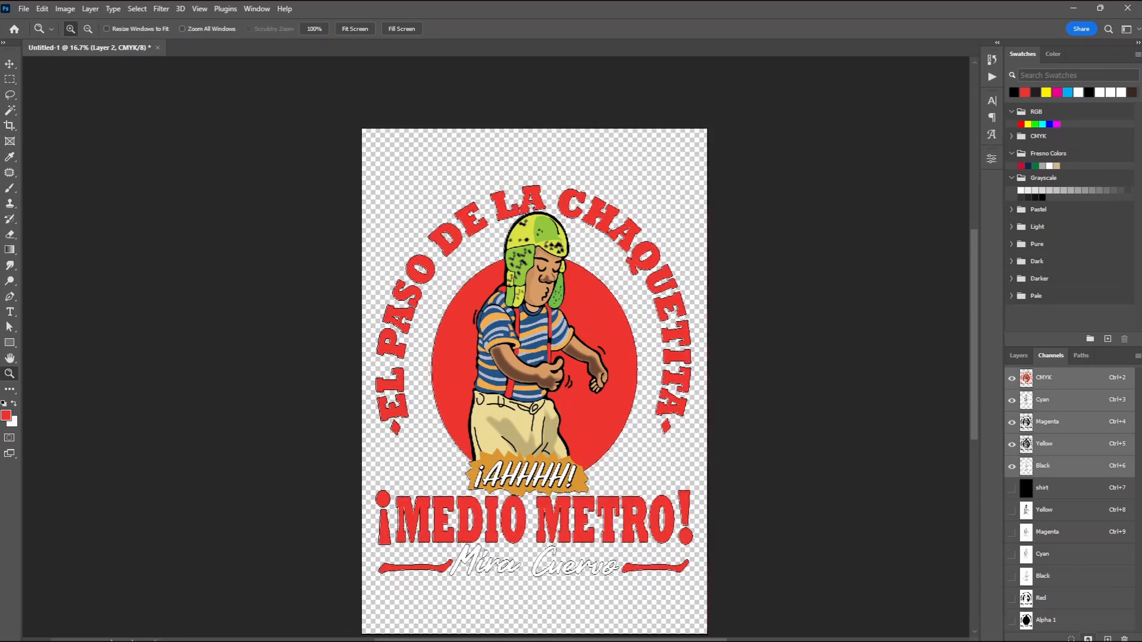
click(1028, 622)
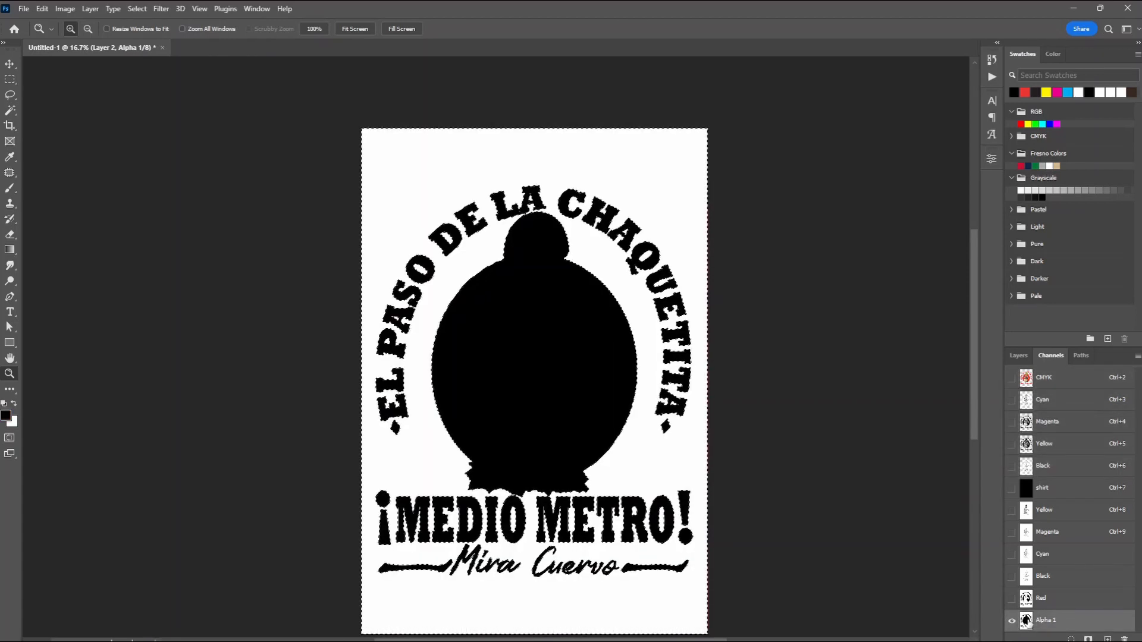
key(ctrl+d)
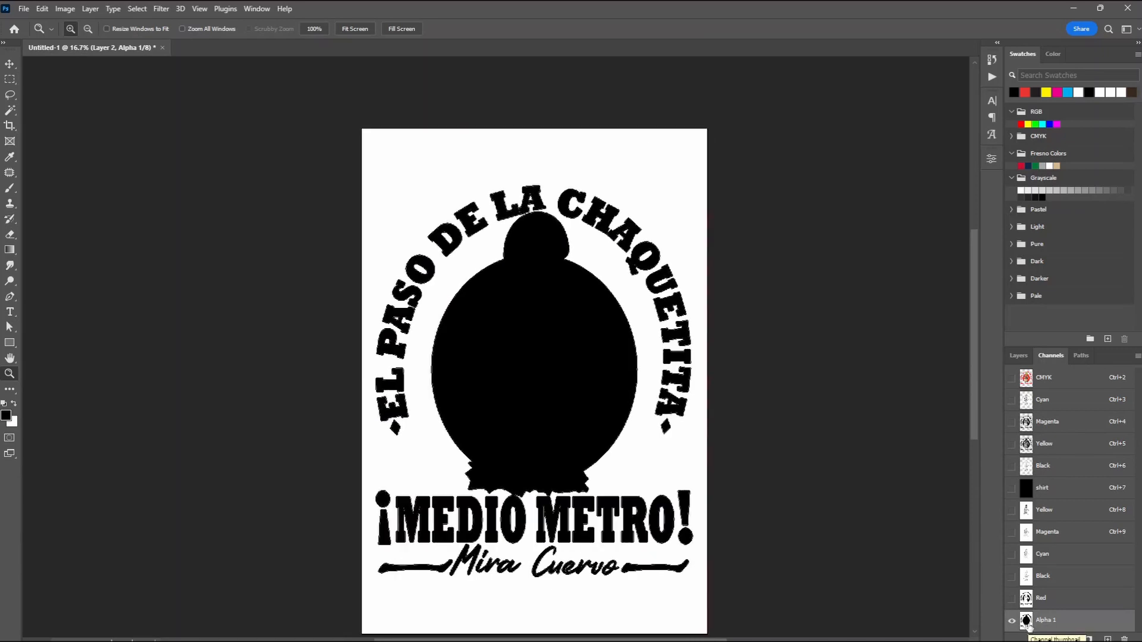
Step: Convert the new alpha channel to a white spot colour channel named Underbase with 90% solidity
double_click(1027, 622)
click(451, 297)
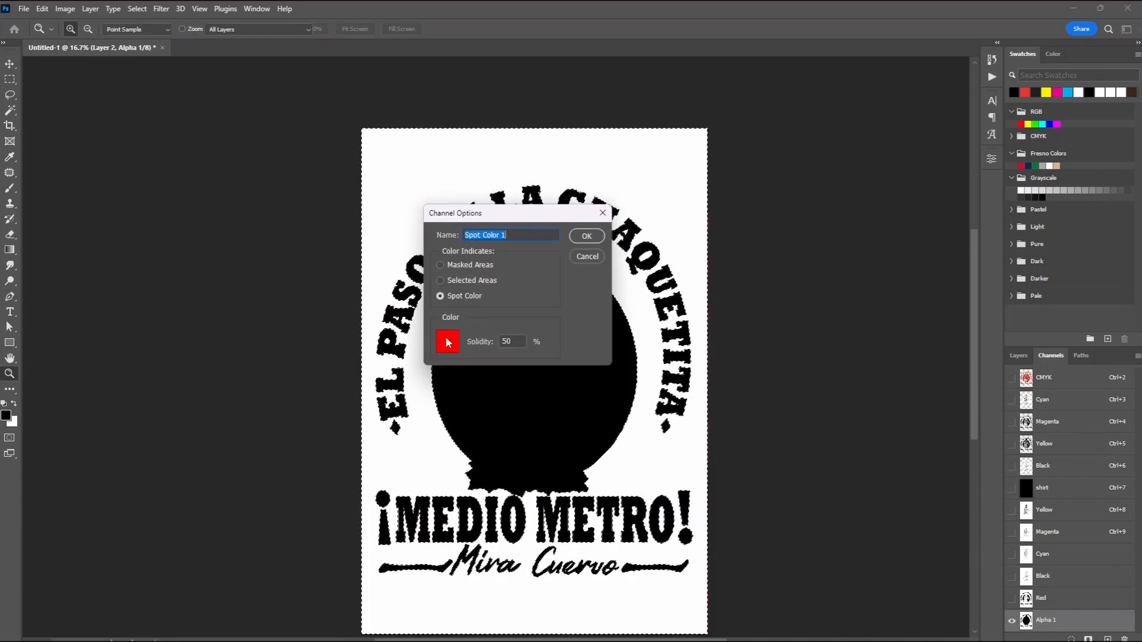
click(448, 343)
drag(82, 102, 52, 82)
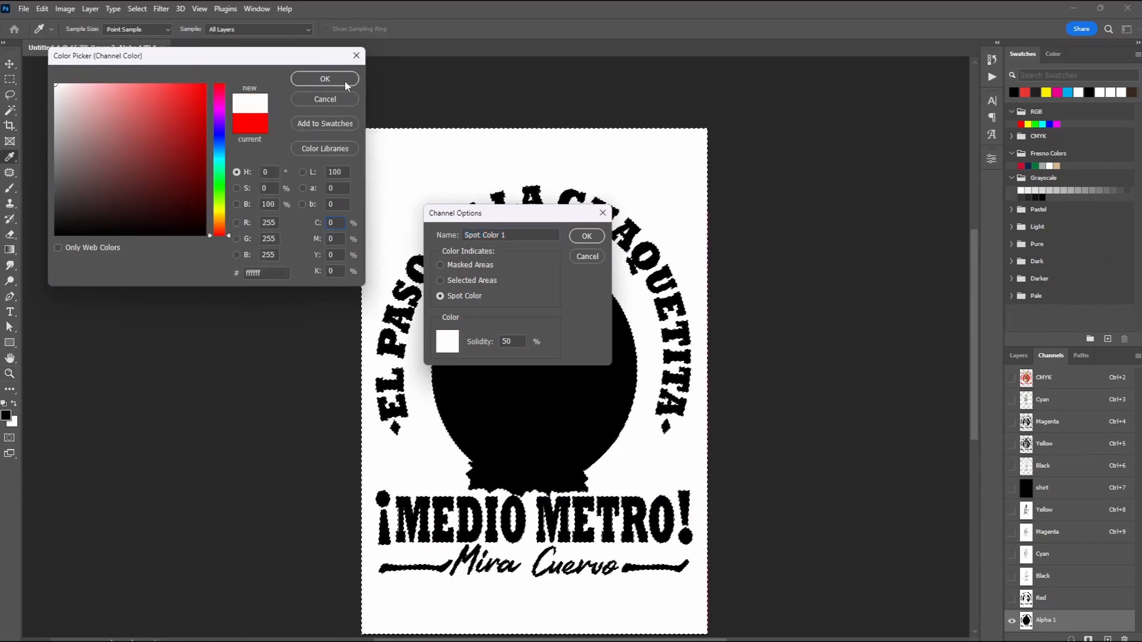
click(325, 80)
key(Tab)
text(90)
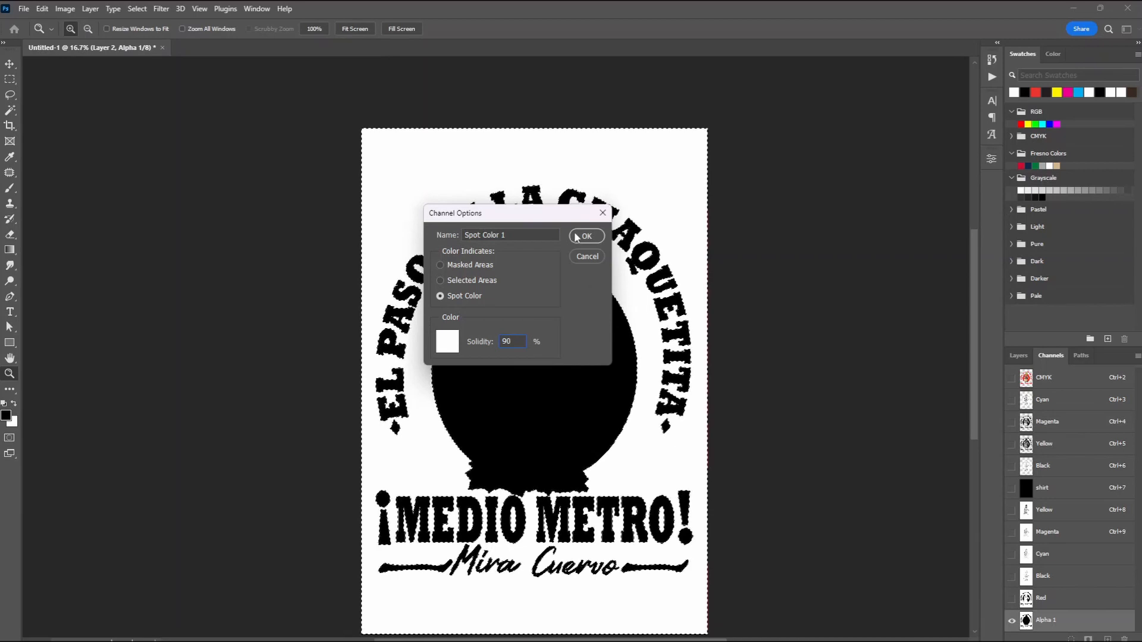
key(Tab)
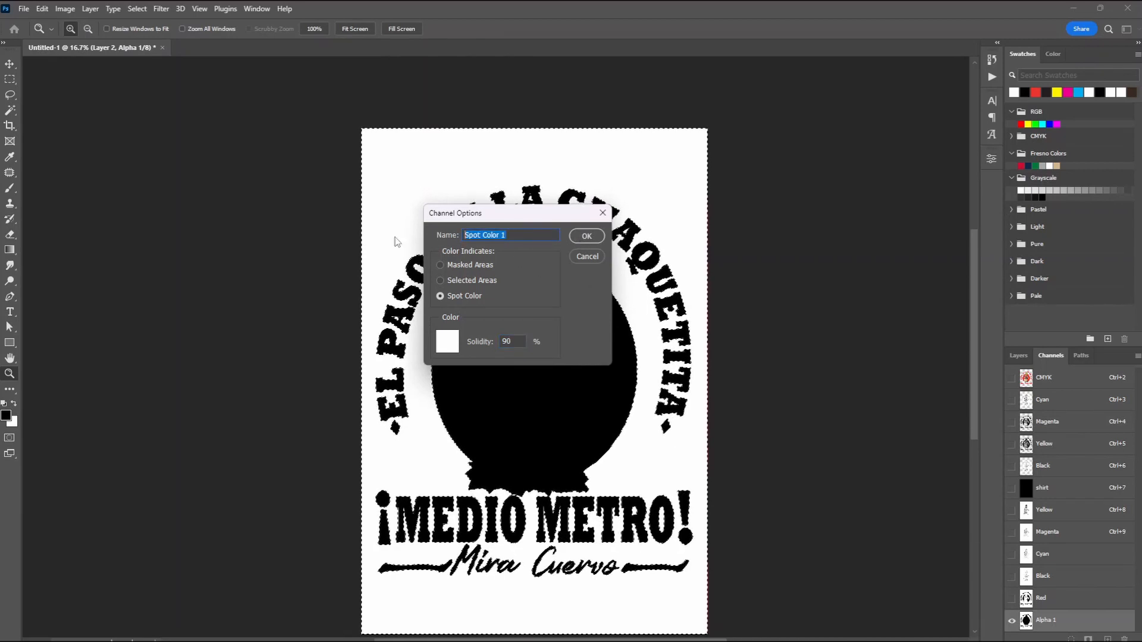
text(Underbase)
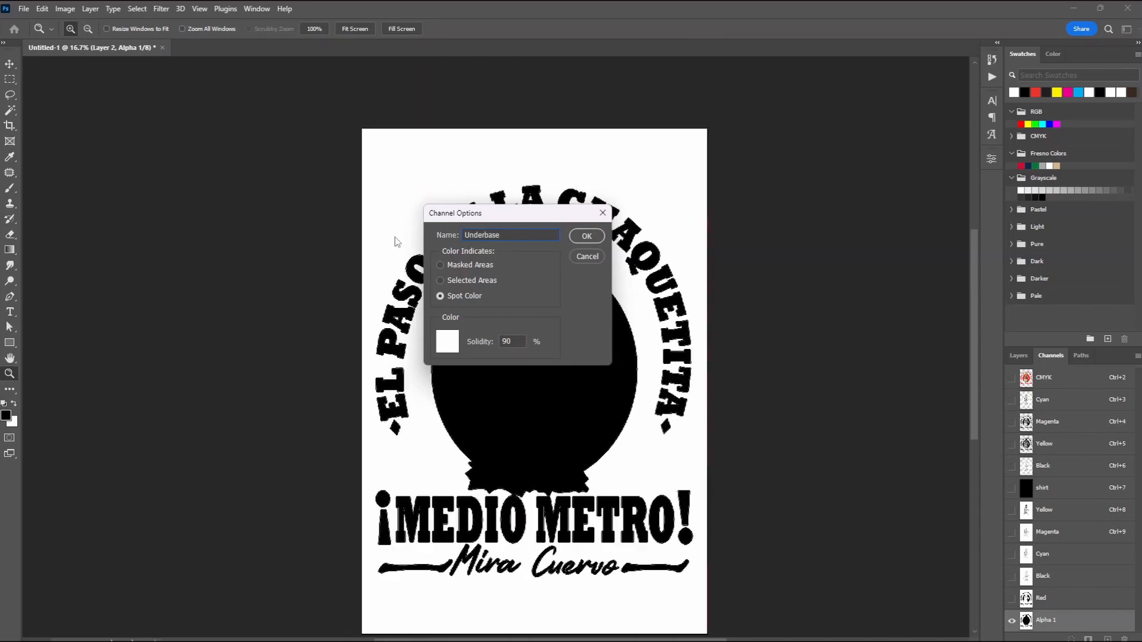
key(Return)
Step: Move the Underbase channel directly below the shirt channel and display both channels without a selection
key(ctrl+d)
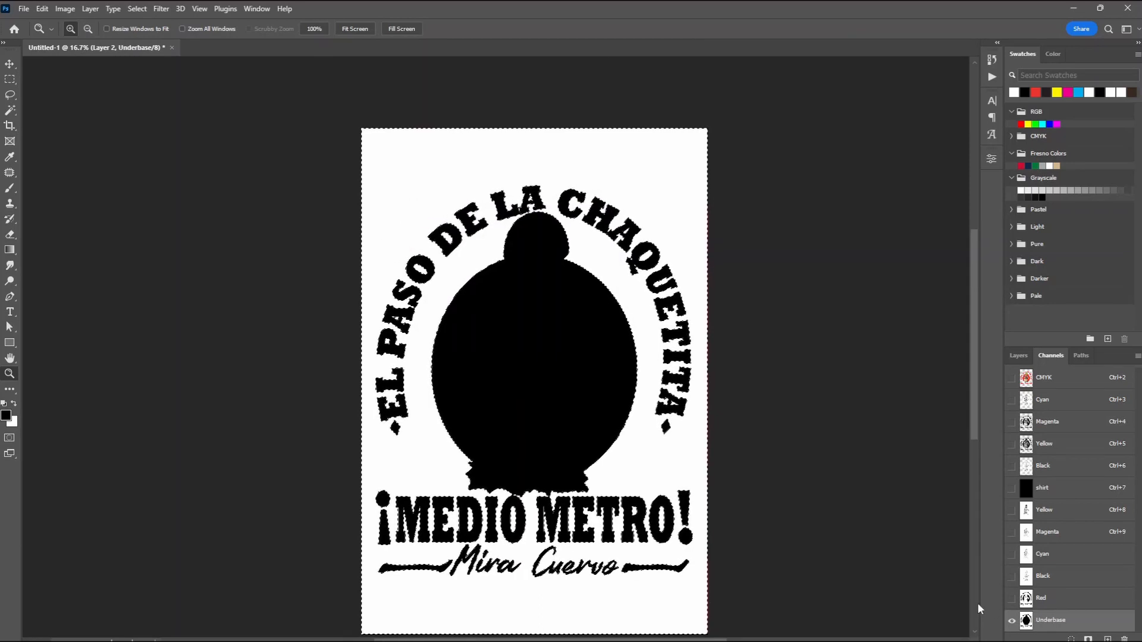
drag(1027, 620, 1027, 506)
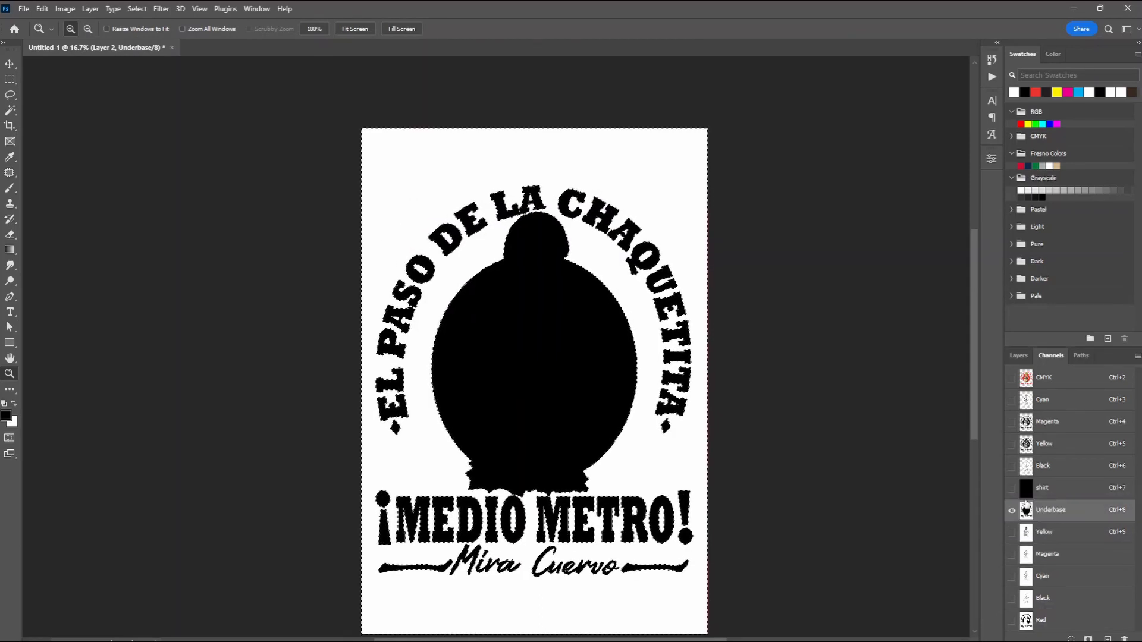
click(1012, 488)
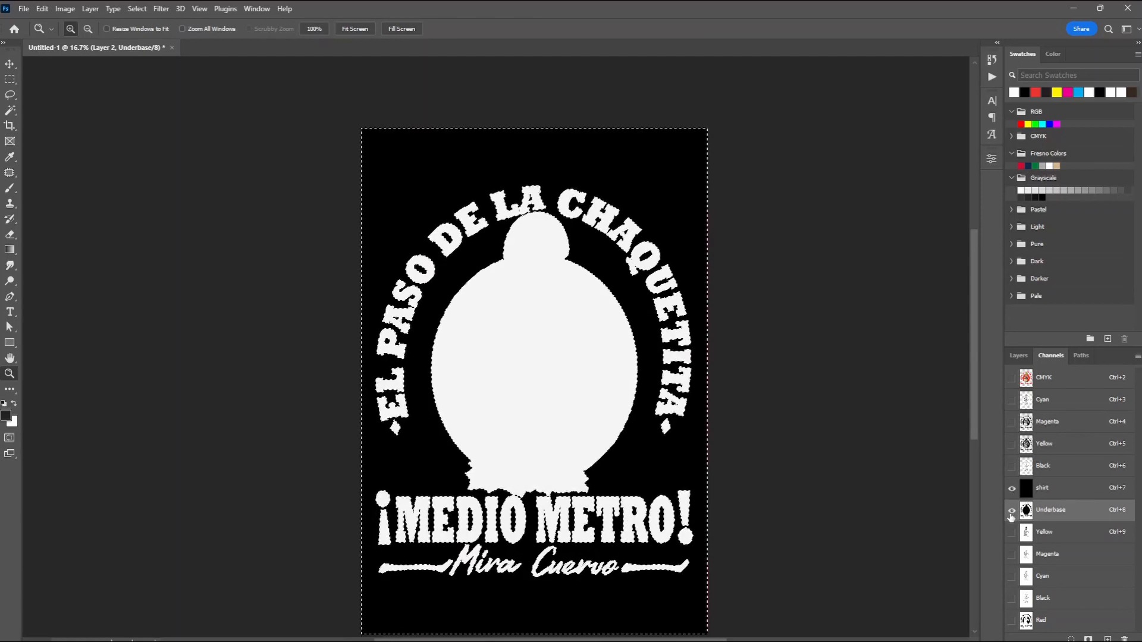
key(ctrl+d)
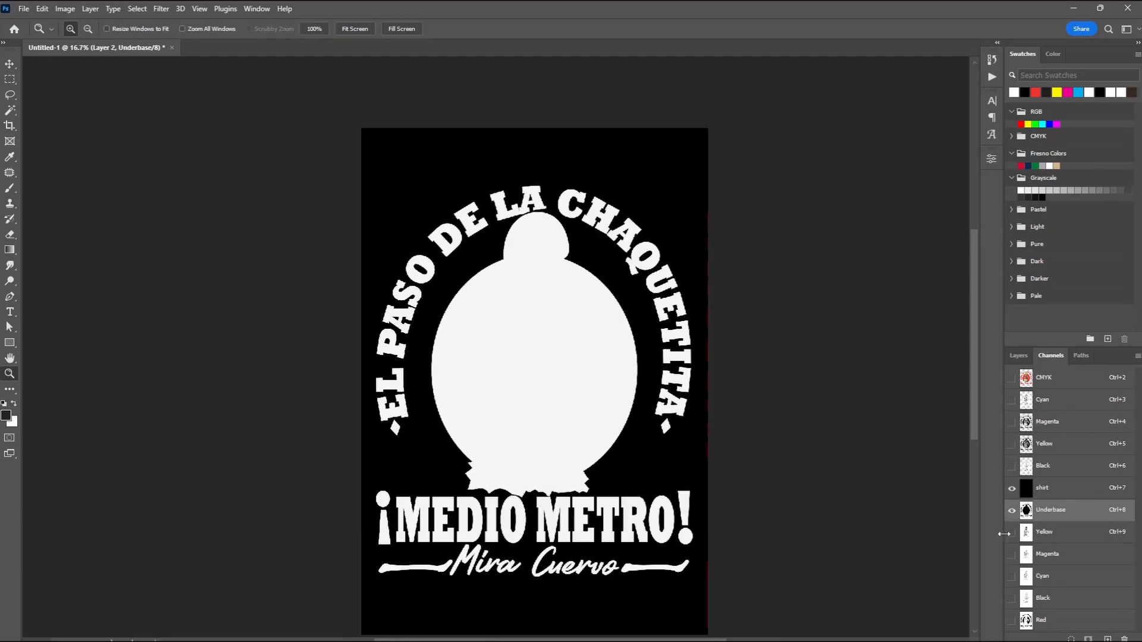
Step: Display the Yellow, Magenta, Cyan, Black and Red spot channels over the shirt and Underbase channels
click(1012, 533)
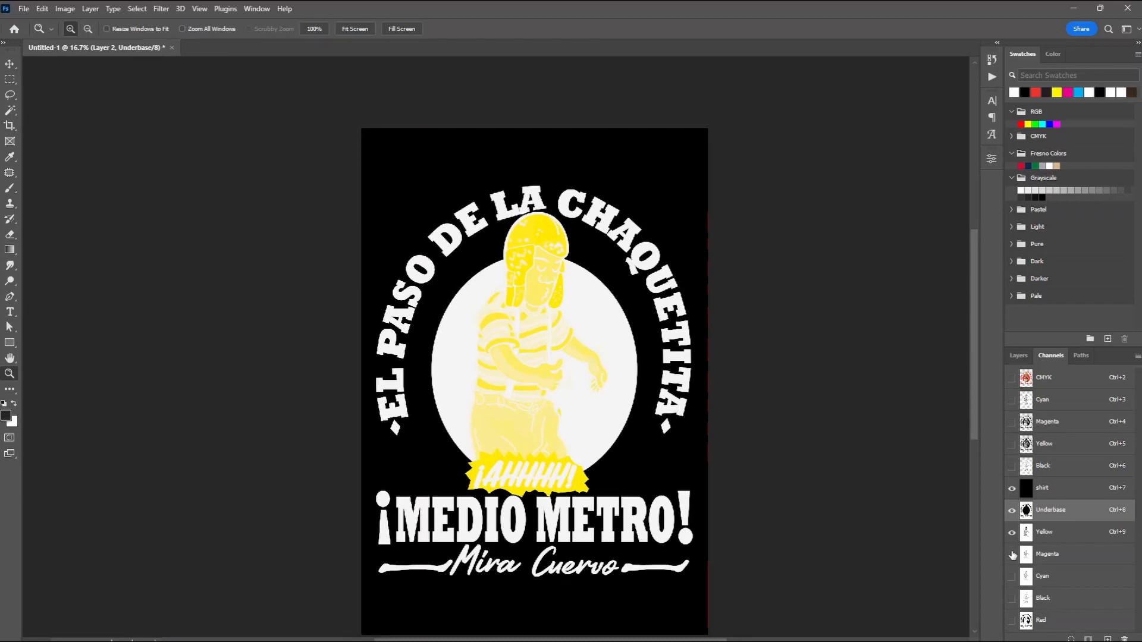
click(1012, 554)
click(1012, 577)
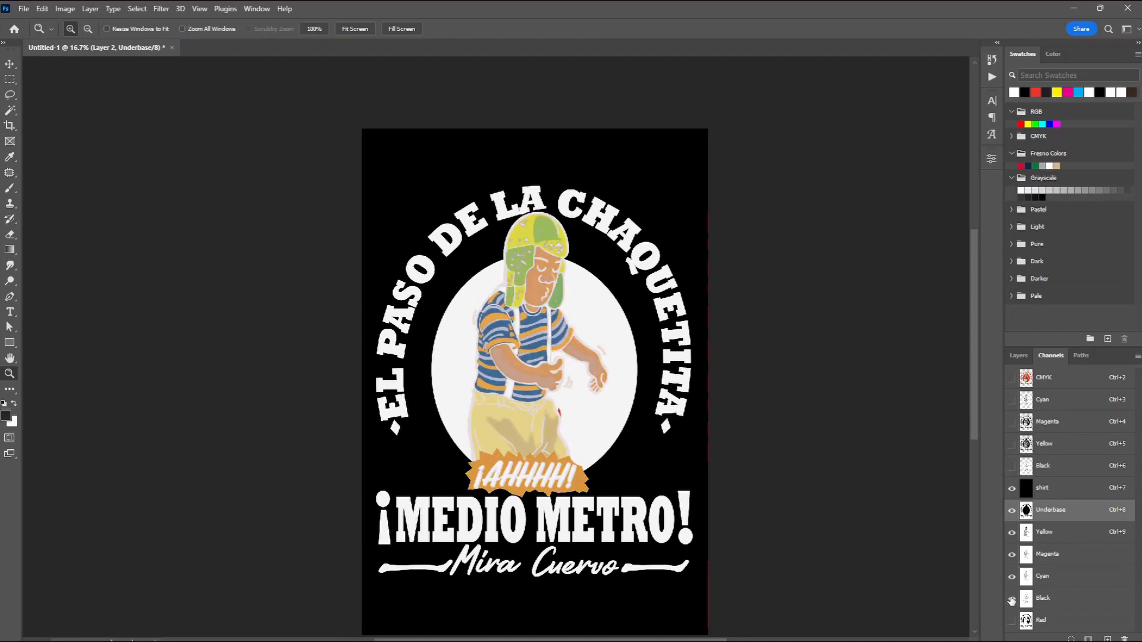
click(1012, 598)
click(1012, 620)
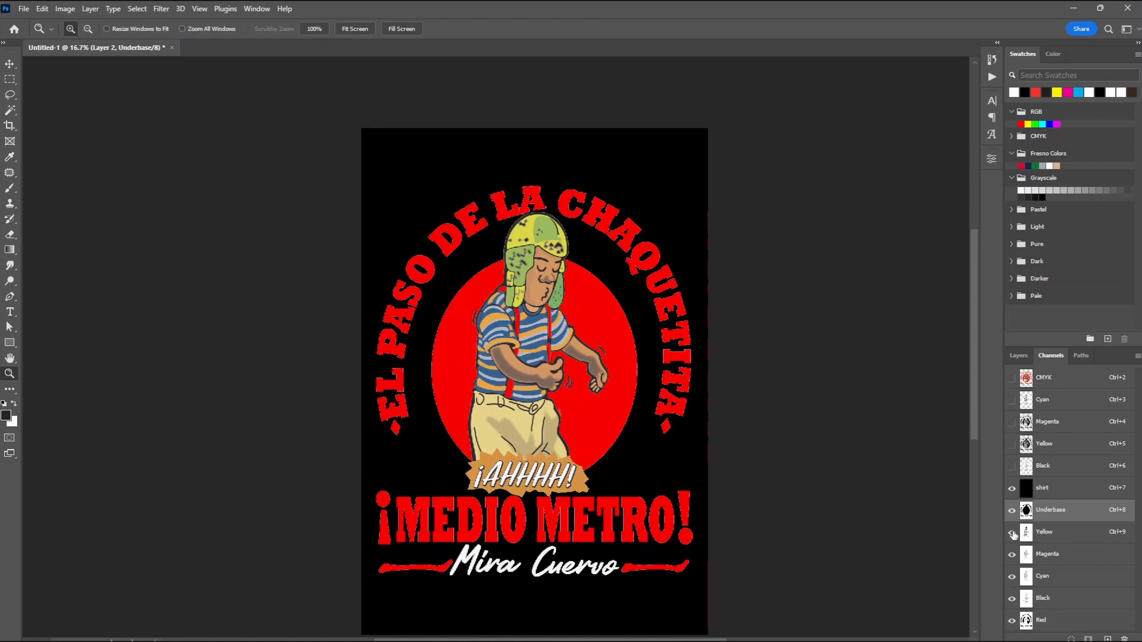
Step: Display only the Underbase channel, stroke its loaded selection with a centred 5 px white line at 100% opacity, and deselect
drag(1012, 535, 1009, 596)
click(1012, 489)
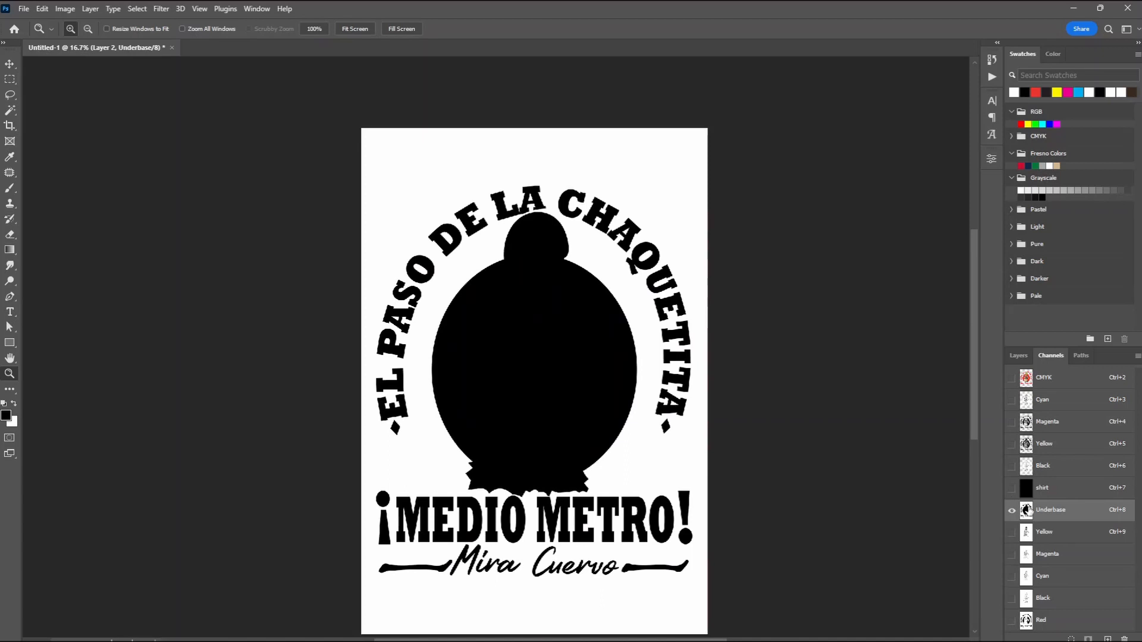
ctrl+click(1026, 511)
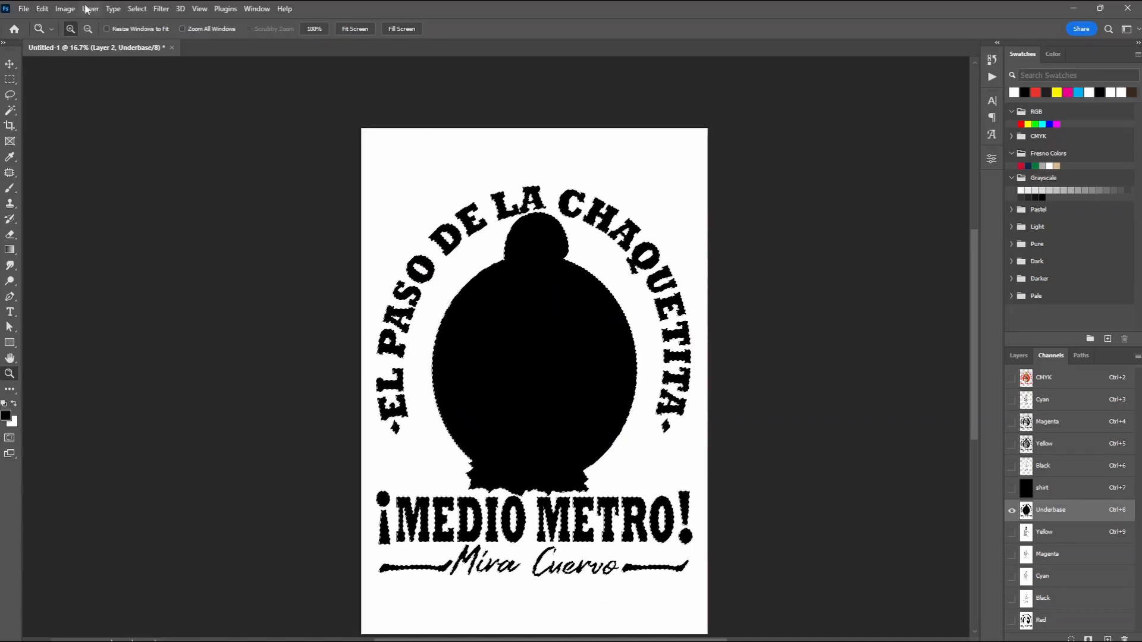
click(57, 8)
mouse_move(42, 9)
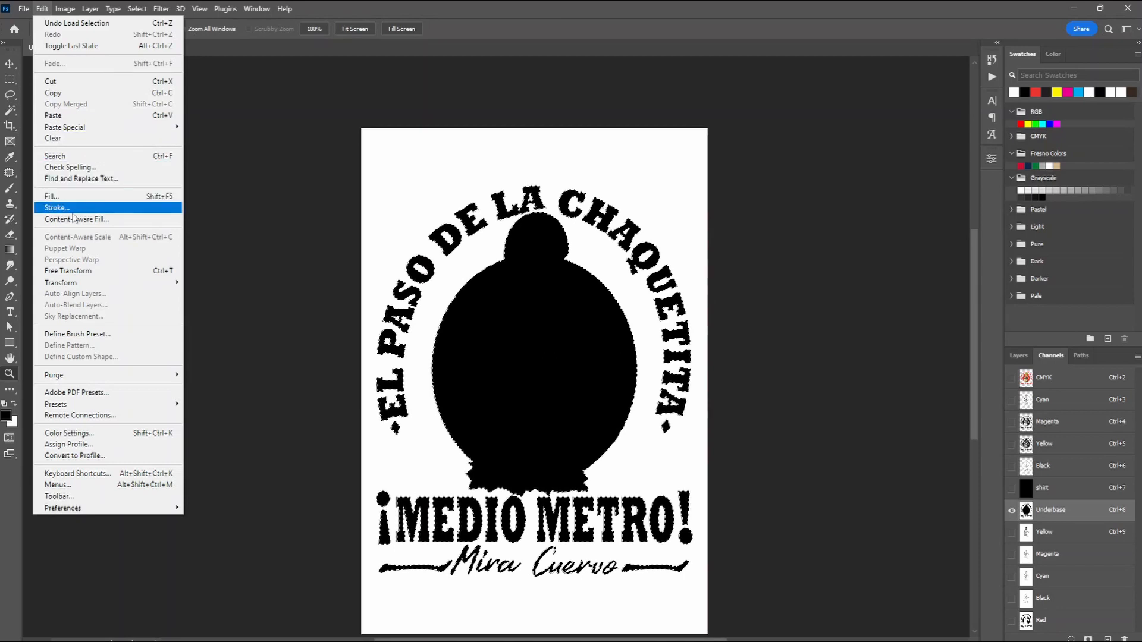
click(73, 211)
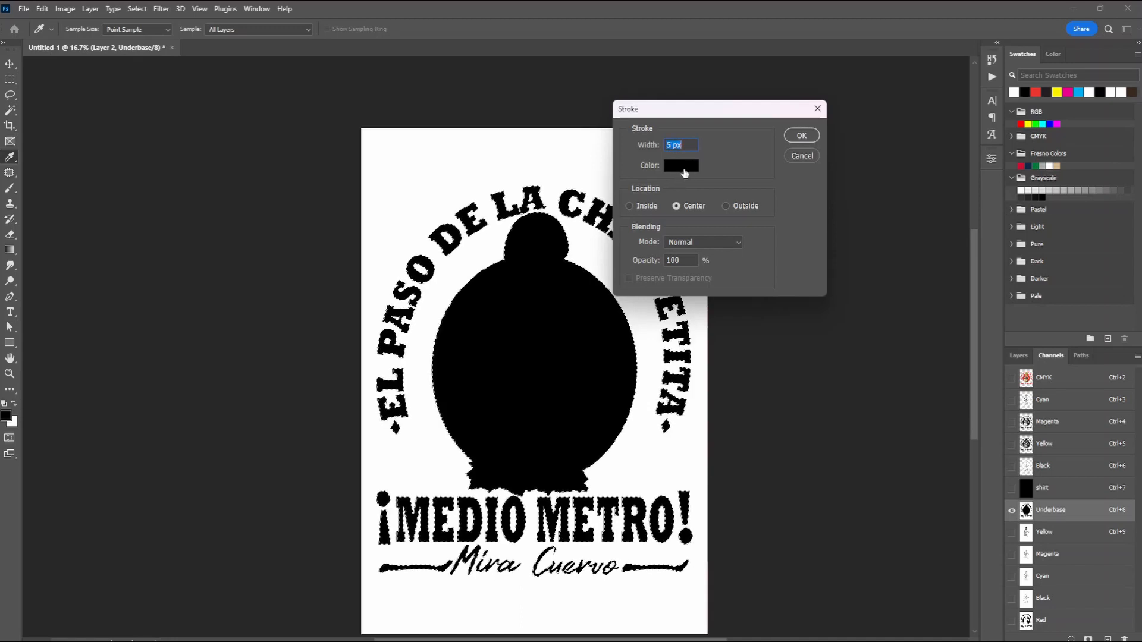
click(684, 169)
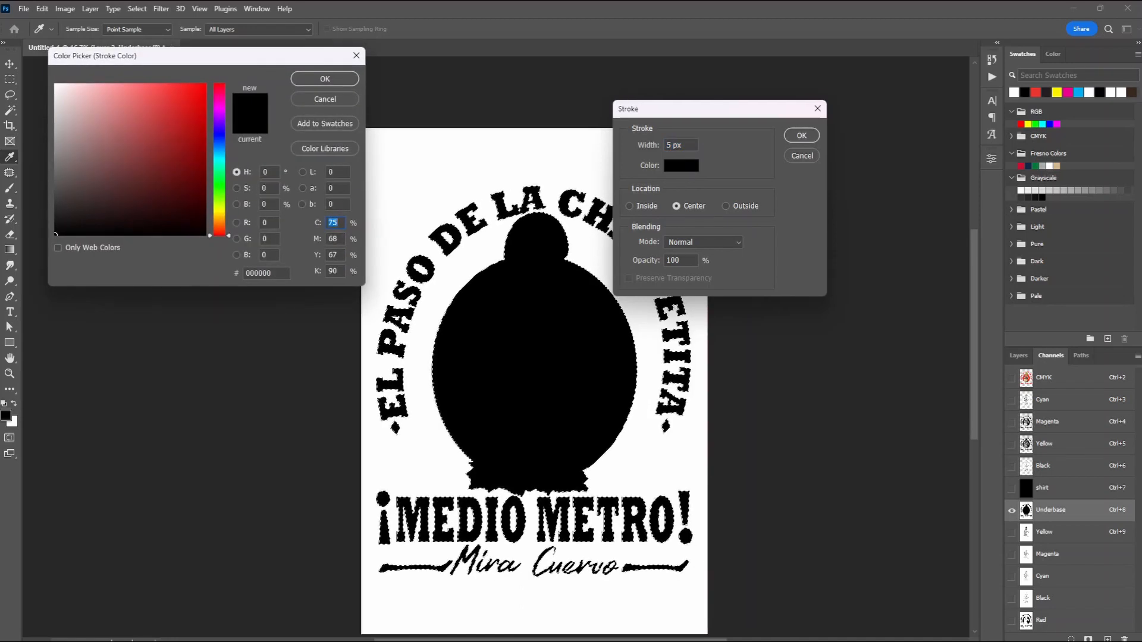
drag(73, 99, 26, 36)
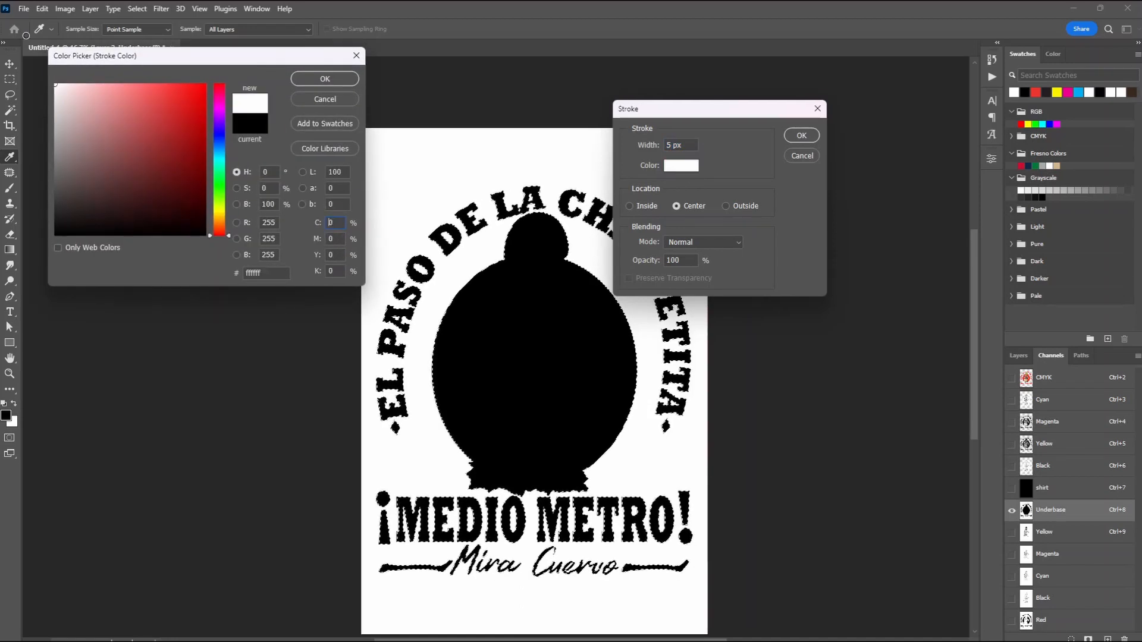
click(326, 78)
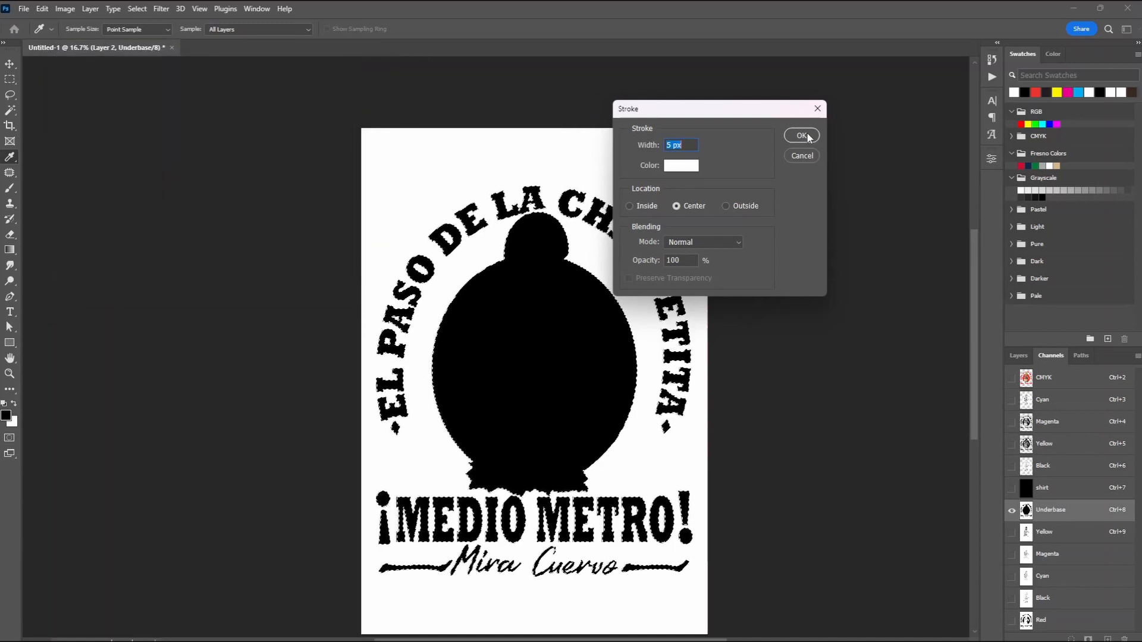
click(802, 137)
key(z)
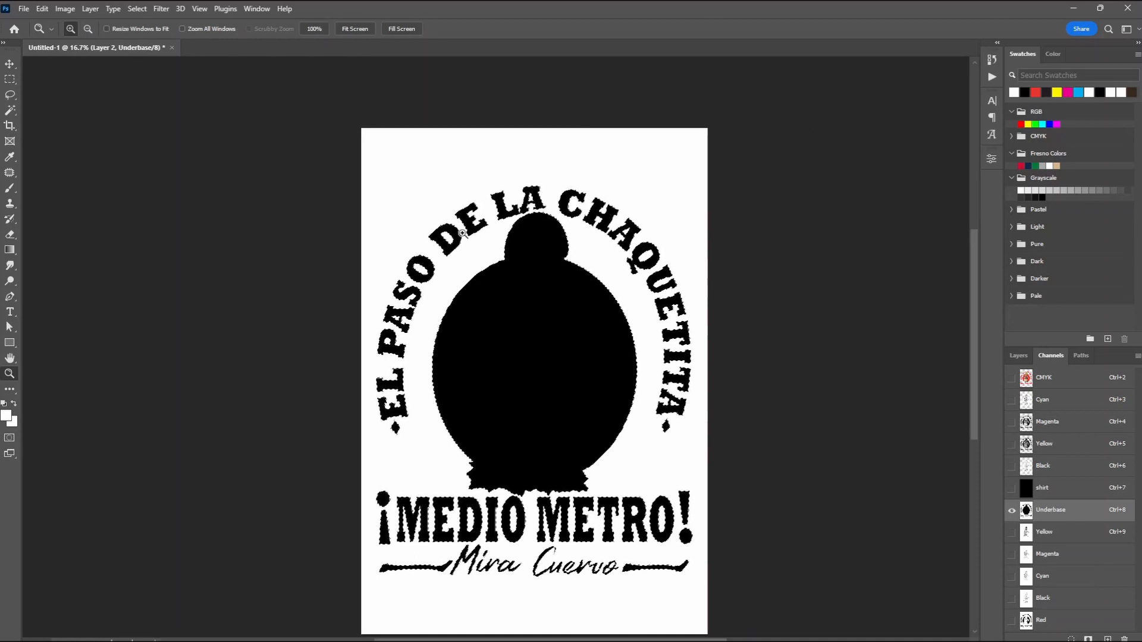
key(ctrl+d)
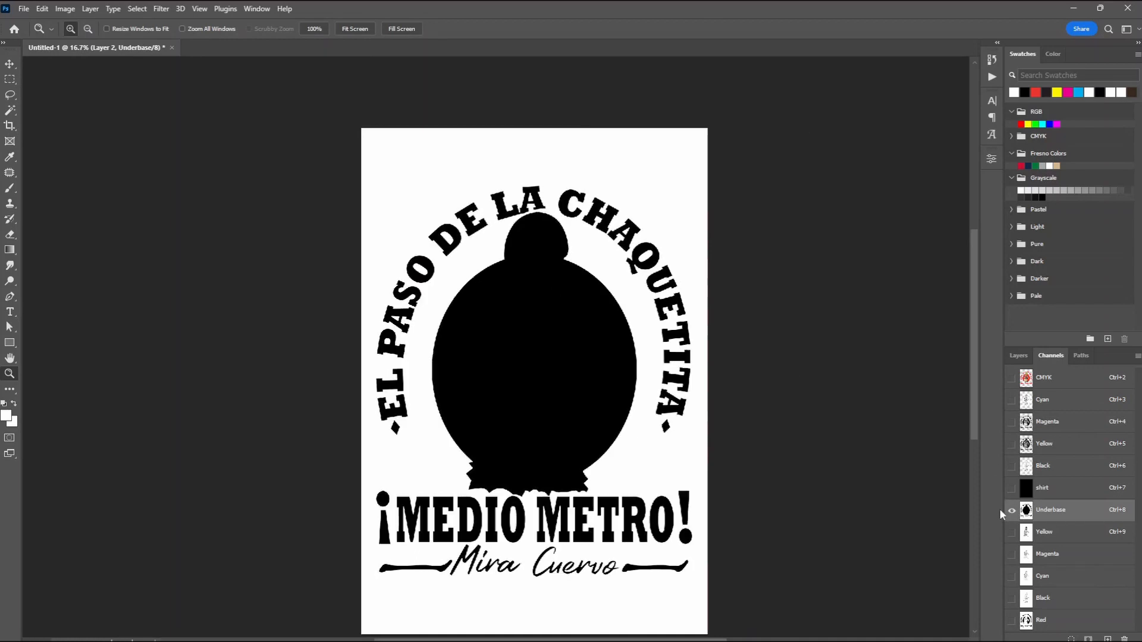
Step: Display the shirt and all spot channels together and inspect the underbase edges around the arched lettering with Red hidden and shown
drag(1012, 489, 1017, 622)
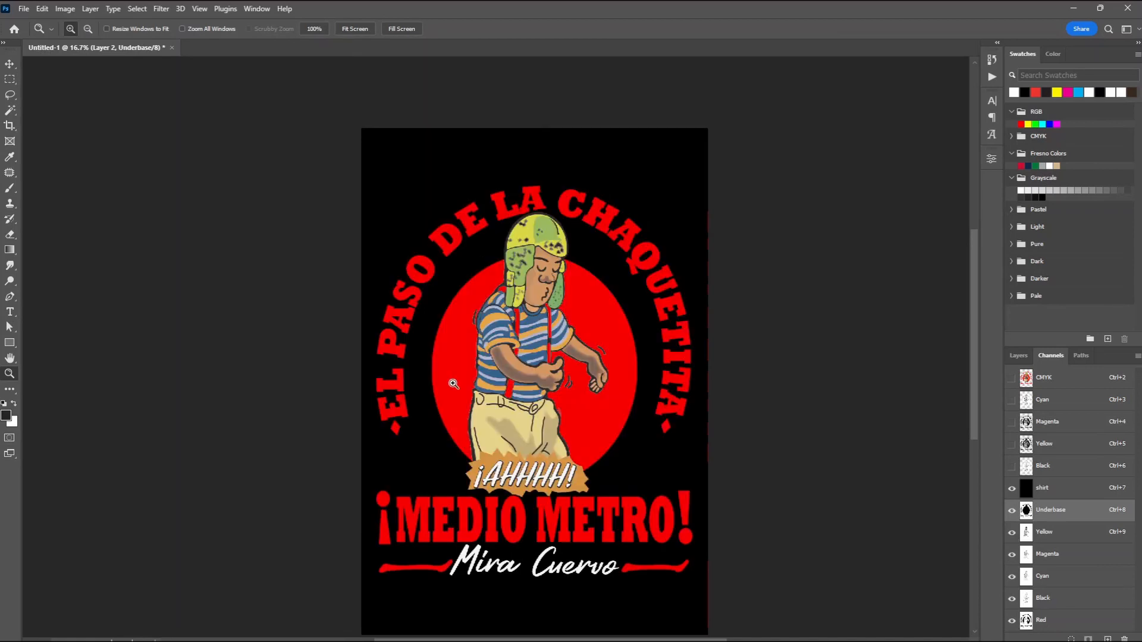
click(453, 250)
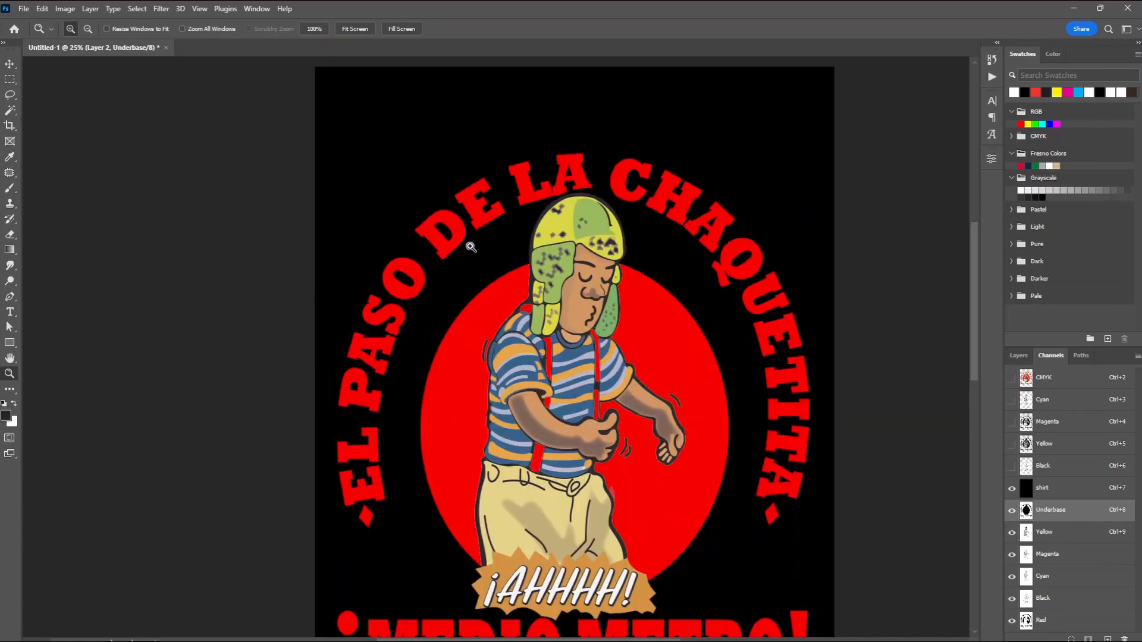
click(489, 220)
click(484, 214)
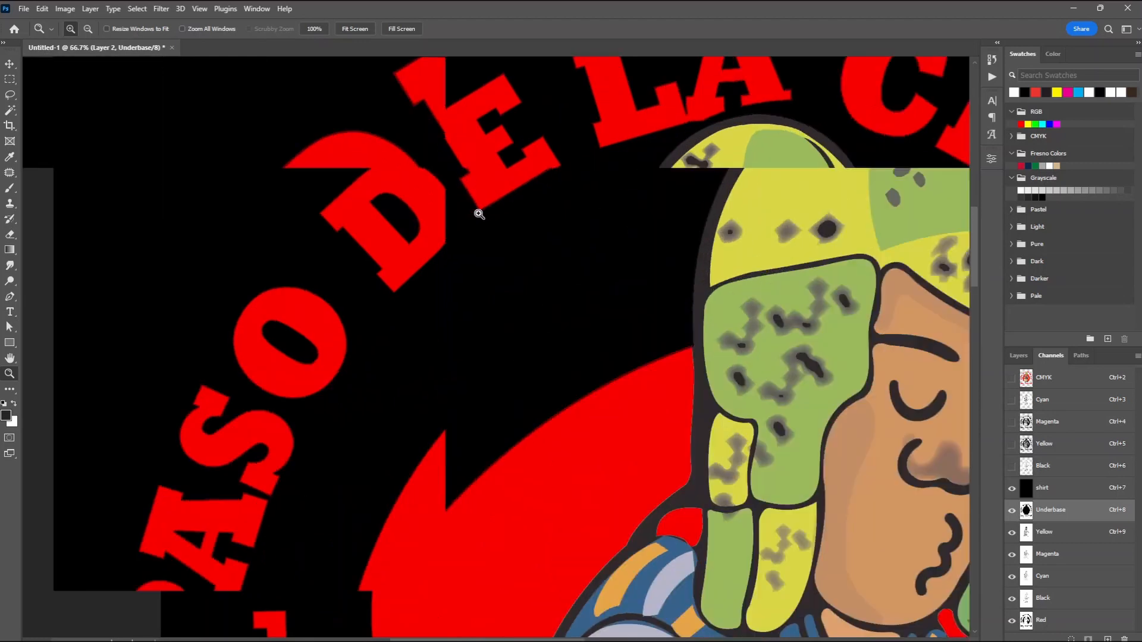
click(464, 219)
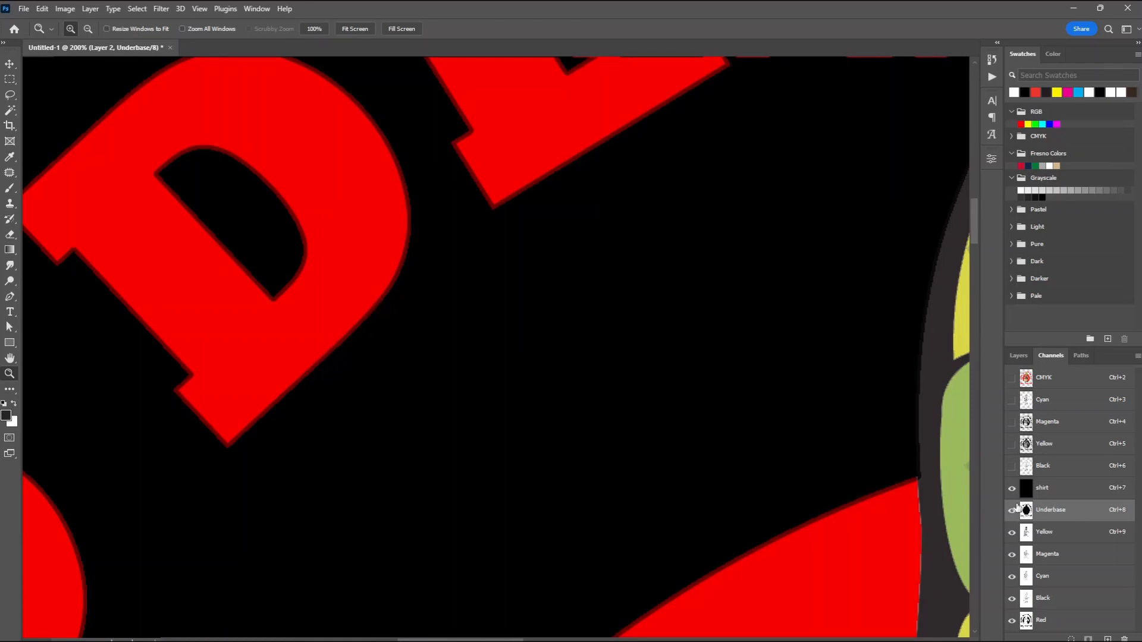
click(1012, 622)
click(1013, 622)
Step: Load the Black spot channel as a selection, fill it with pure black (000000) to intensify the dark areas, and deselect
alt+click(575, 462)
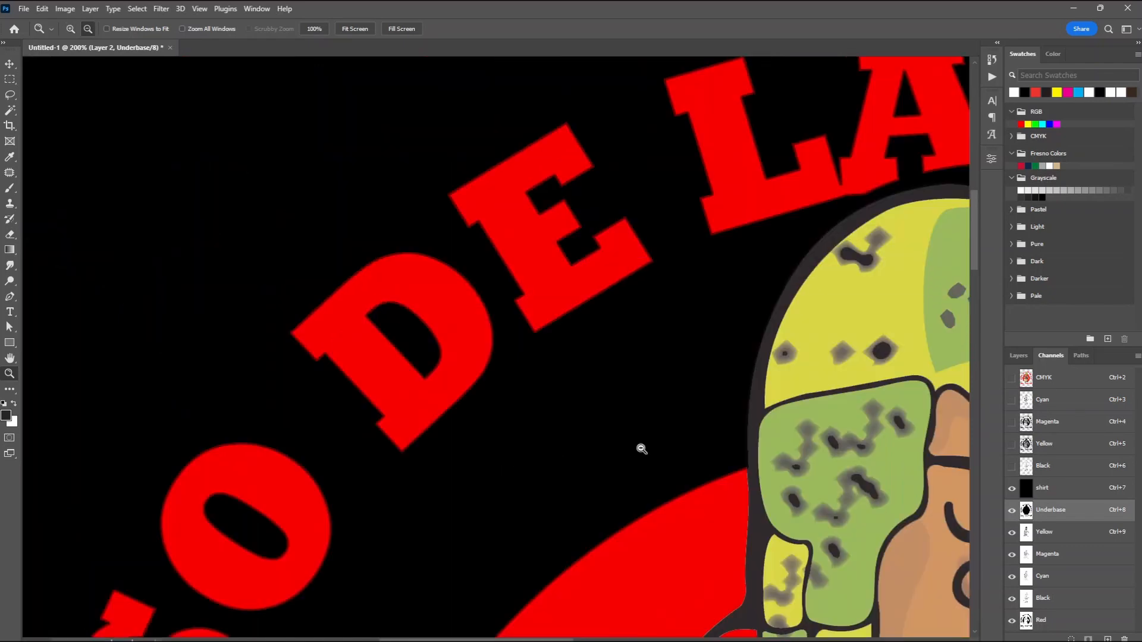
alt+click(642, 449)
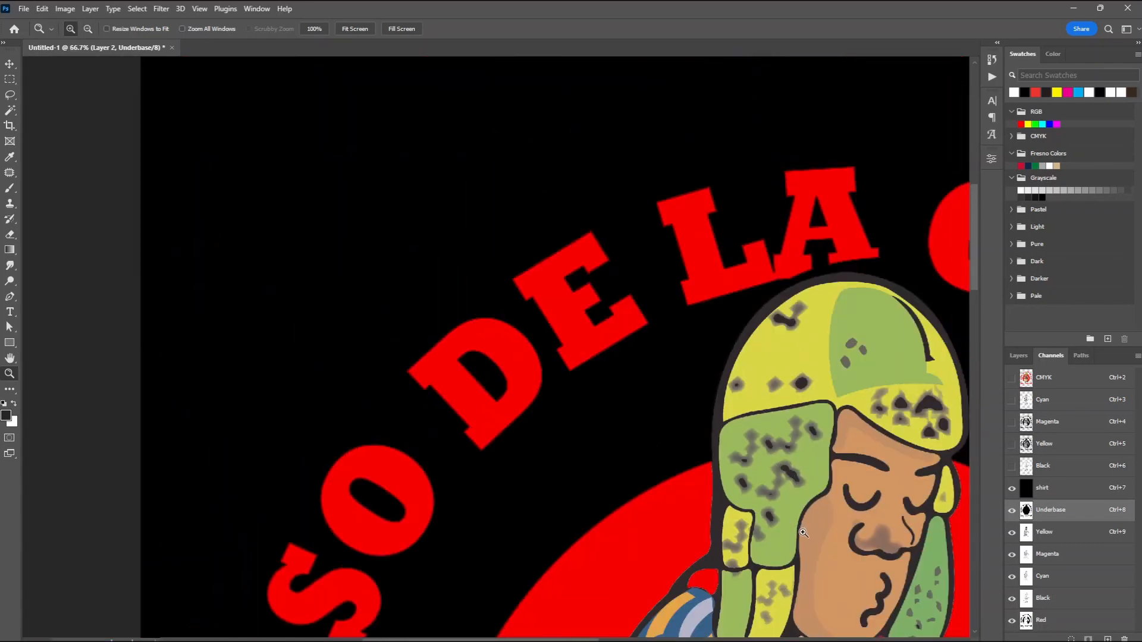
drag(793, 509, 599, 365)
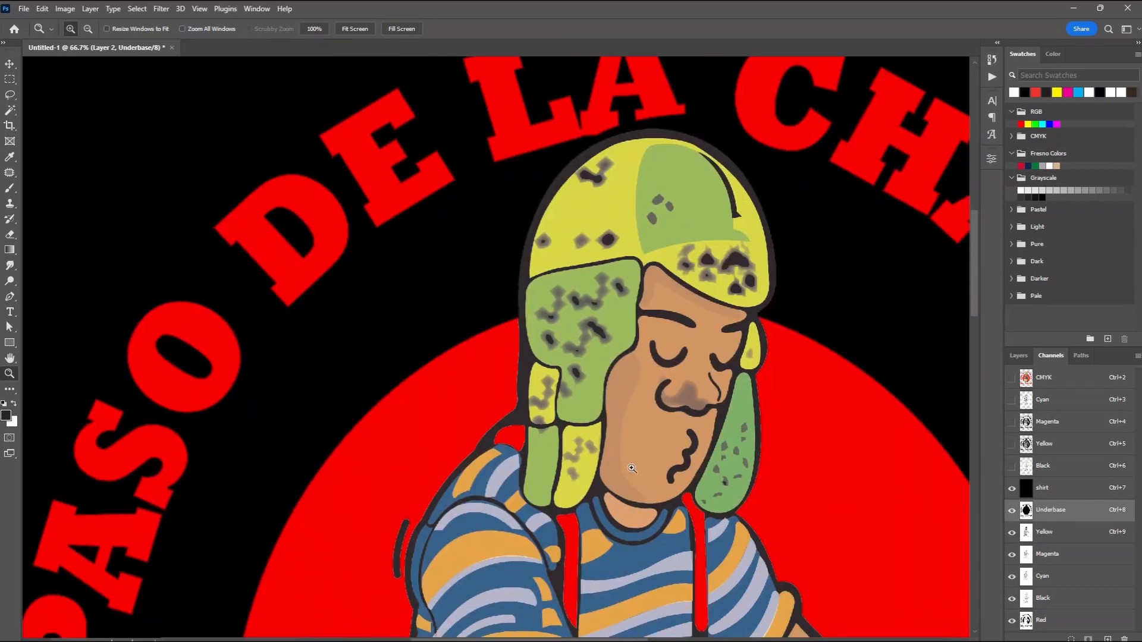
click(1031, 600)
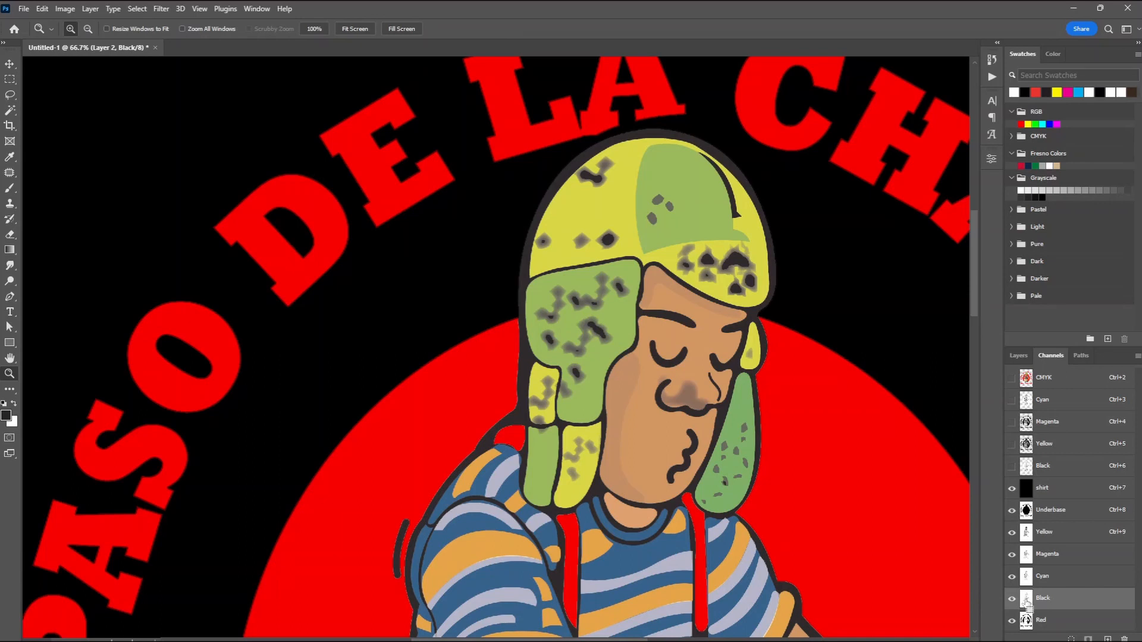
ctrl+click(1027, 603)
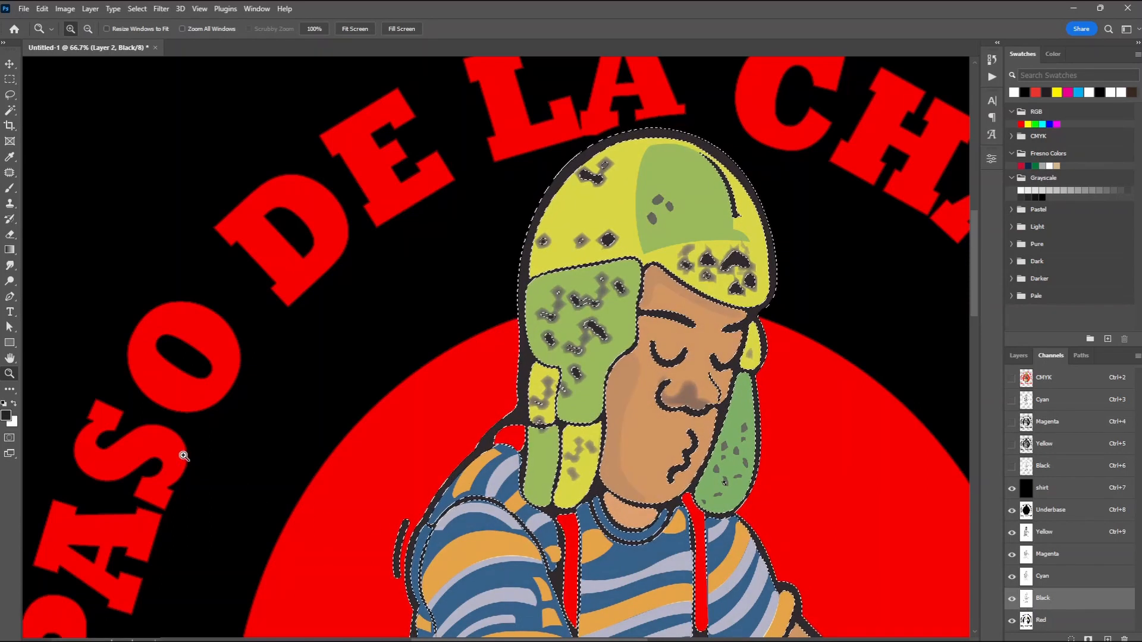
click(7, 416)
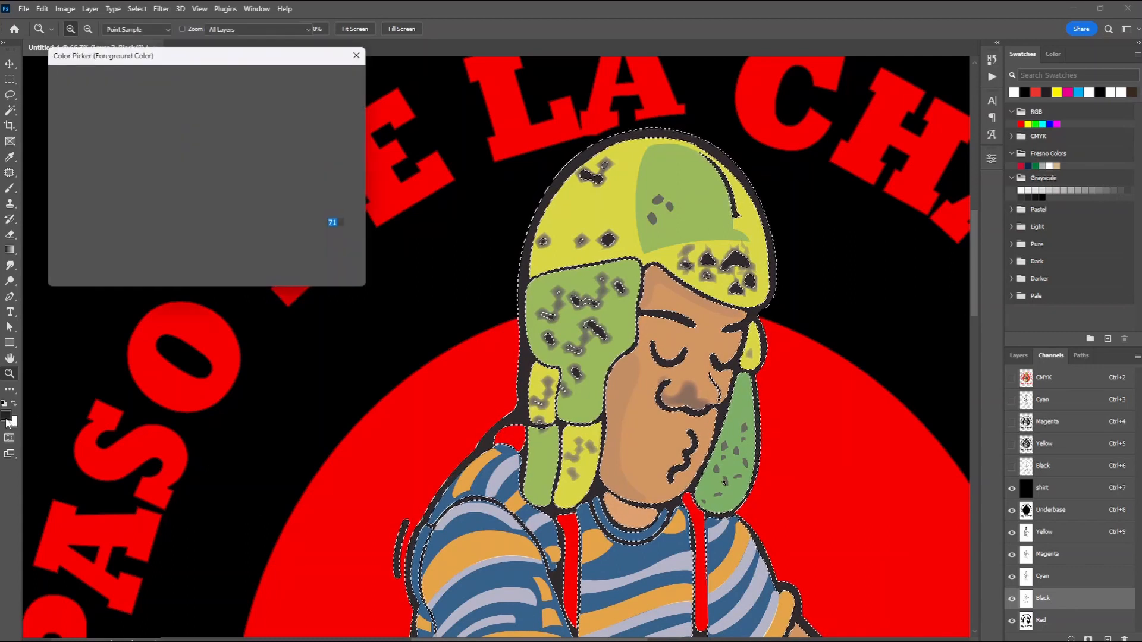
click(386, 72)
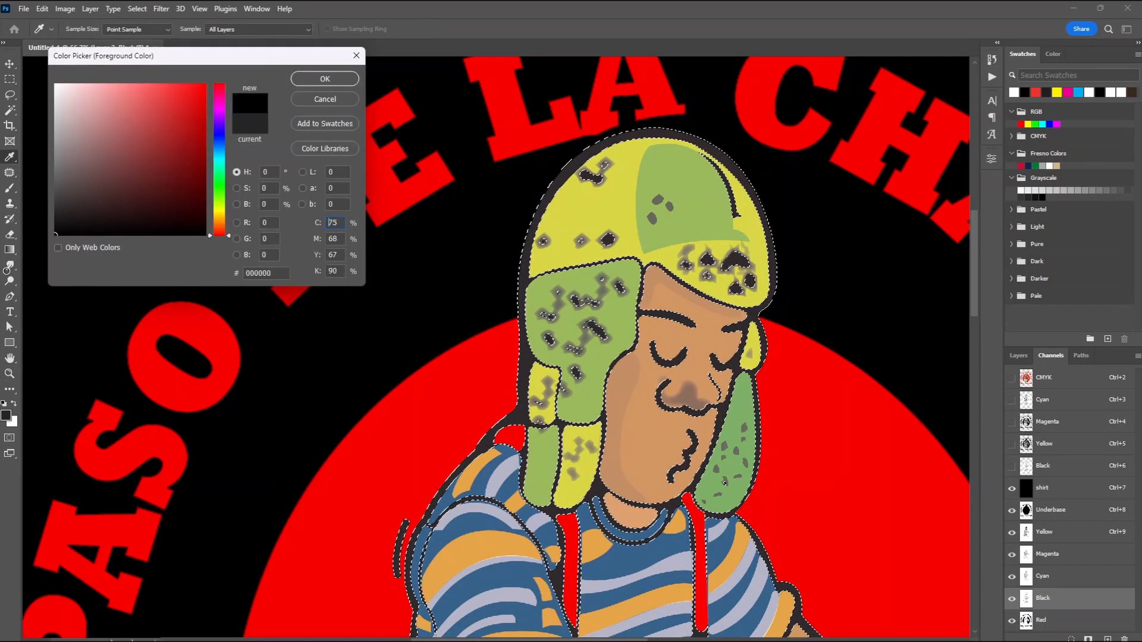
click(330, 78)
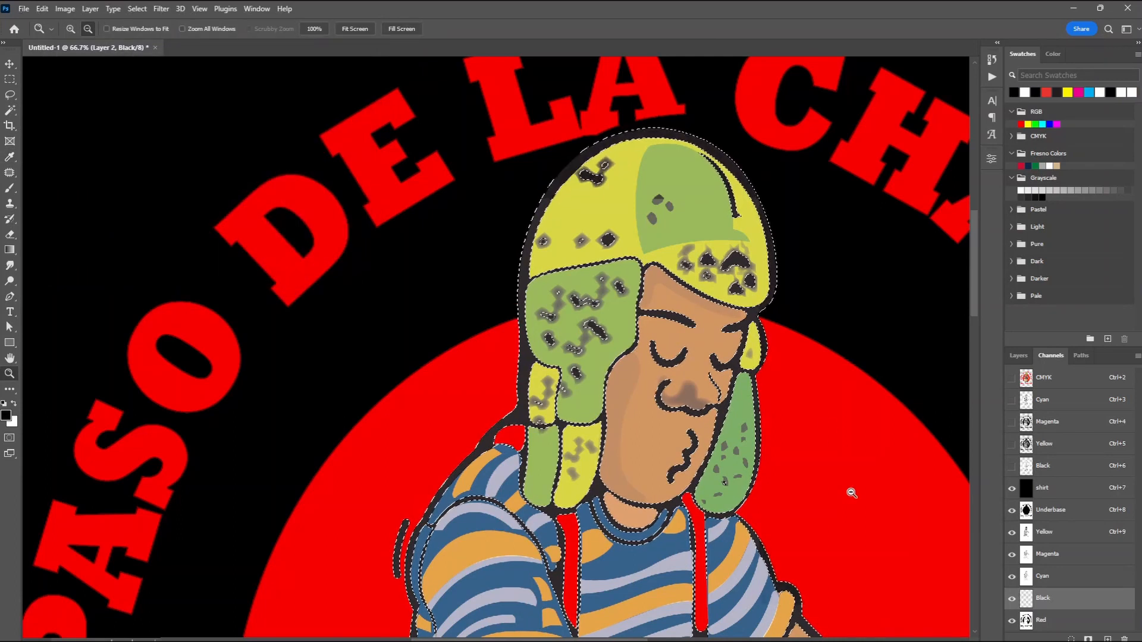
key(ctrl+d)
key(ctrl+h)
key(ctrl+d)
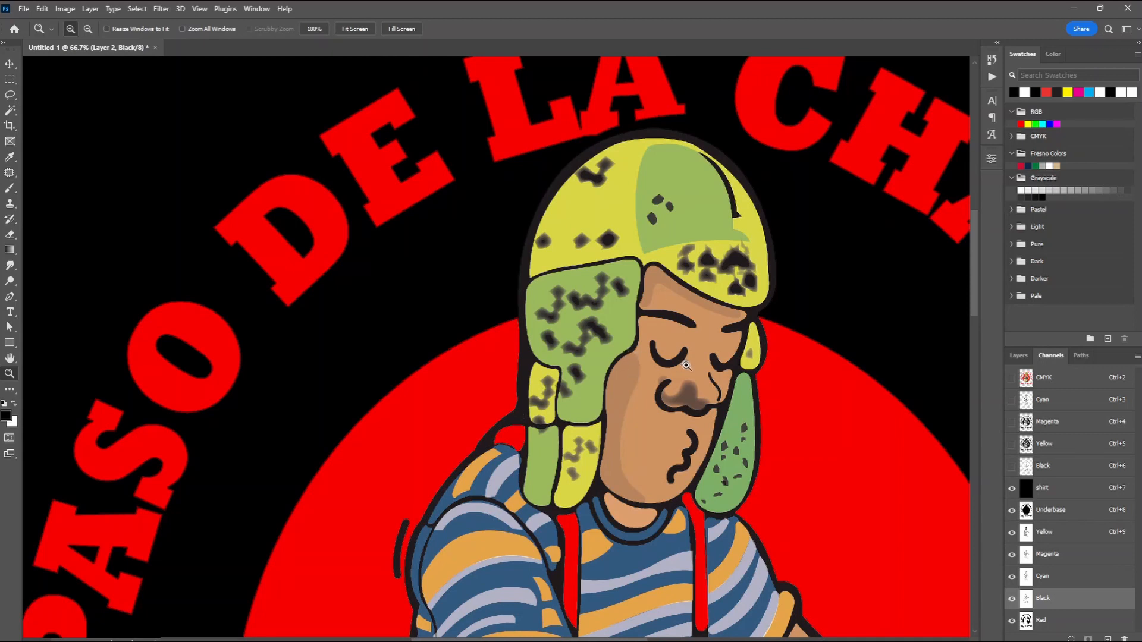
Step: Duplicate the Underbase channel into a new document named Underbase
alt+click(669, 407)
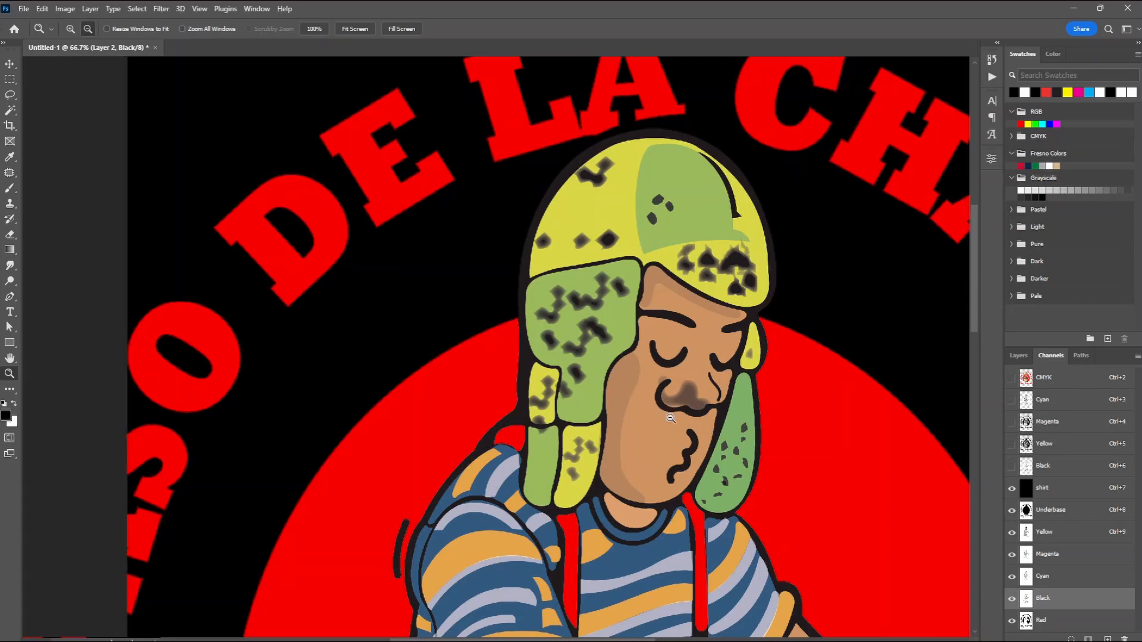
alt+click(668, 459)
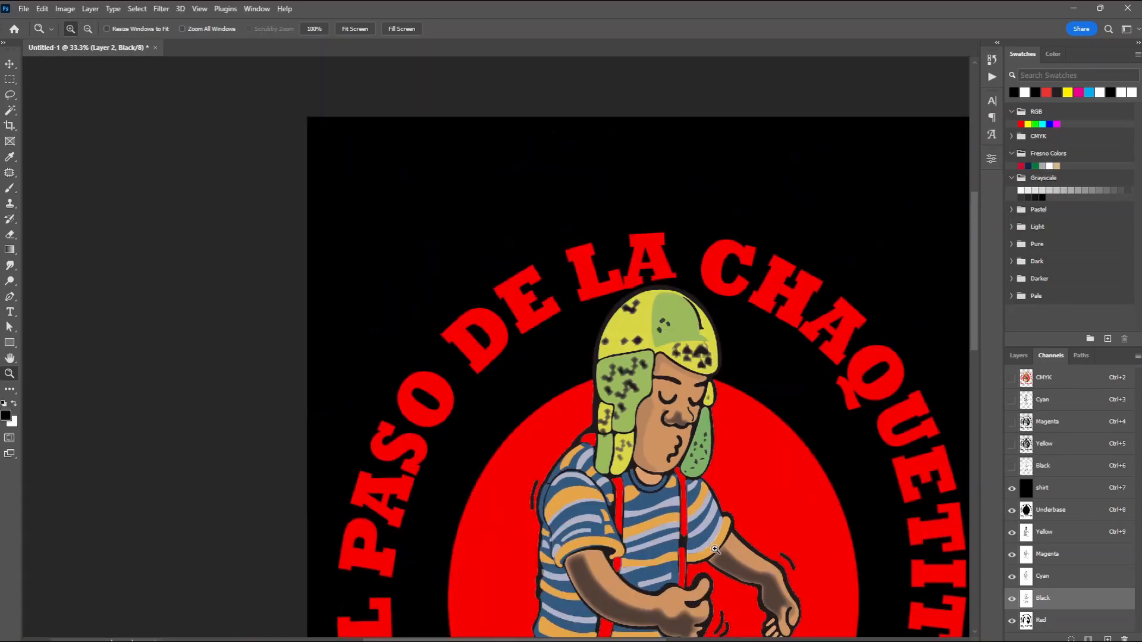
drag(685, 520, 595, 290)
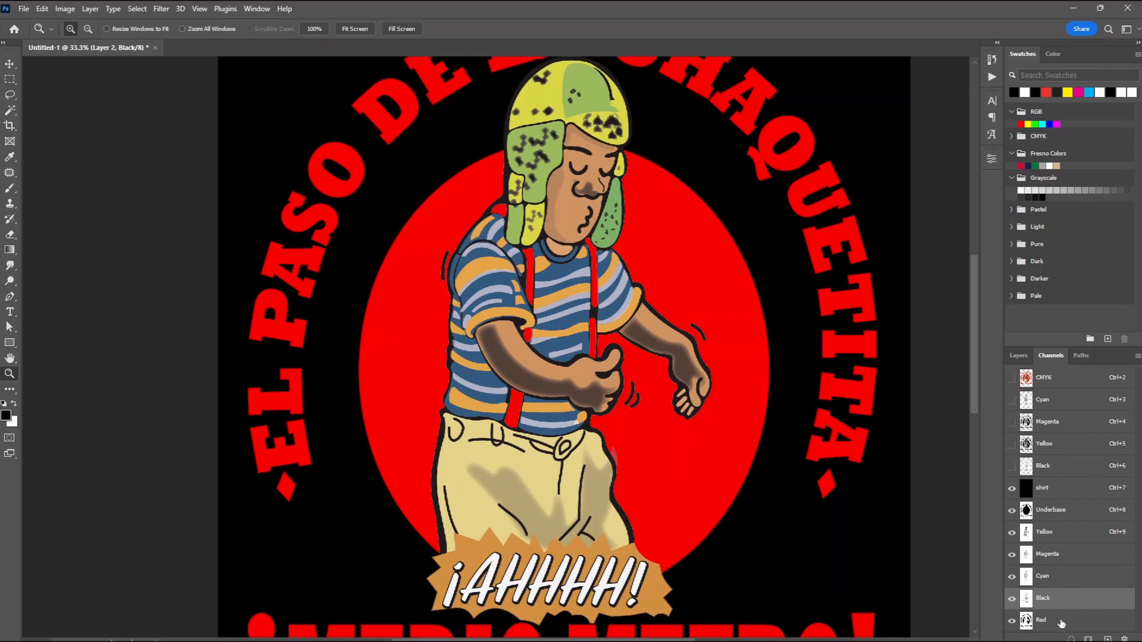
click(1056, 515)
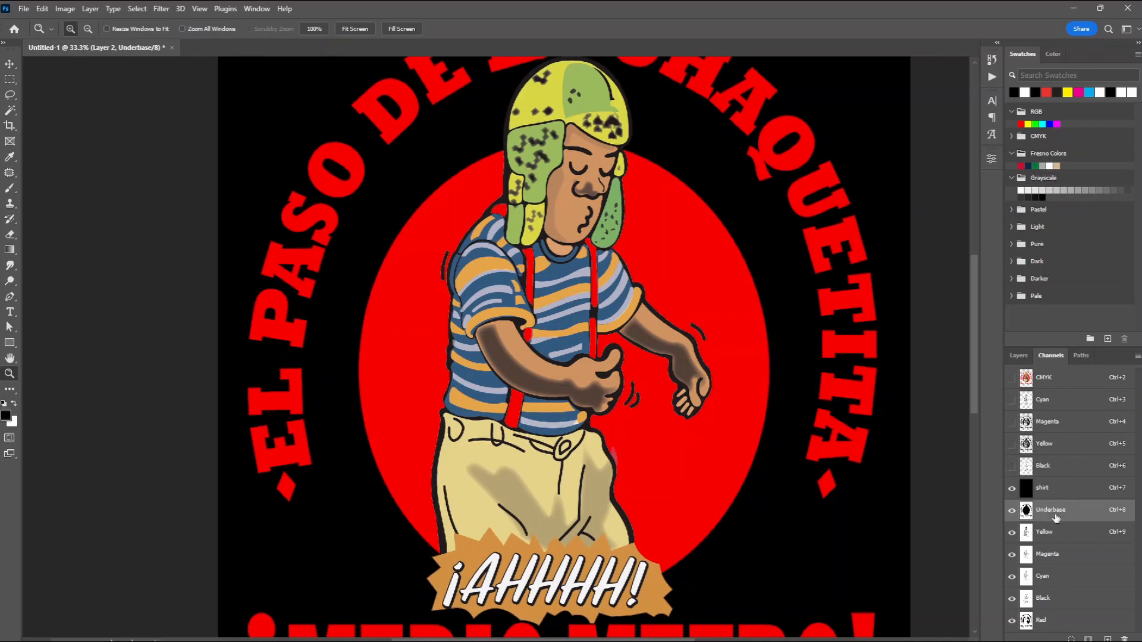
right_click(1056, 518)
click(1077, 522)
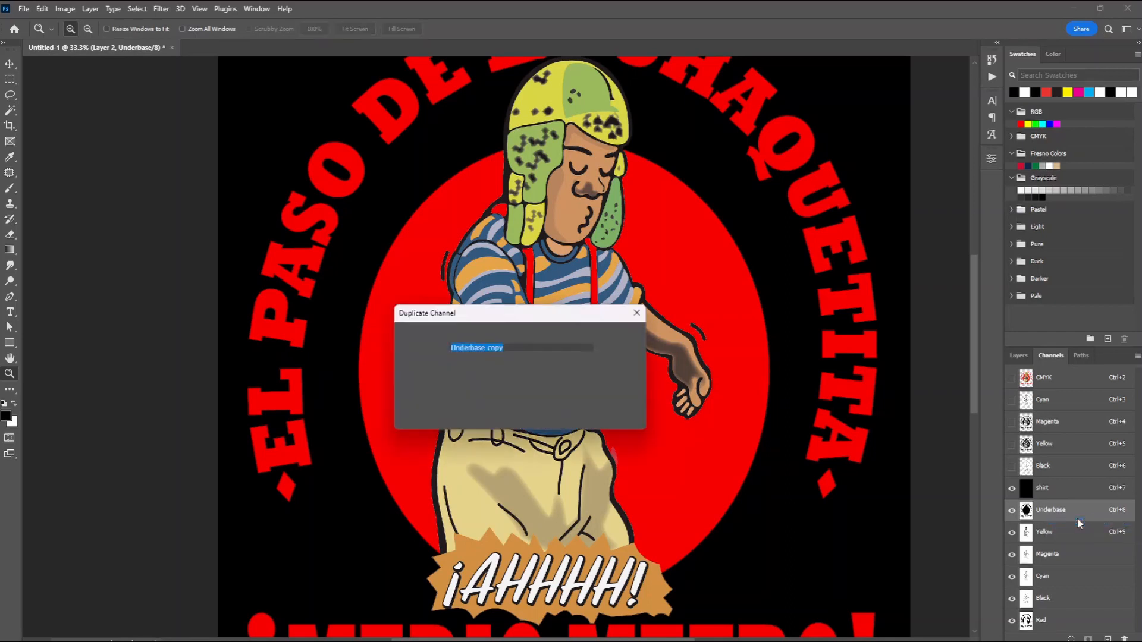
click(583, 382)
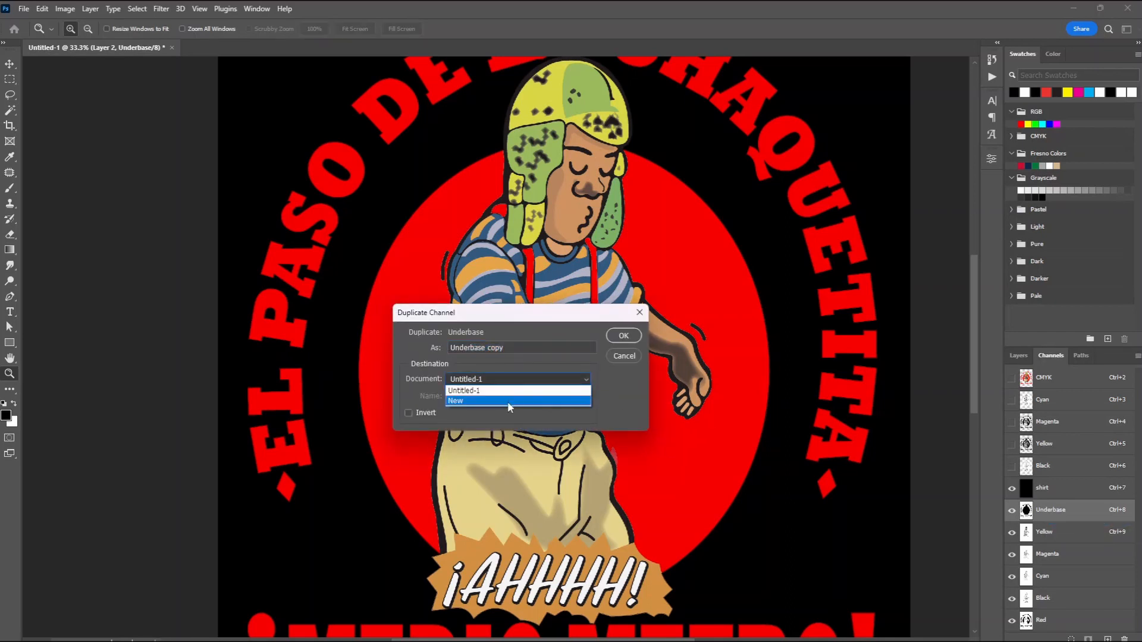
click(508, 402)
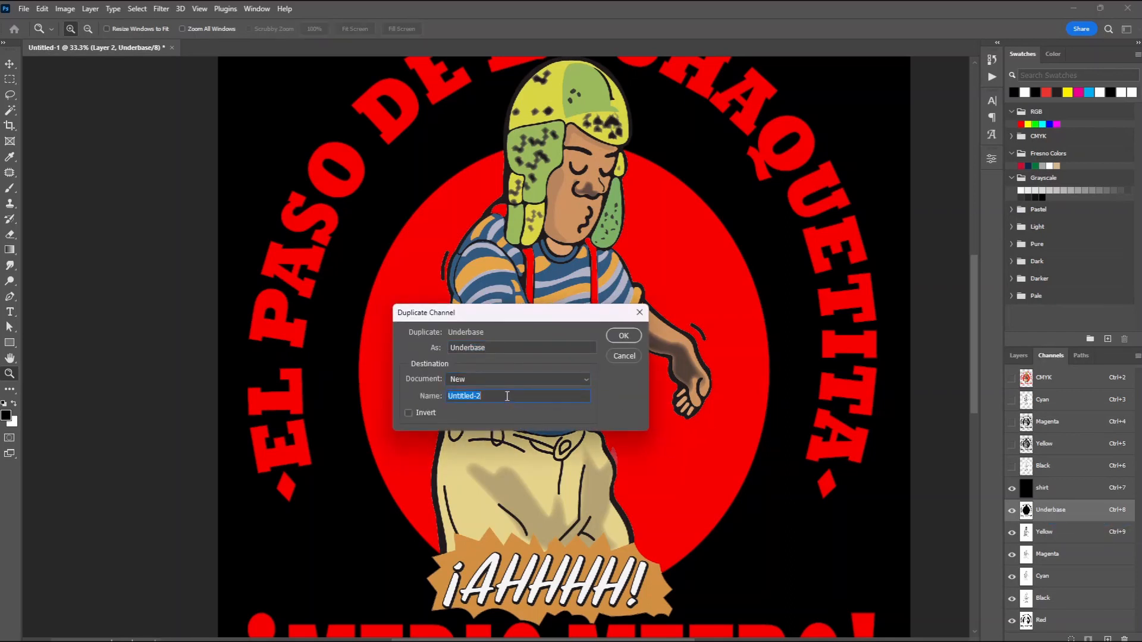
text(Underbase)
click(634, 335)
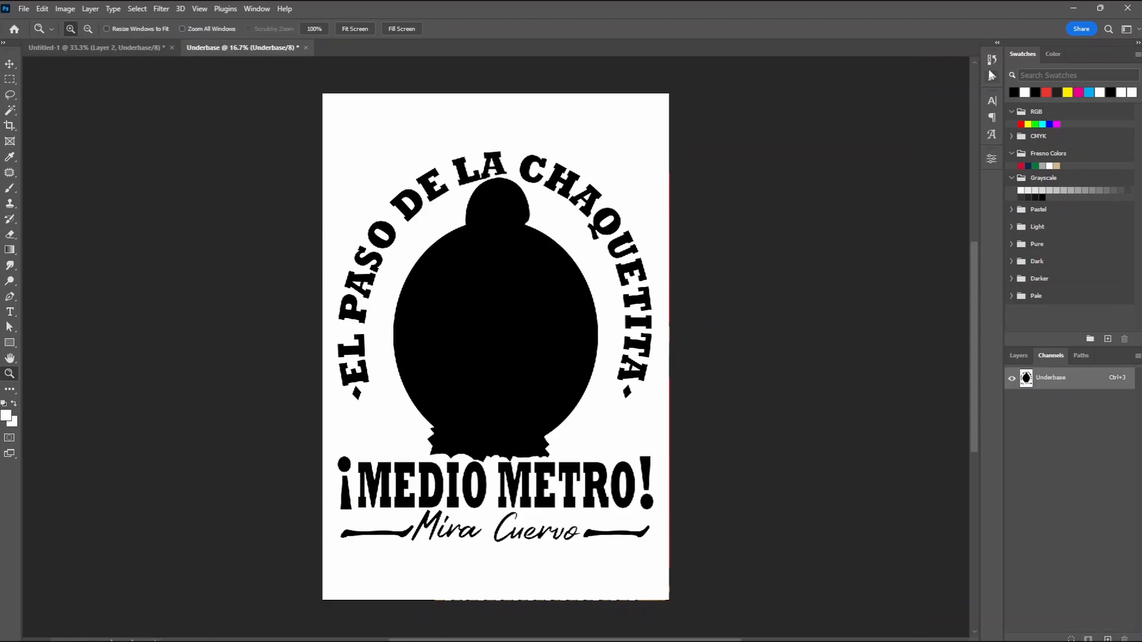
click(992, 77)
scroll(950, 113, up, 5)
scroll(924, 129, down, 8)
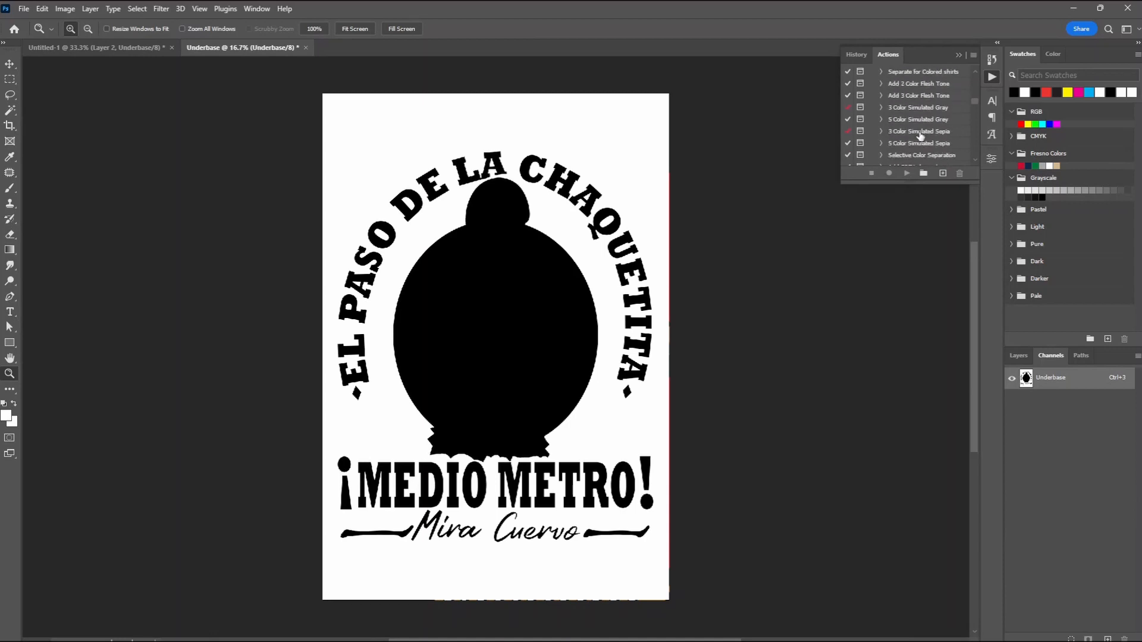
click(957, 55)
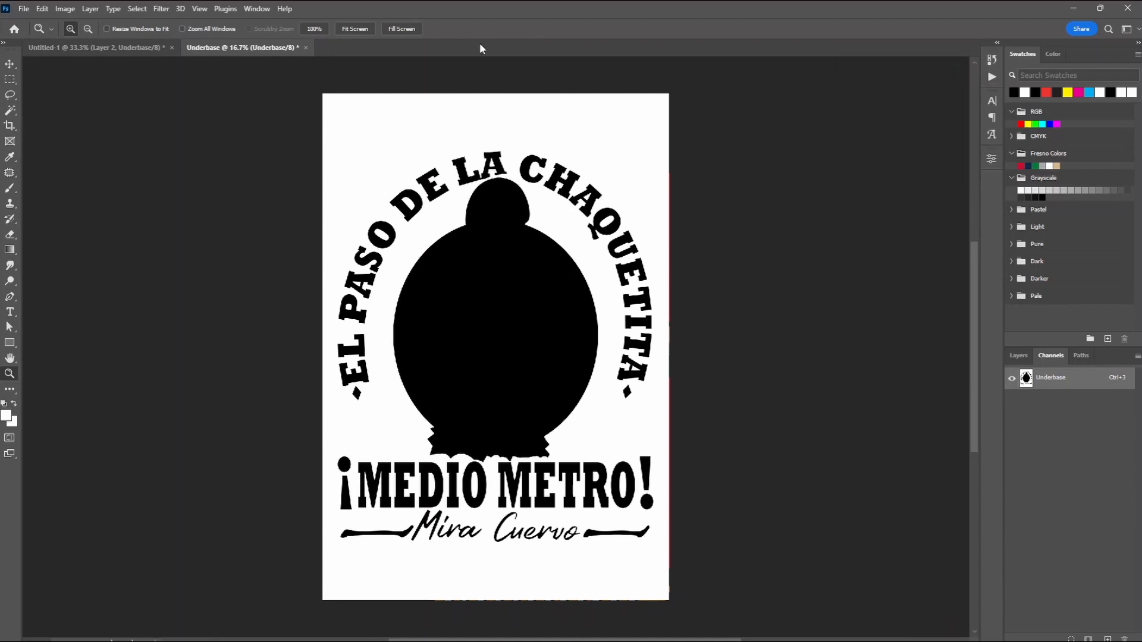
Step: Return to the Untitled-1 artwork and duplicate its Yellow spot channel into a new document named Yellow
key(ctrl+Tab)
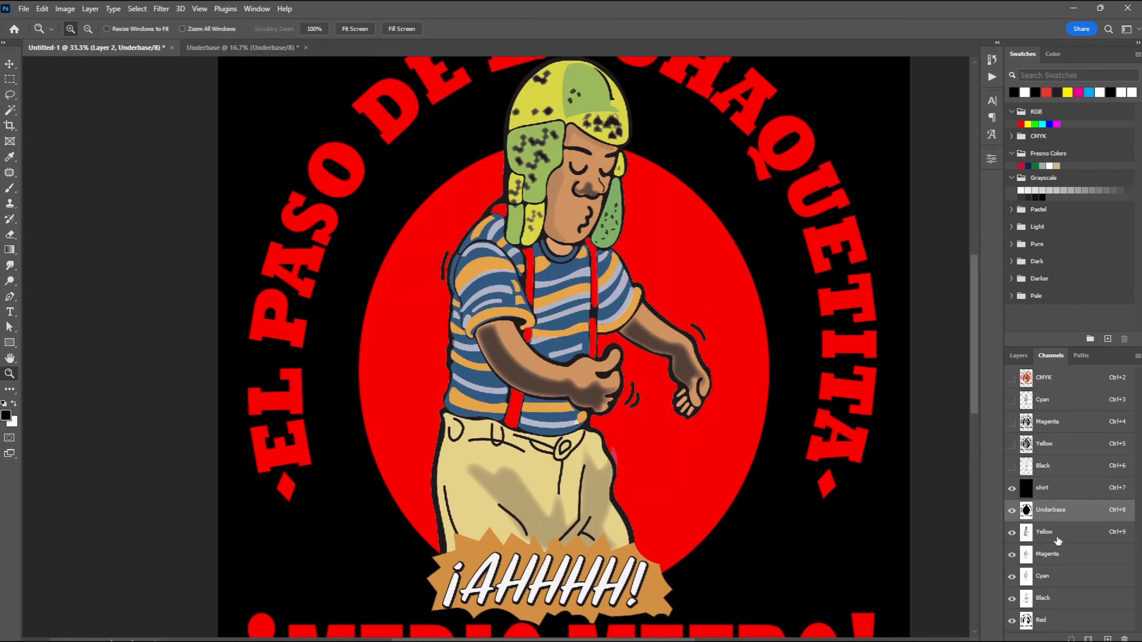
click(1059, 540)
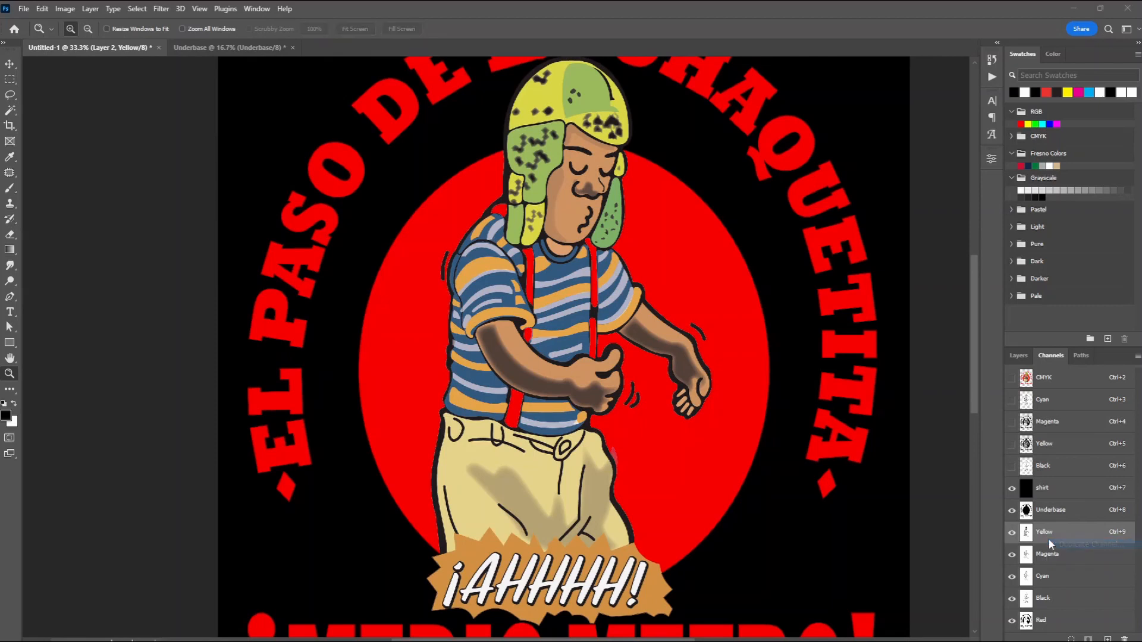
click(520, 379)
click(508, 412)
text(Yellow)
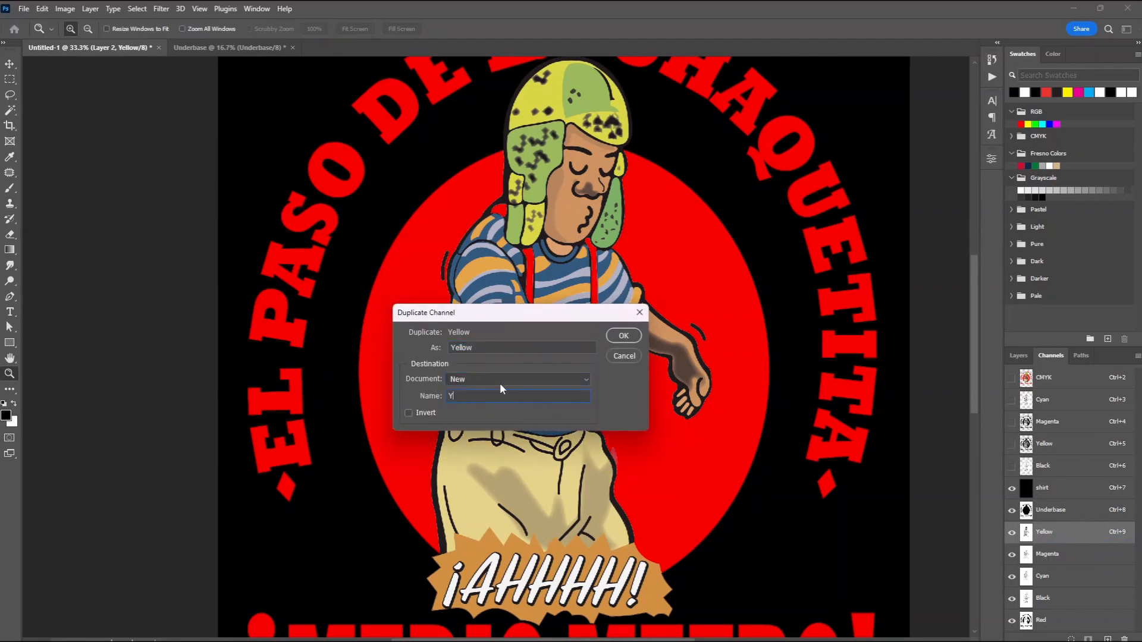
click(620, 333)
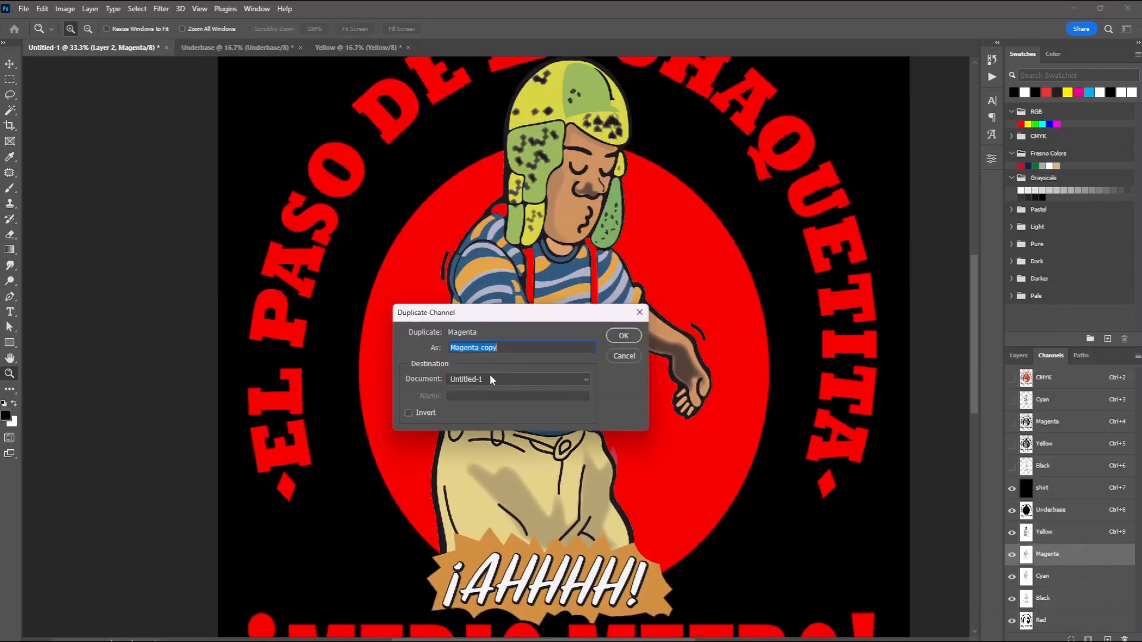
Step: Duplicate the Magenta spot channel into a new document named Magenta
click(490, 379)
click(491, 425)
text(Magenta)
key(Return)
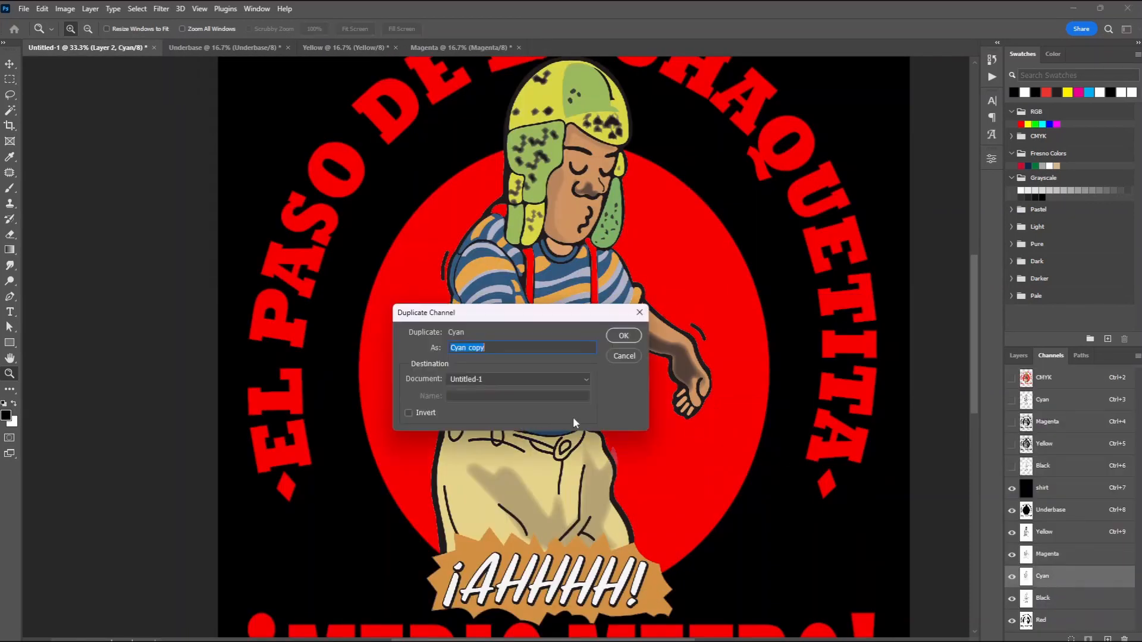
Step: Duplicate the Cyan spot channel into a new document named Cyan
click(573, 417)
text(Cyan)
click(638, 332)
Step: Duplicate the Black spot channel of Untitled-1 into a new document named Black
click(84, 49)
right_click(1047, 603)
click(1077, 611)
click(517, 379)
click(517, 439)
text(Black)
click(623, 335)
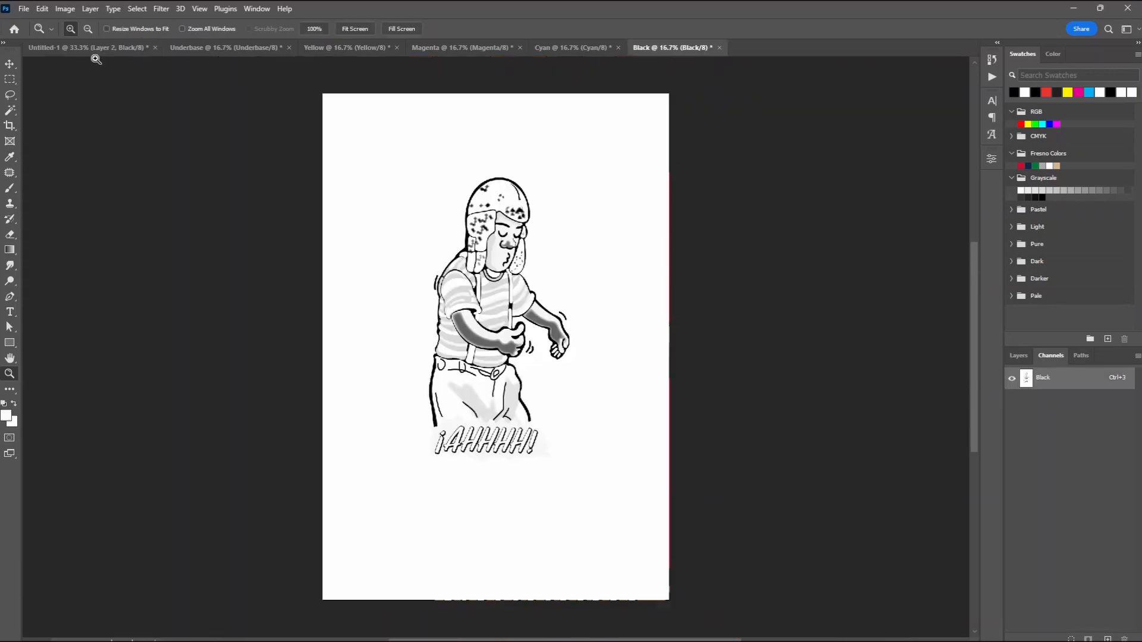
Step: Duplicate the Red spot channel of Untitled-1 into a new document named Red
click(86, 48)
right_click(1041, 620)
click(1071, 628)
click(503, 379)
click(501, 455)
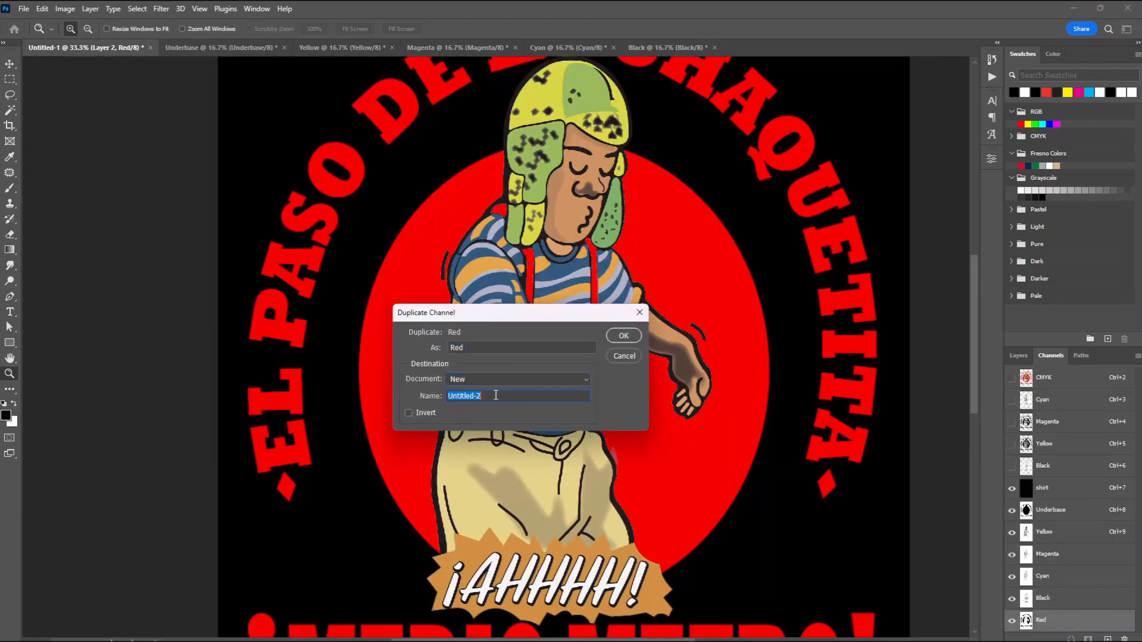
text(Red)
click(630, 335)
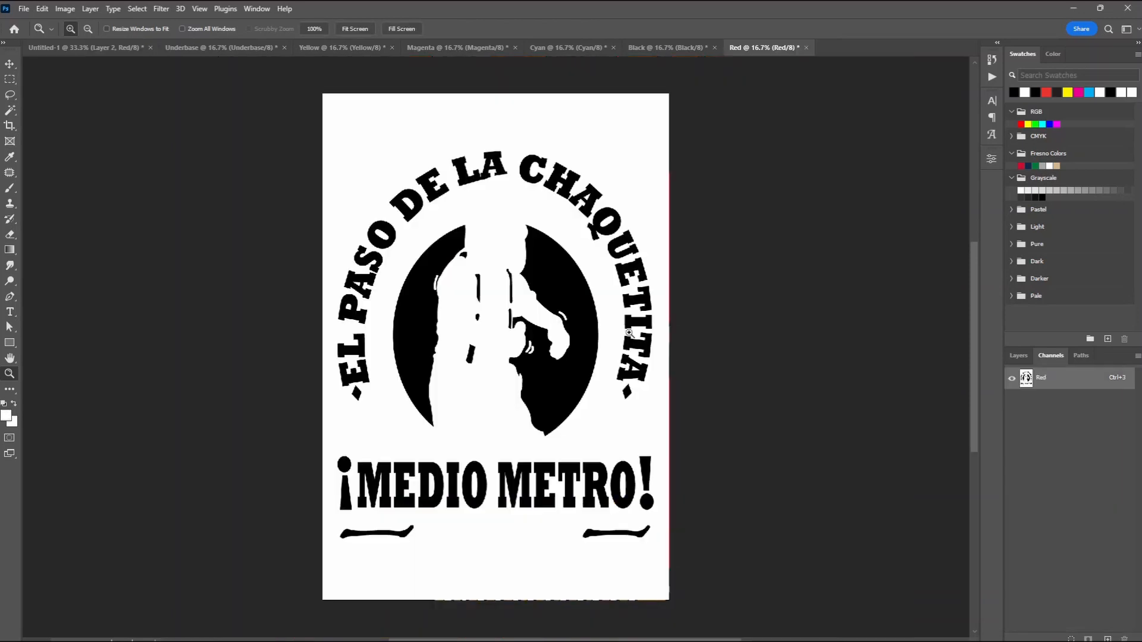
Step: Convert the Underbase document from Multichannel to Grayscale mode
click(233, 51)
key(F7)
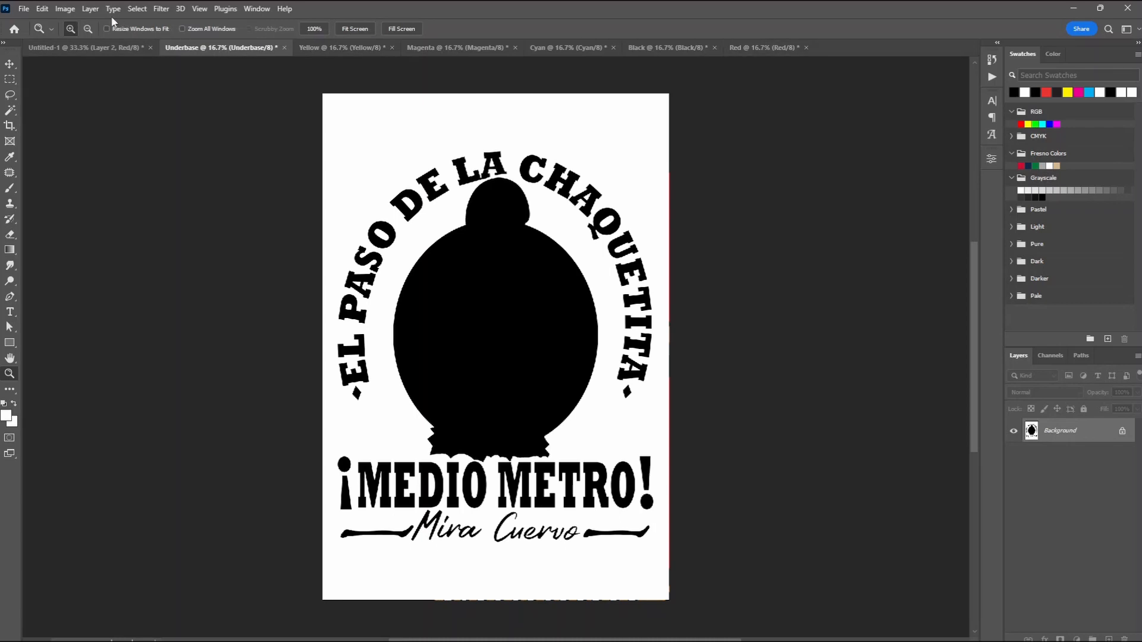
click(69, 12)
mouse_move(72, 23)
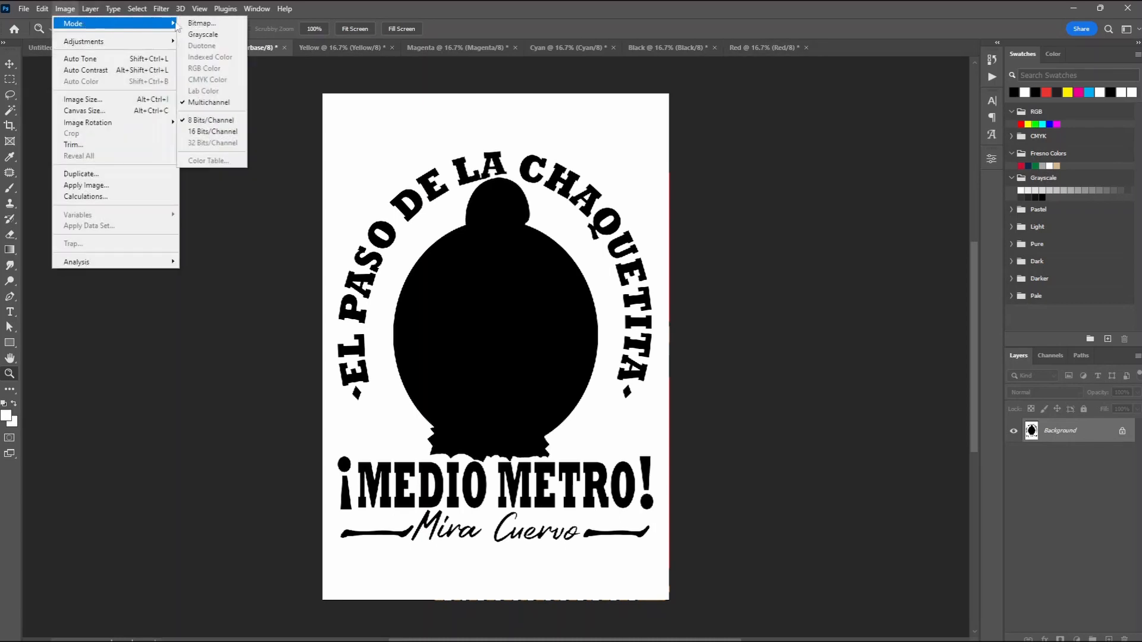
click(213, 35)
Step: Convert the Yellow document to Grayscale mode
click(351, 48)
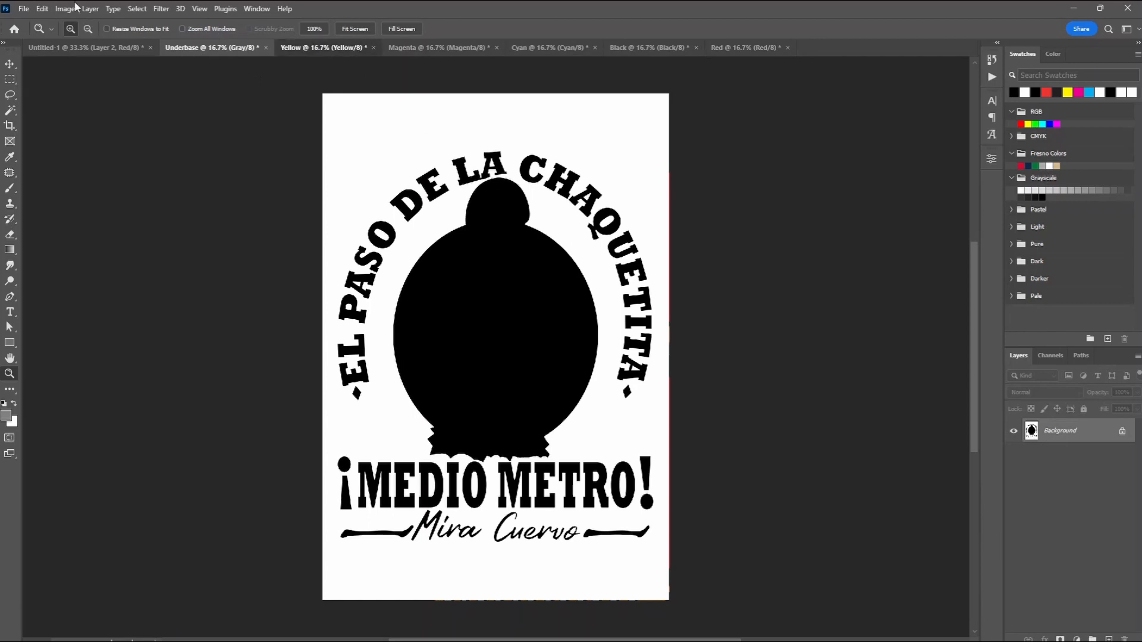
click(65, 9)
mouse_move(134, 27)
click(202, 34)
Step: Convert the Magenta and Cyan documents to Grayscale mode
click(444, 48)
click(65, 9)
click(202, 35)
click(531, 48)
click(65, 9)
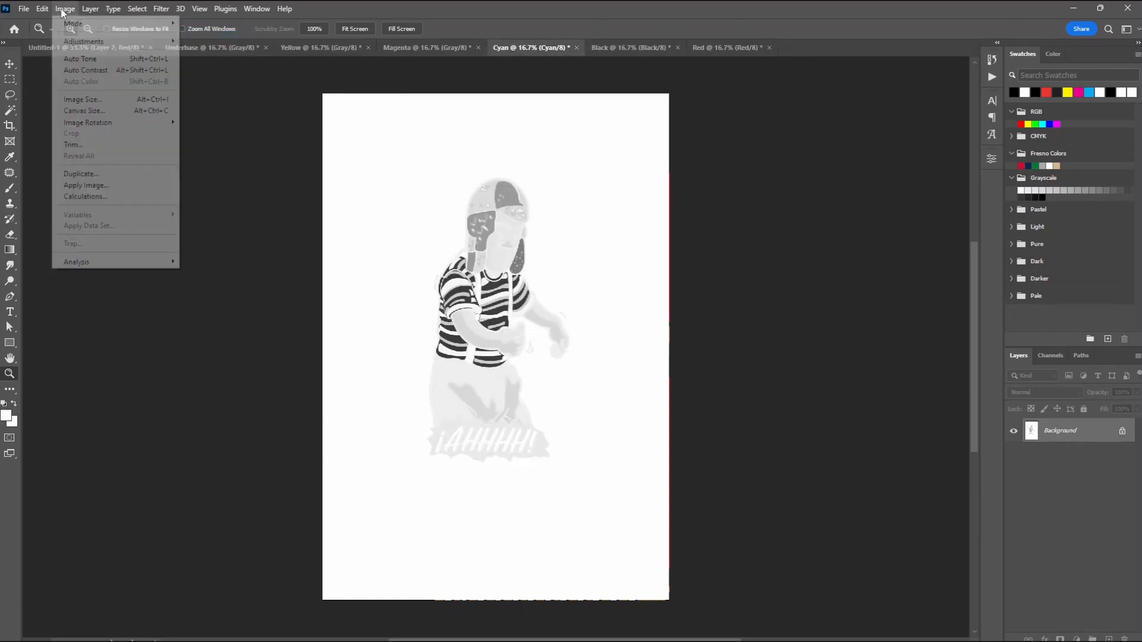
click(215, 35)
Step: Convert the Black and Red documents to Grayscale mode
click(630, 47)
click(65, 8)
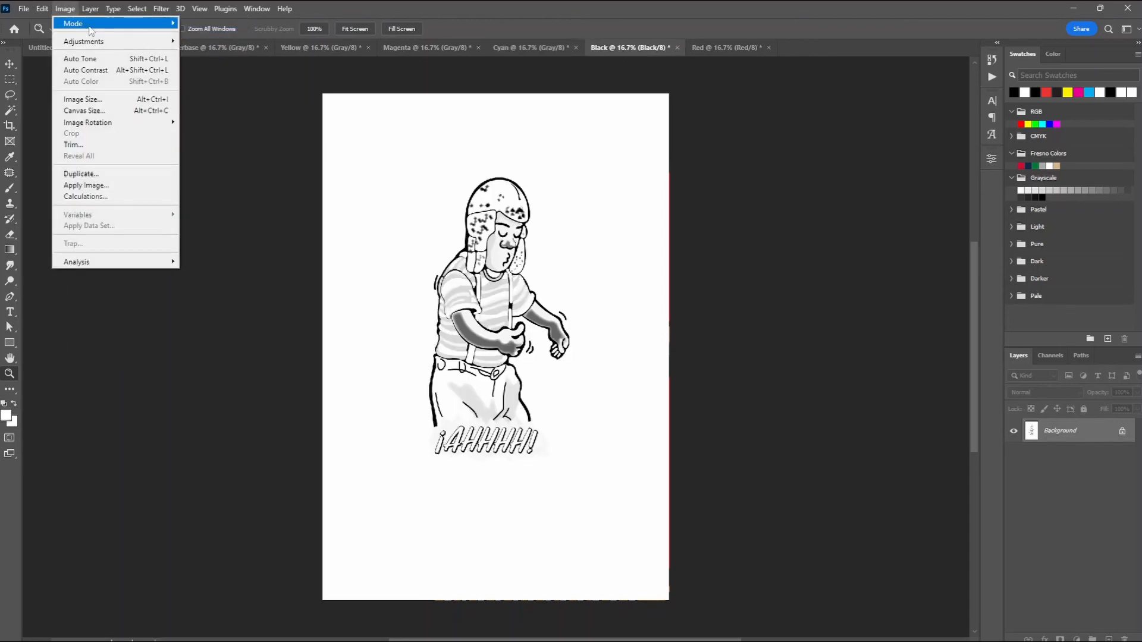
click(208, 34)
click(723, 47)
click(66, 9)
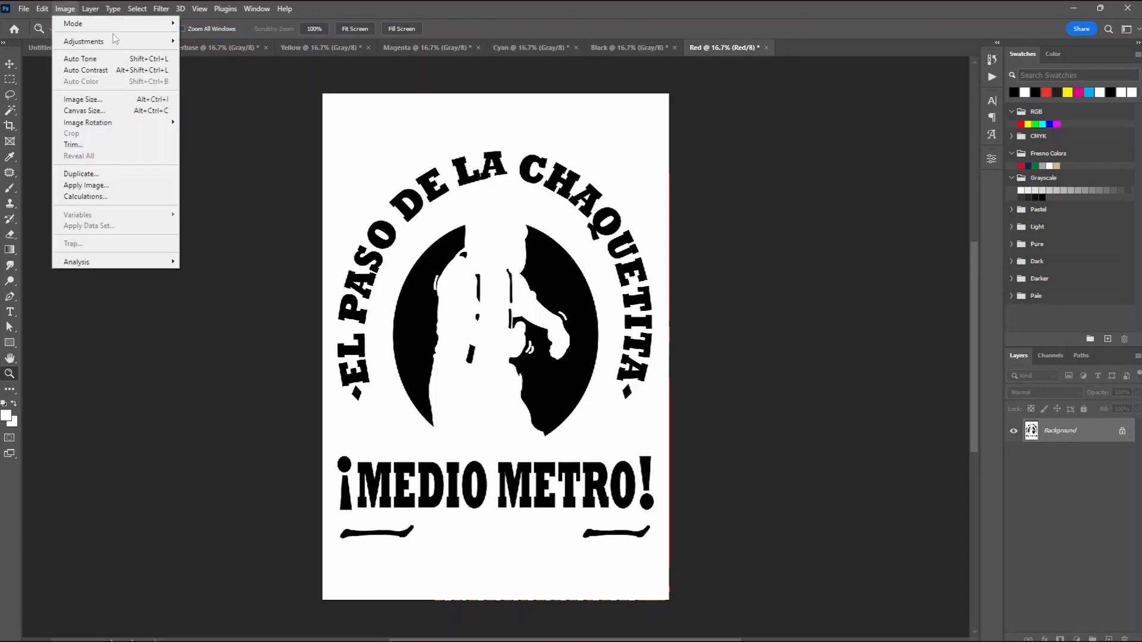
click(203, 35)
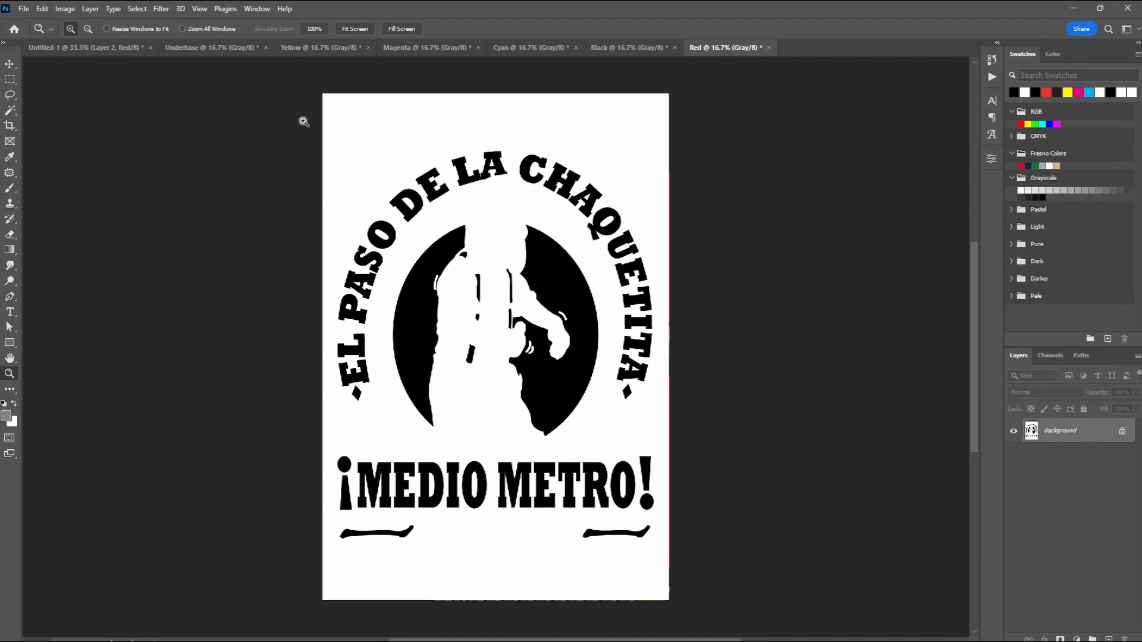
Step: Look through the grayscale separation documents to compare their solid and tonal areas
click(244, 48)
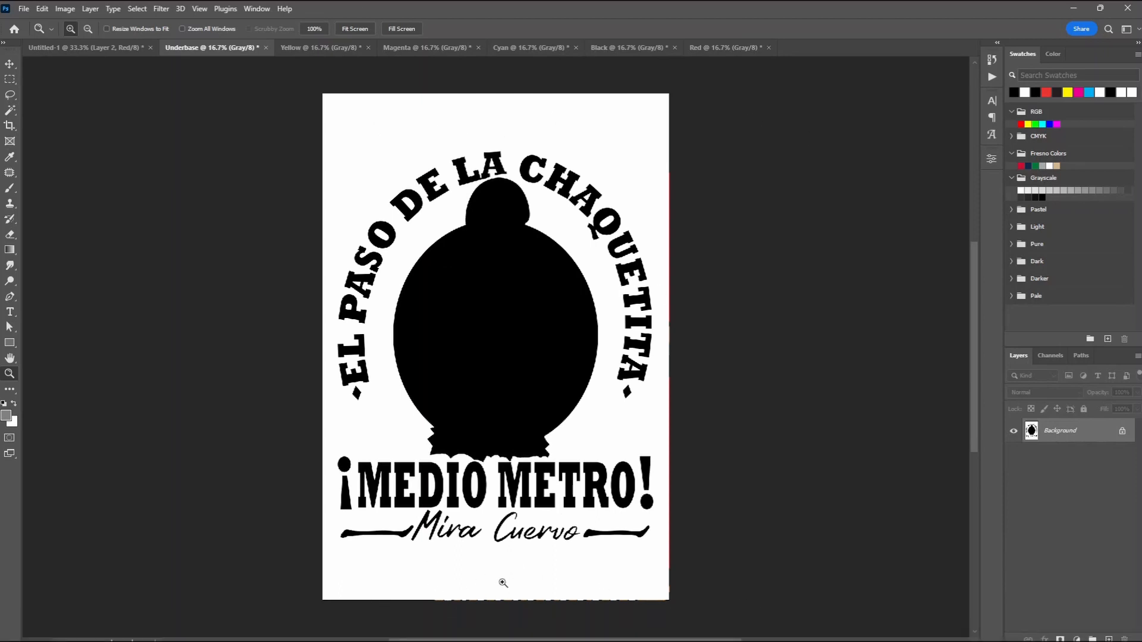
click(302, 46)
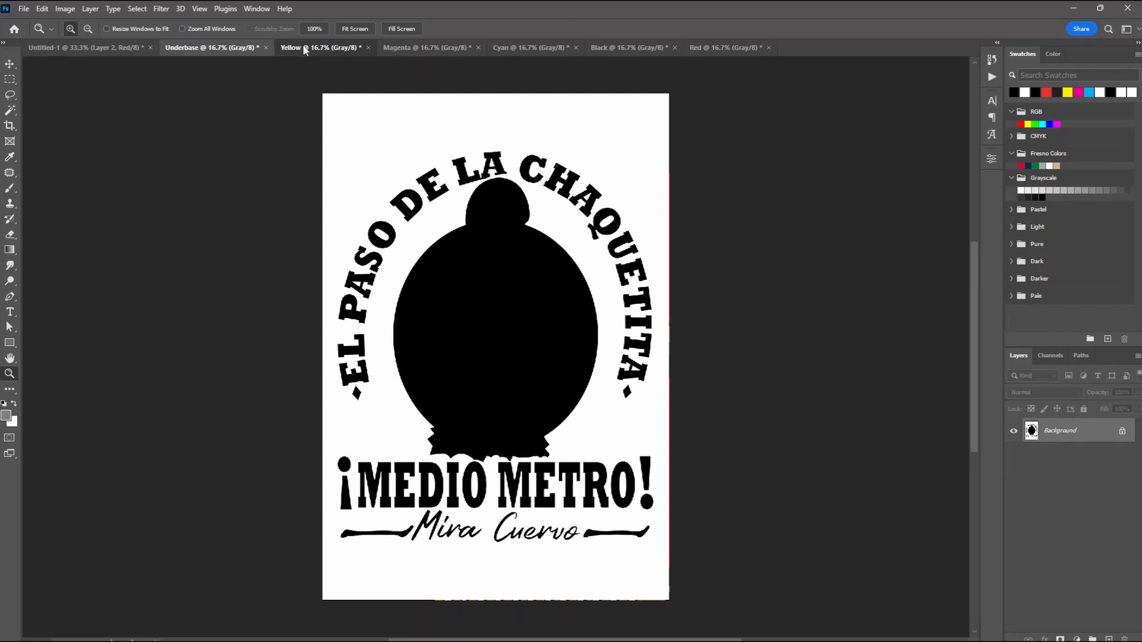
click(546, 48)
click(603, 47)
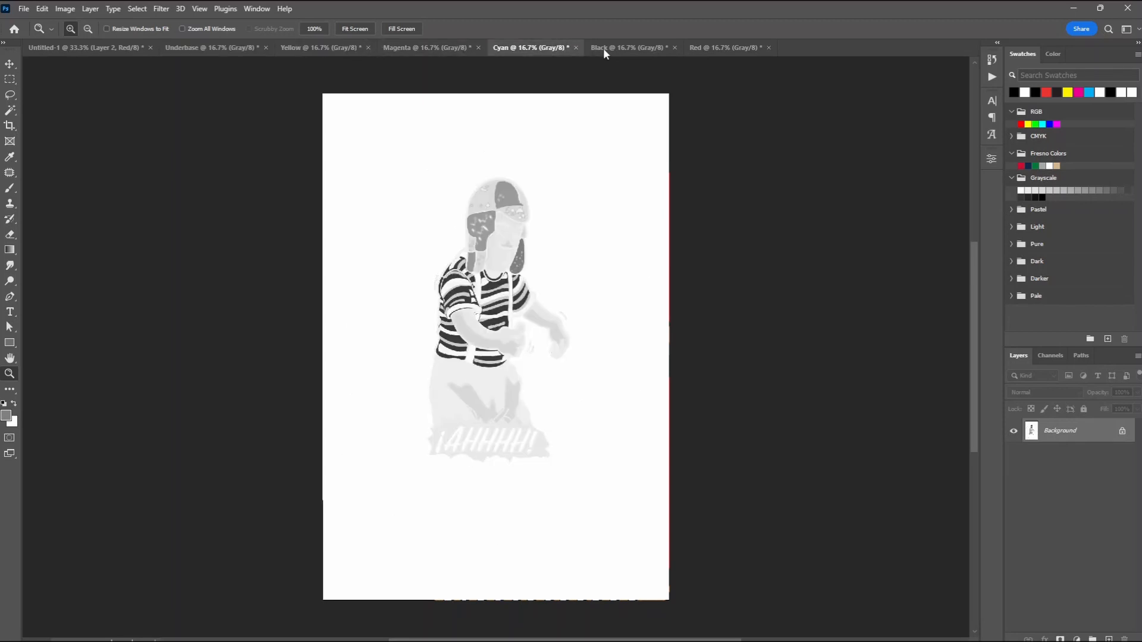
click(410, 46)
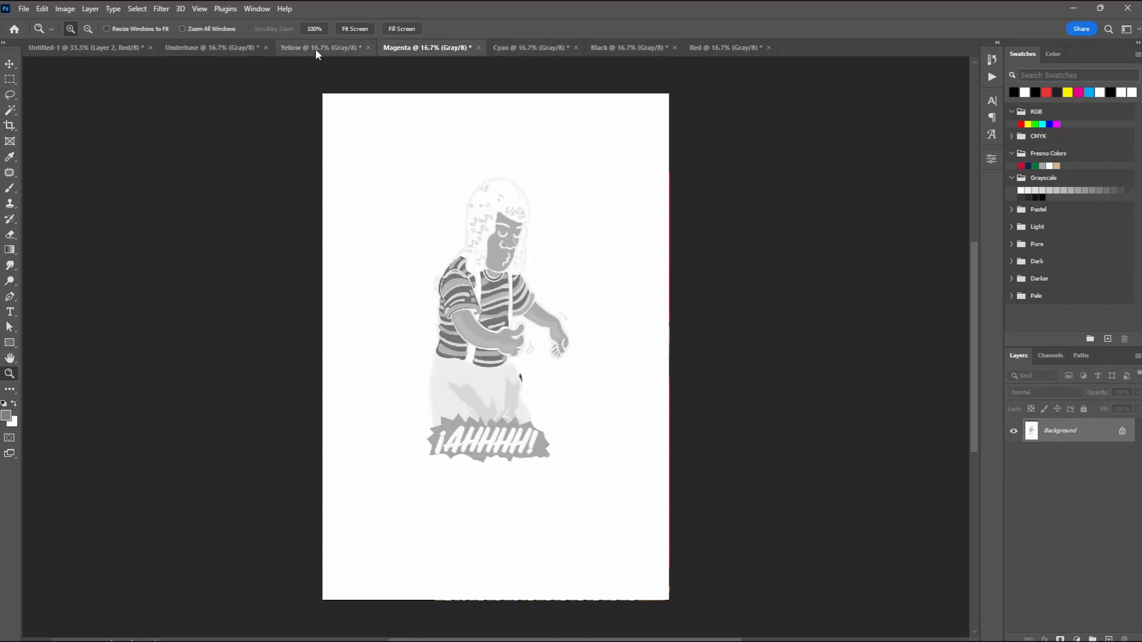
Step: Convert the Yellow document to a 300 pixels/inch halftone bitmap with 50 lines/inch, a 0° angle and the Ellipse shape
click(315, 49)
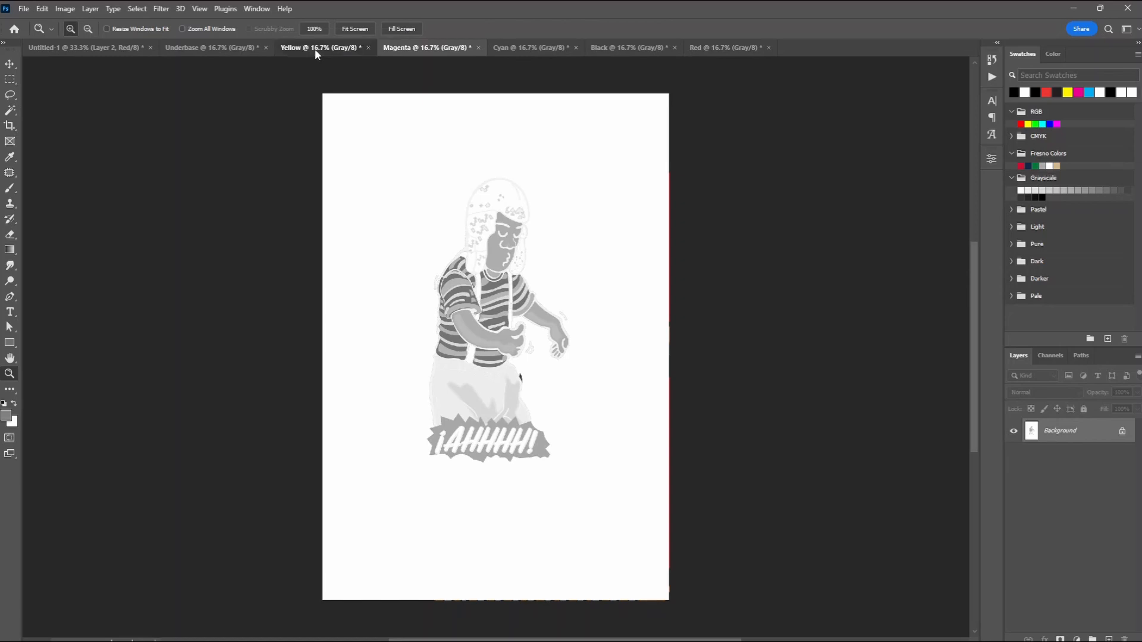
click(65, 8)
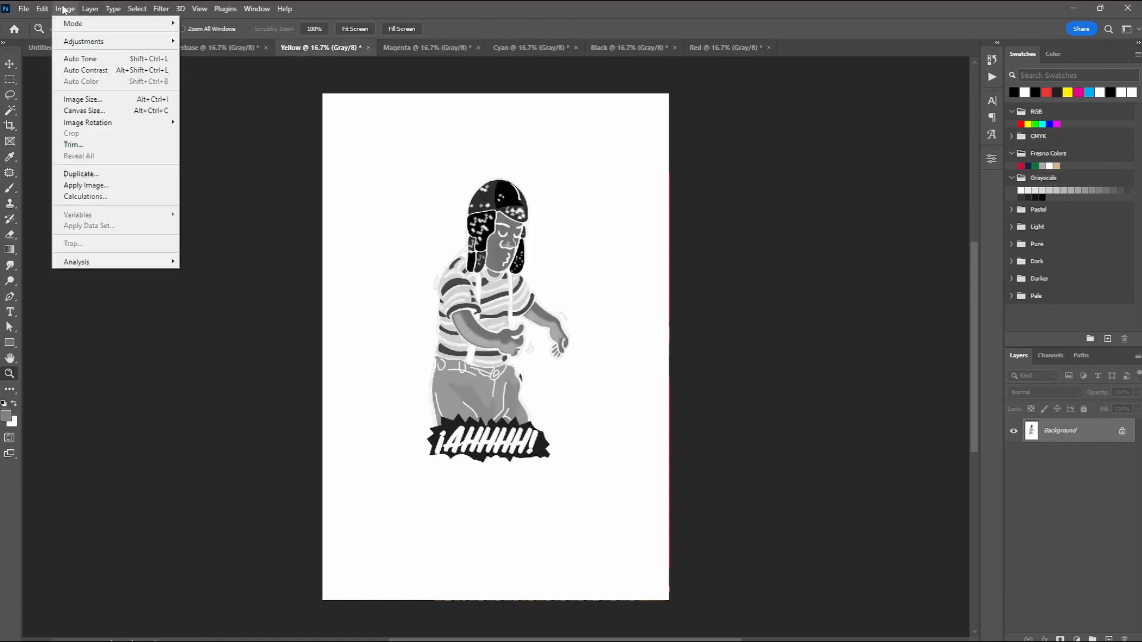
key(Escape)
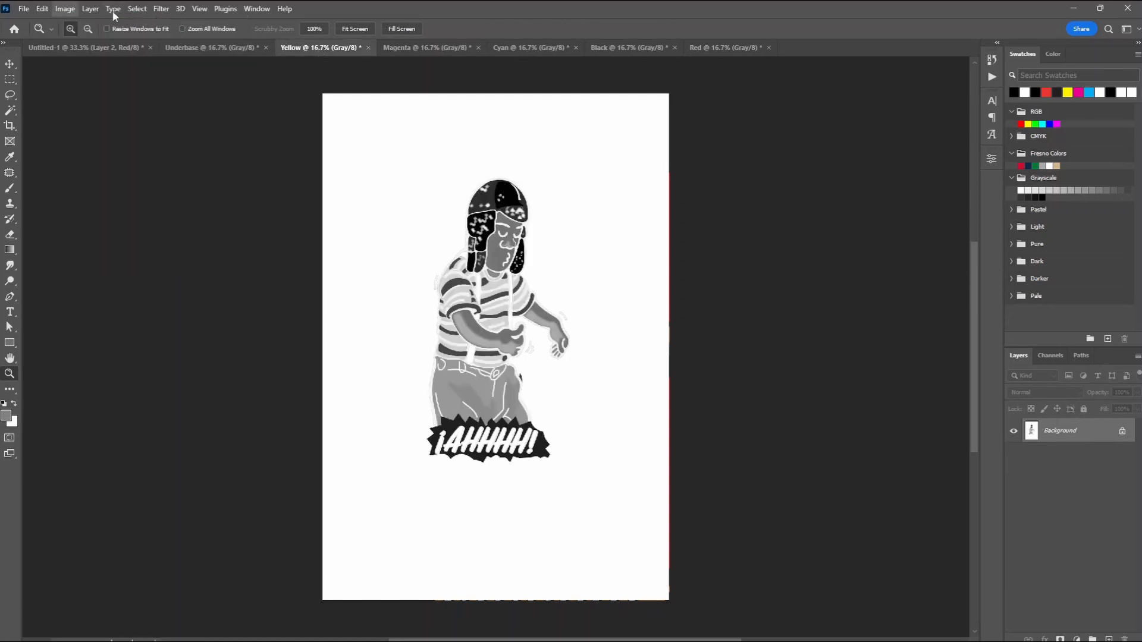
click(65, 8)
mouse_move(84, 23)
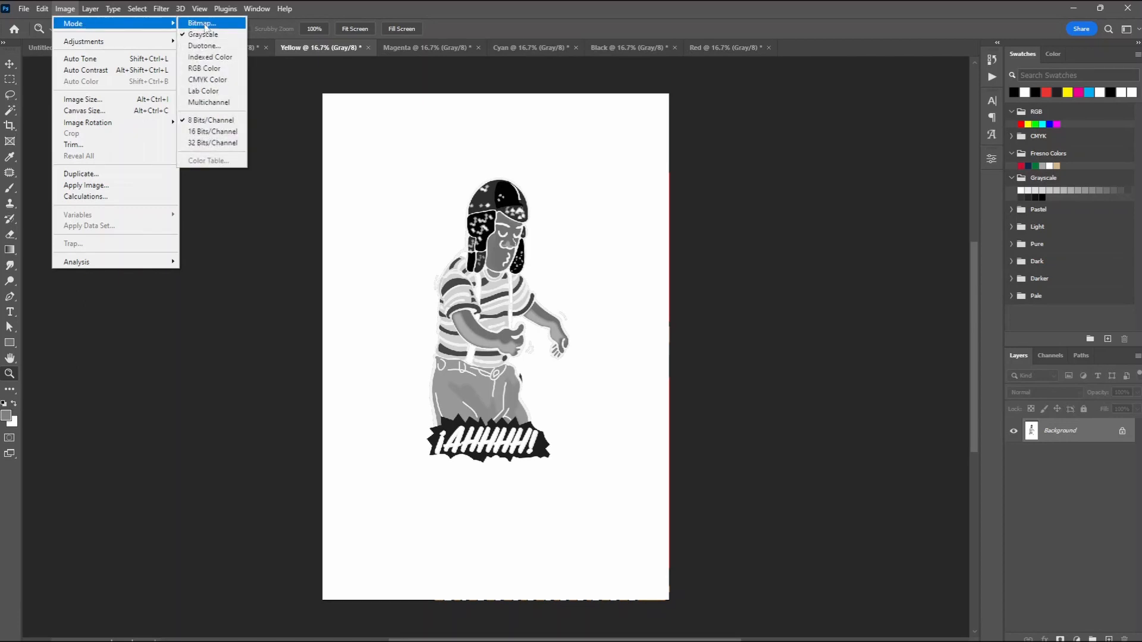
click(202, 23)
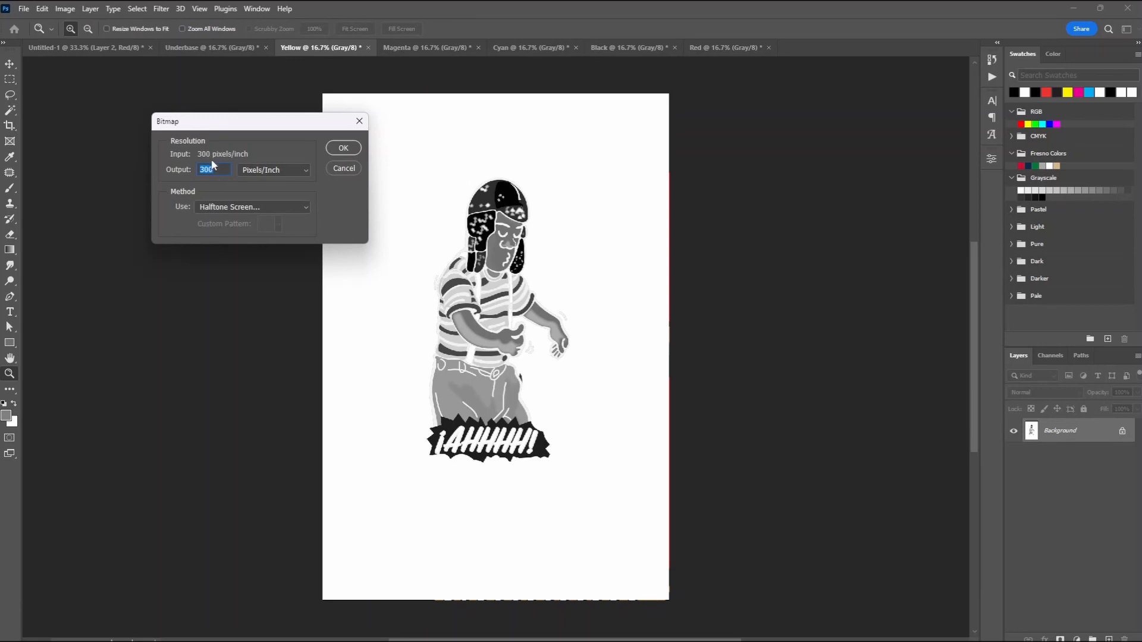
click(343, 148)
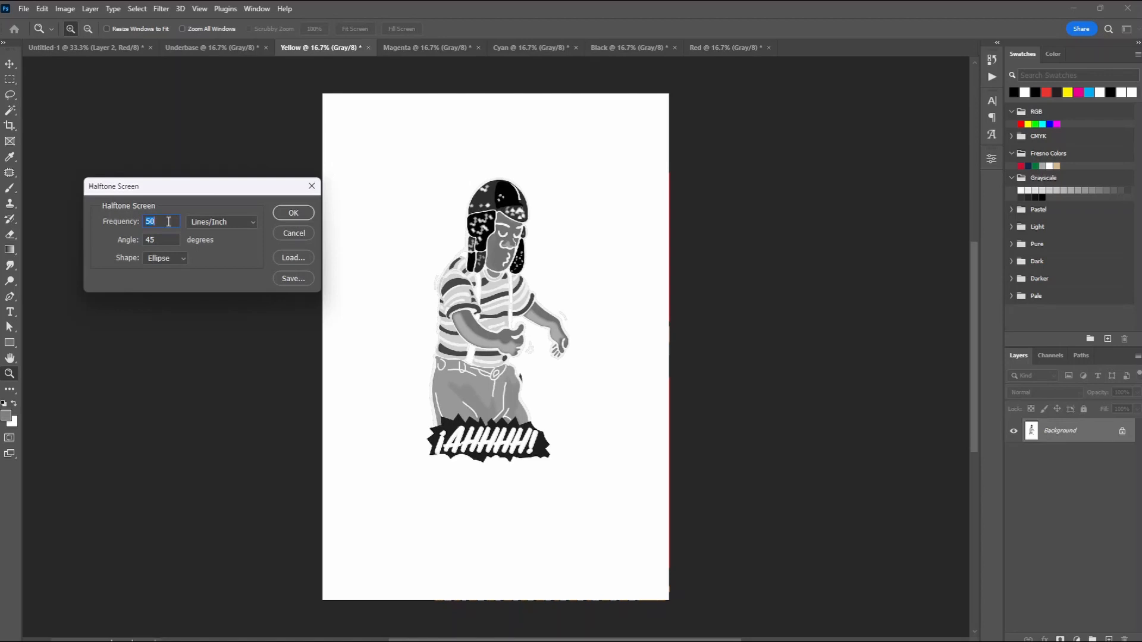
key(Tab)
text(0)
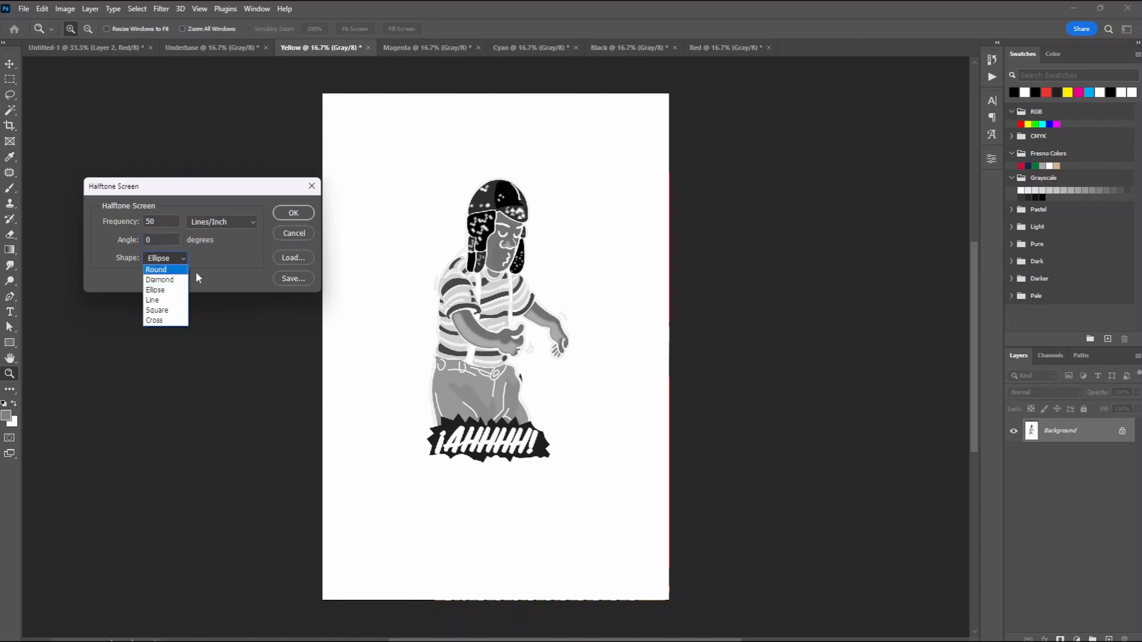
click(227, 263)
click(291, 215)
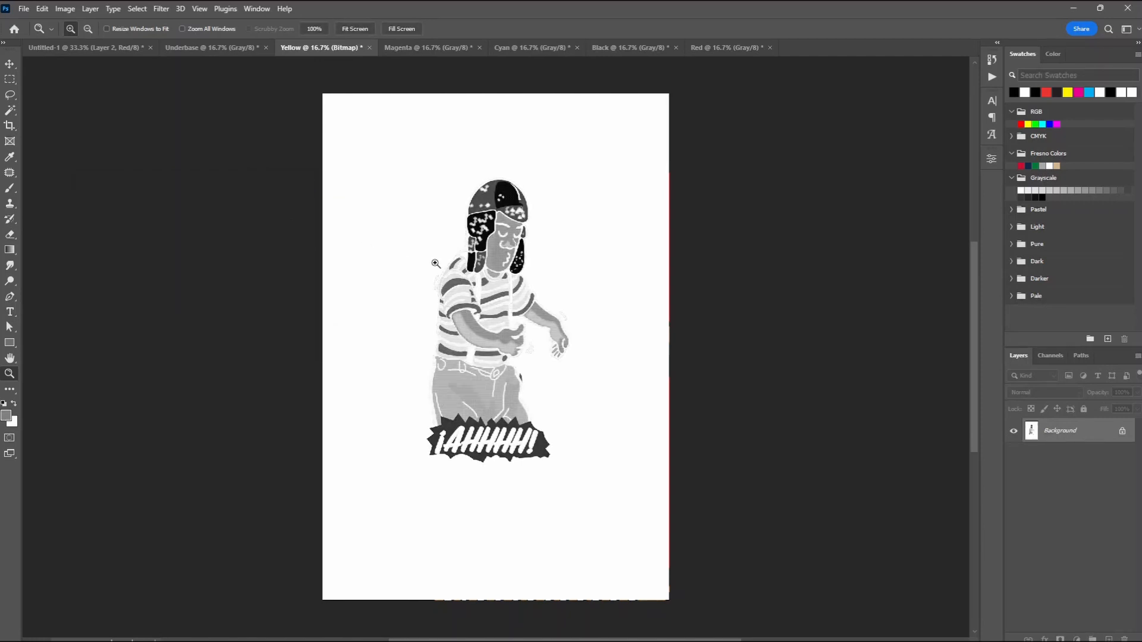
Step: Inspect the Yellow document's halftone dots up close and convert it back to Grayscale with a size ratio of 1
click(502, 225)
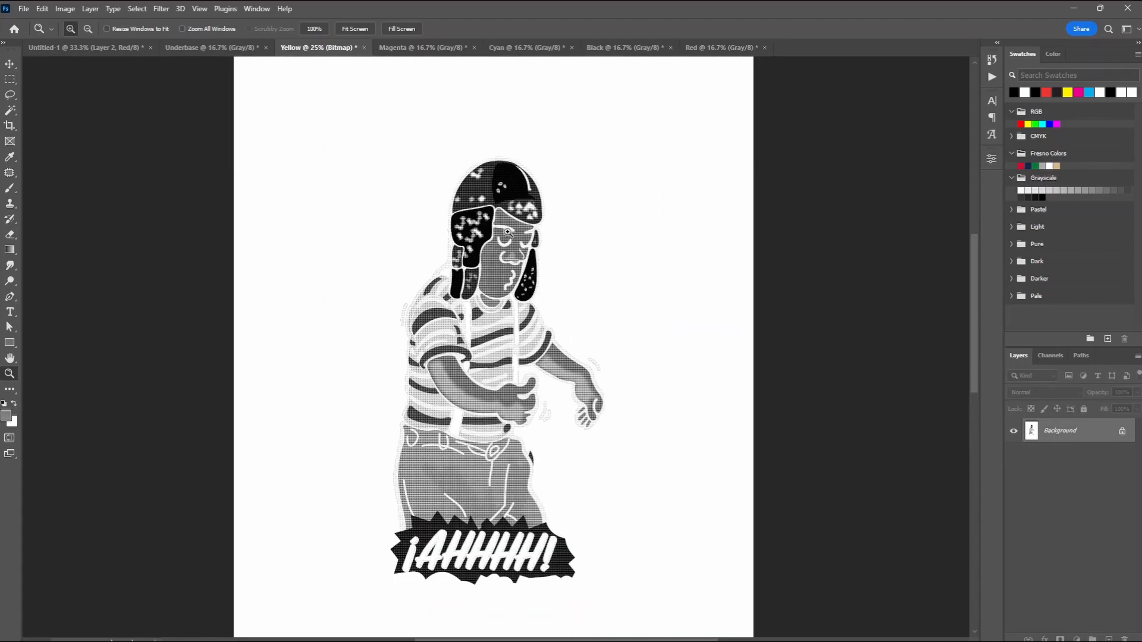
click(508, 231)
click(515, 232)
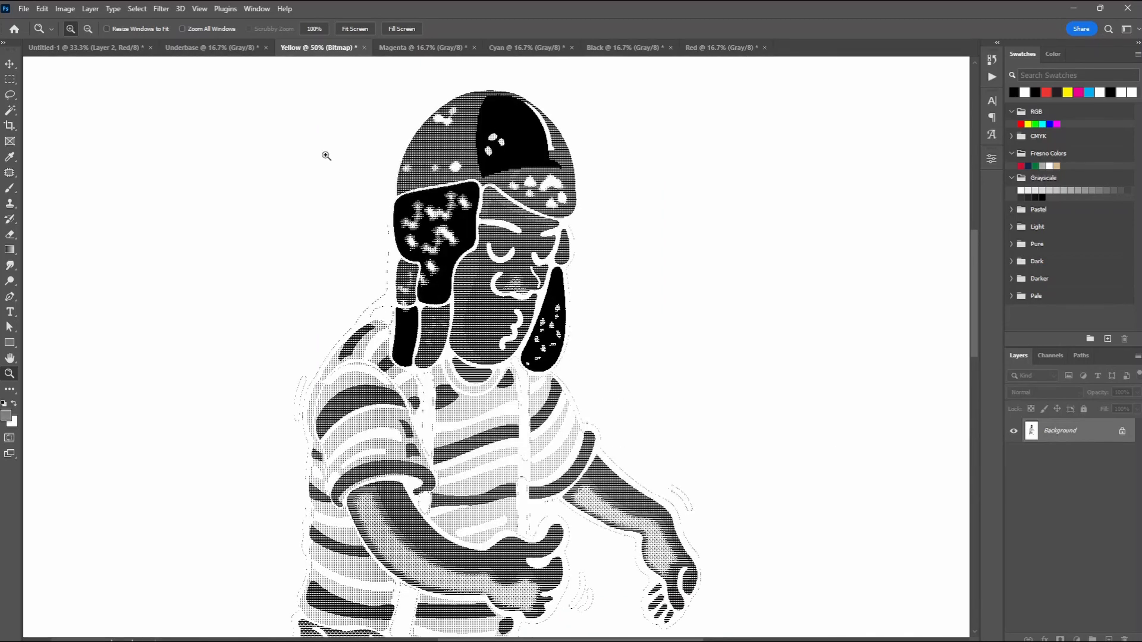
click(65, 9)
mouse_move(118, 27)
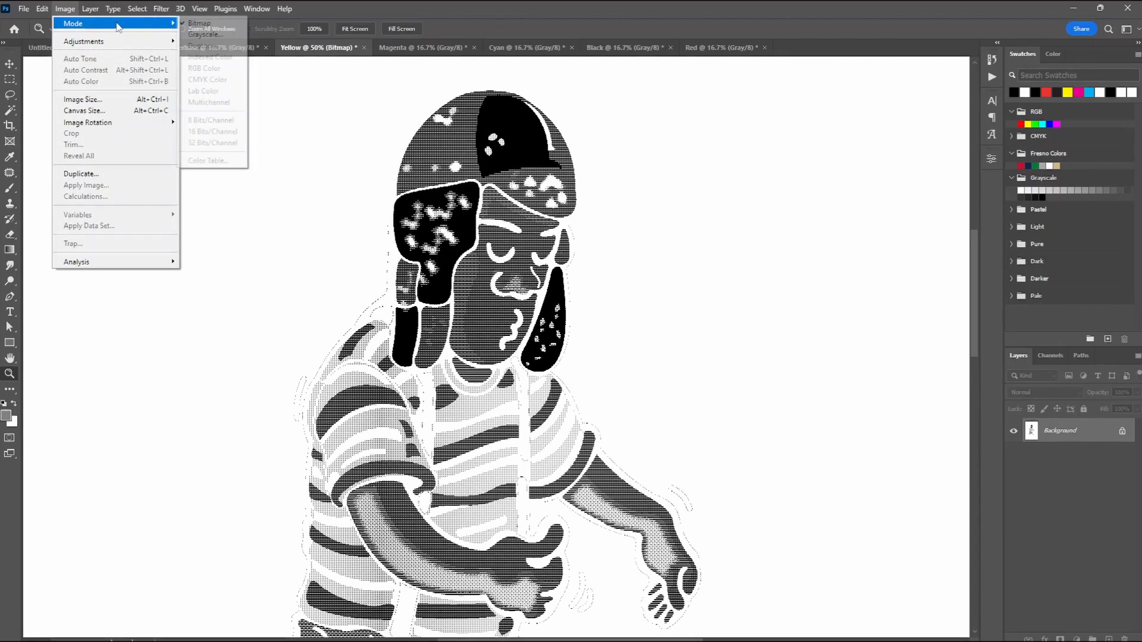
click(212, 34)
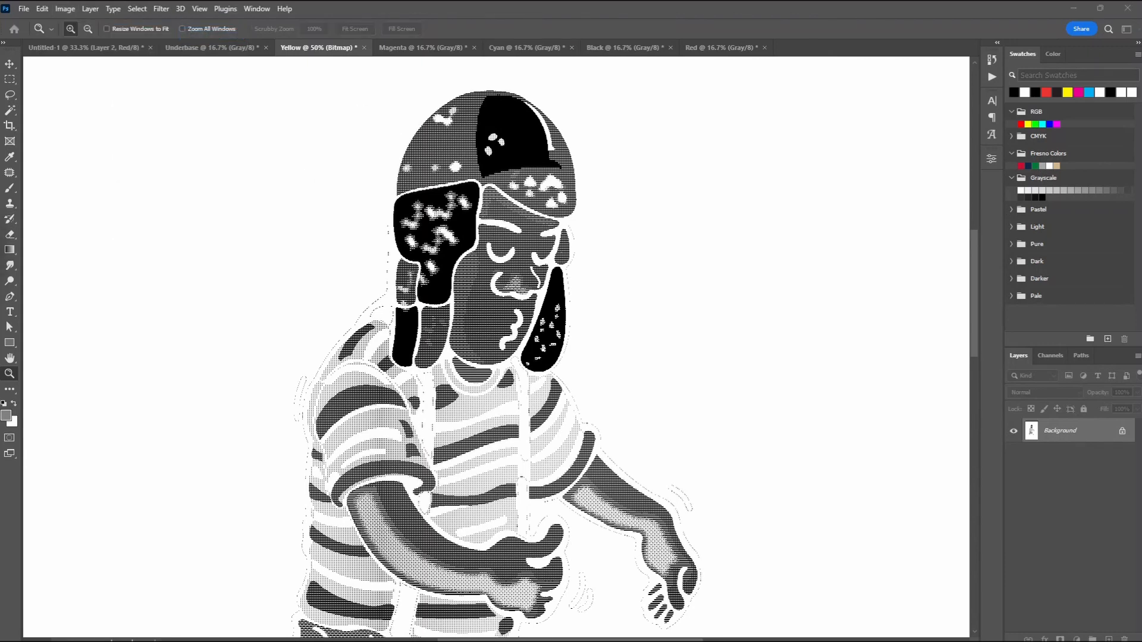
drag(357, 239, 188, 192)
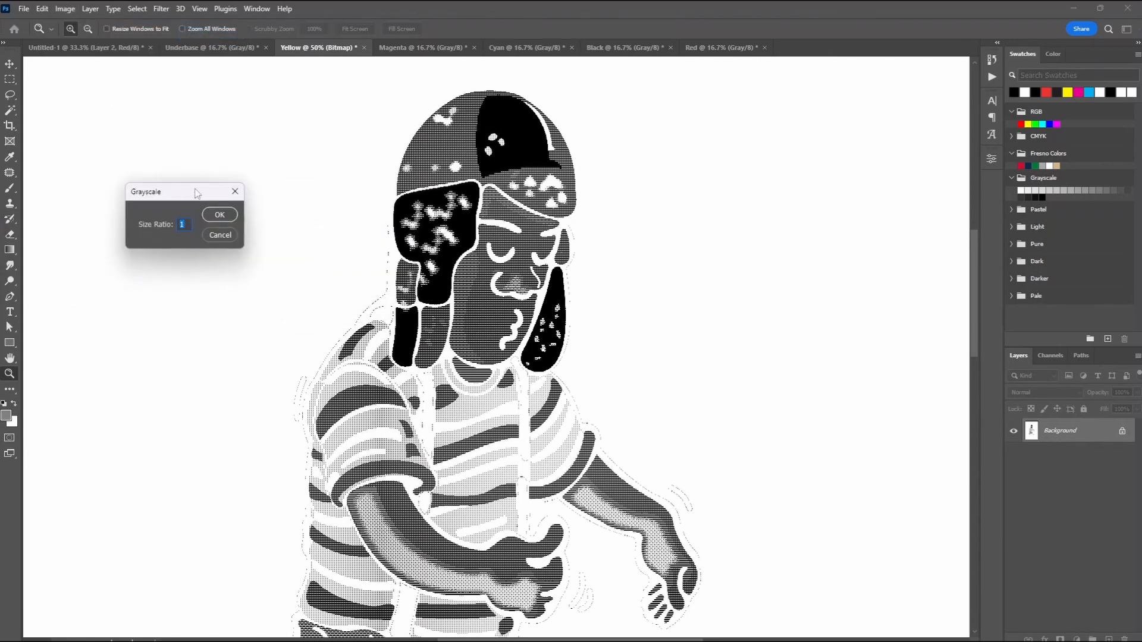
click(220, 215)
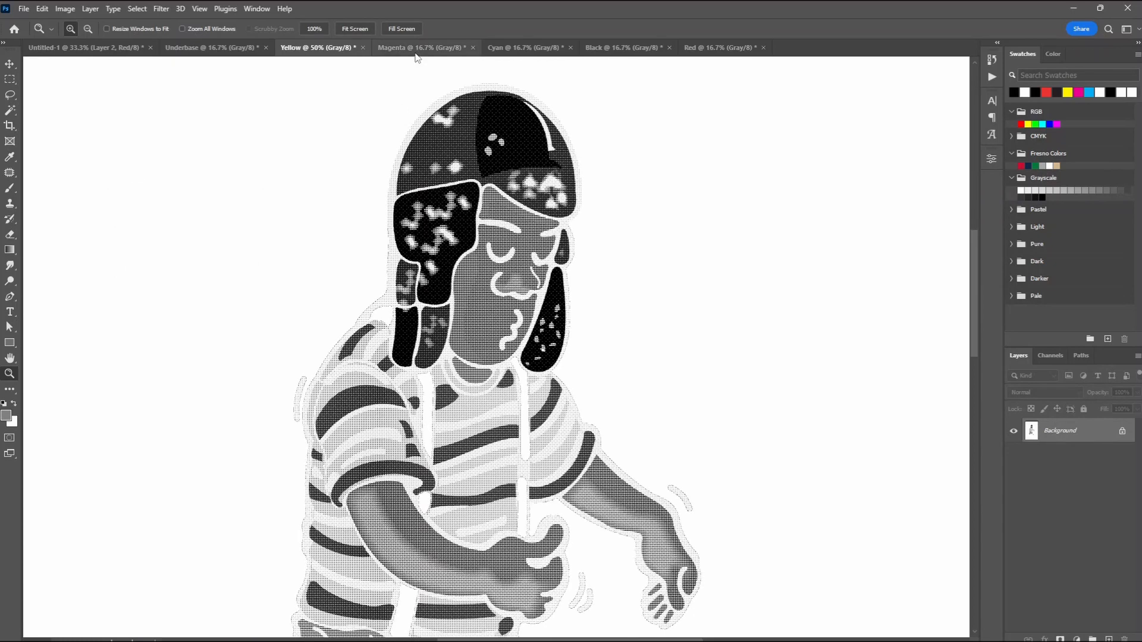
Step: Convert the Magenta document to a 300 pixels/inch halftone bitmap with 50 lines/inch, a 75° angle and the Ellipse shape
click(420, 47)
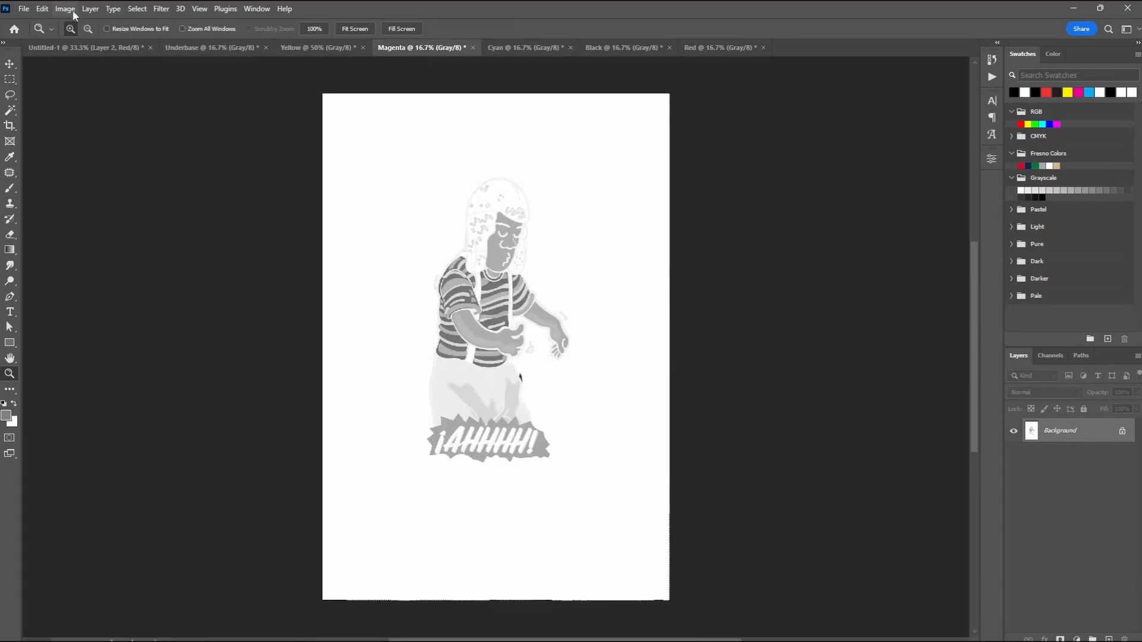
click(65, 8)
mouse_move(73, 23)
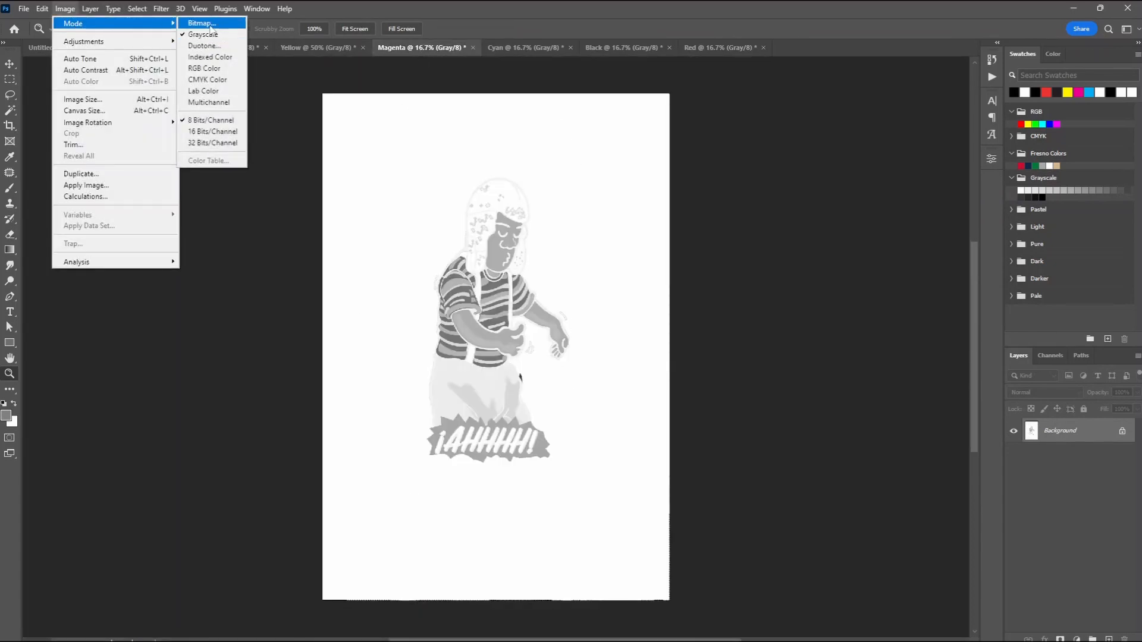
click(211, 24)
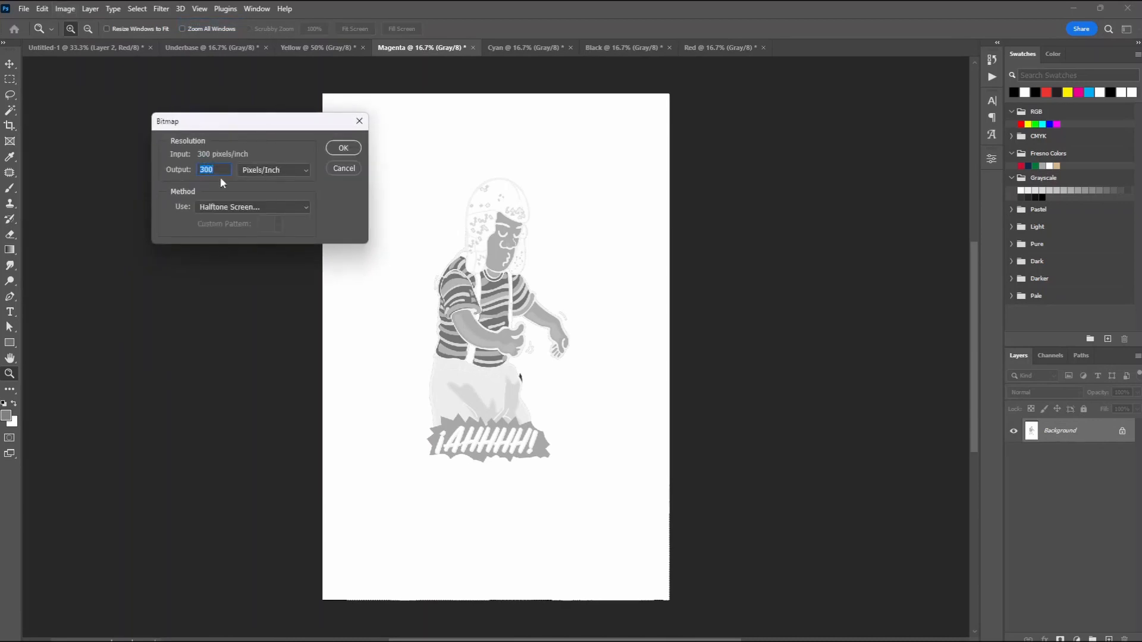
click(234, 206)
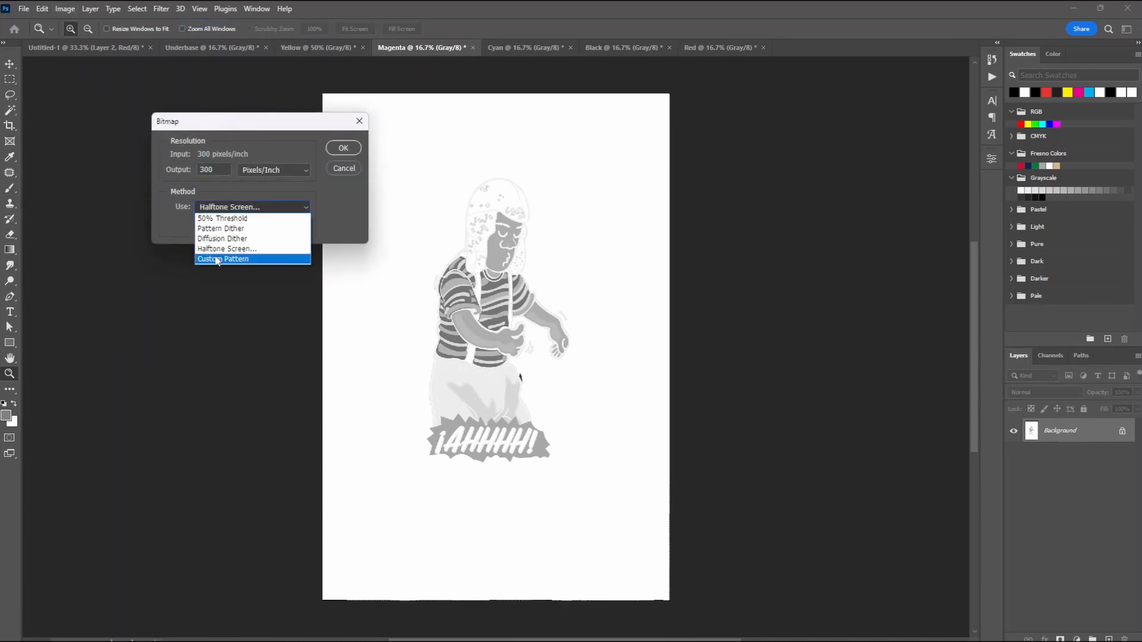
click(204, 246)
click(336, 149)
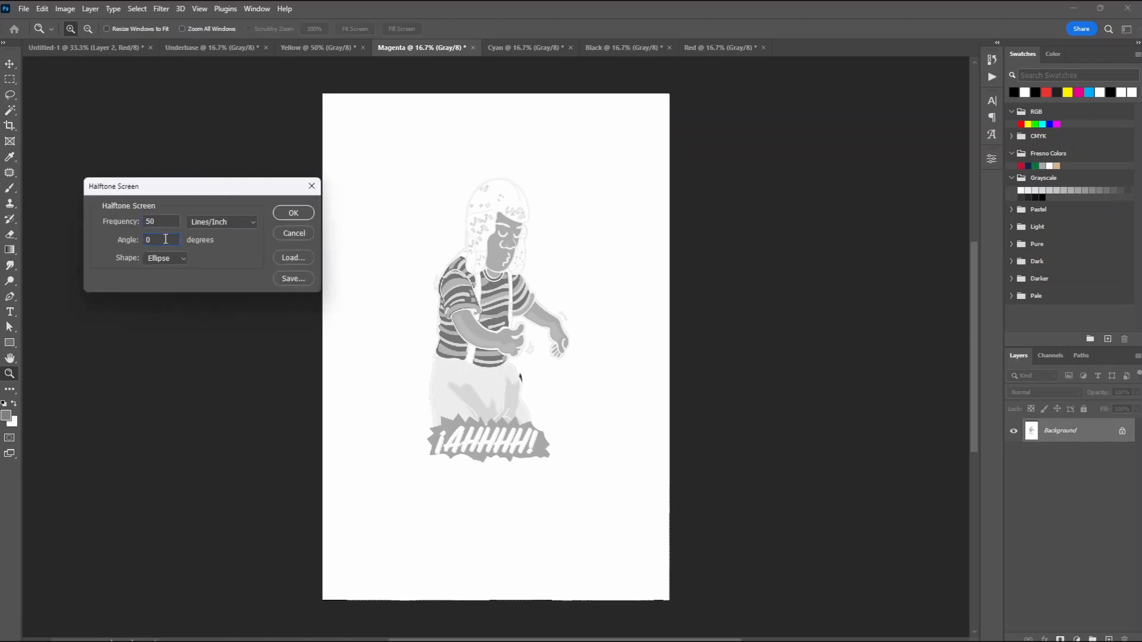
text(75)
click(307, 214)
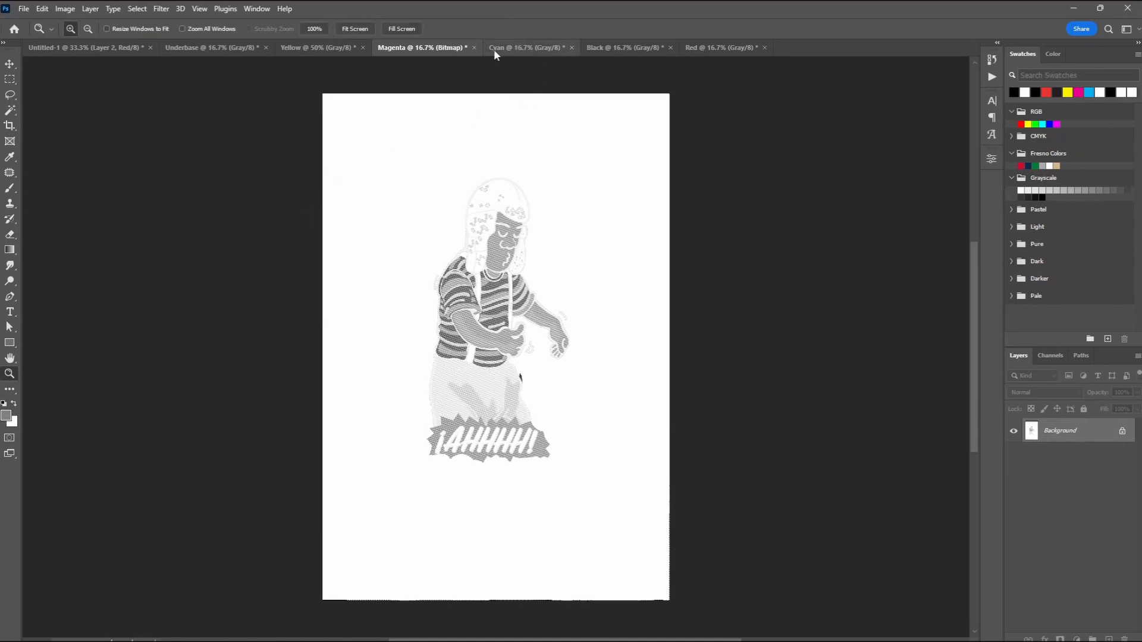
Step: Convert the Magenta document back to Grayscale mode with a size ratio of 1
click(65, 8)
mouse_move(146, 32)
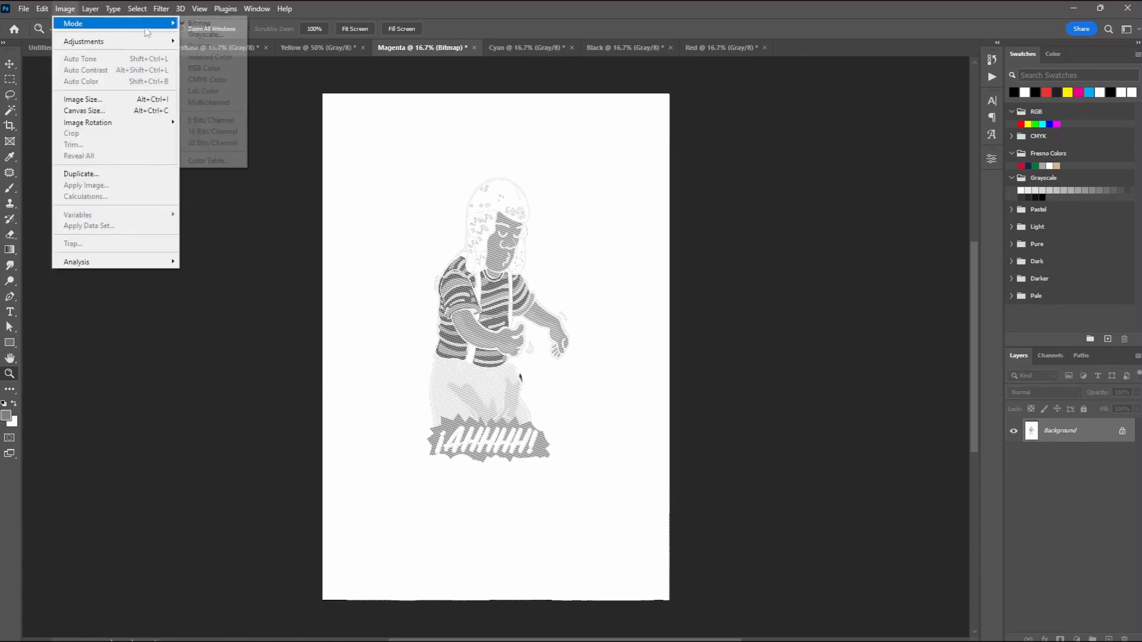
click(200, 34)
click(217, 213)
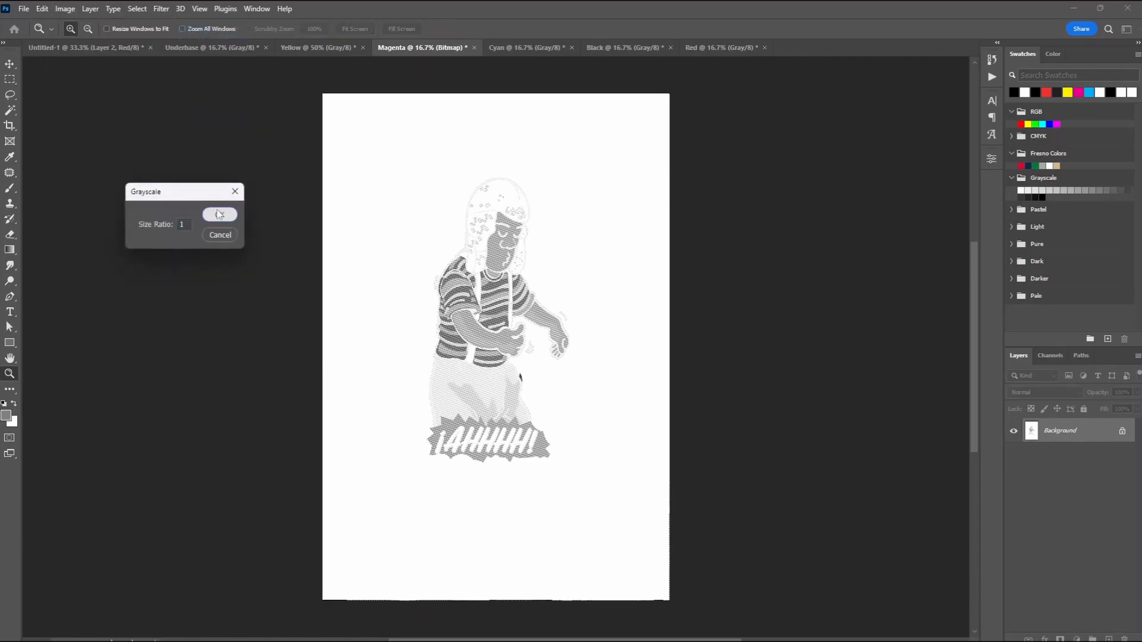
Step: Convert the Cyan document to a 300 pixels/inch halftone bitmap with 50 lines/inch, a 15° angle and the Ellipse shape
click(504, 47)
click(65, 9)
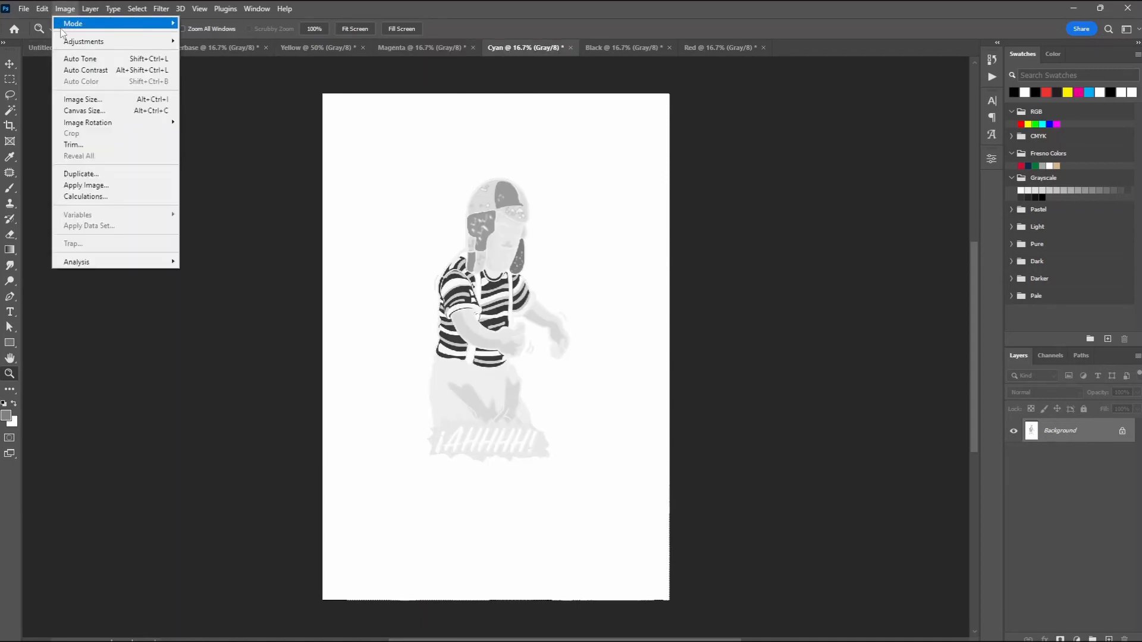
mouse_move(77, 21)
click(203, 21)
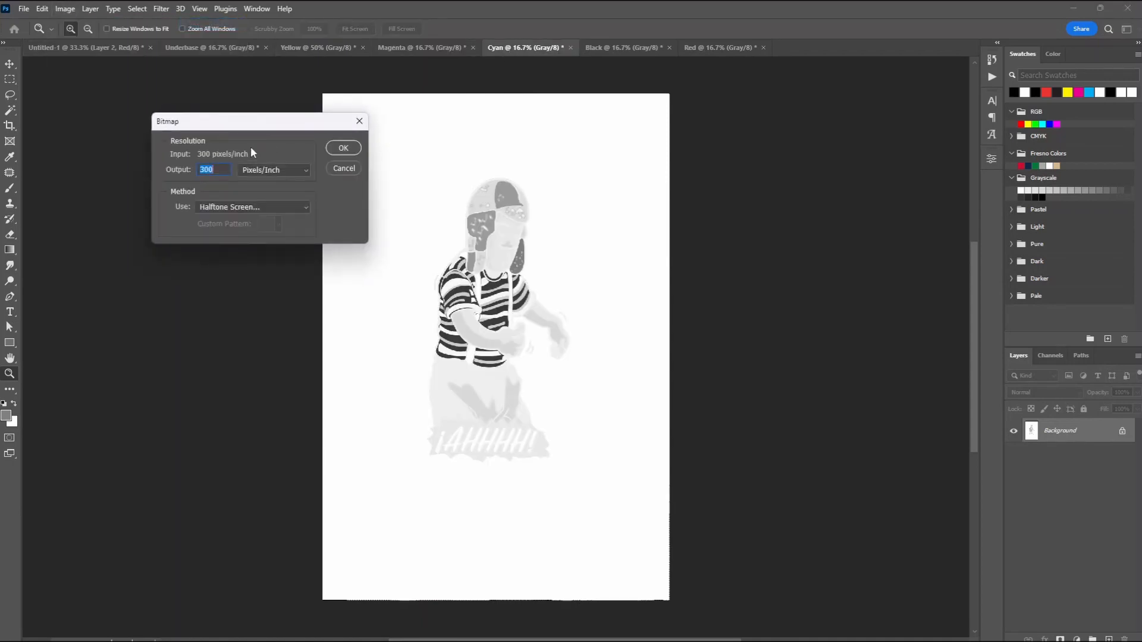
click(343, 147)
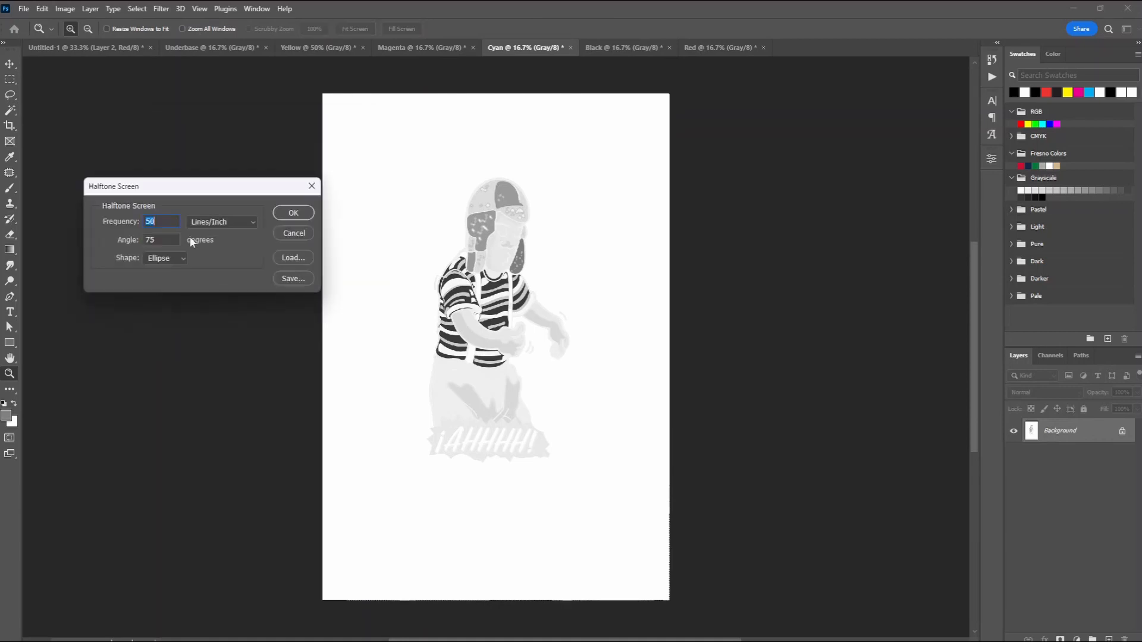
click(169, 242)
text(15)
click(289, 211)
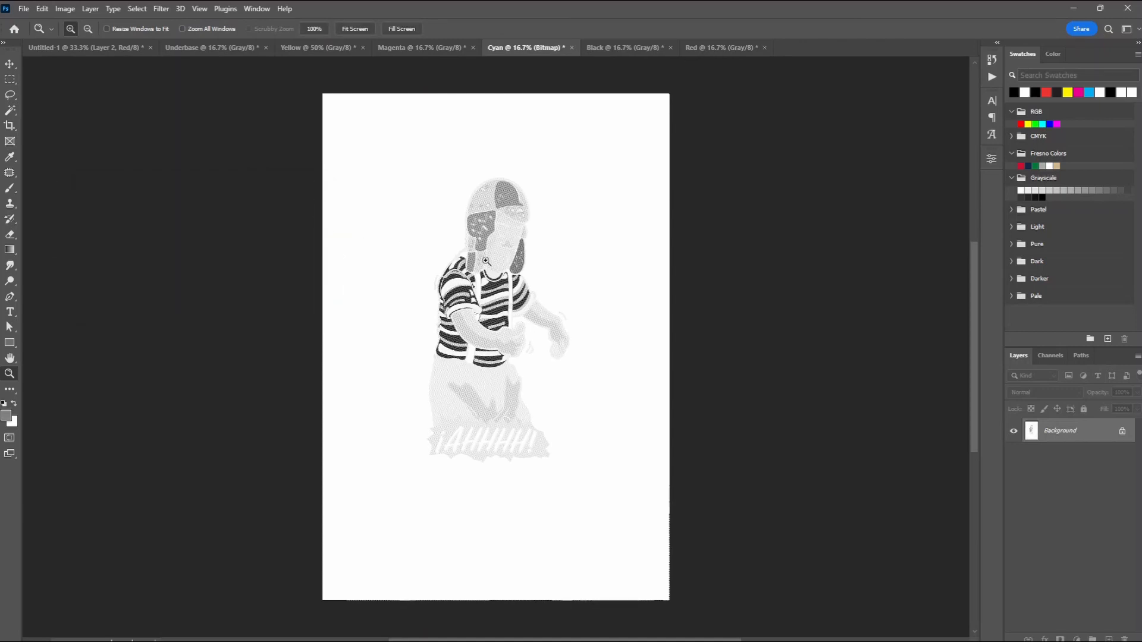
Step: Convert the Cyan document back to Grayscale mode with a size ratio of 1
click(75, 10)
mouse_move(78, 23)
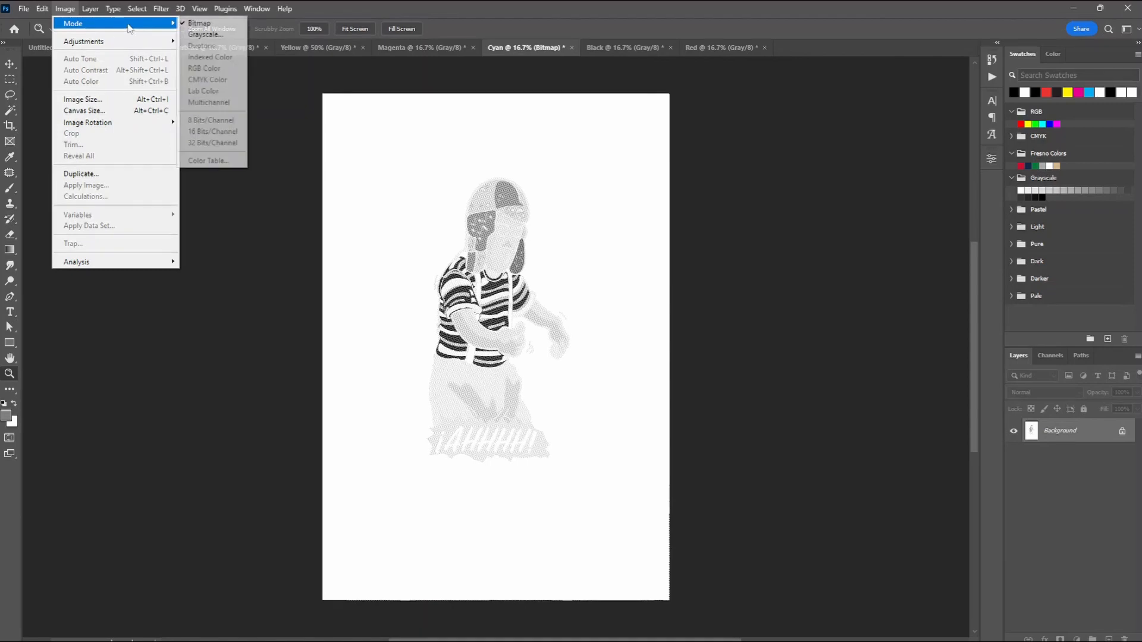
click(203, 33)
click(231, 215)
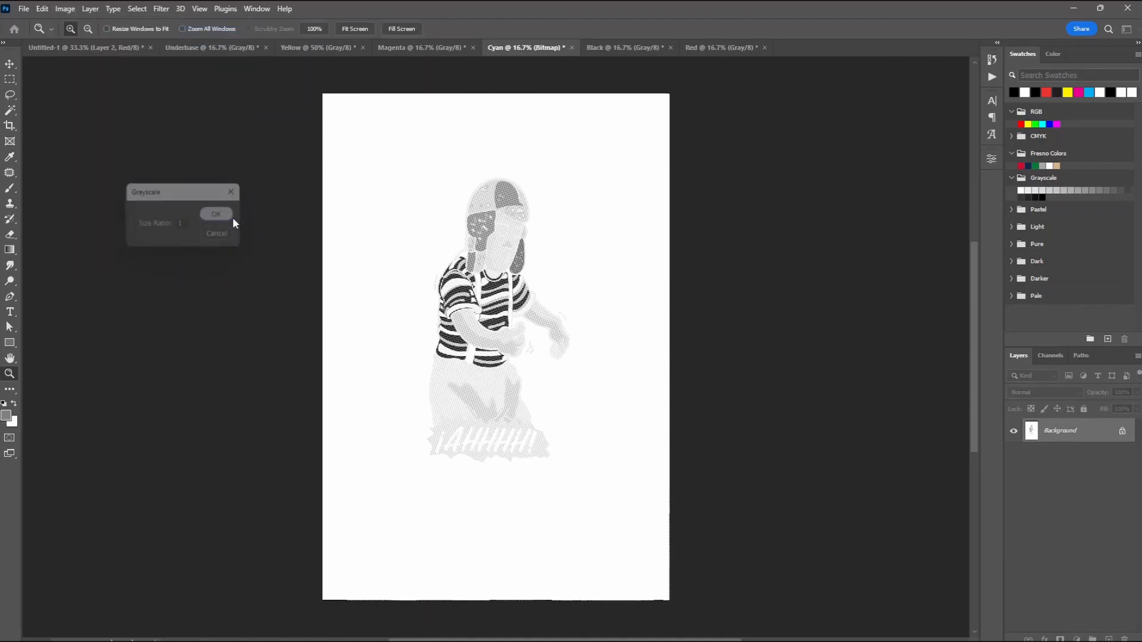
Step: Convert the Black document to a 300 pixels/inch halftone bitmap with 50 lines/inch, a 45° angle and the Ellipse shape
click(609, 46)
click(66, 9)
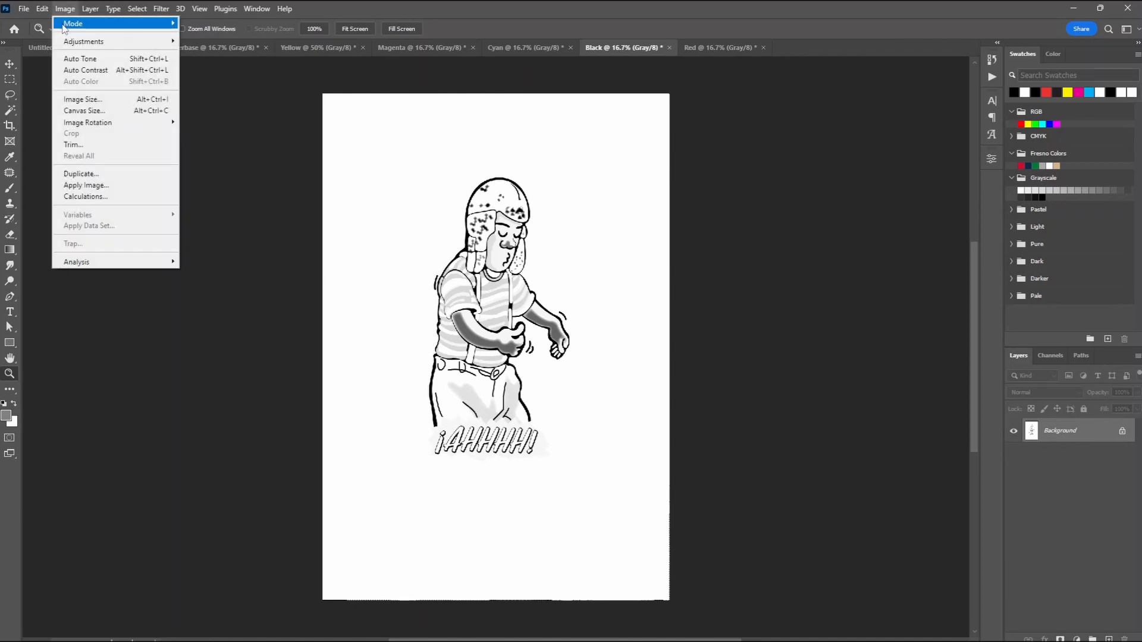
mouse_move(100, 24)
click(237, 22)
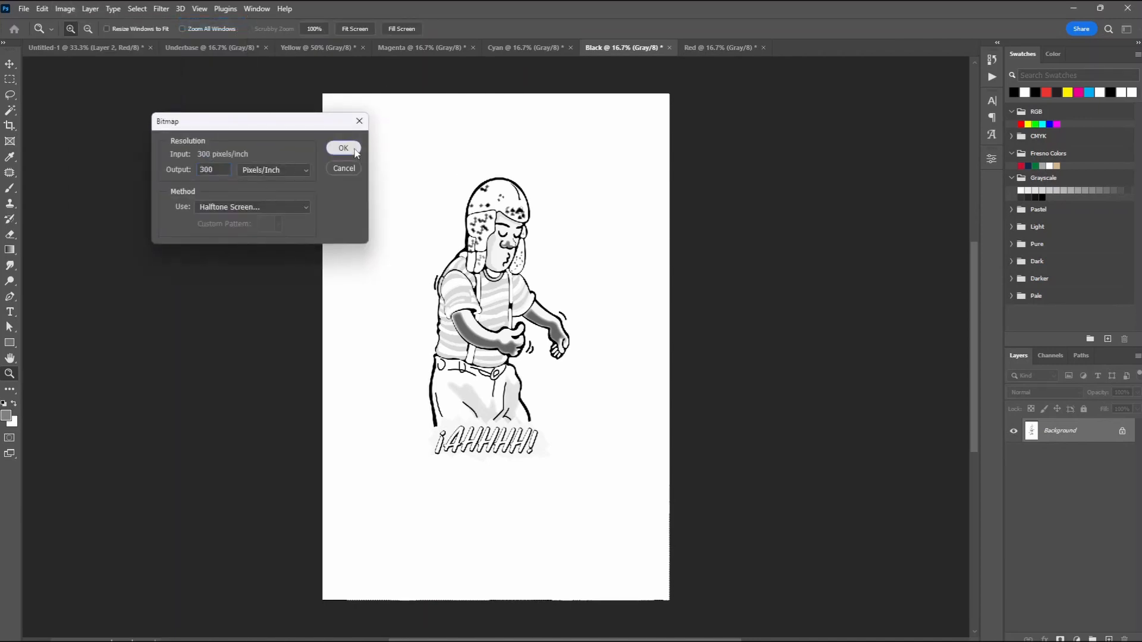
click(343, 148)
key(Tab)
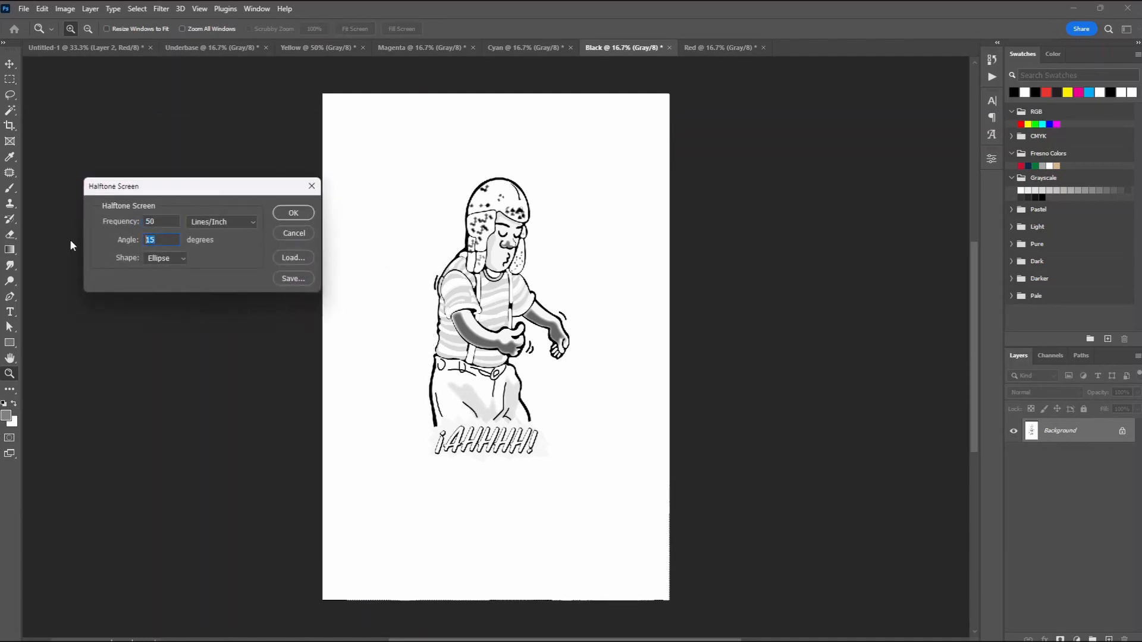
text(45)
click(301, 211)
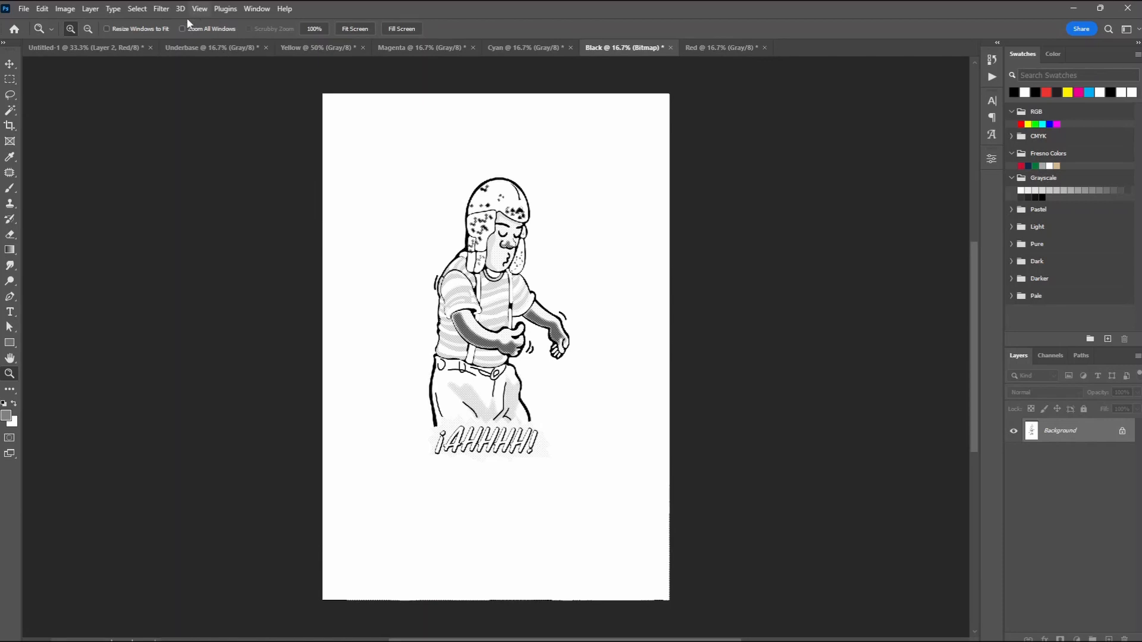
Step: Convert the Black document back to Grayscale mode with a size ratio of 1
click(58, 12)
mouse_move(90, 24)
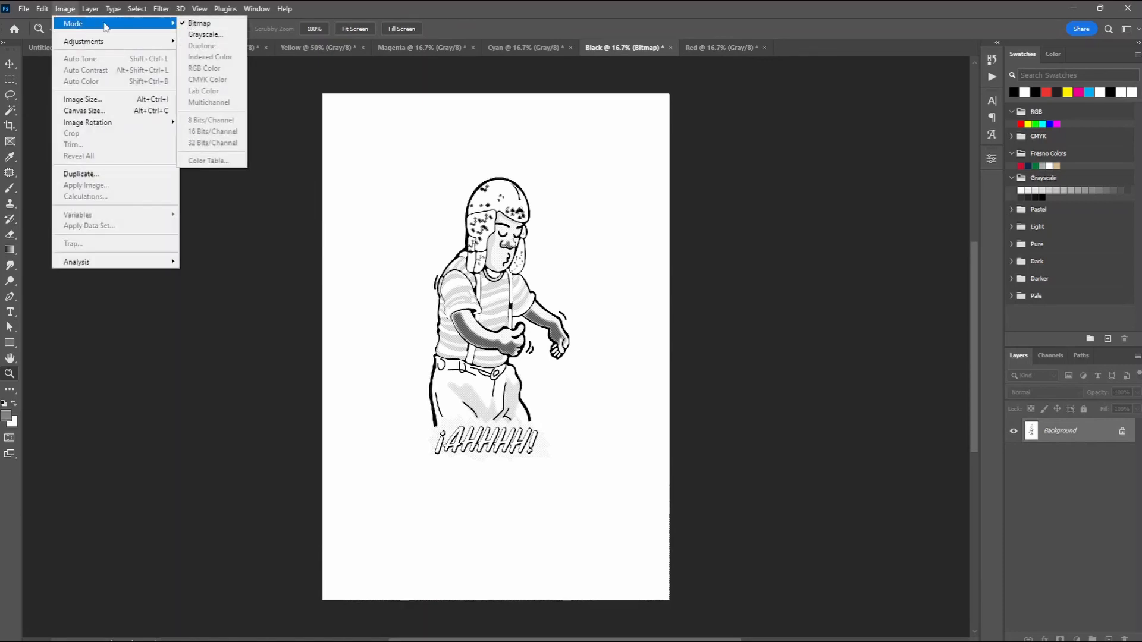
click(206, 36)
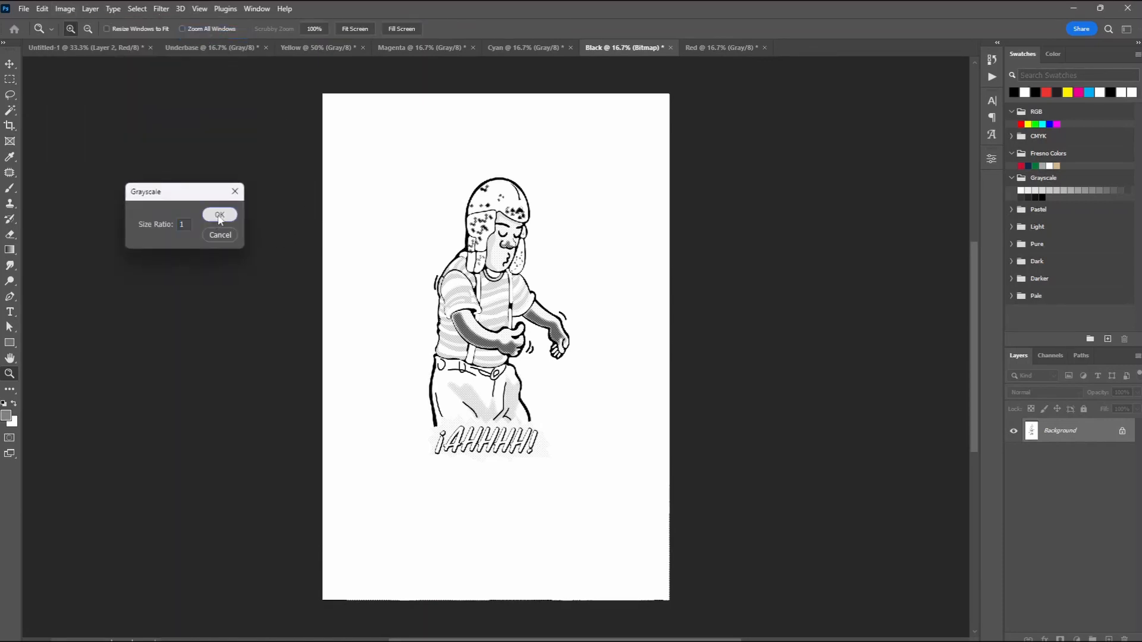
click(220, 214)
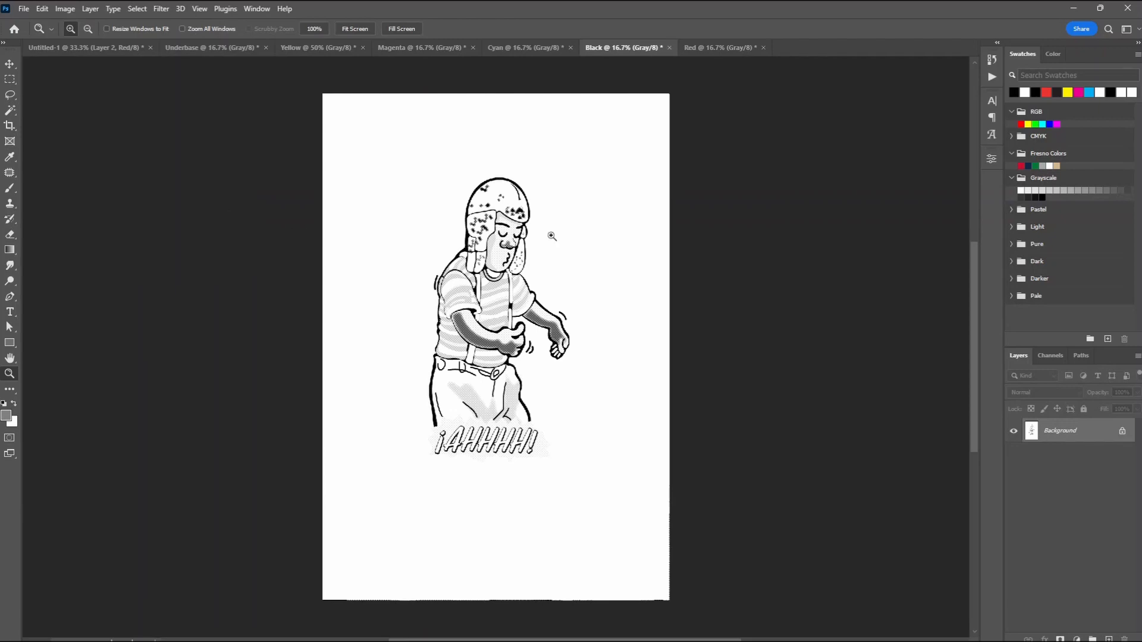
Step: Create a new 11 x 17 inch CMYK document at 300 pixels/inch with a transparent background
click(750, 45)
click(541, 50)
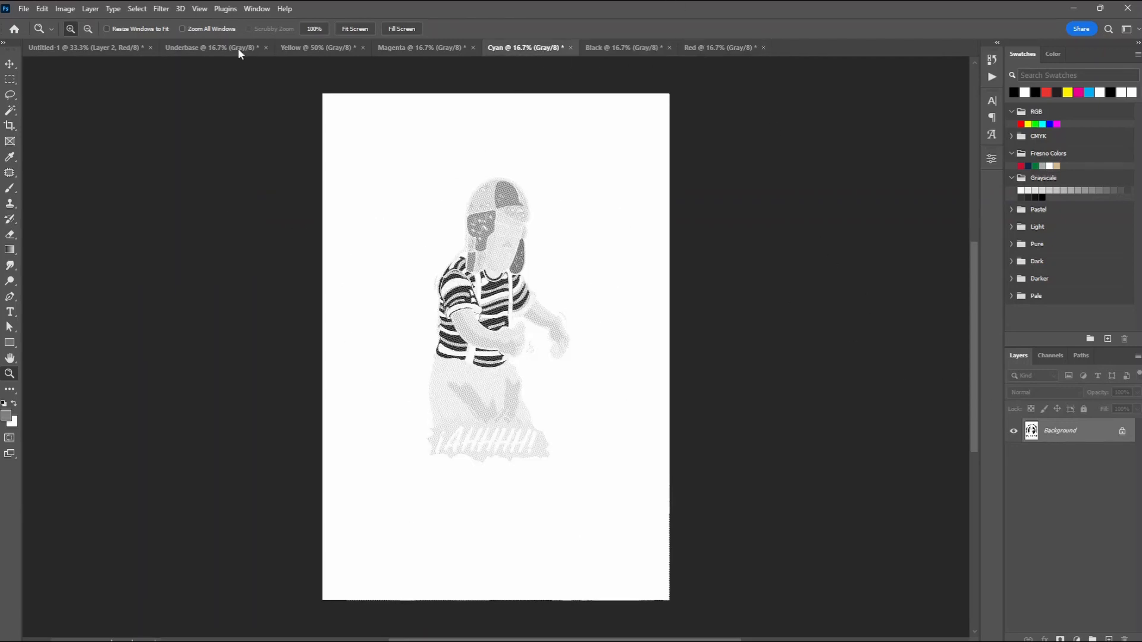
click(207, 50)
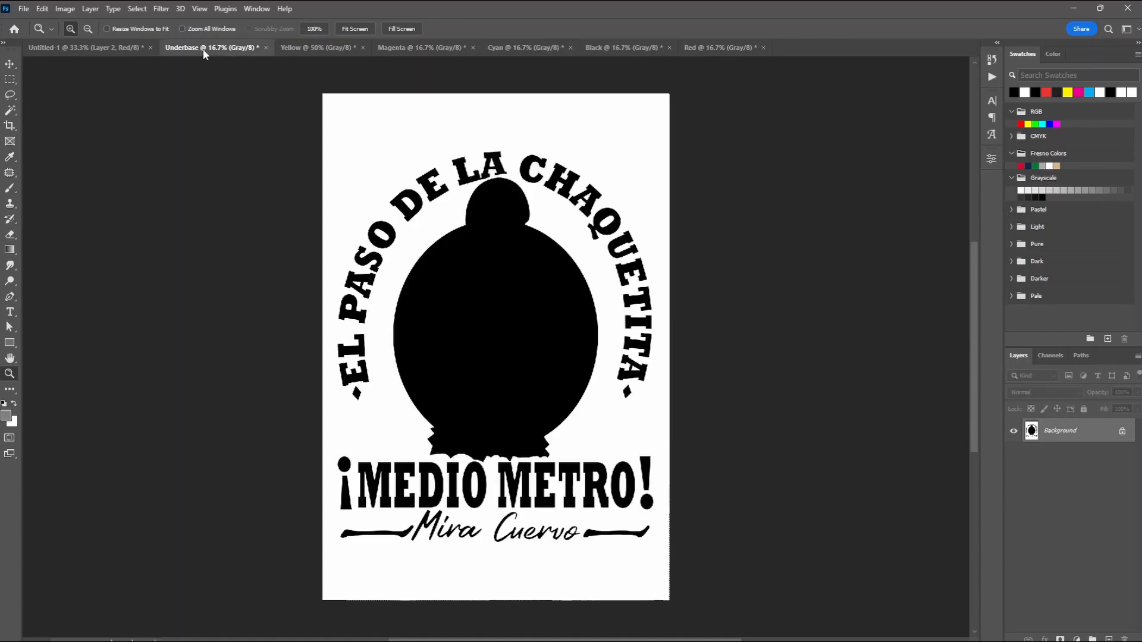
click(22, 9)
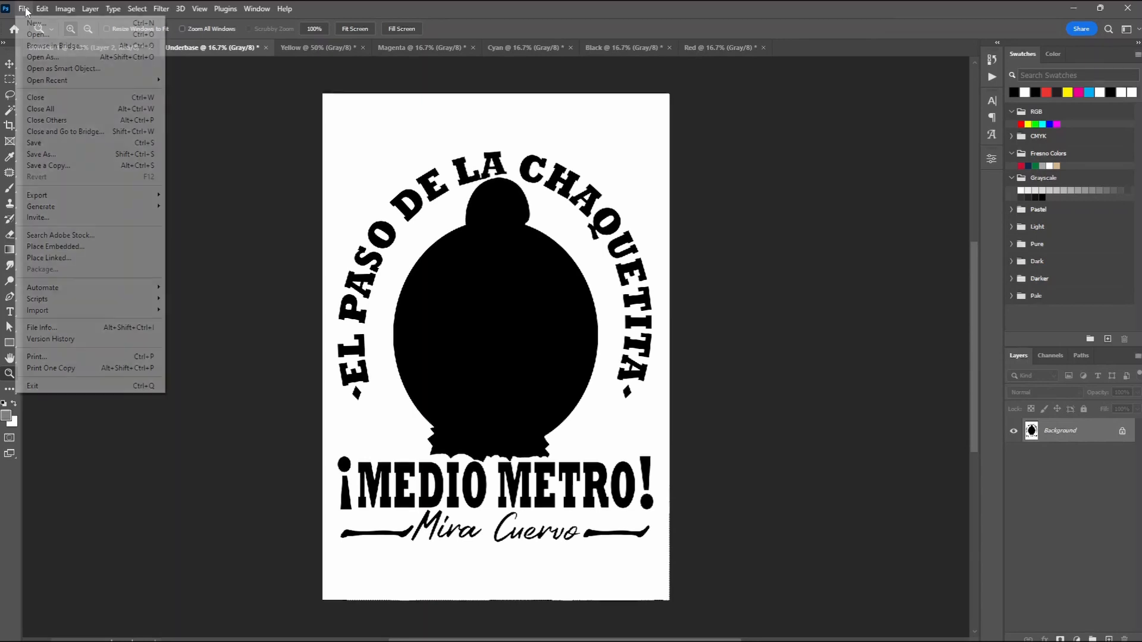
click(28, 24)
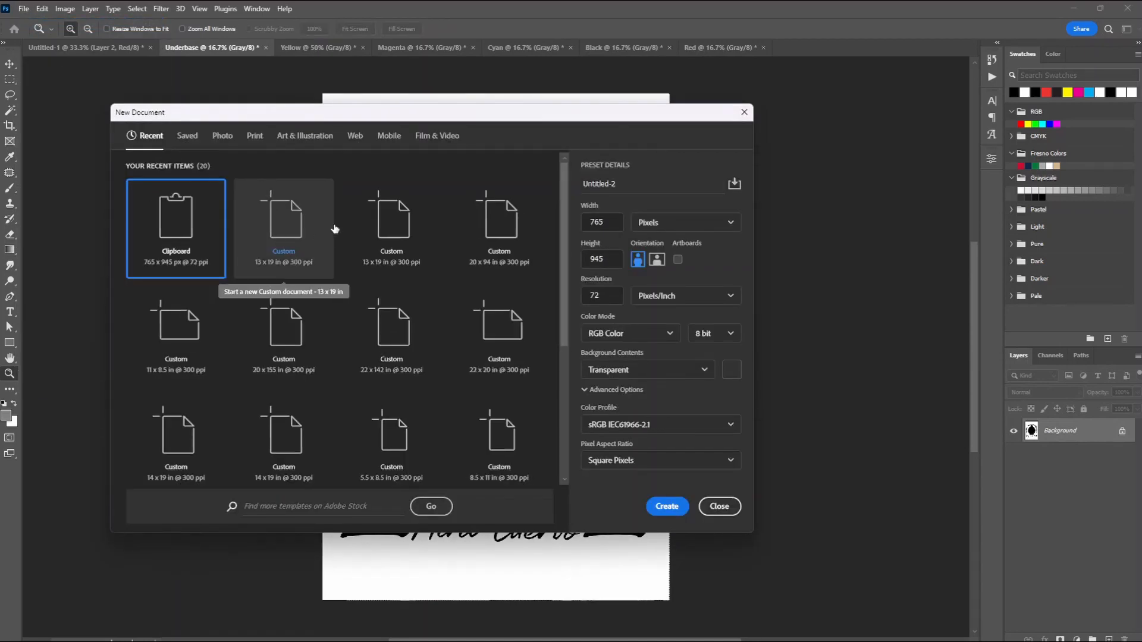
click(292, 219)
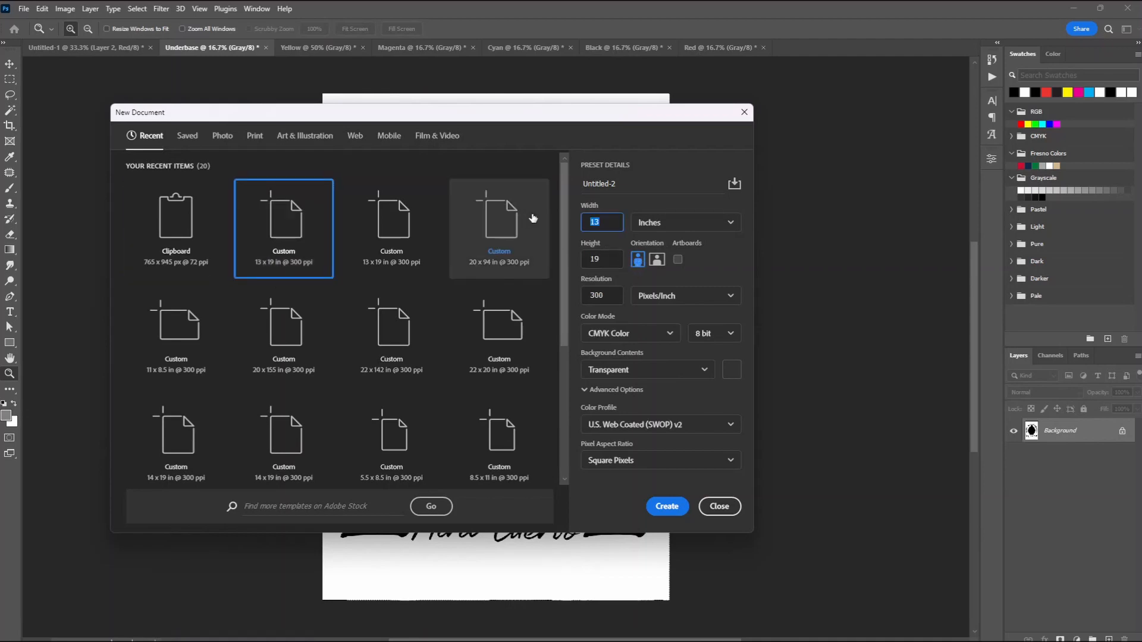
text(11)
key(Tab)
text(17)
click(678, 513)
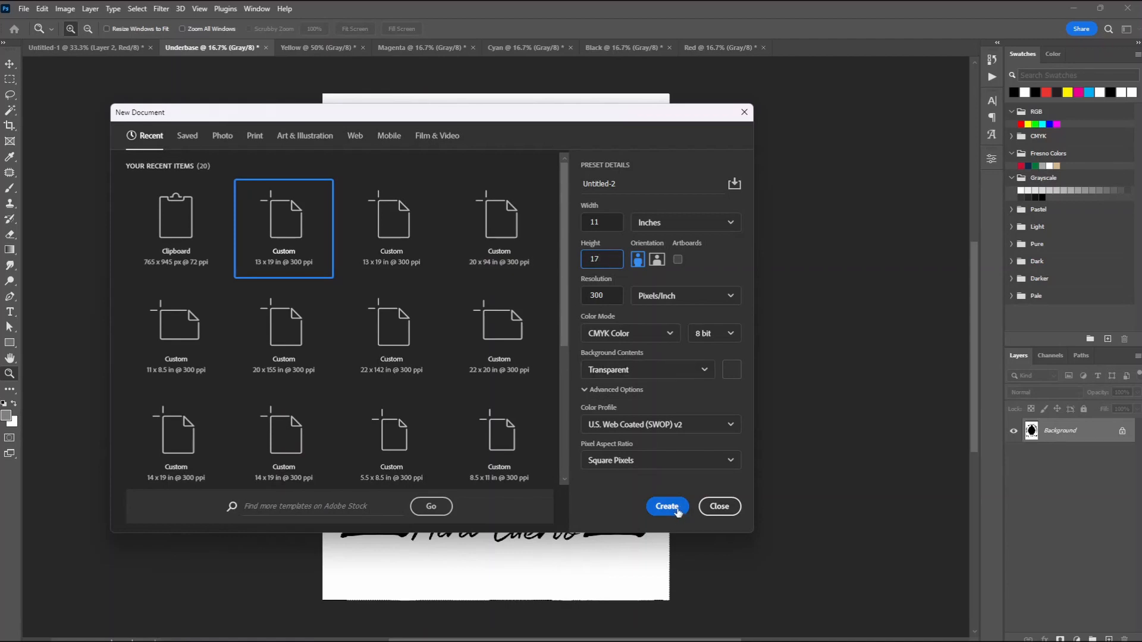
click(666, 506)
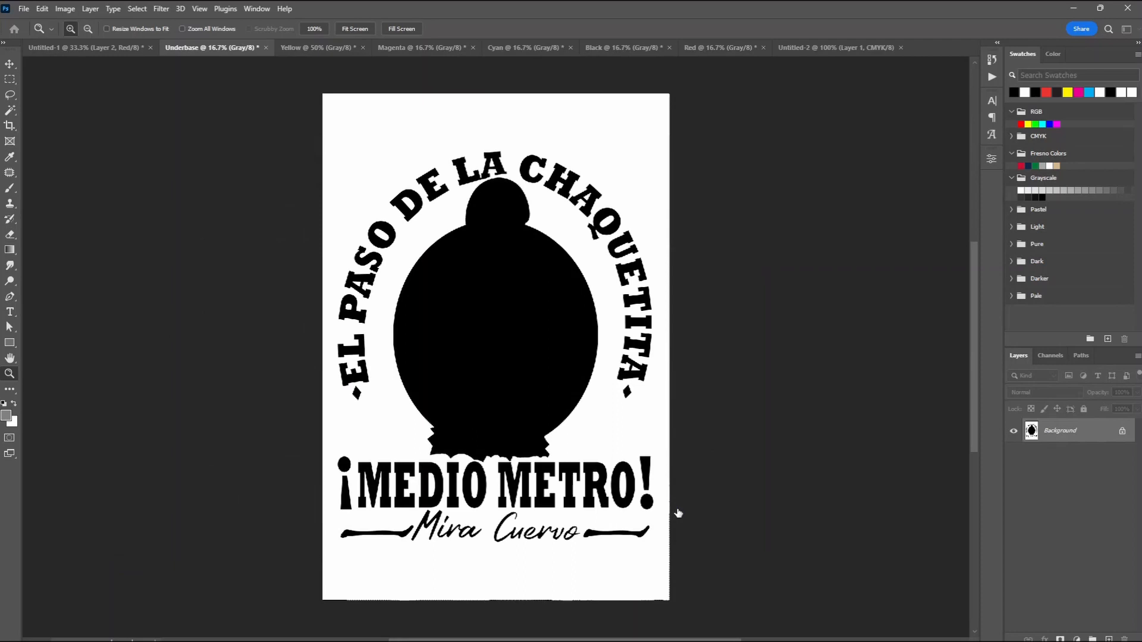
Step: Switch to Illustrator and copy the group of black registration marks from the artwork
mouse_move(564, 641)
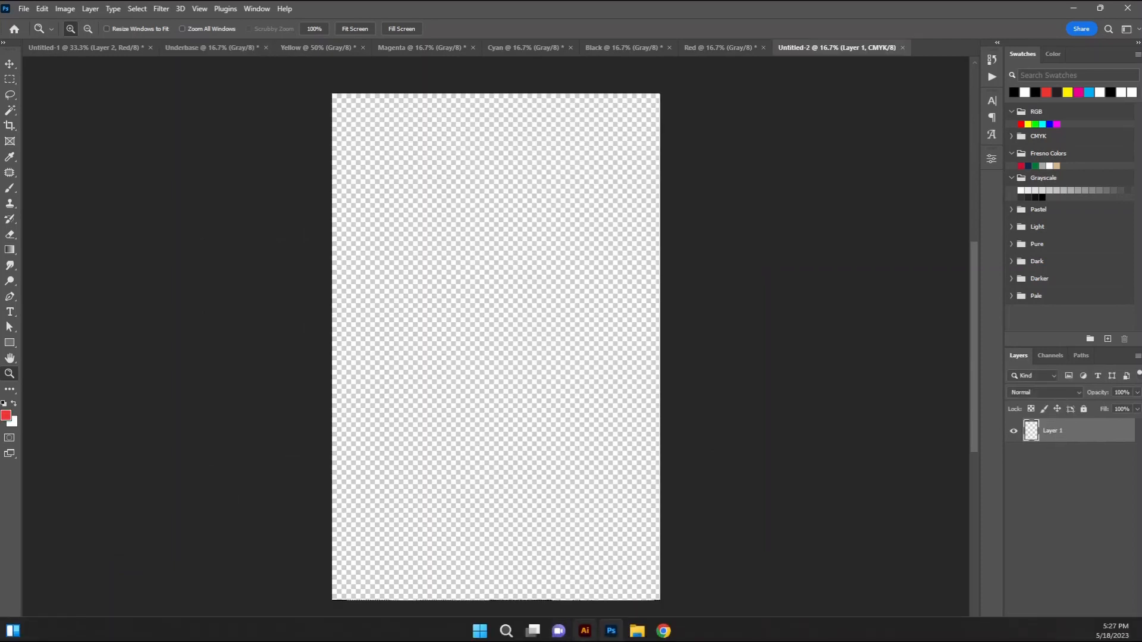
click(586, 632)
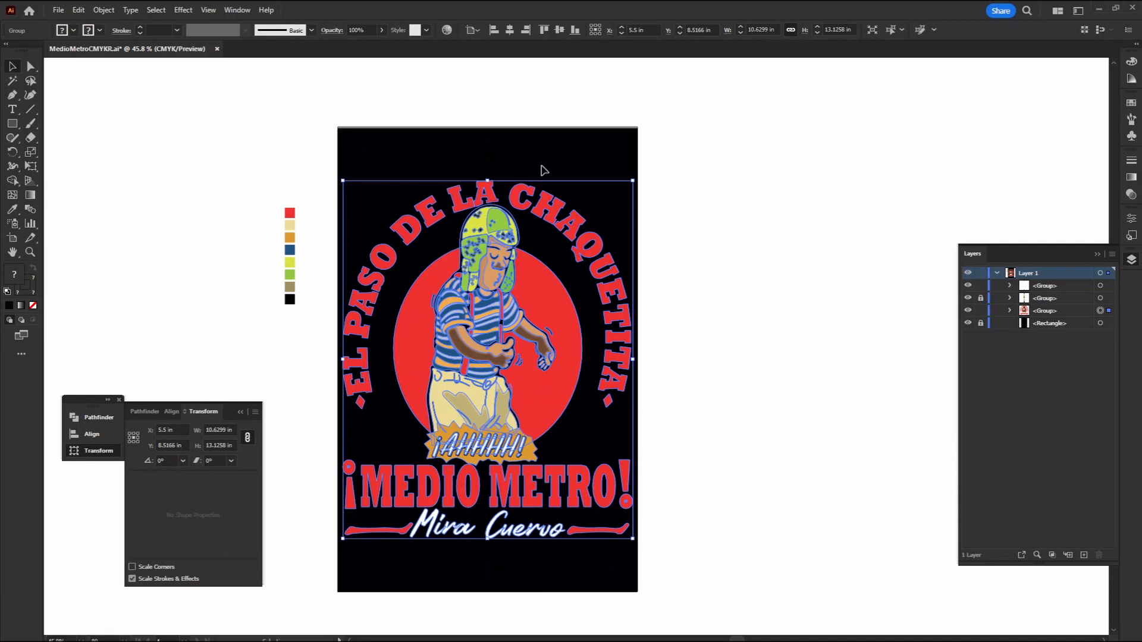
click(491, 156)
click(491, 156)
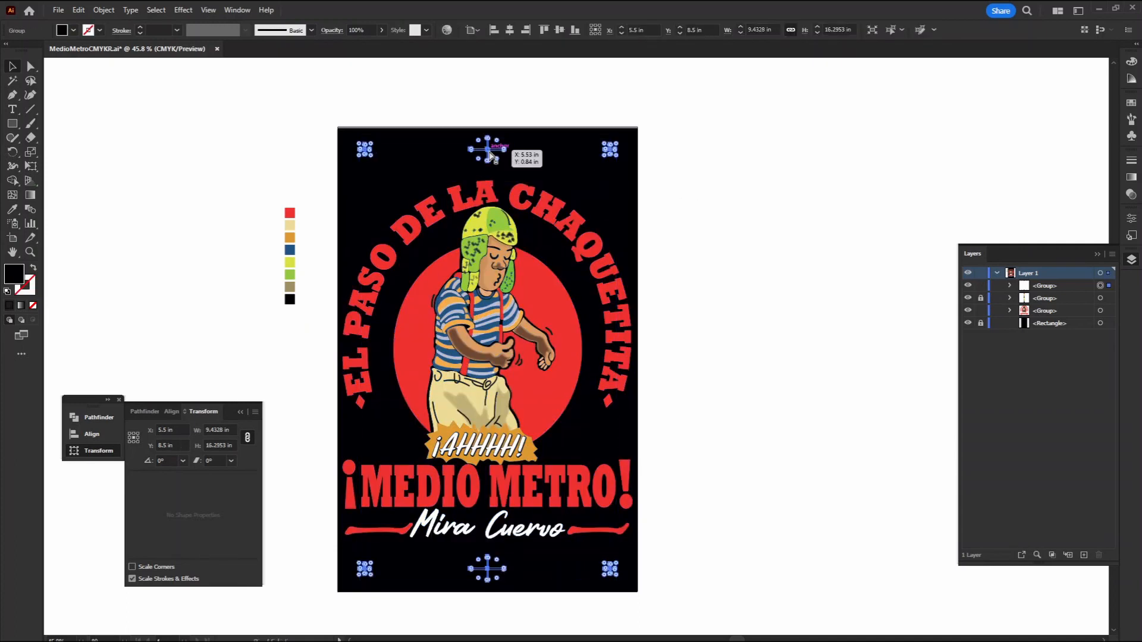
Step: Switch back to Photoshop and paste the registration marks into the blank Untitled-2 document, committing their placement
click(613, 634)
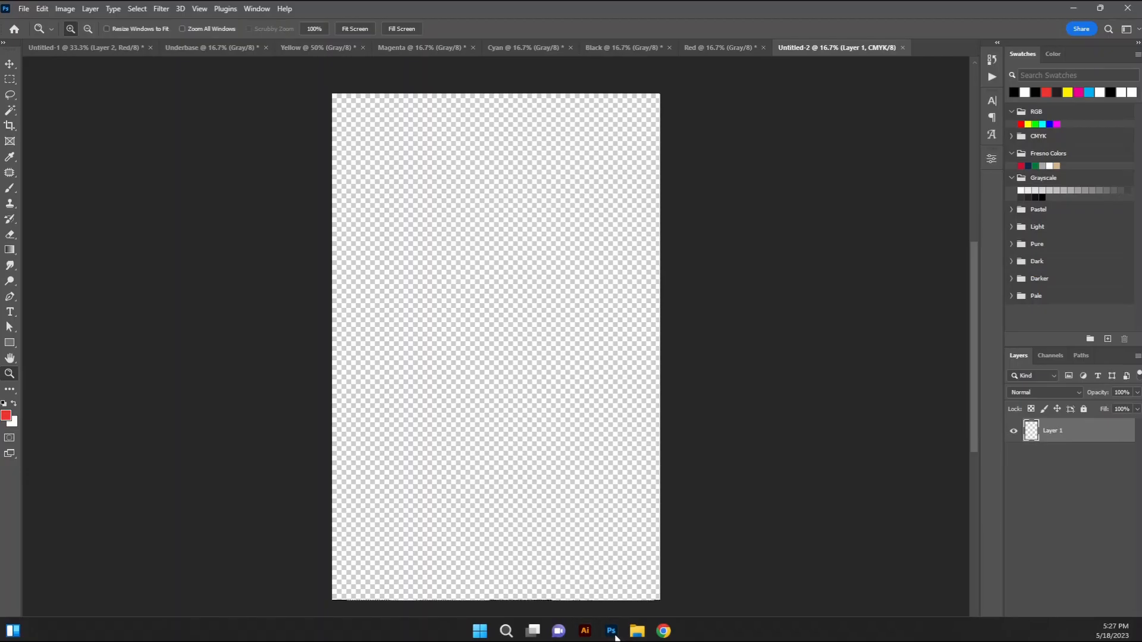
key(ctrl+v)
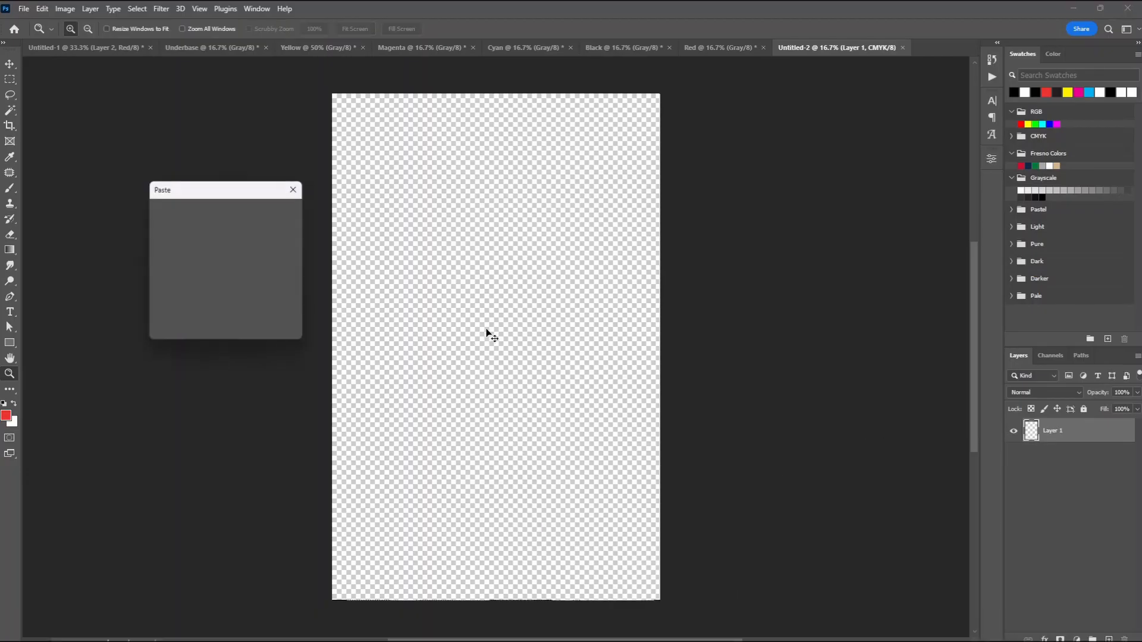
click(280, 217)
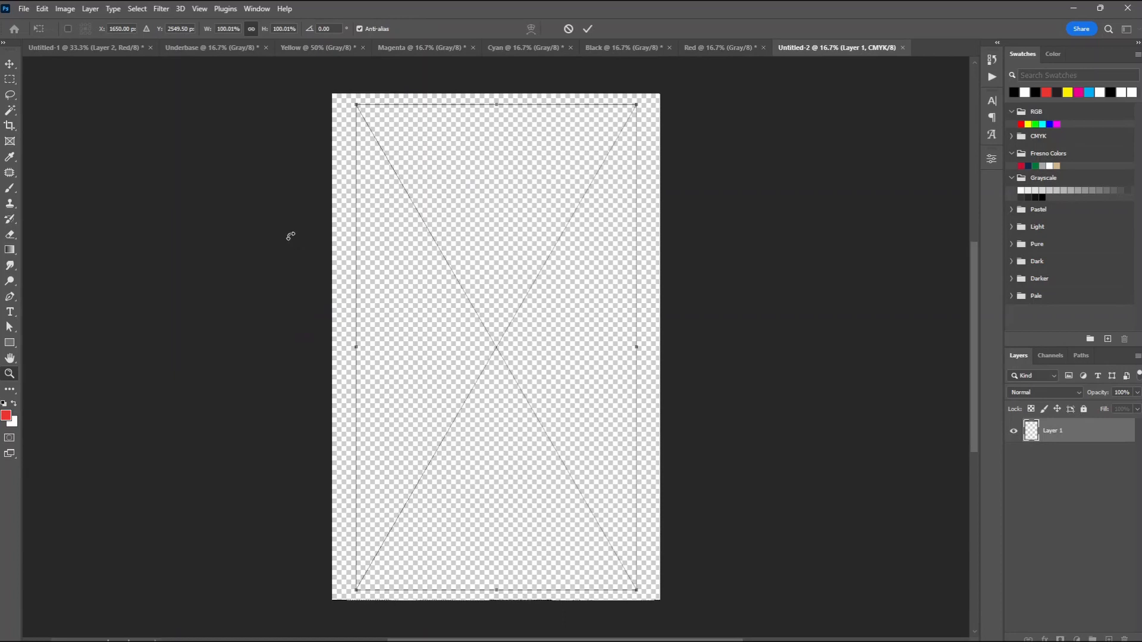
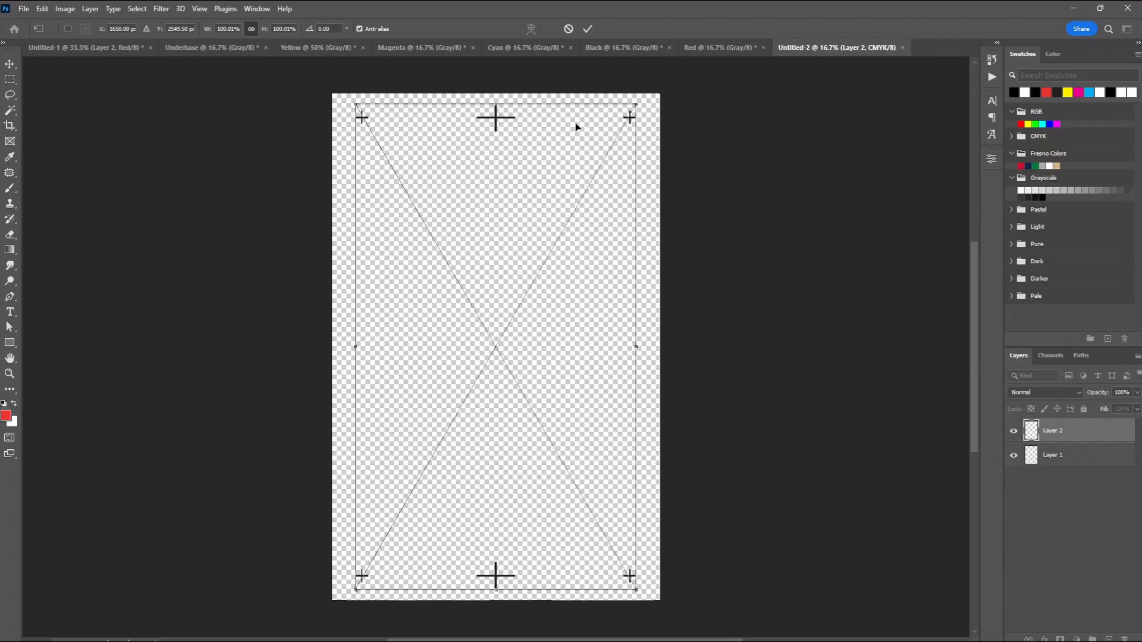
click(589, 28)
key(z)
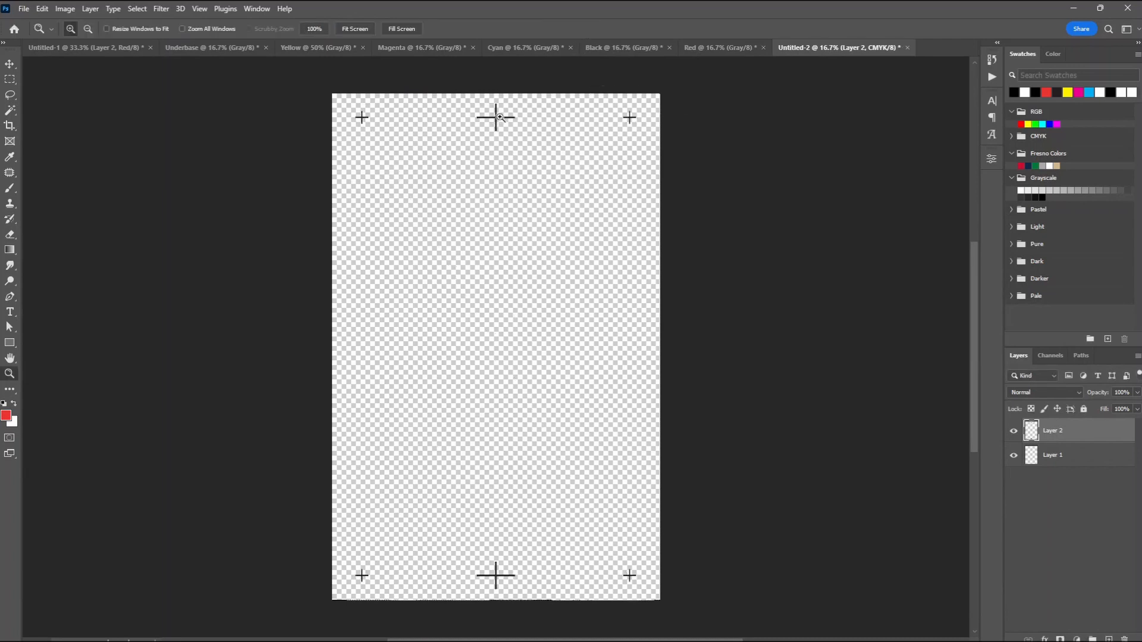
right_click(1069, 442)
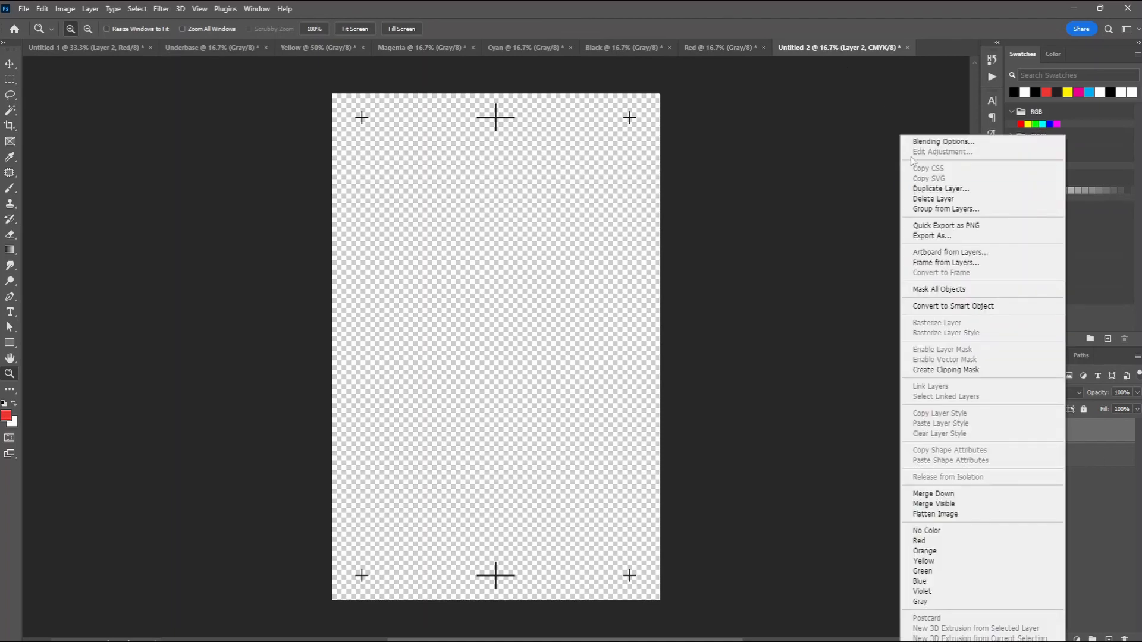
click(943, 199)
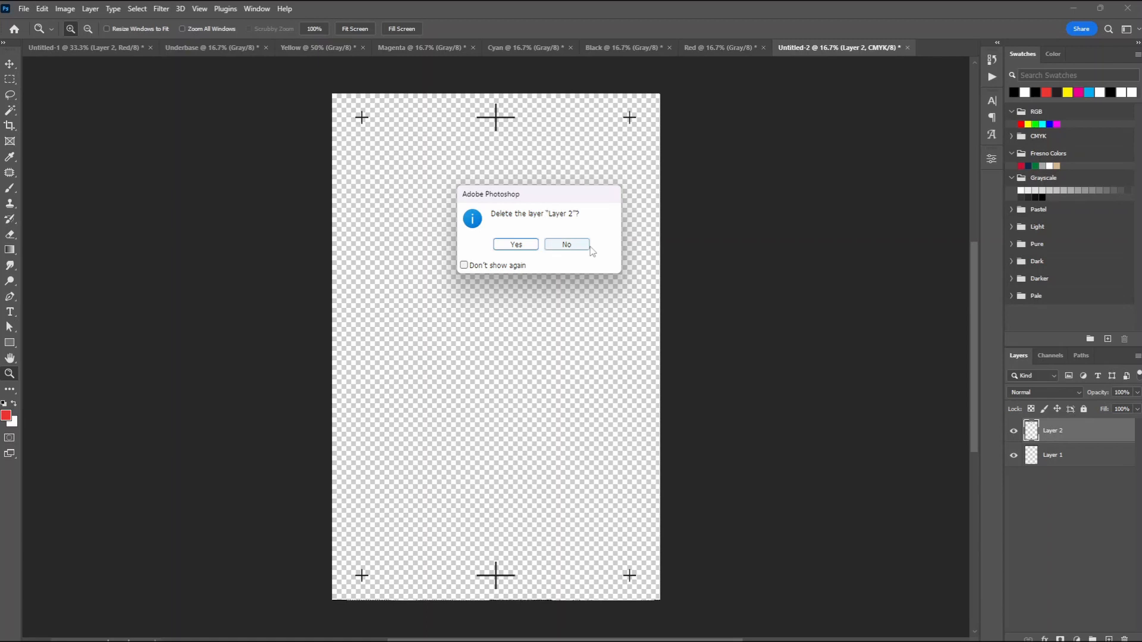
click(570, 244)
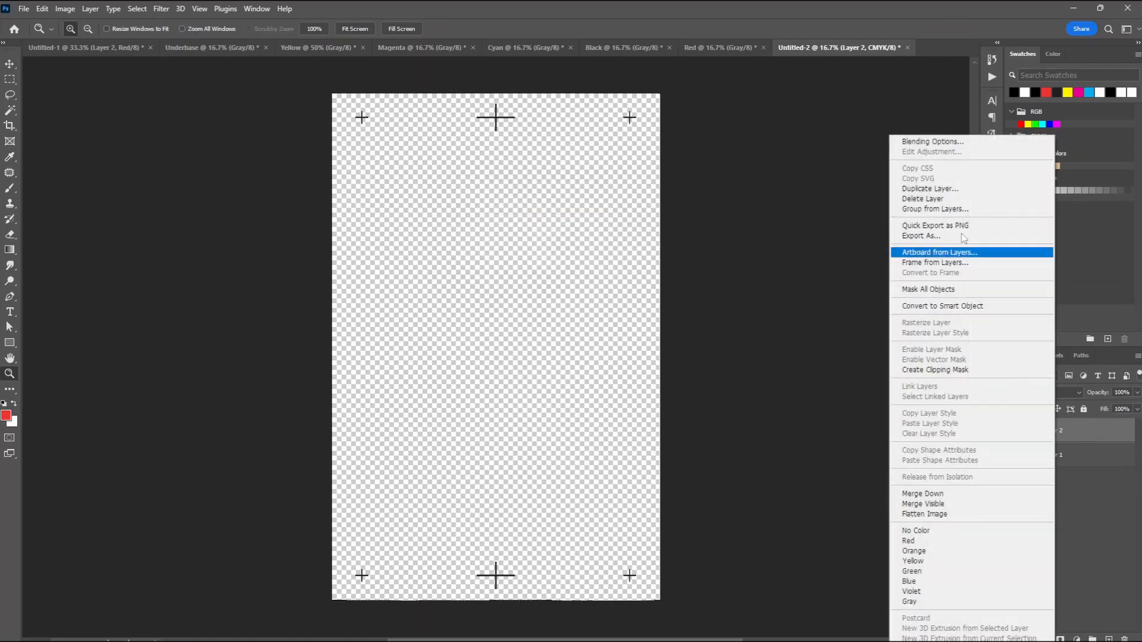
Step: Duplicate the registration marks layer into the Underbase document
click(952, 191)
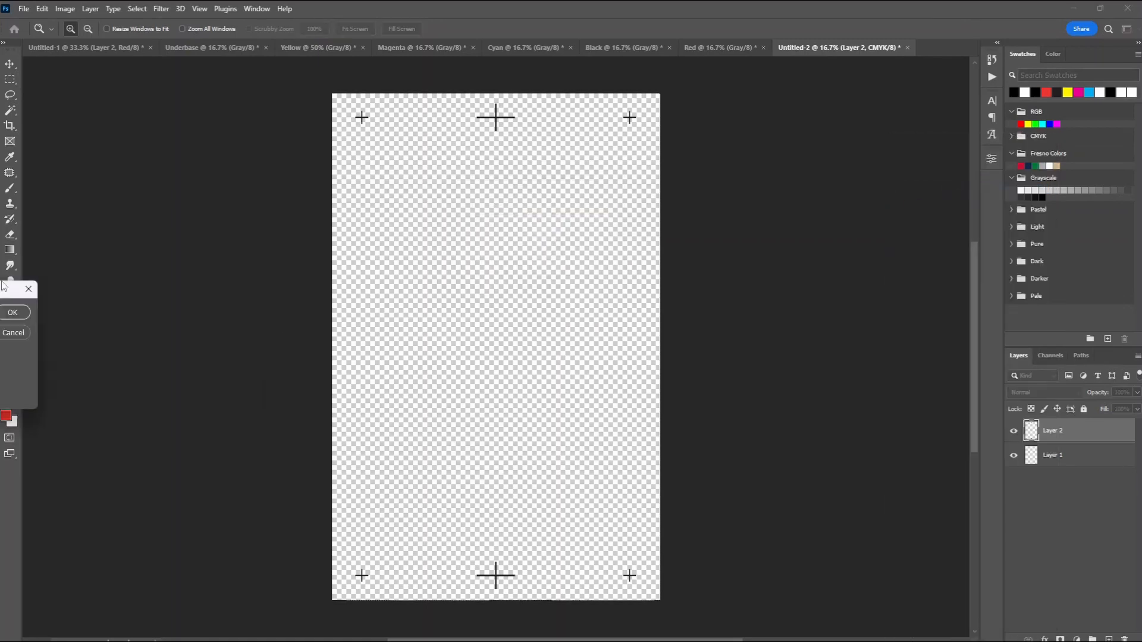
click(828, 289)
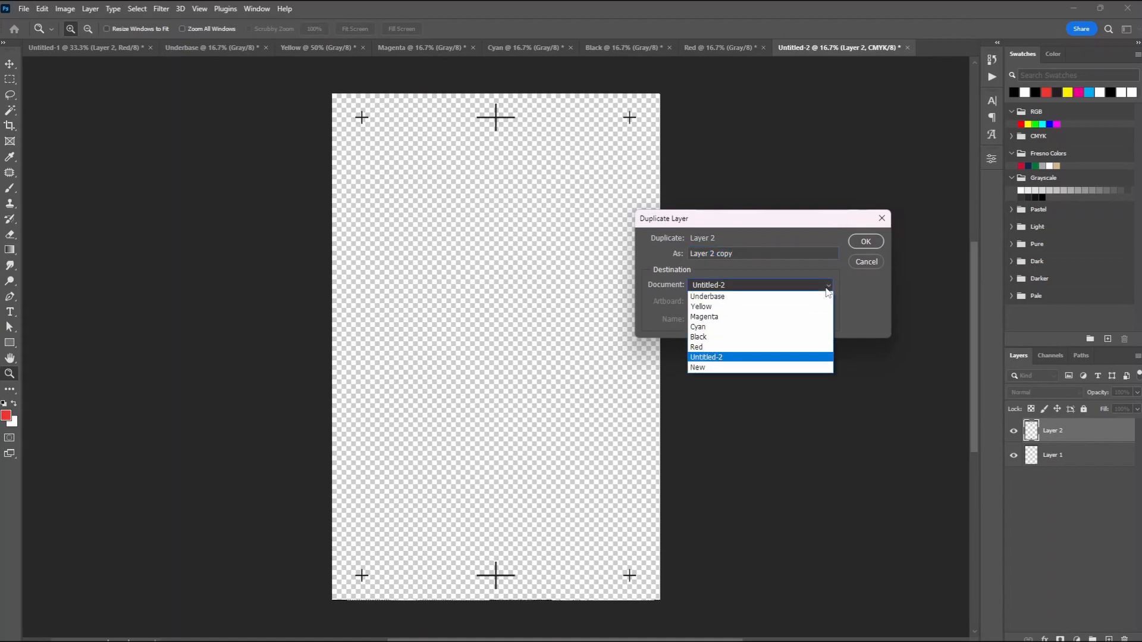
click(738, 297)
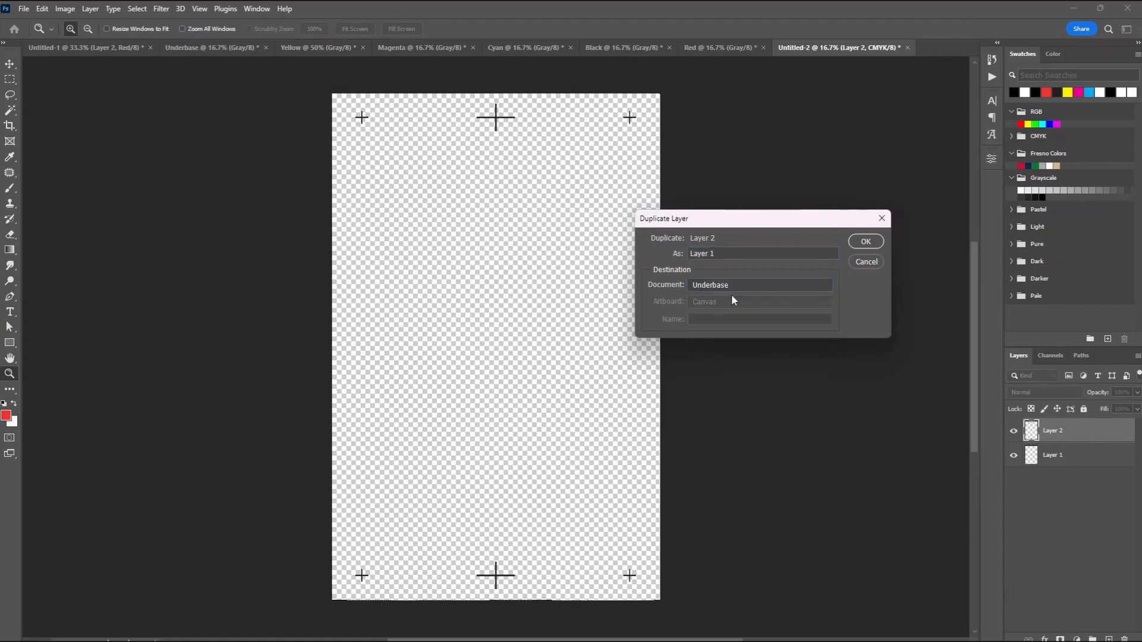
click(864, 244)
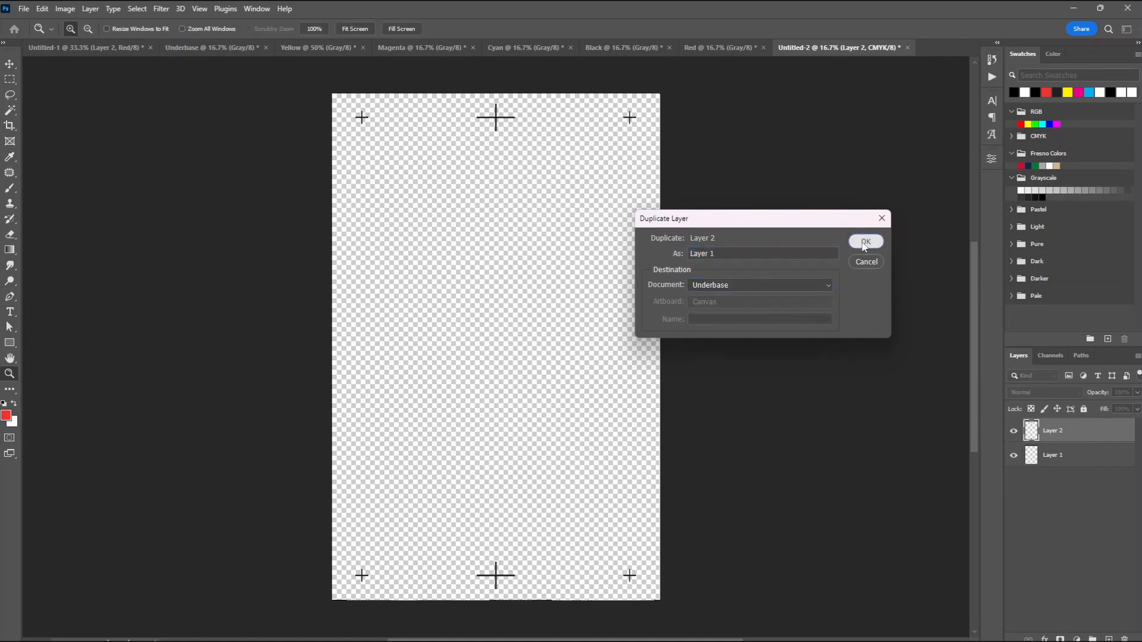
Step: Duplicate the registration marks layer into the Yellow document
right_click(1065, 433)
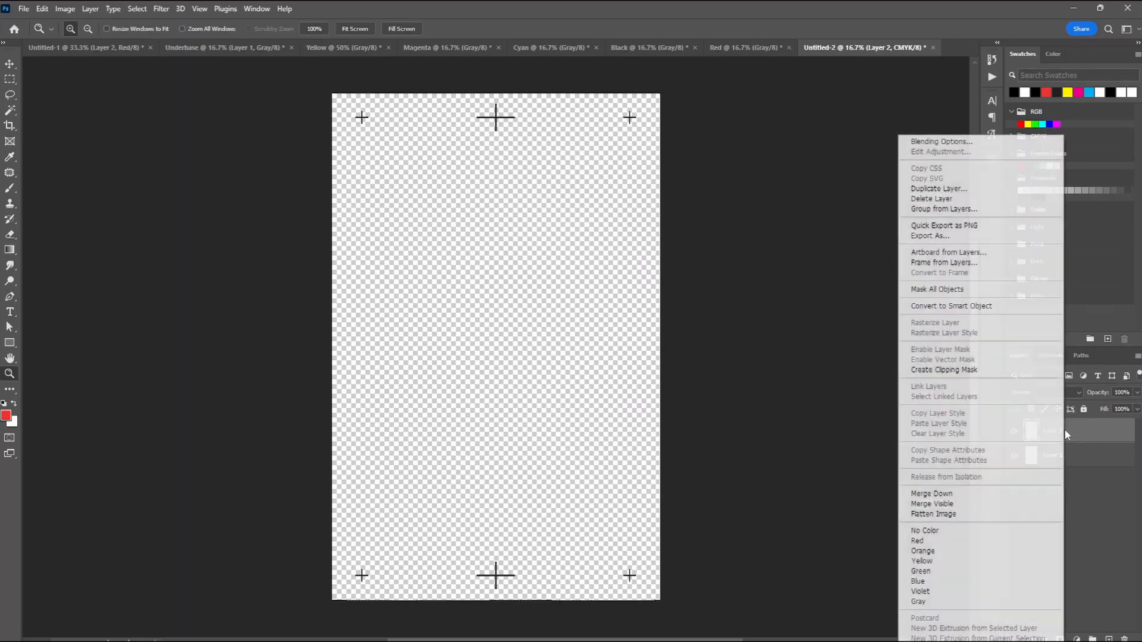
click(949, 190)
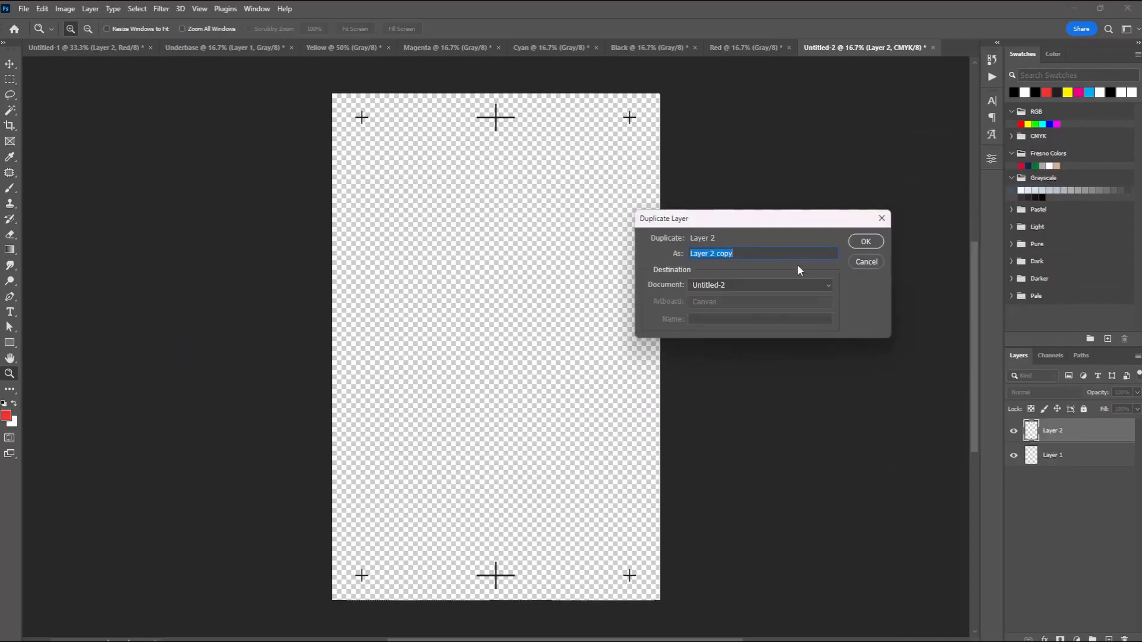
click(764, 287)
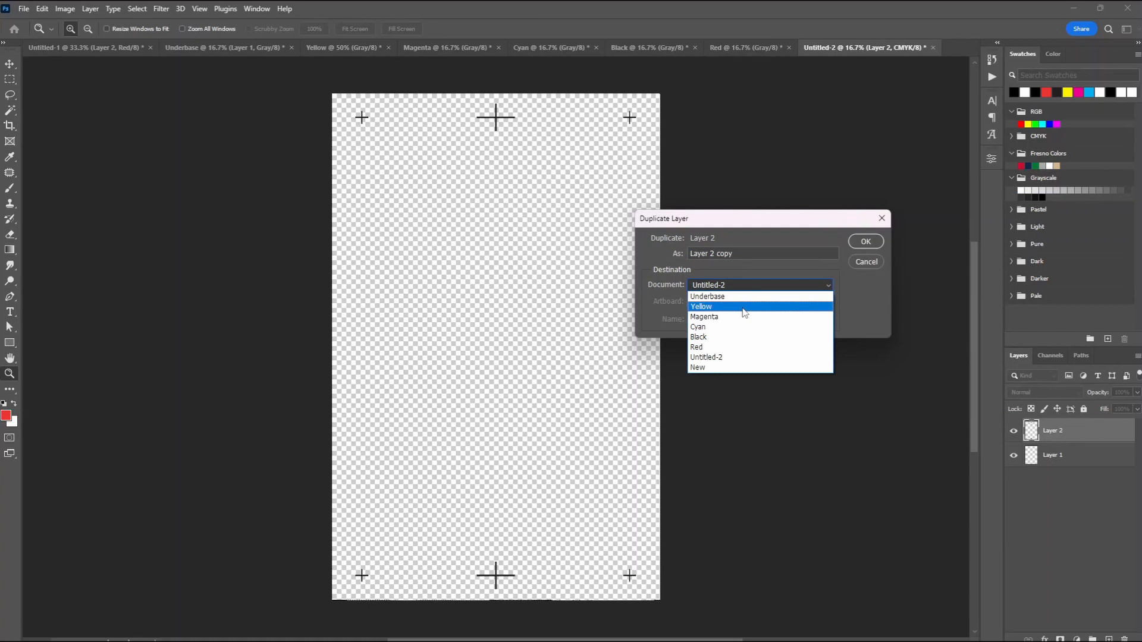
click(714, 306)
click(865, 241)
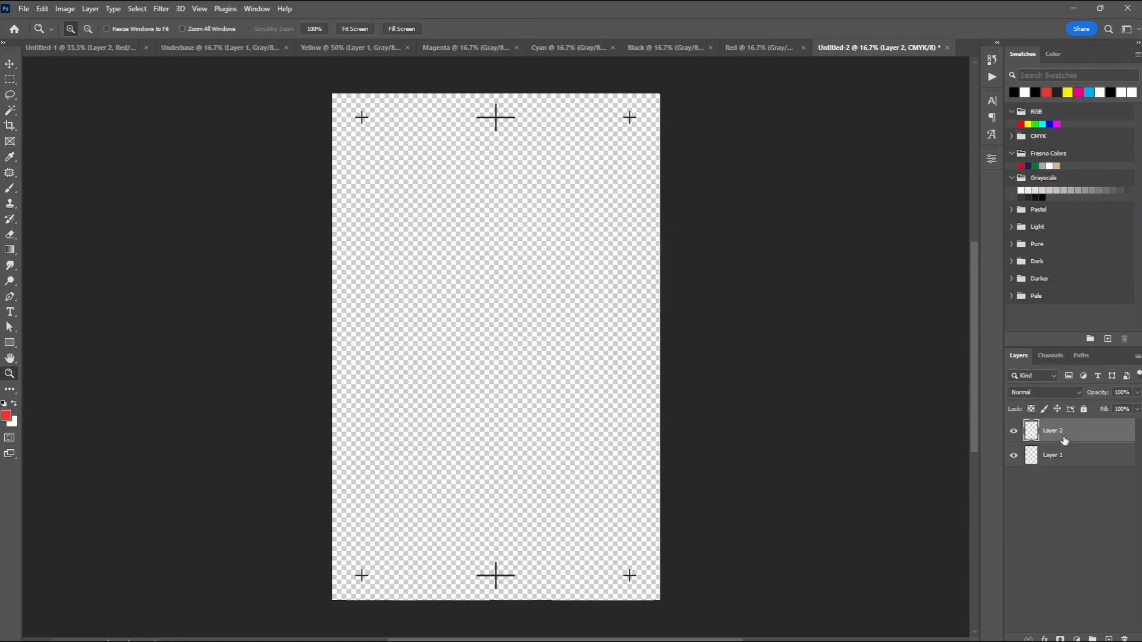
Step: Duplicate the registration marks layer into the Magenta document
right_click(1065, 442)
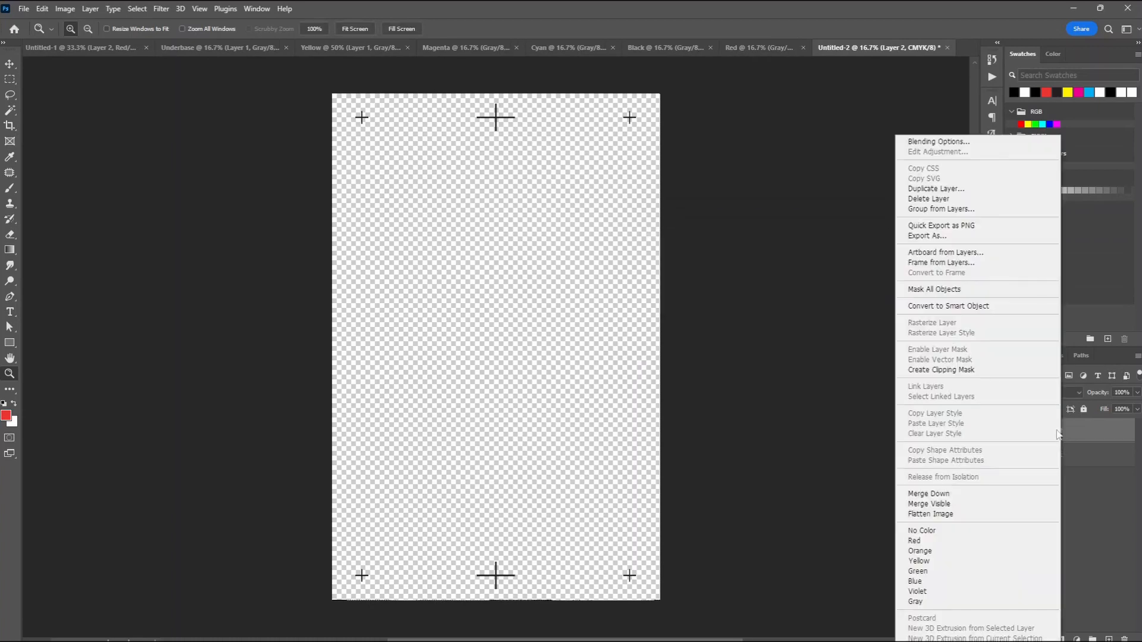
click(956, 189)
click(747, 288)
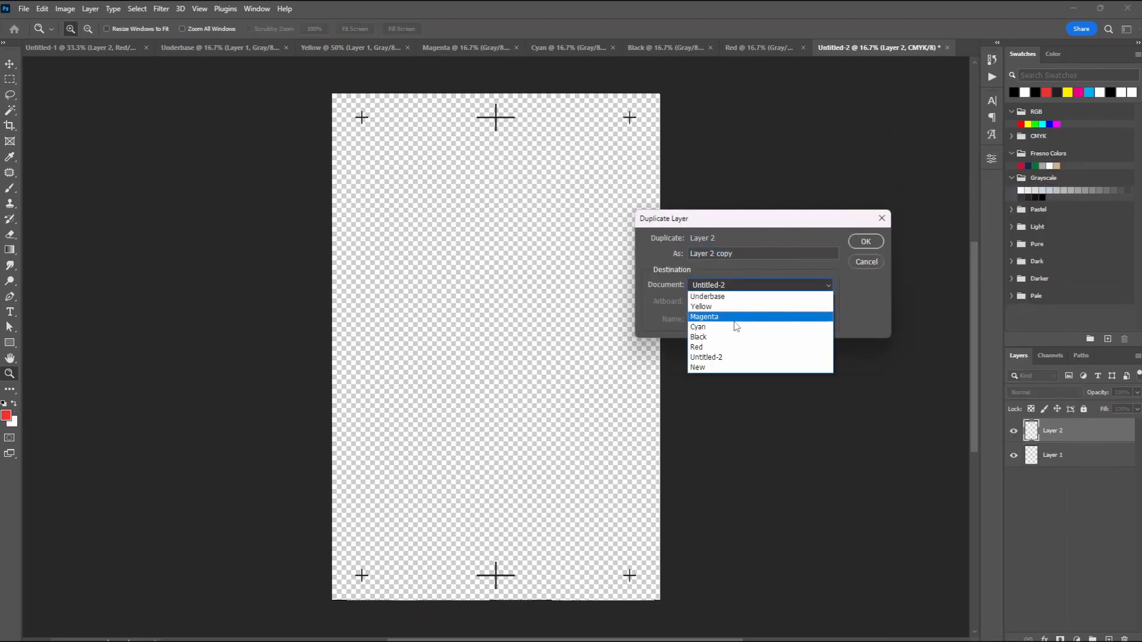
click(735, 320)
click(874, 246)
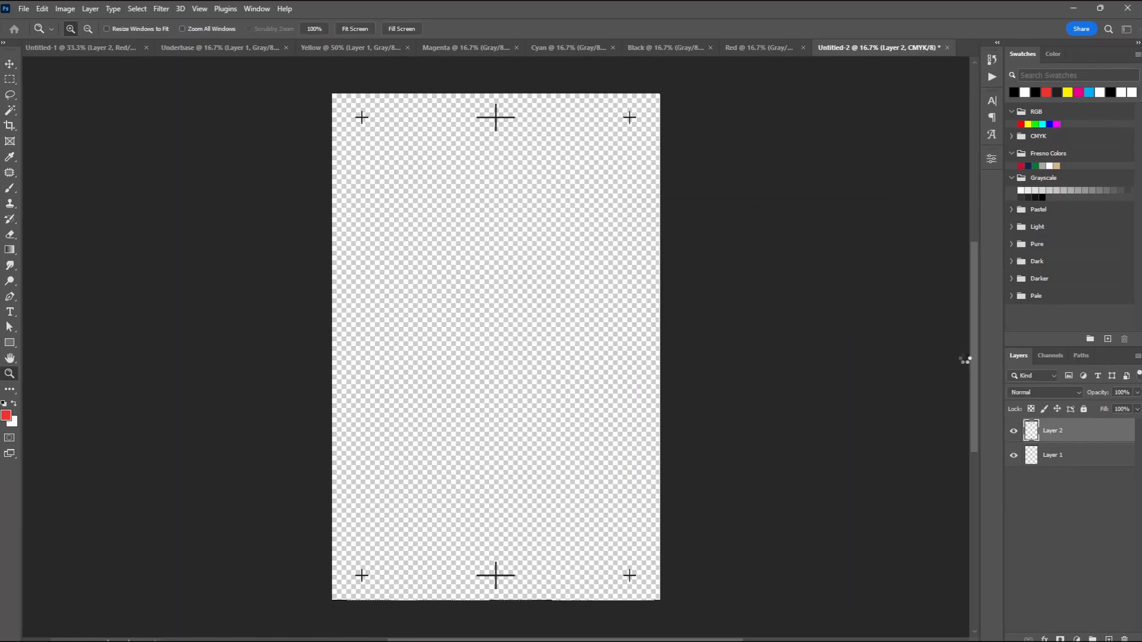
Step: Duplicate the registration marks layer into the Cyan document
right_click(1060, 428)
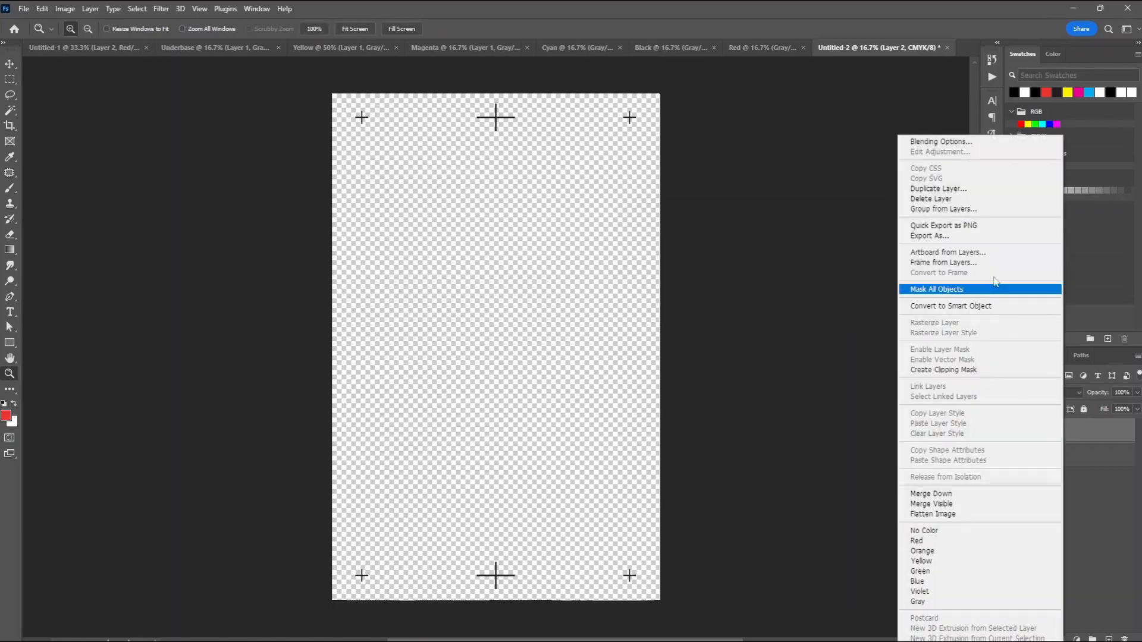
click(956, 191)
click(747, 286)
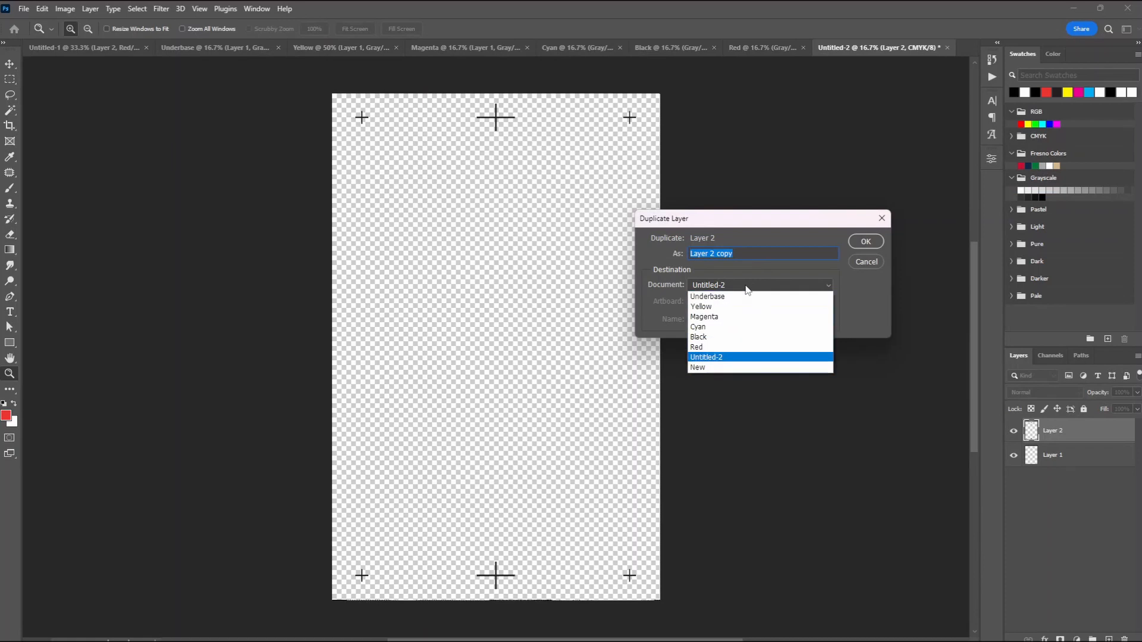
click(721, 328)
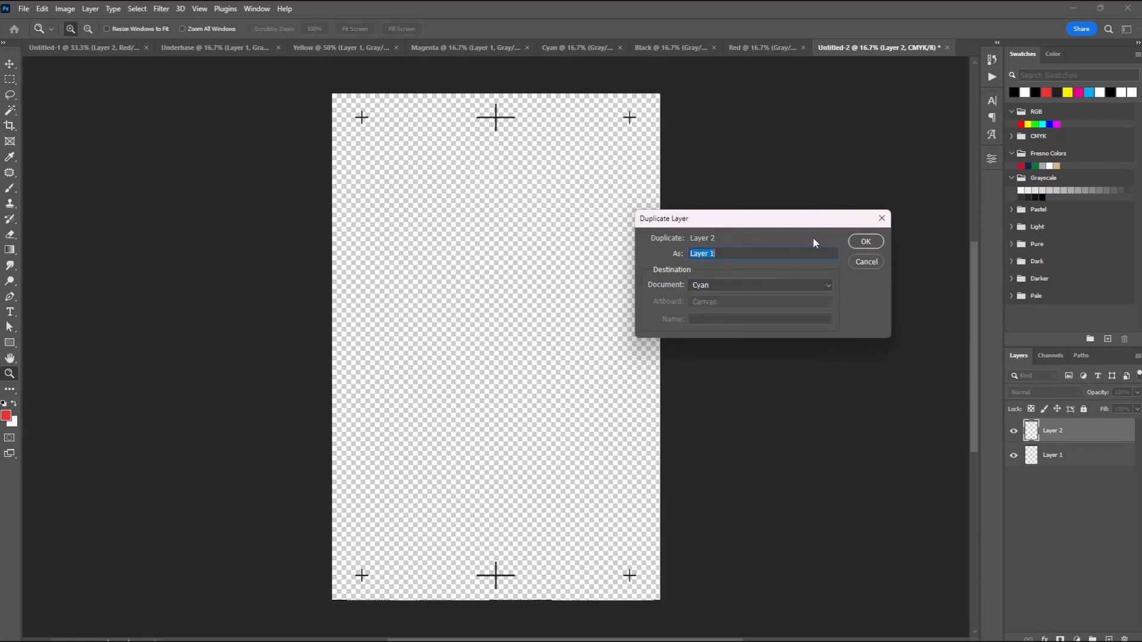
click(866, 241)
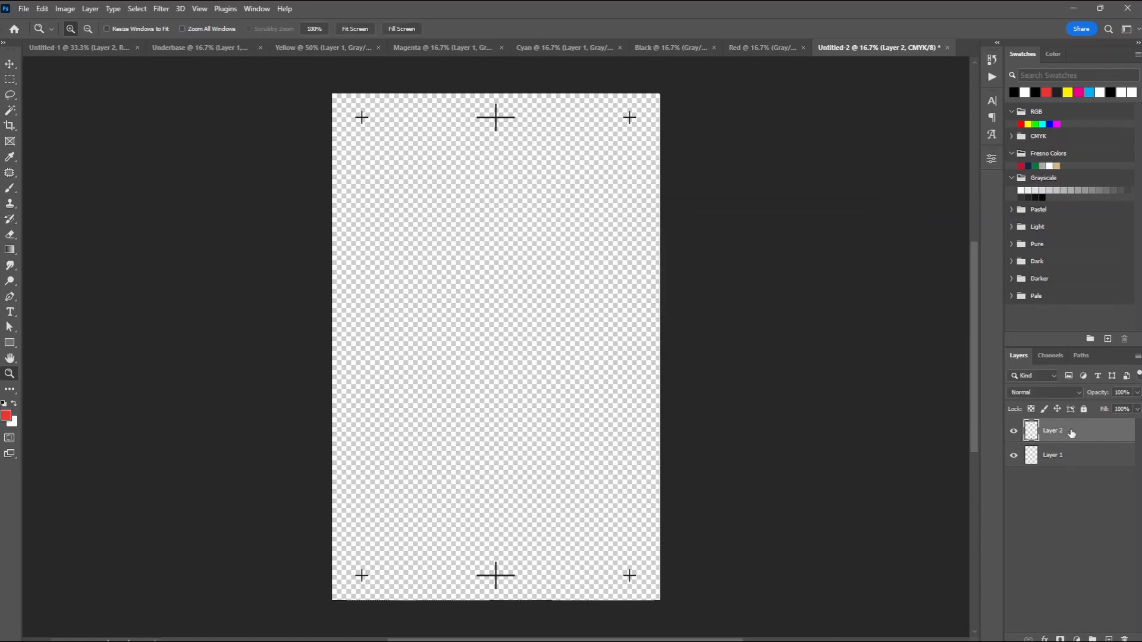
Step: Duplicate the registration marks layer into the Black document and open that document to check the marks
right_click(1073, 434)
click(944, 189)
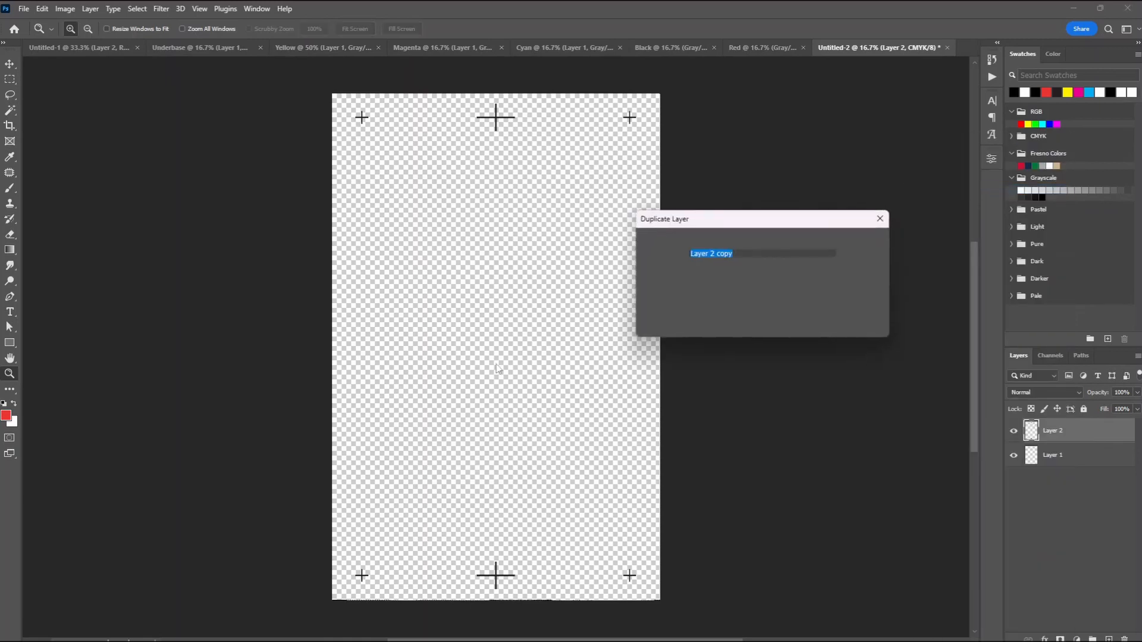
click(752, 286)
click(731, 338)
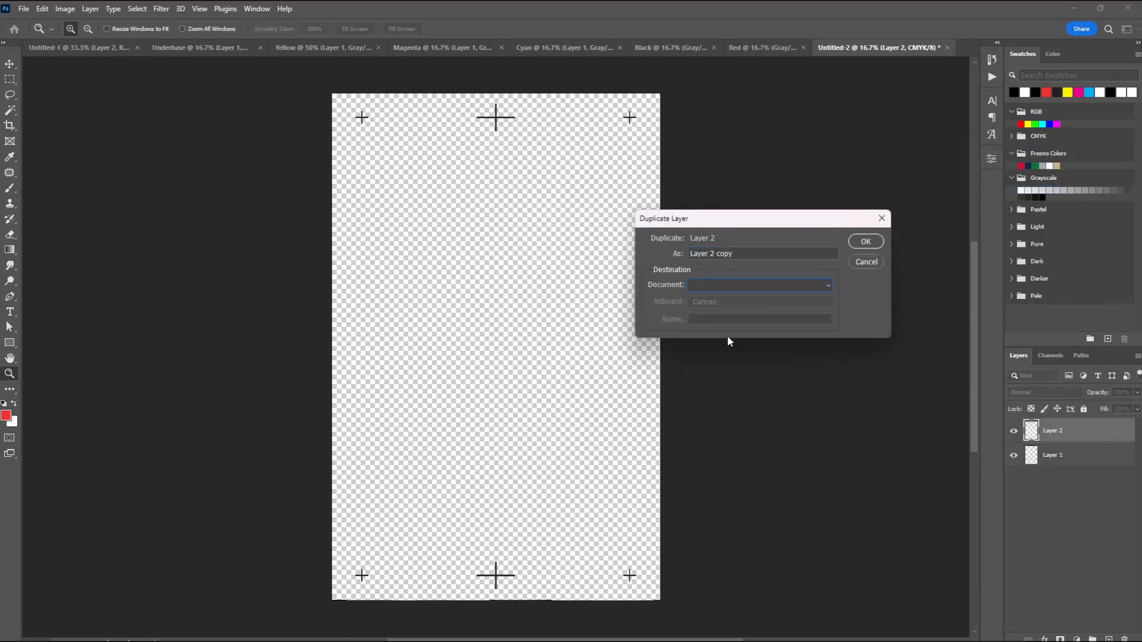
click(867, 241)
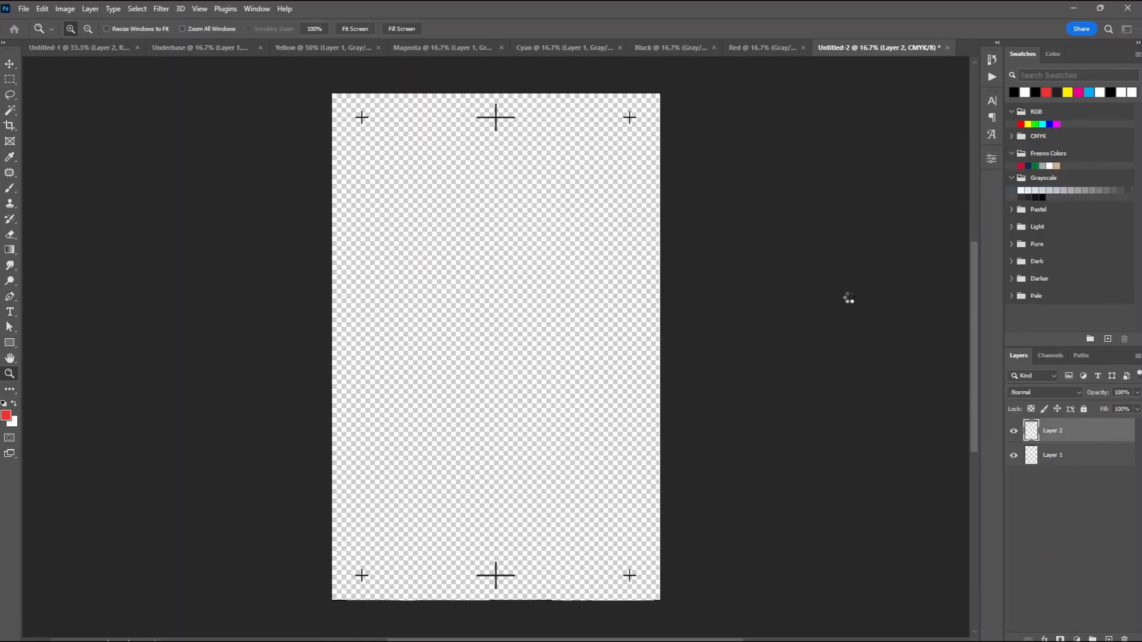
right_click(1069, 439)
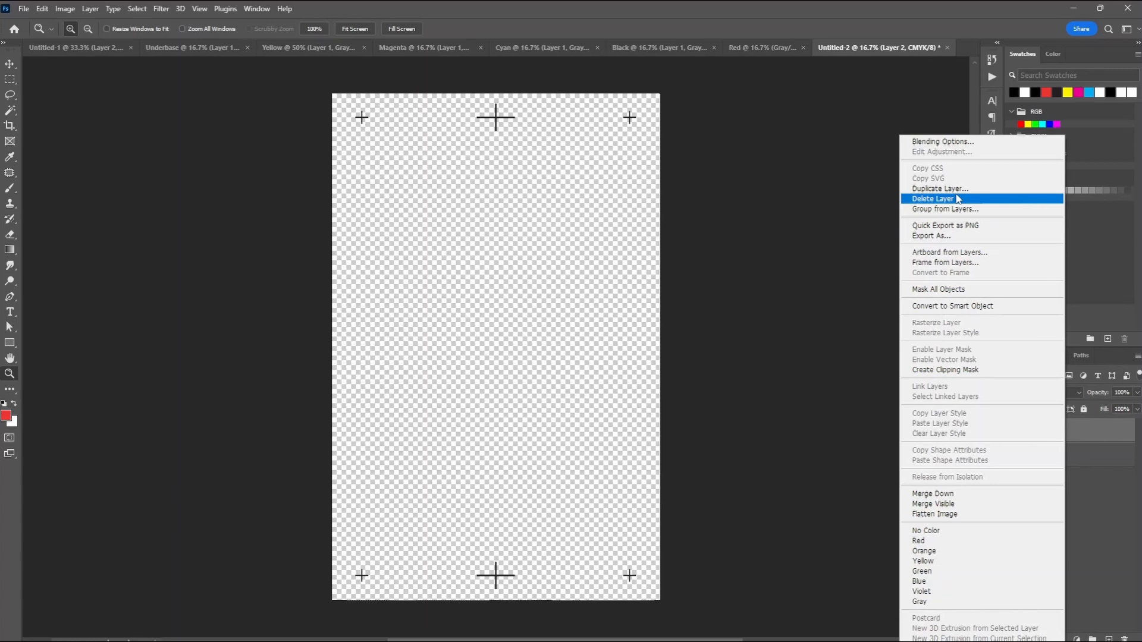
click(677, 46)
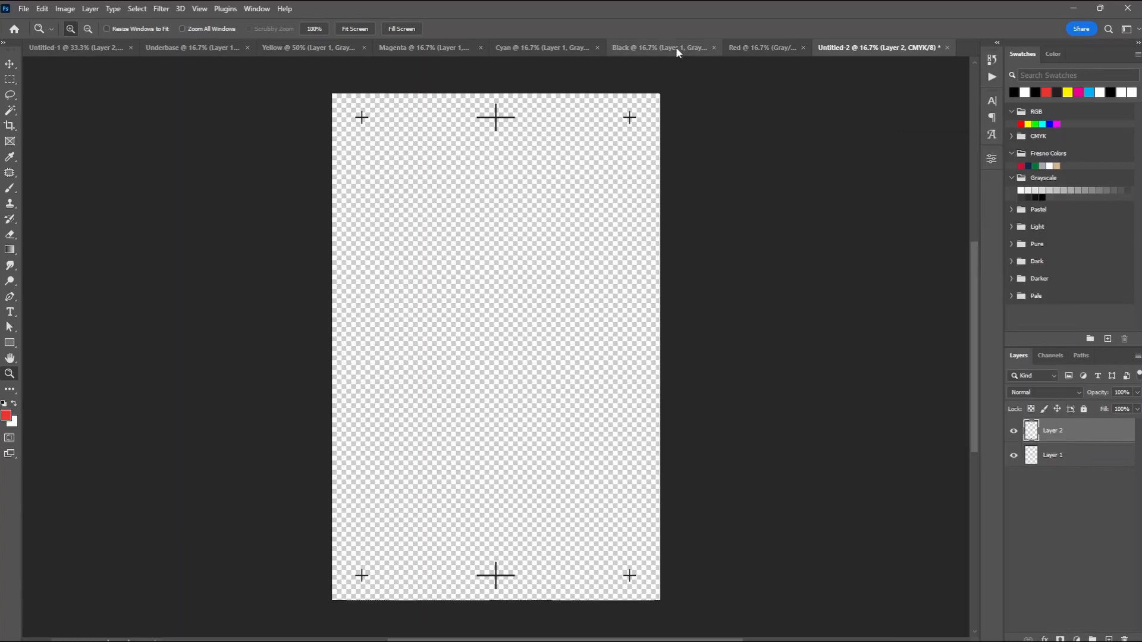
click(658, 46)
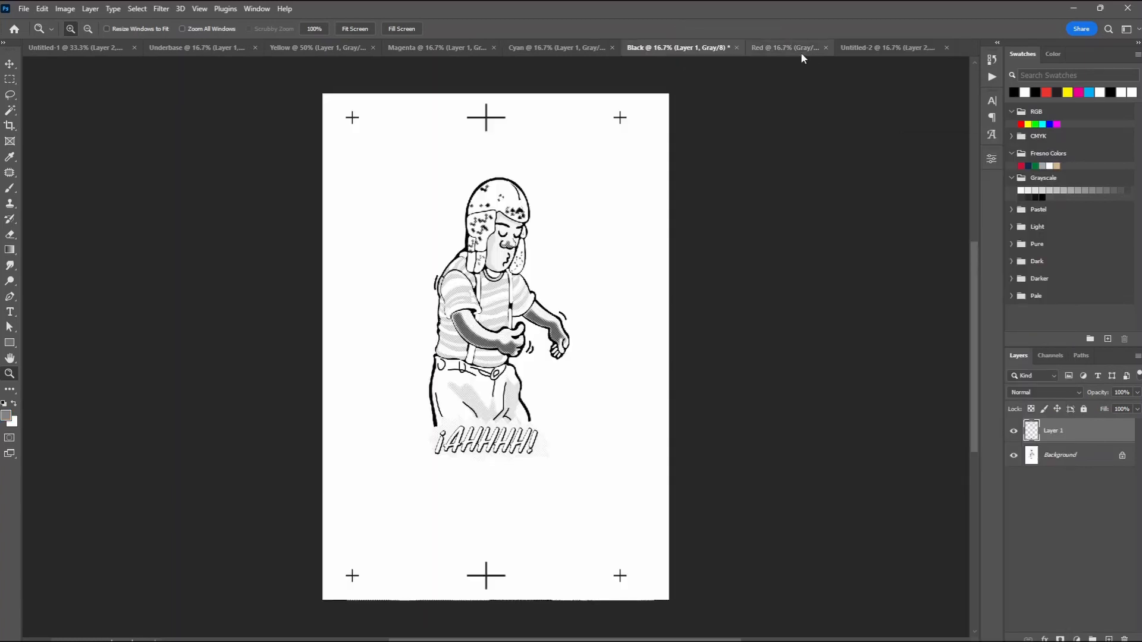
Step: Return to the Untitled-2 document and duplicate its registration marks layer into the Red document
click(868, 47)
right_click(1062, 429)
click(919, 189)
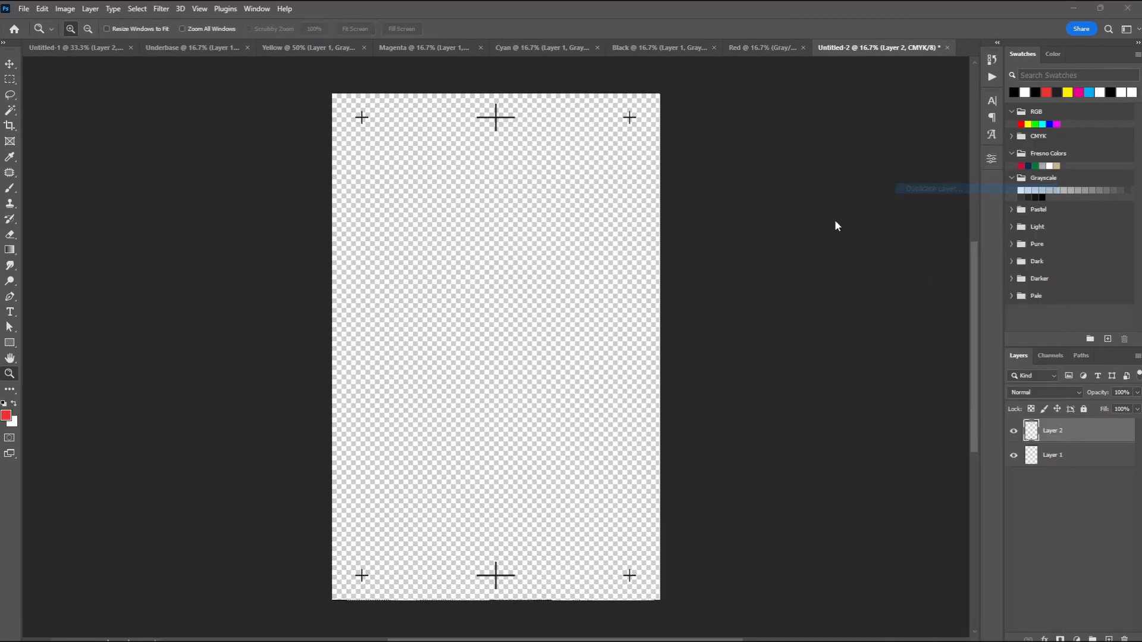
click(740, 287)
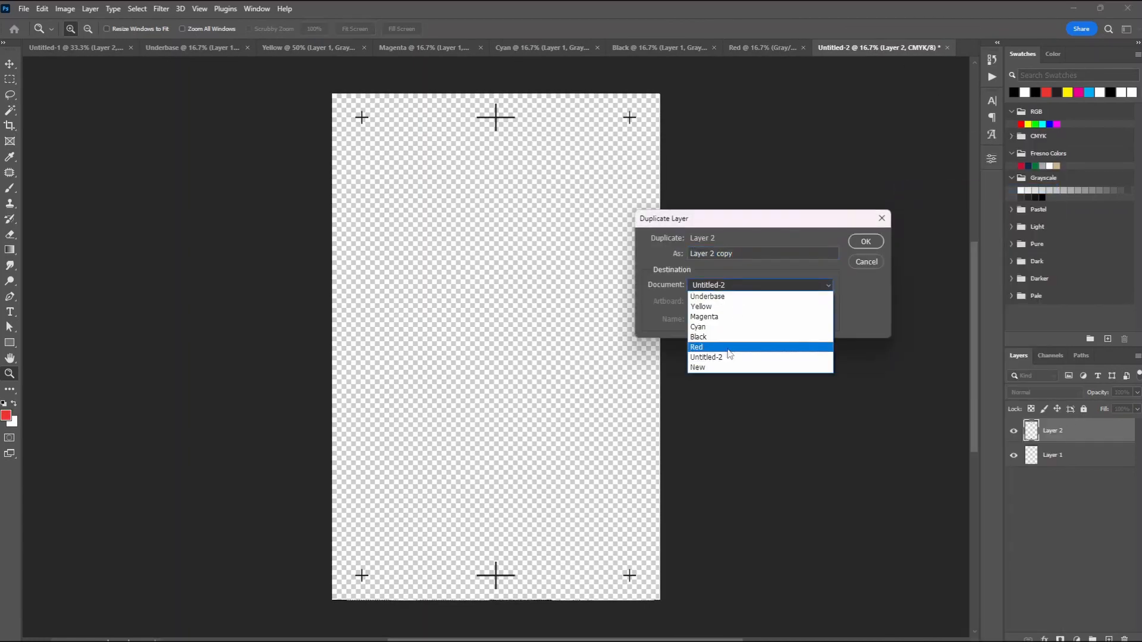
click(731, 348)
click(864, 242)
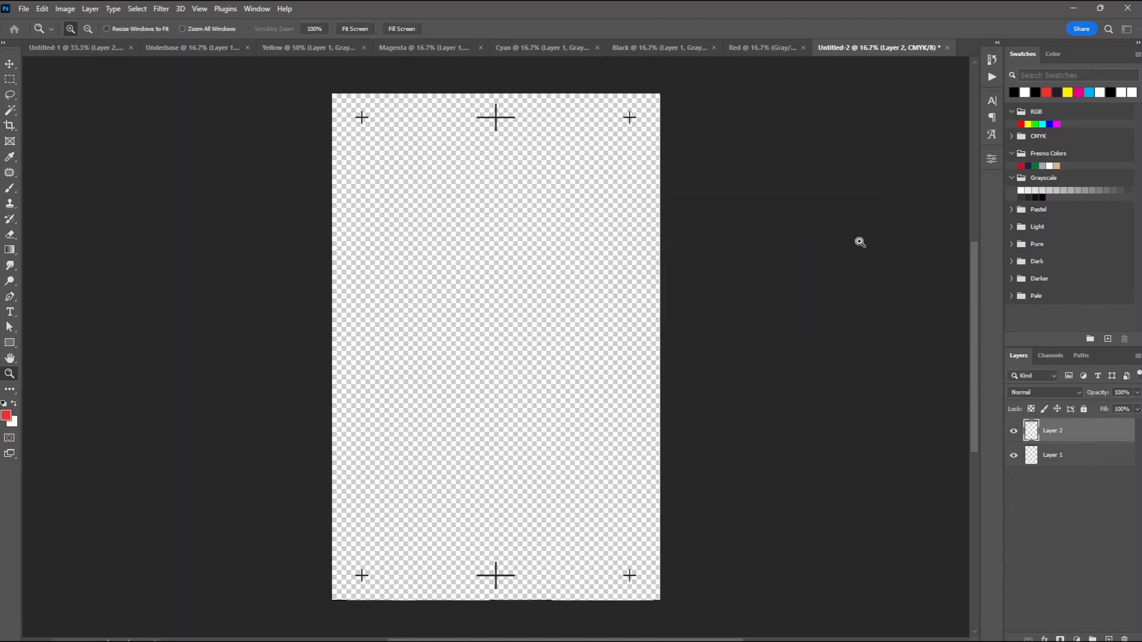
Step: Check the registration marks across the Red, Black, Cyan, Magenta, Yellow and Underbase documents, viewing the whole Yellow page
click(756, 48)
click(636, 47)
click(531, 51)
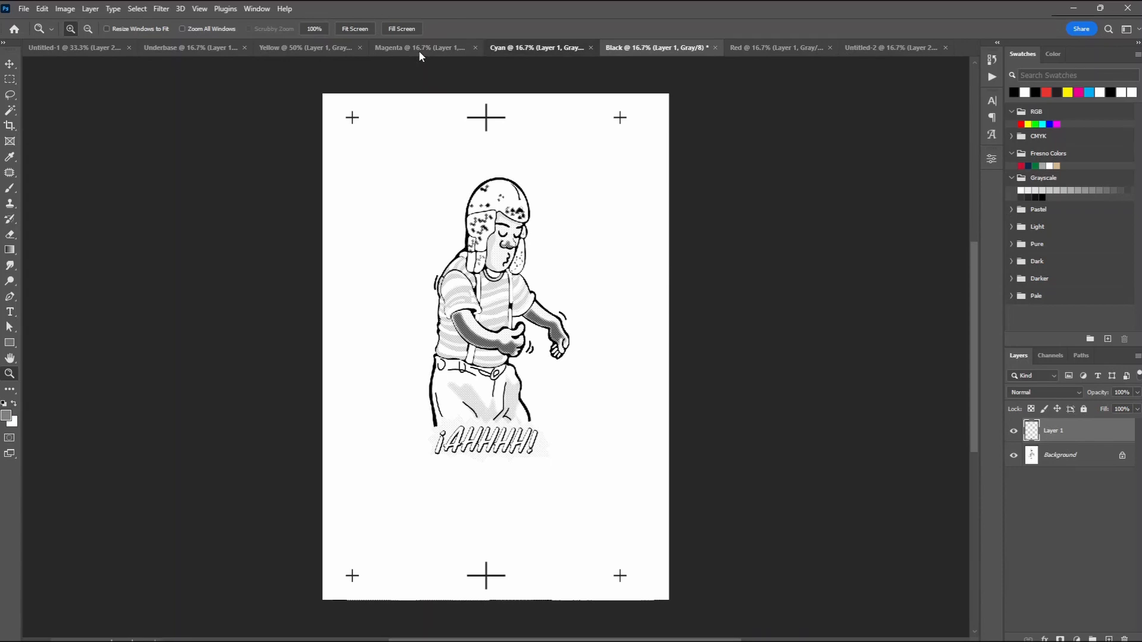
click(419, 51)
click(299, 50)
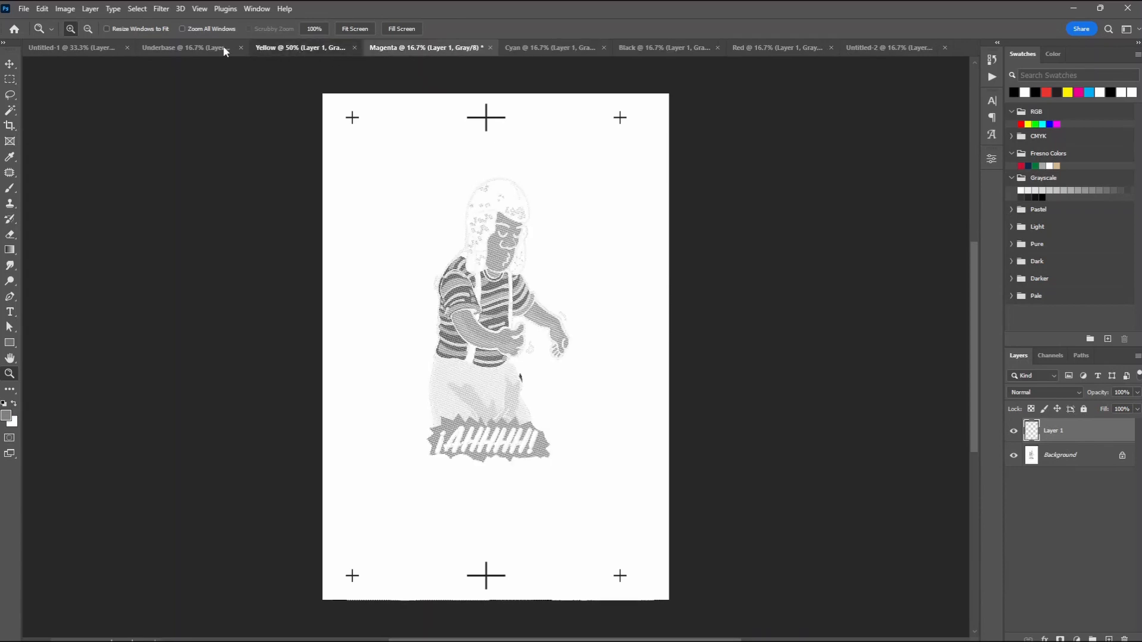
click(193, 50)
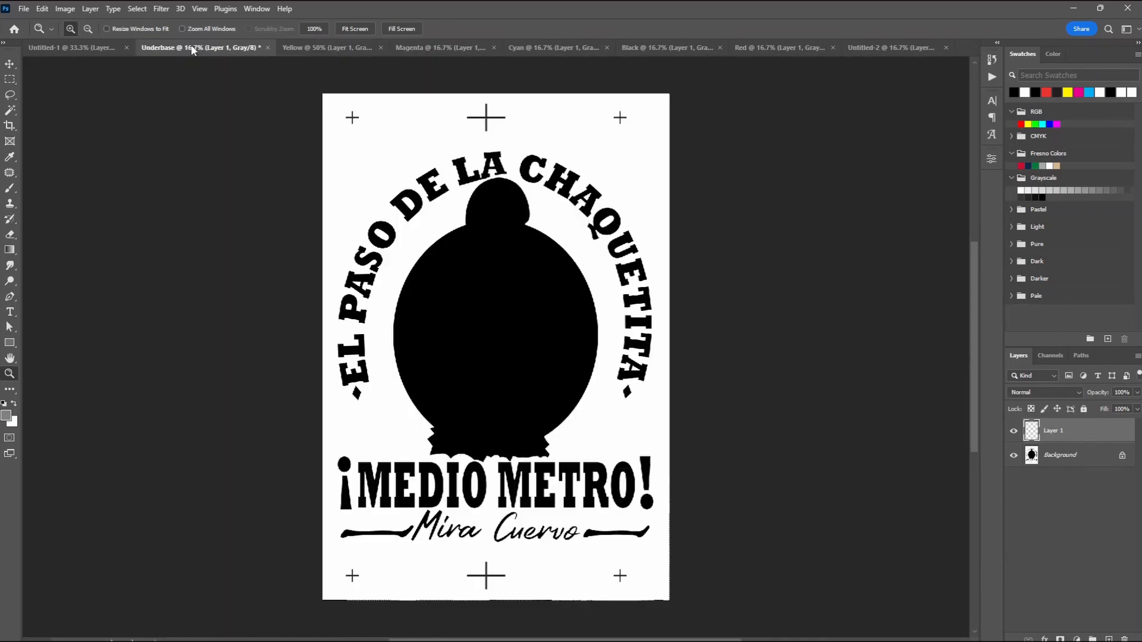
click(322, 46)
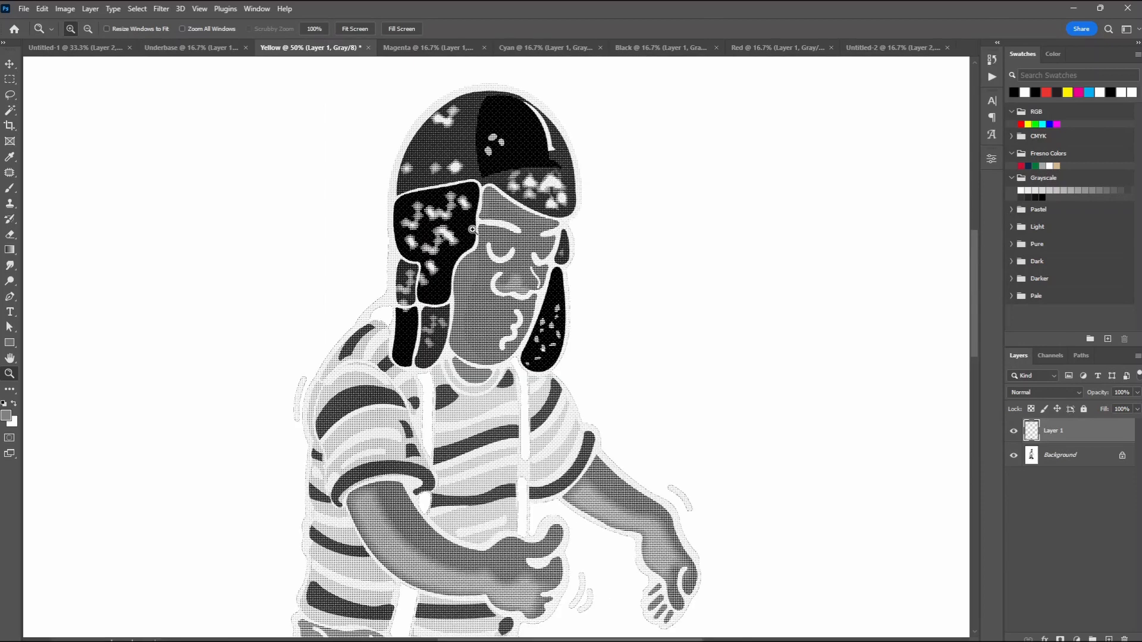
key(ctrl+minus)
key(ctrl+minus)
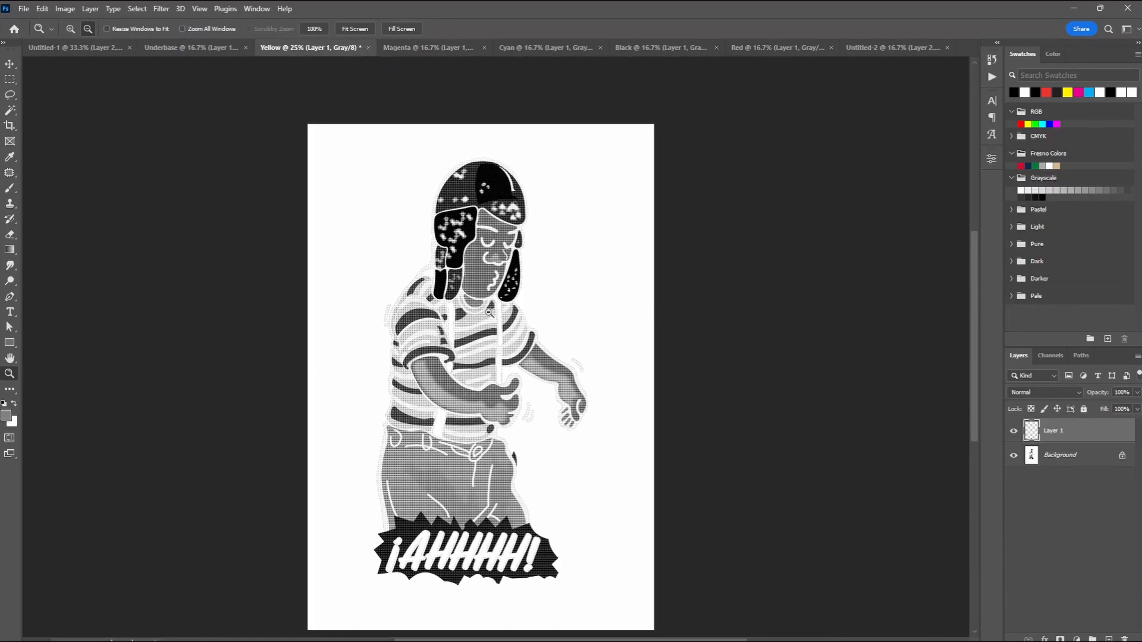
Step: Return to the Untitled-2 registration marks document and close it
click(927, 49)
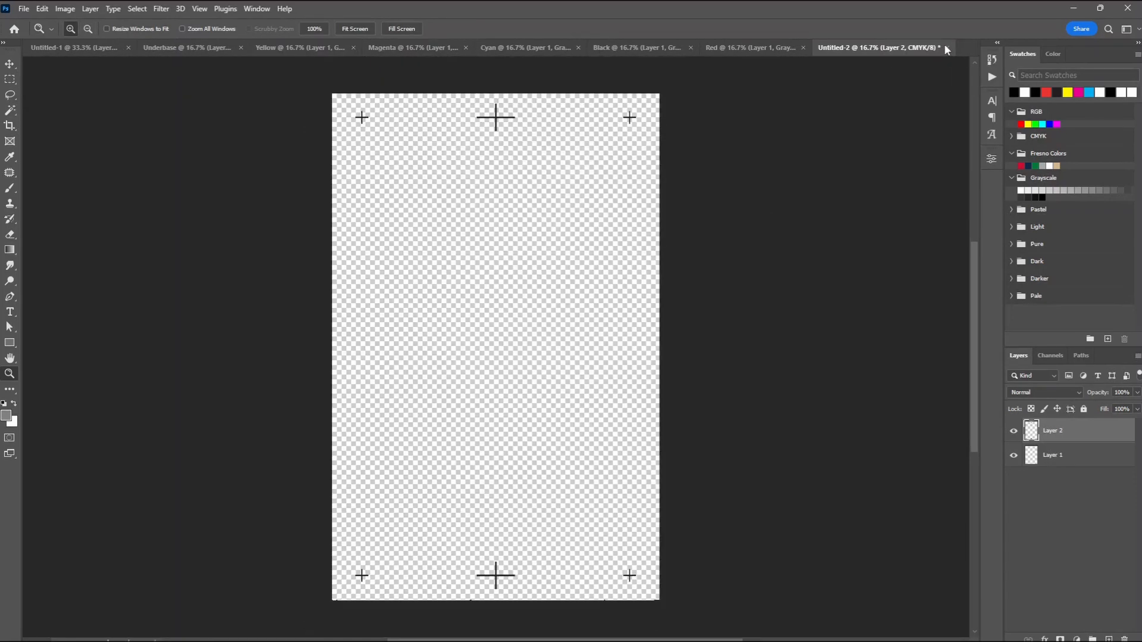
click(948, 48)
click(568, 248)
Step: In the Underbase document, add a text label reading "UB" beside the lower-left registration mark
click(215, 49)
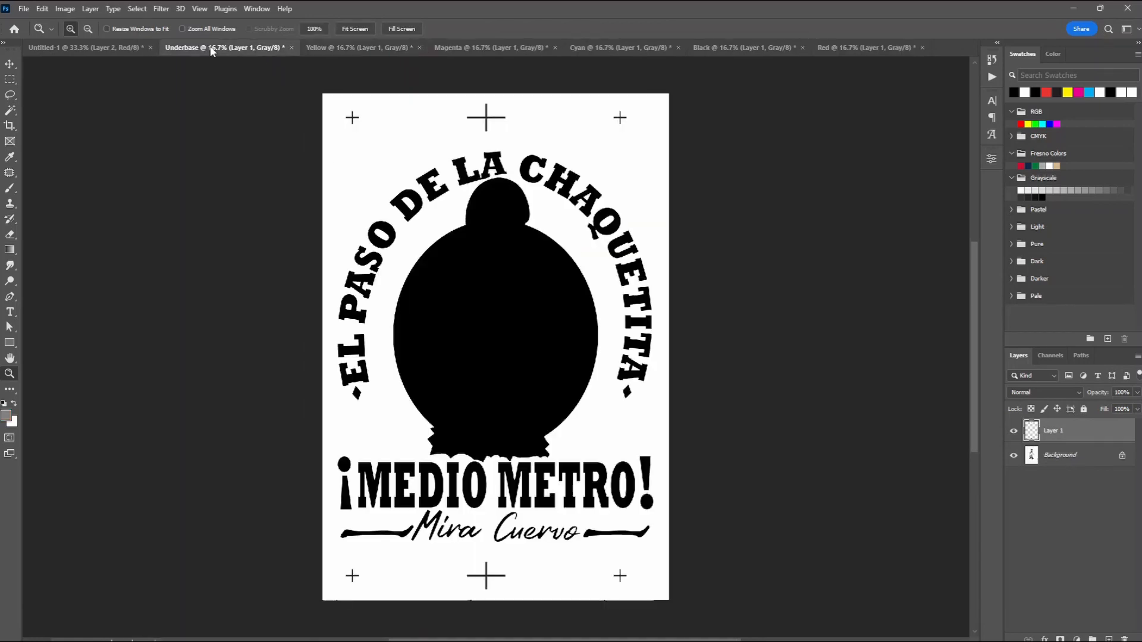
click(459, 585)
key(t)
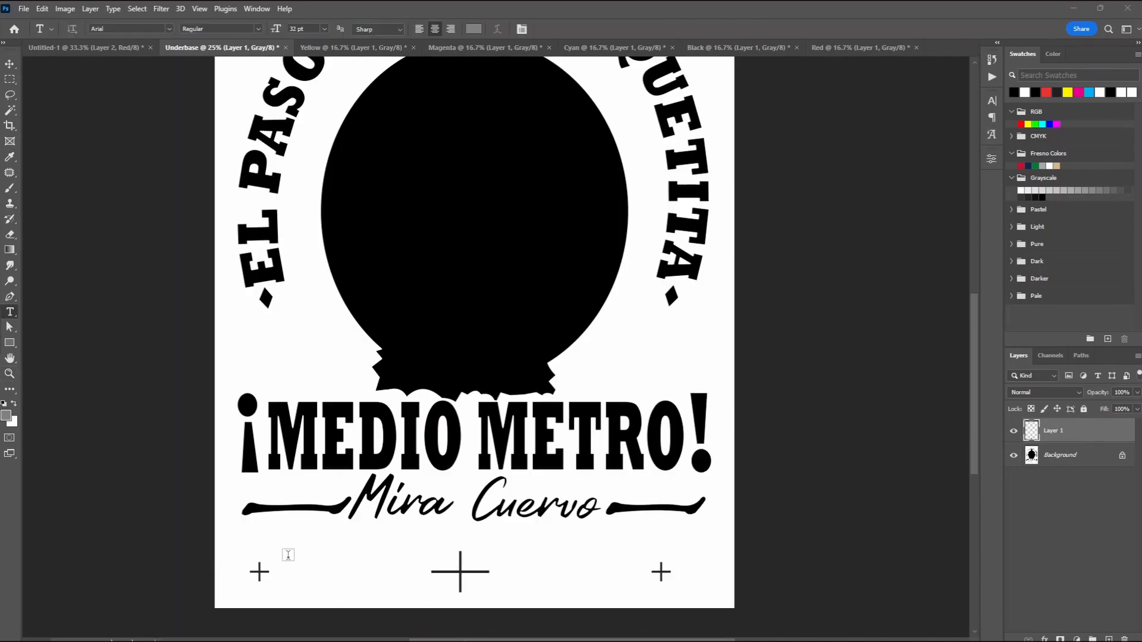
drag(275, 546, 354, 567)
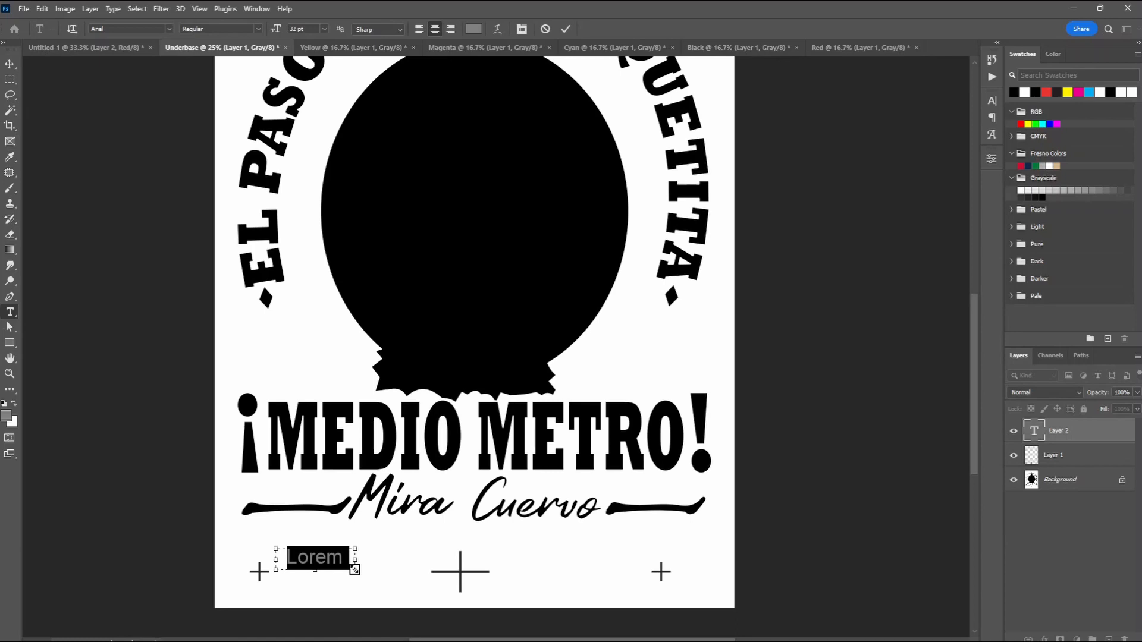
text(UB)
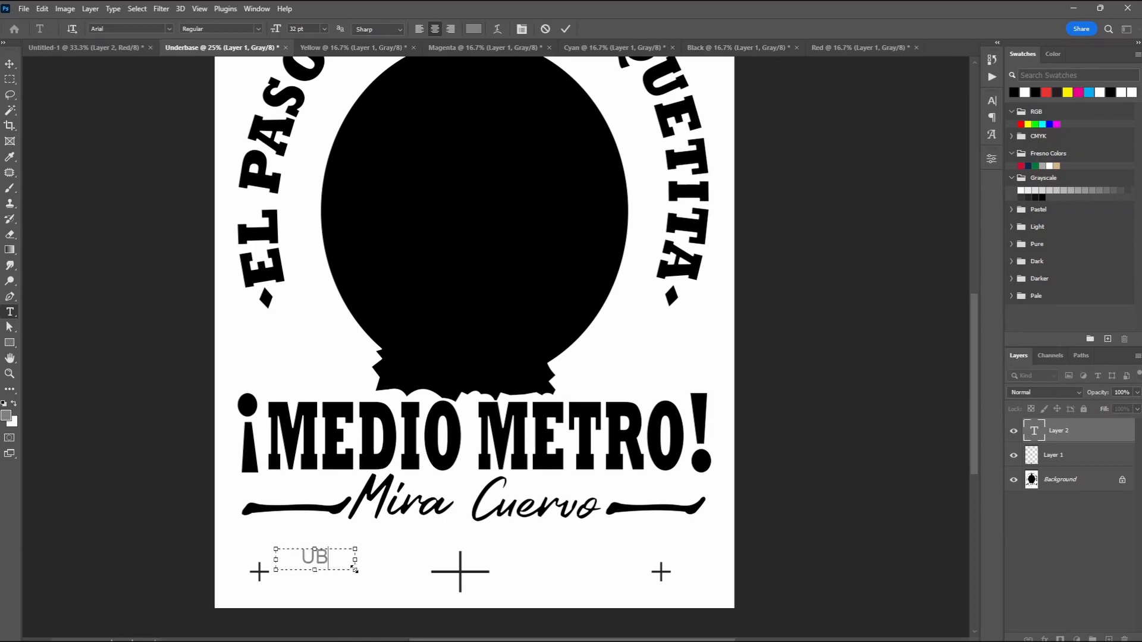
Step: Colour the UB label black (000000) and nudge it toward the lower-left registration mark
drag(340, 565, 278, 538)
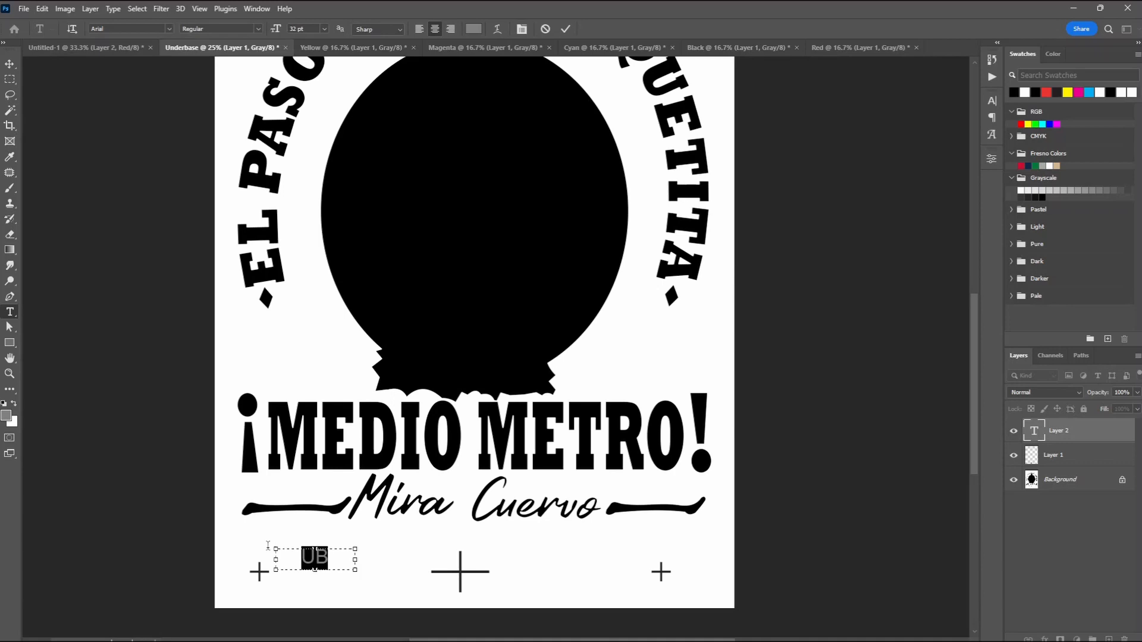
click(478, 31)
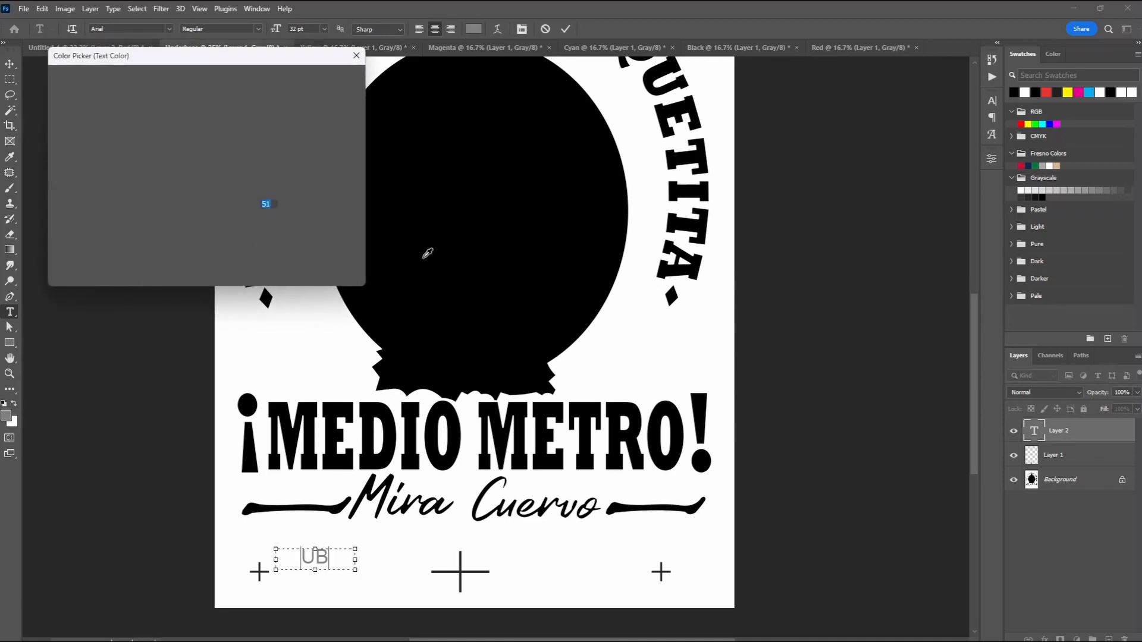
drag(59, 212, 25, 276)
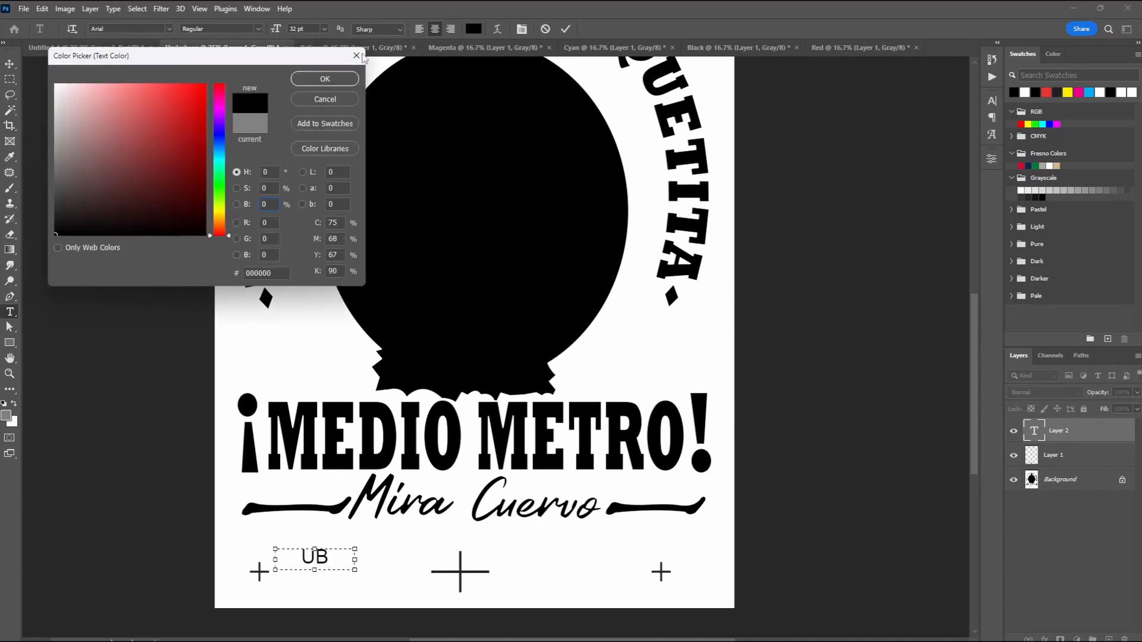
click(348, 80)
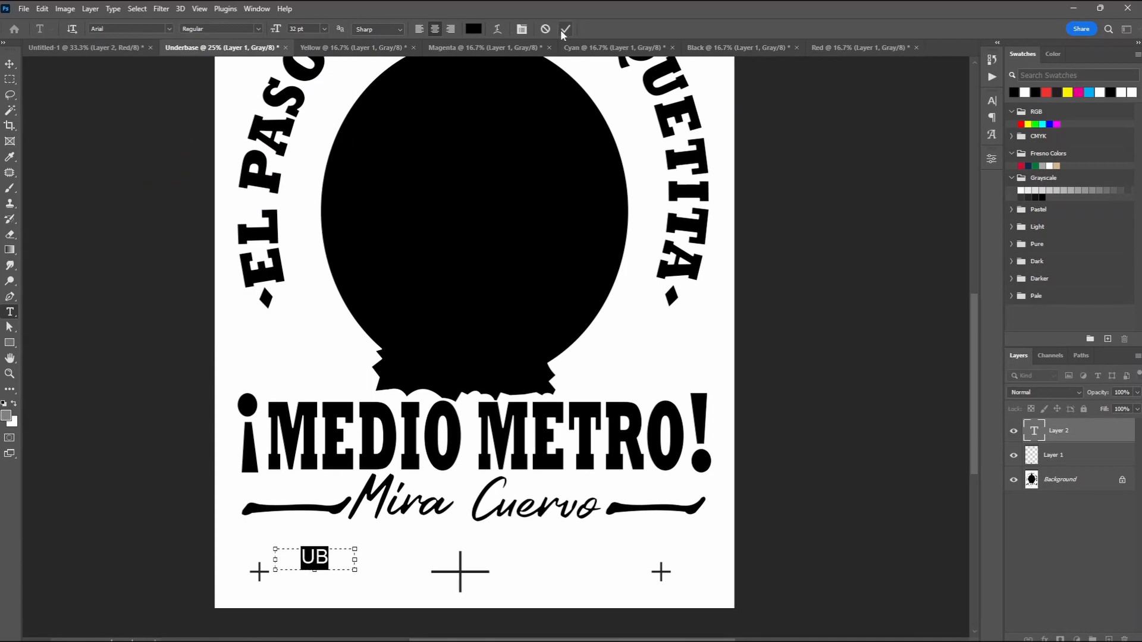
click(563, 29)
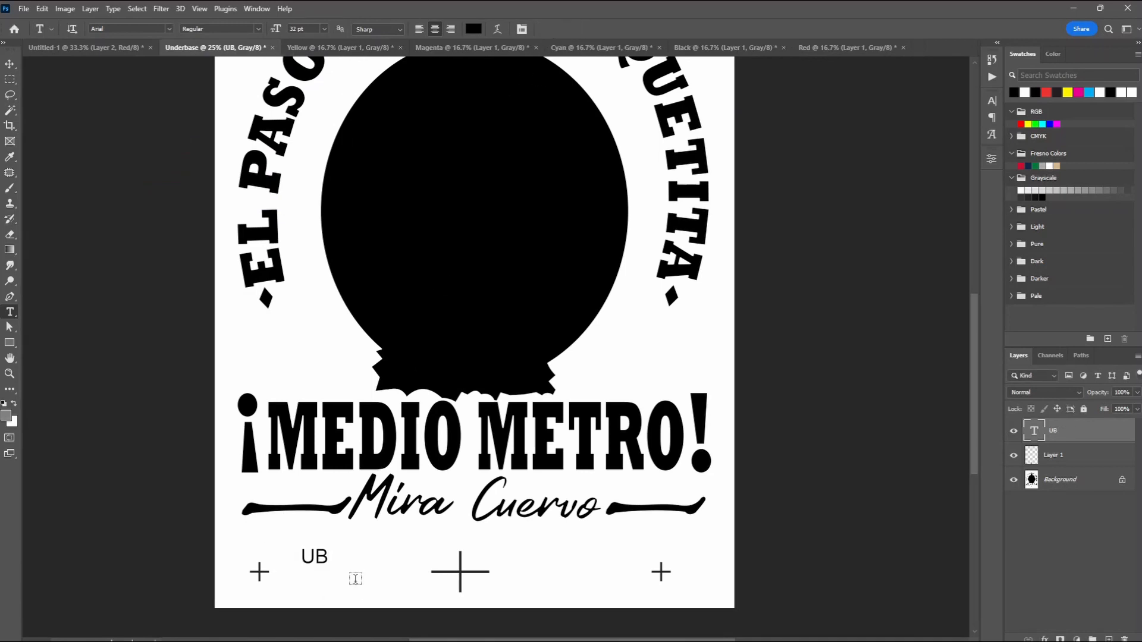
key(v)
drag(307, 558, 292, 552)
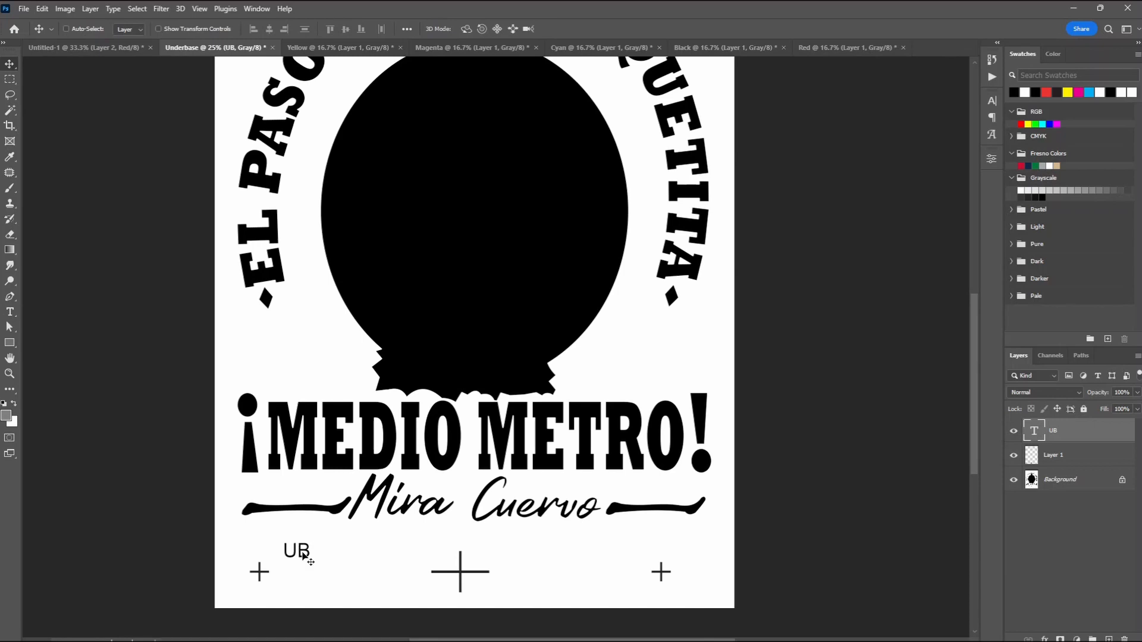
Step: Set the UB label's font size to 16 pt and left-align its text
double_click(303, 552)
click(313, 553)
drag(313, 553, 272, 553)
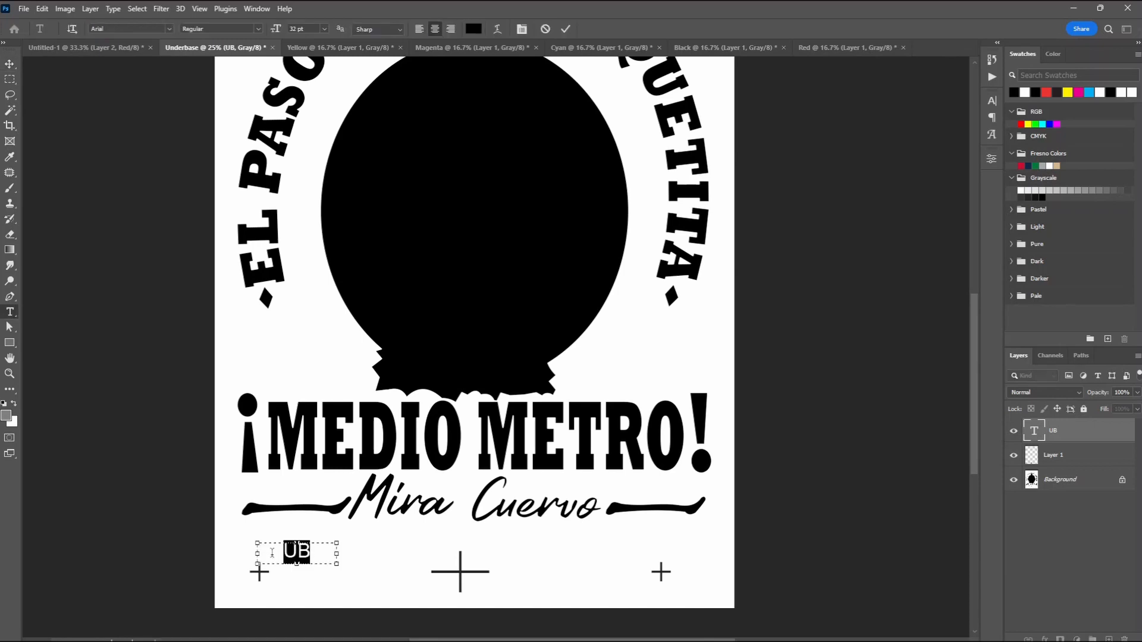
click(325, 30)
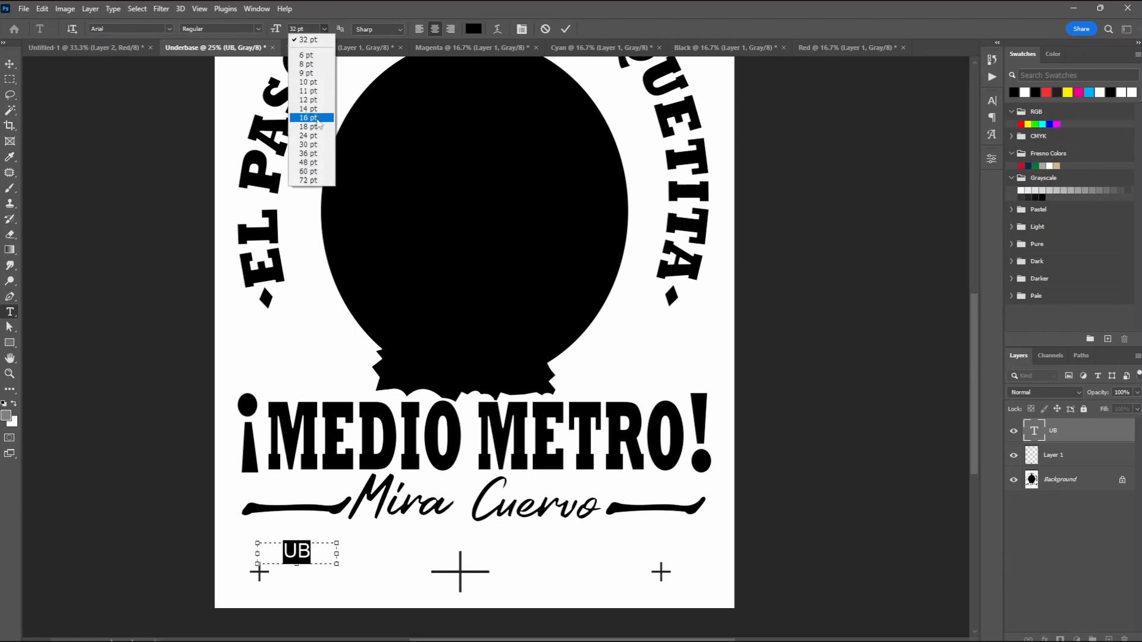
key(Return)
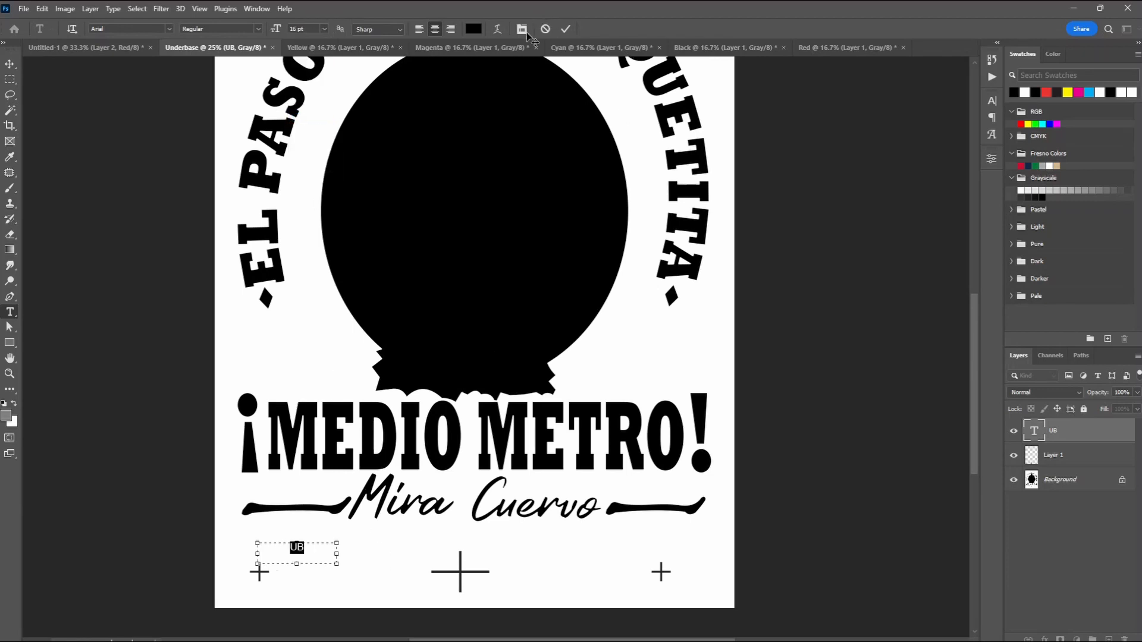
click(566, 29)
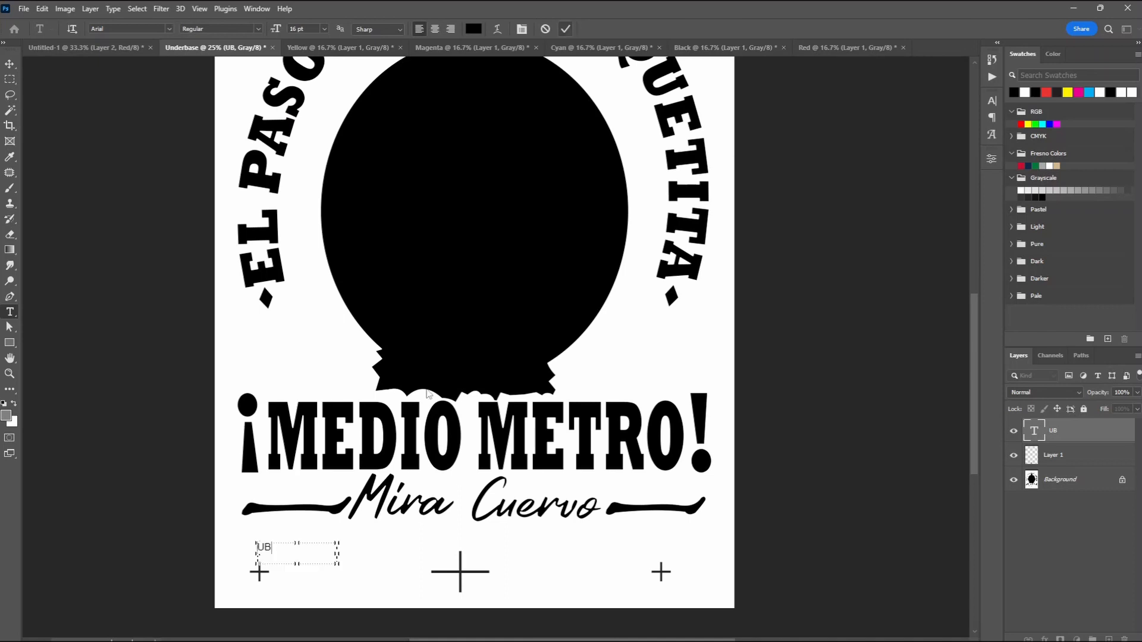
Step: Shift the UB label just right of the lower-left mark and copy it into a row of six labels above the bottom marks
key(v)
drag(270, 550, 291, 550)
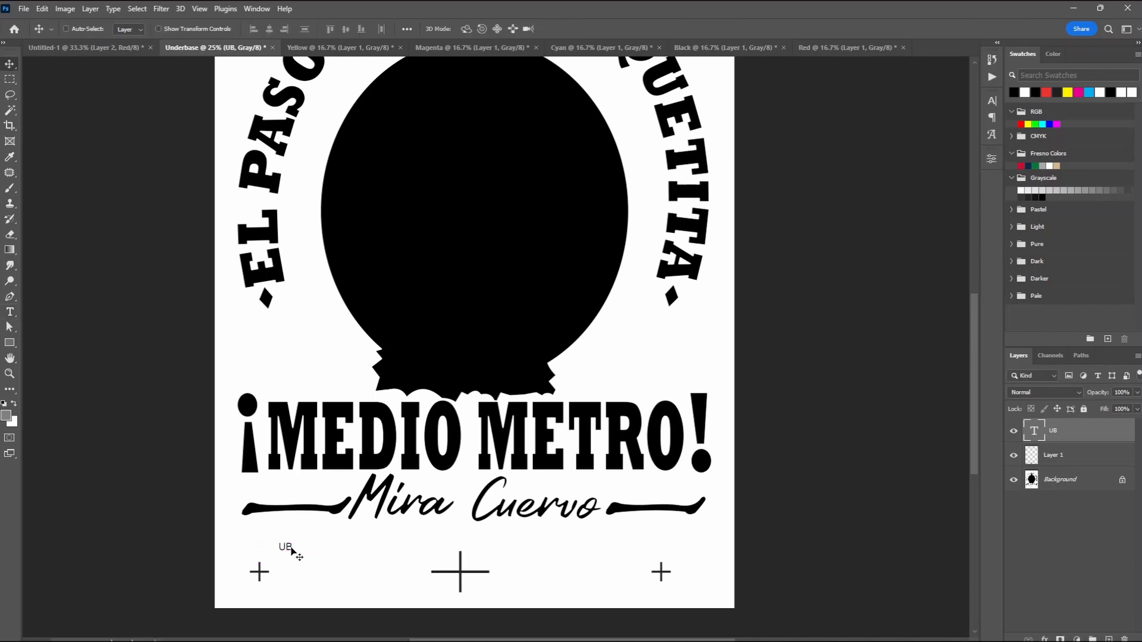
drag(285, 550, 516, 551)
drag(516, 550, 582, 550)
drag(582, 550, 639, 550)
Step: Change the second label in the row to "Y" and the third to "M"
key(t)
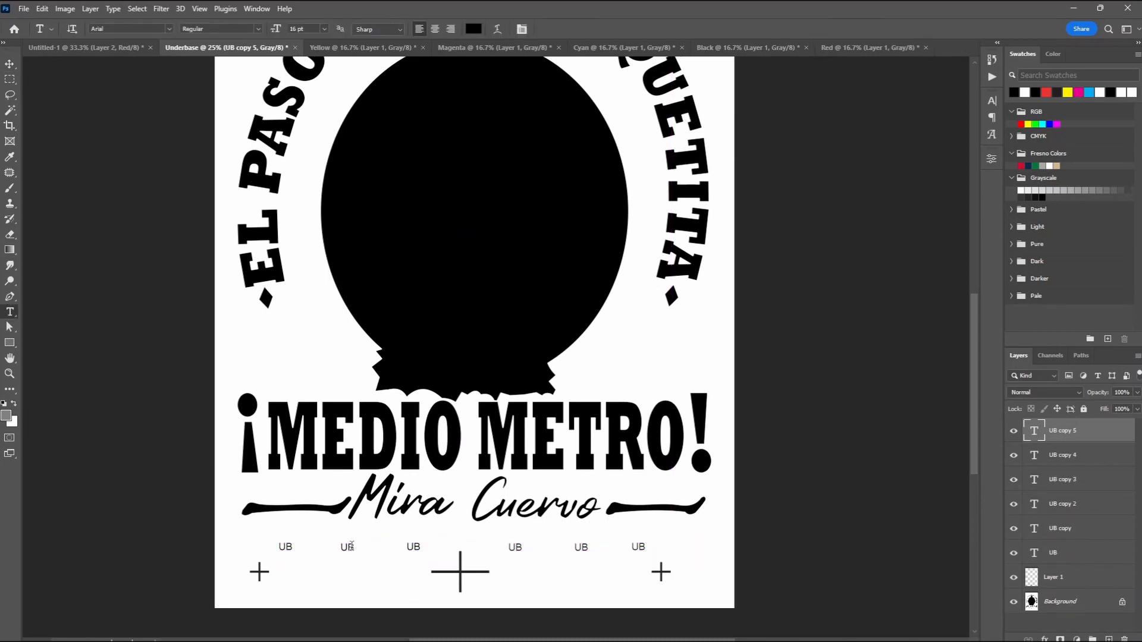
double_click(349, 547)
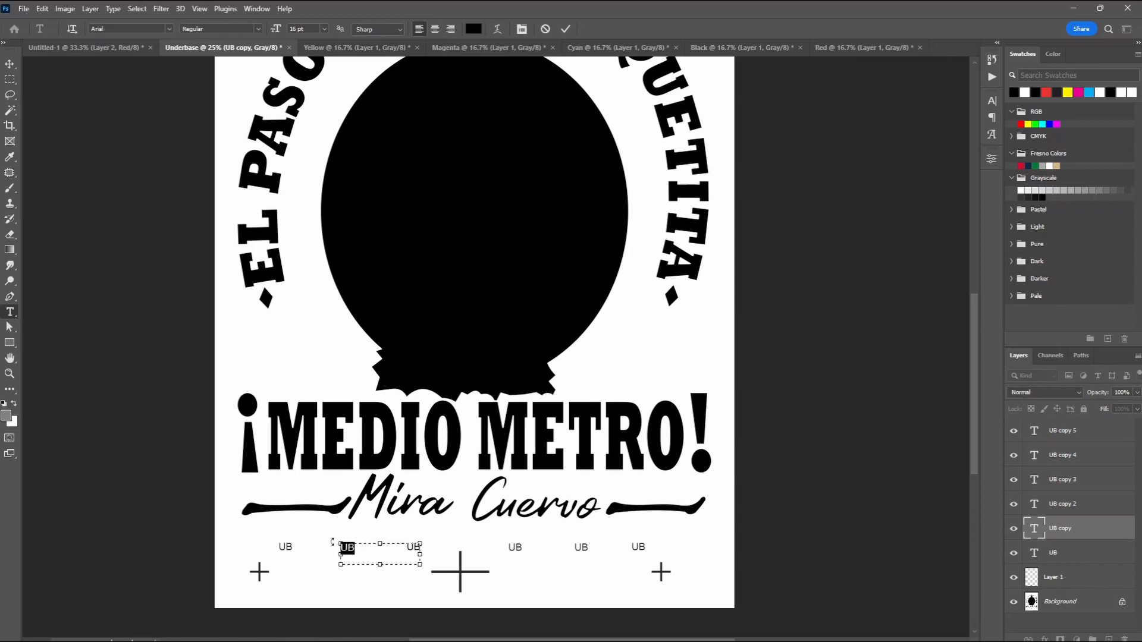
text(Y)
click(566, 28)
double_click(419, 546)
text(M)
click(566, 29)
Step: Change the fourth label in the row to "C" and the fifth to "K"
click(516, 547)
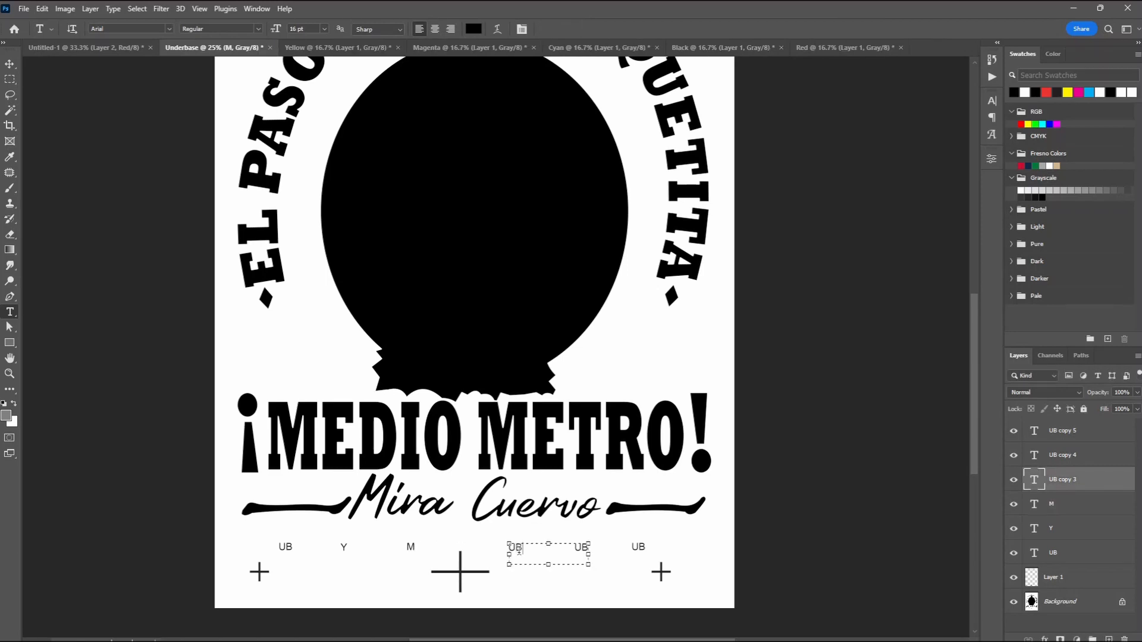
click(607, 568)
click(586, 547)
key(BackSpace)
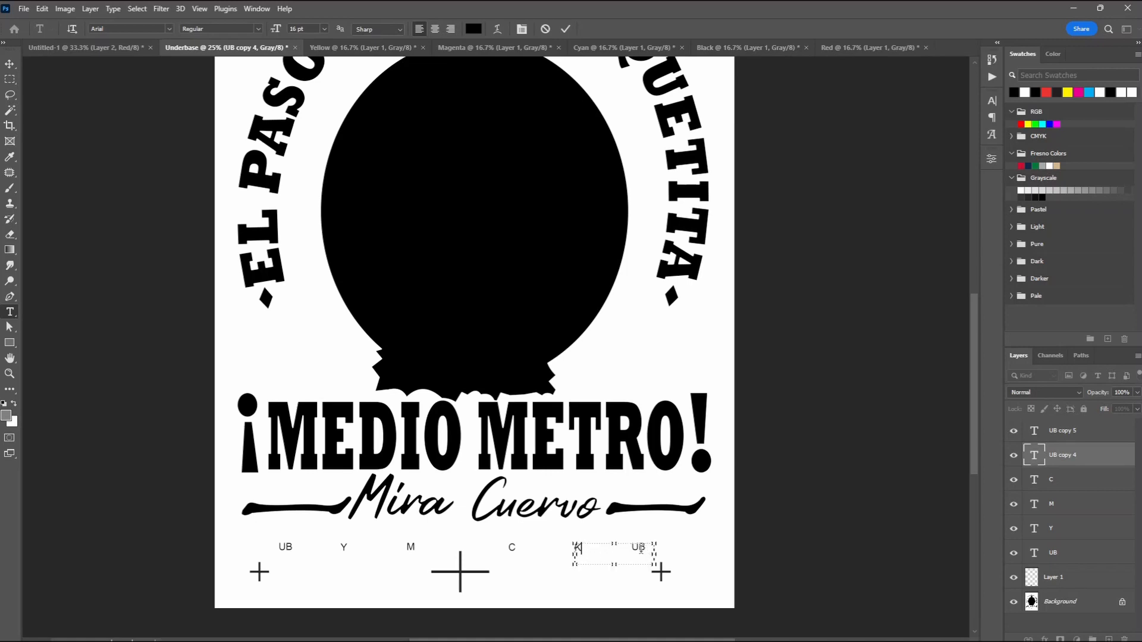
Step: Replace the text of the sixth label in the row with "rOJO"
click(661, 550)
click(660, 550)
key(BackSpace)
key(BackSpace)
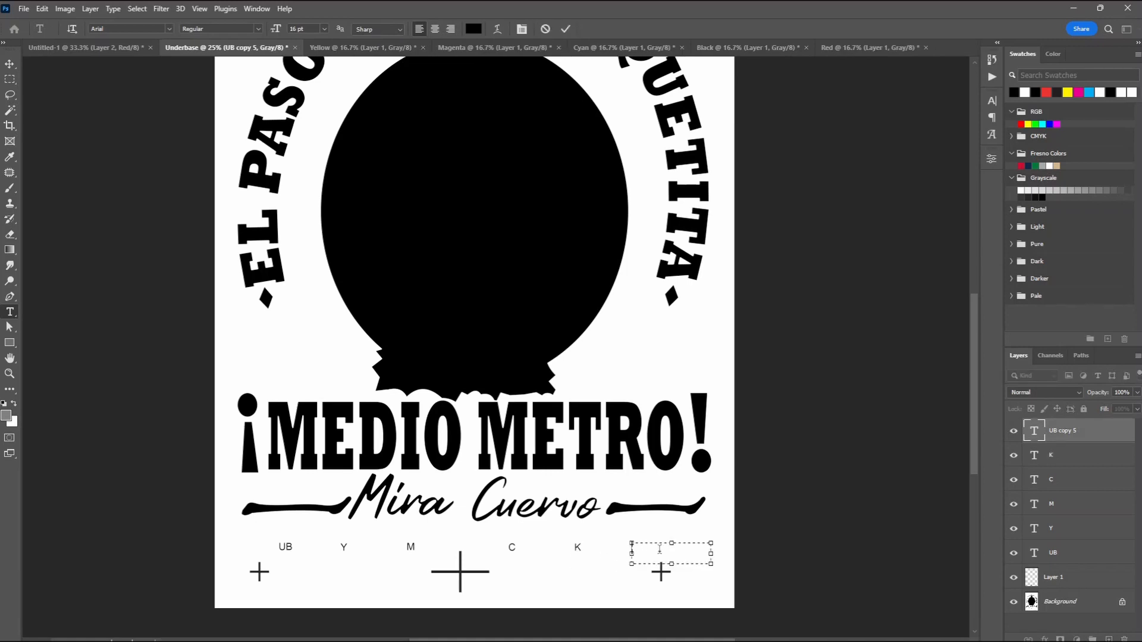
text(ROJO)
click(632, 88)
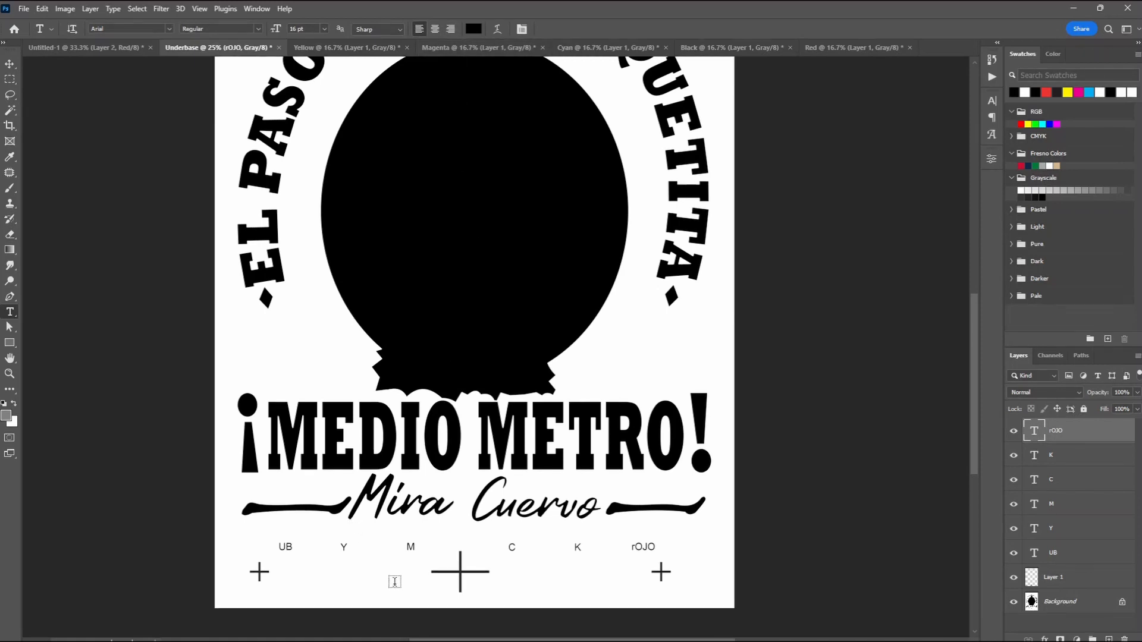
Step: Duplicate the Y text layer from the Underbase document into the Yellow document
click(1059, 549)
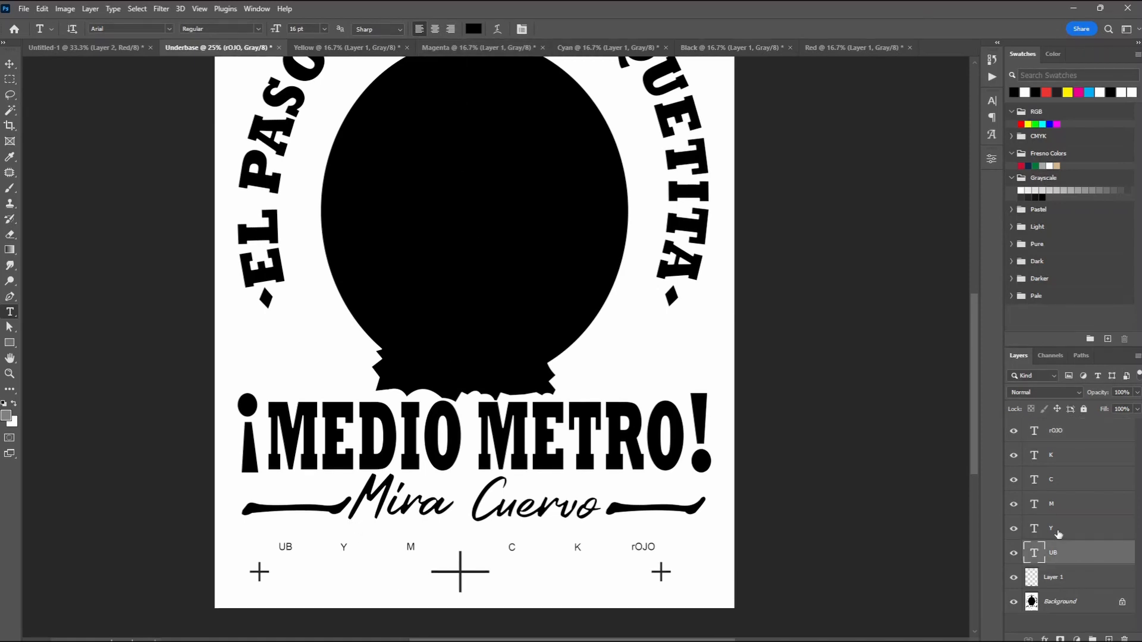
click(1059, 534)
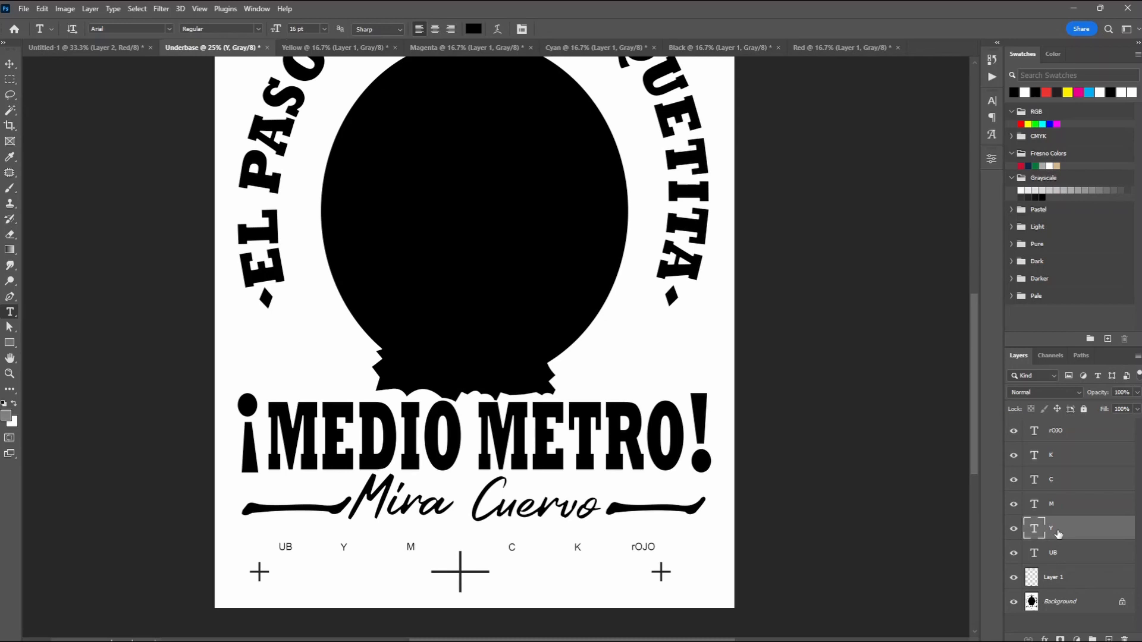
right_click(1060, 532)
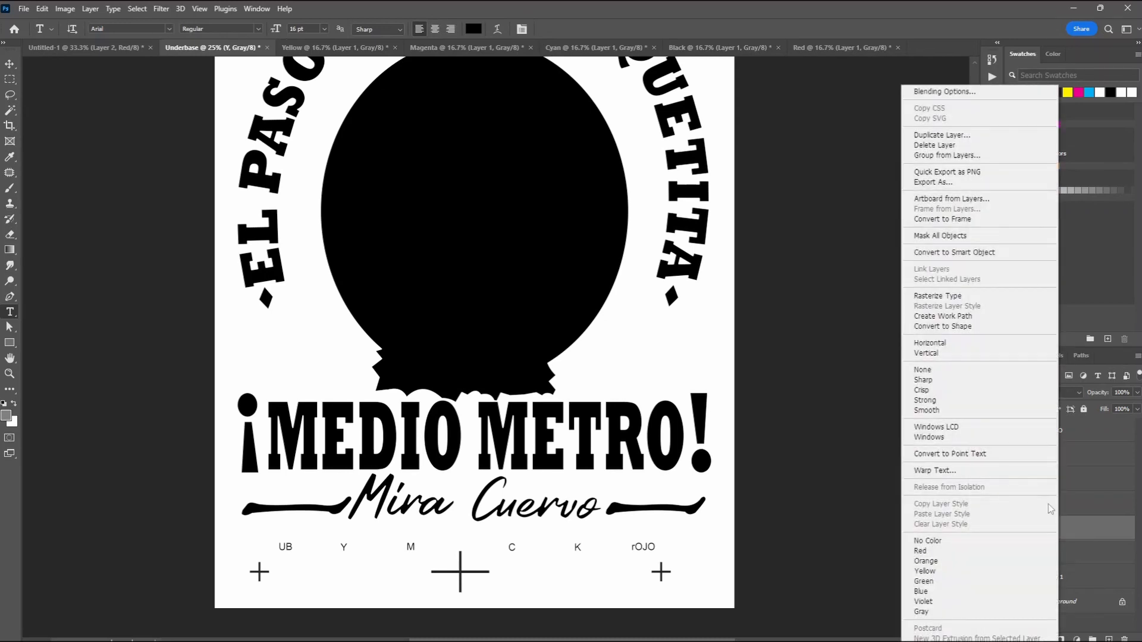
click(931, 135)
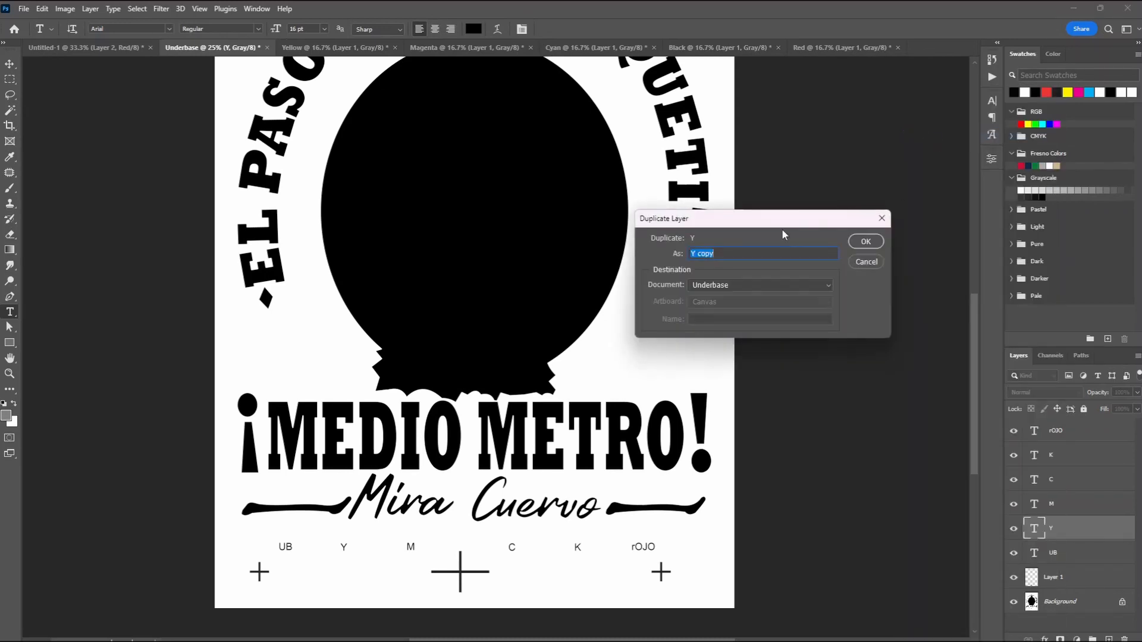
click(764, 285)
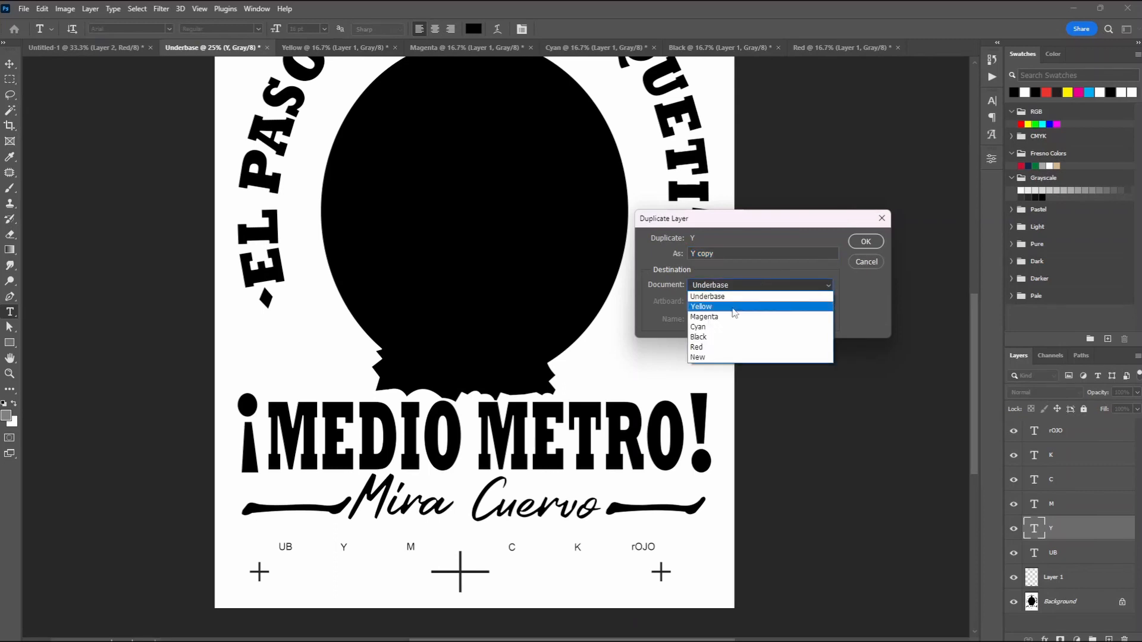
click(742, 304)
click(868, 243)
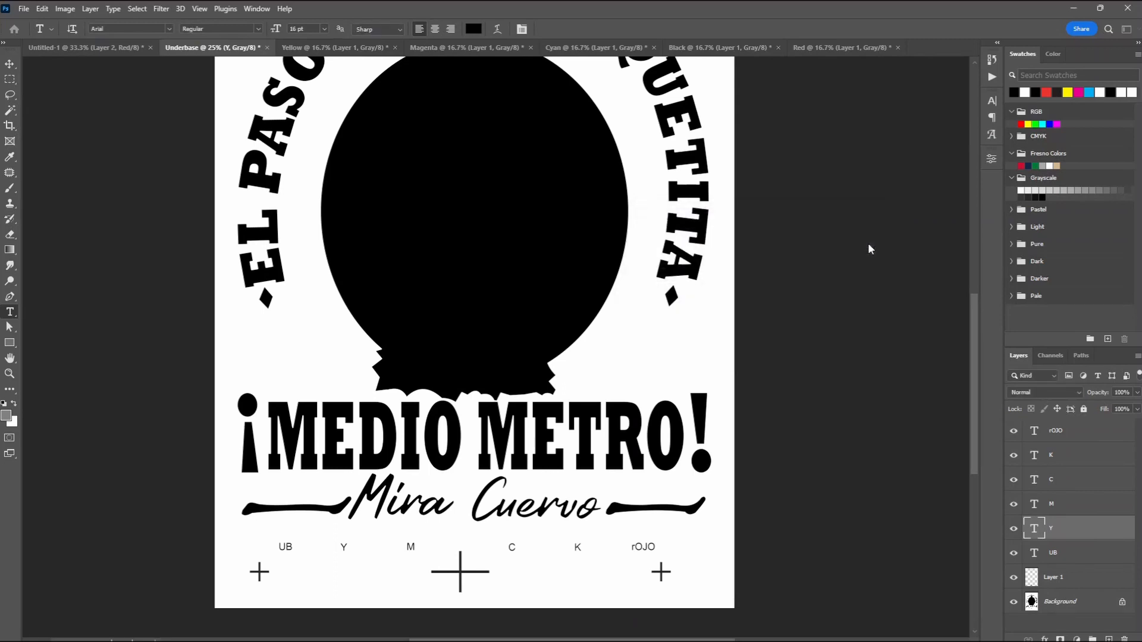
Step: Duplicate the M text layer from the Underbase document into the Magenta document
click(1057, 510)
right_click(1058, 503)
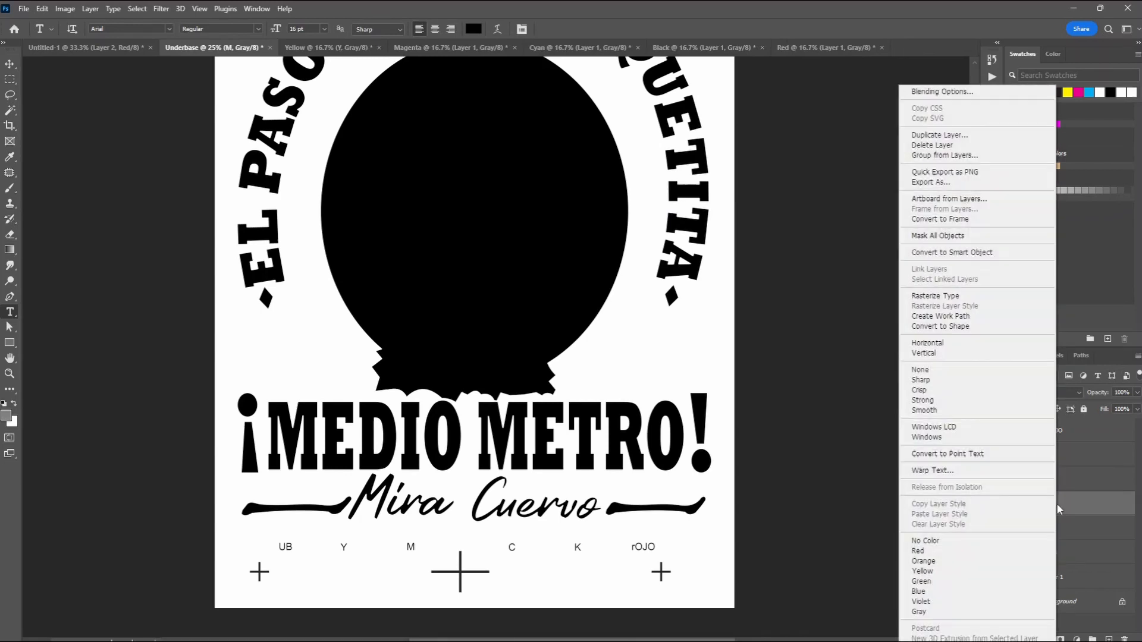
click(975, 135)
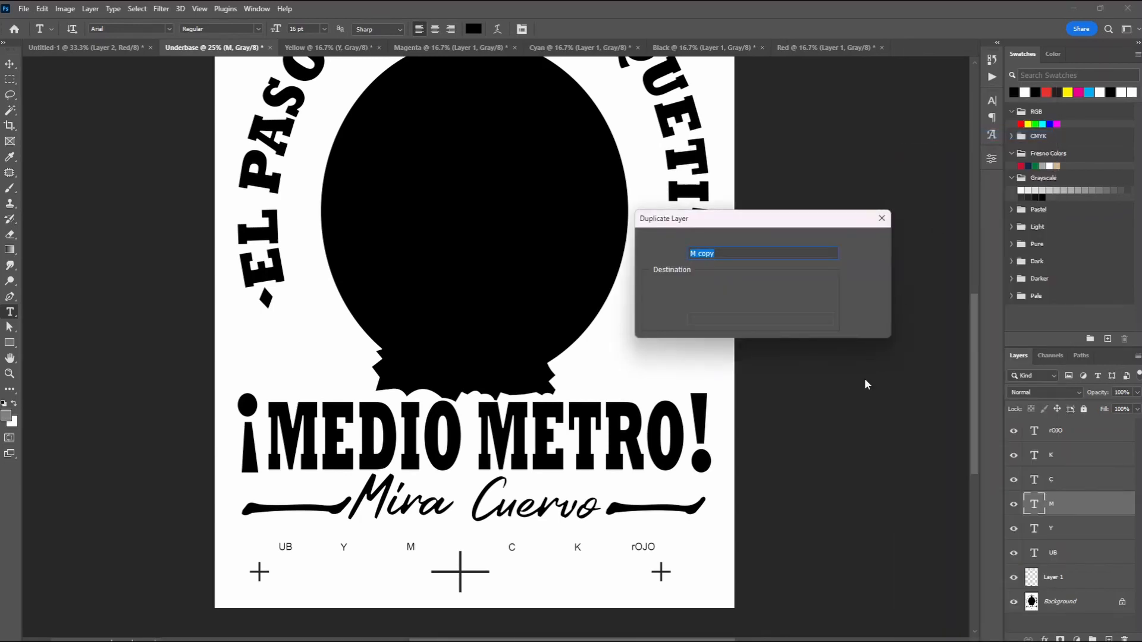
click(715, 287)
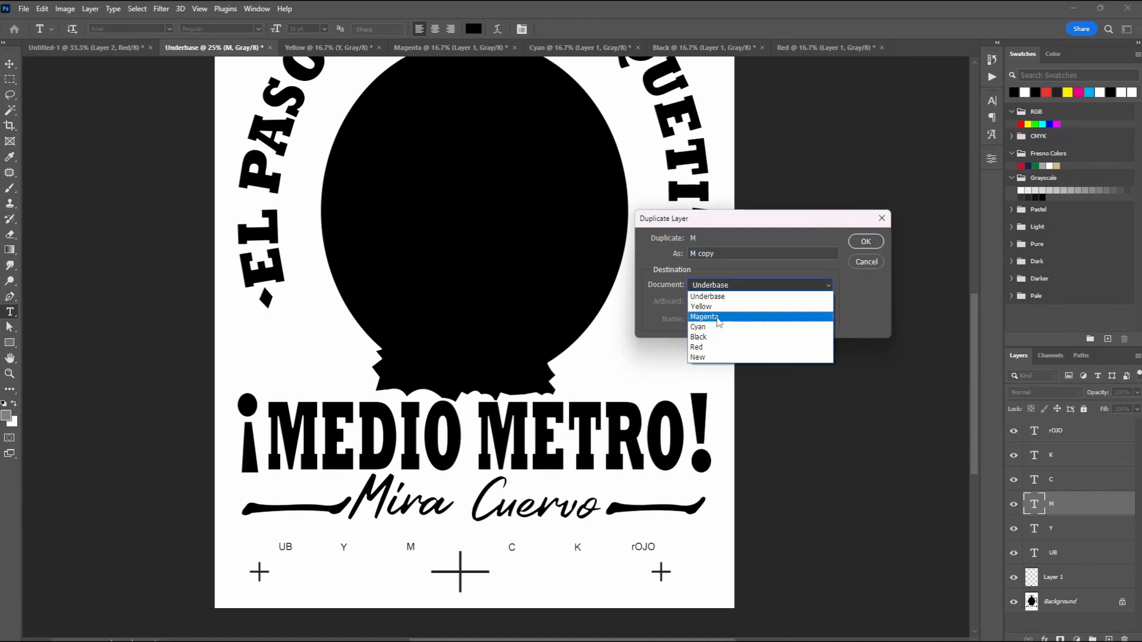
click(717, 319)
click(860, 244)
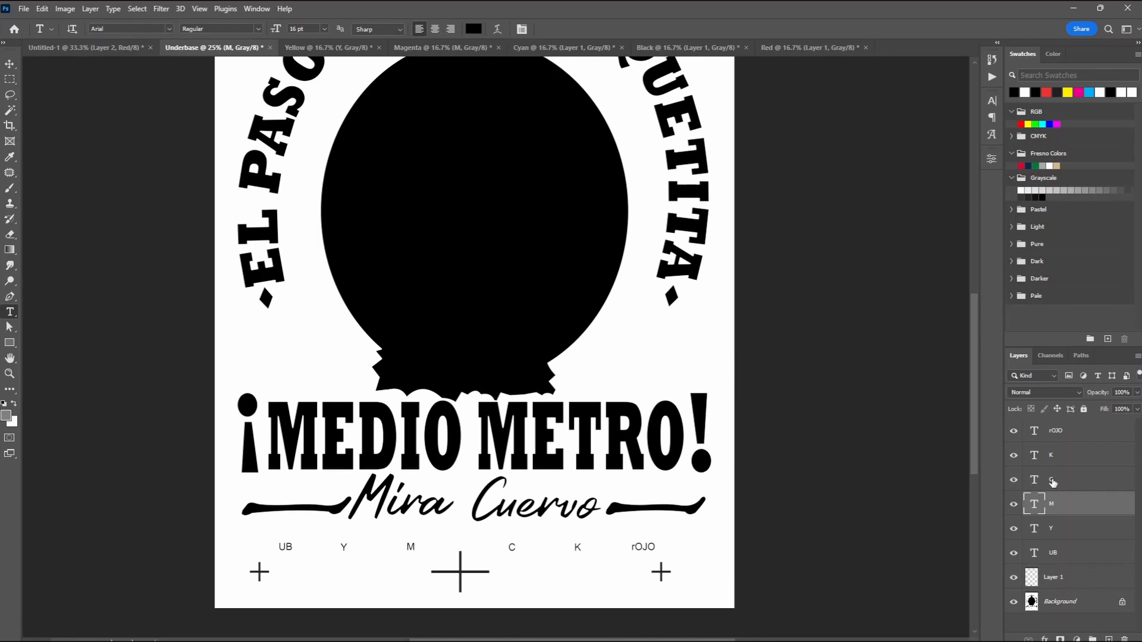
Step: Duplicate the C text layer from the Underbase document into the Cyan document
click(1053, 483)
right_click(1054, 485)
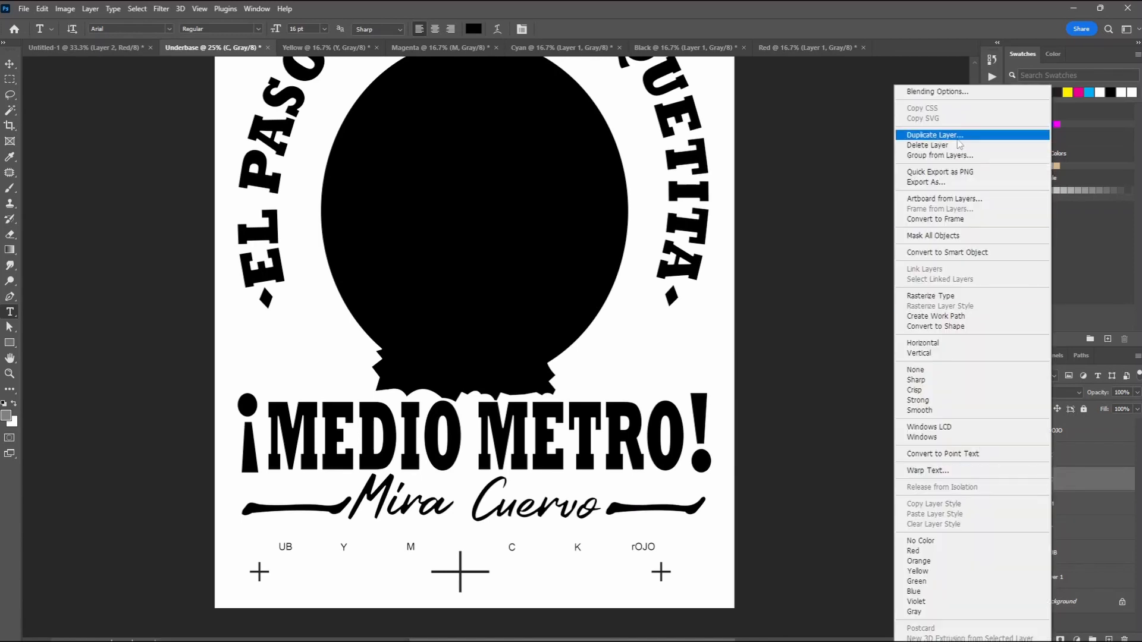
click(935, 135)
click(811, 287)
click(743, 327)
click(860, 244)
Step: Duplicate the K text layer from the Underbase document into the Black document
click(1057, 457)
right_click(1058, 456)
click(934, 132)
click(811, 287)
click(743, 338)
click(861, 244)
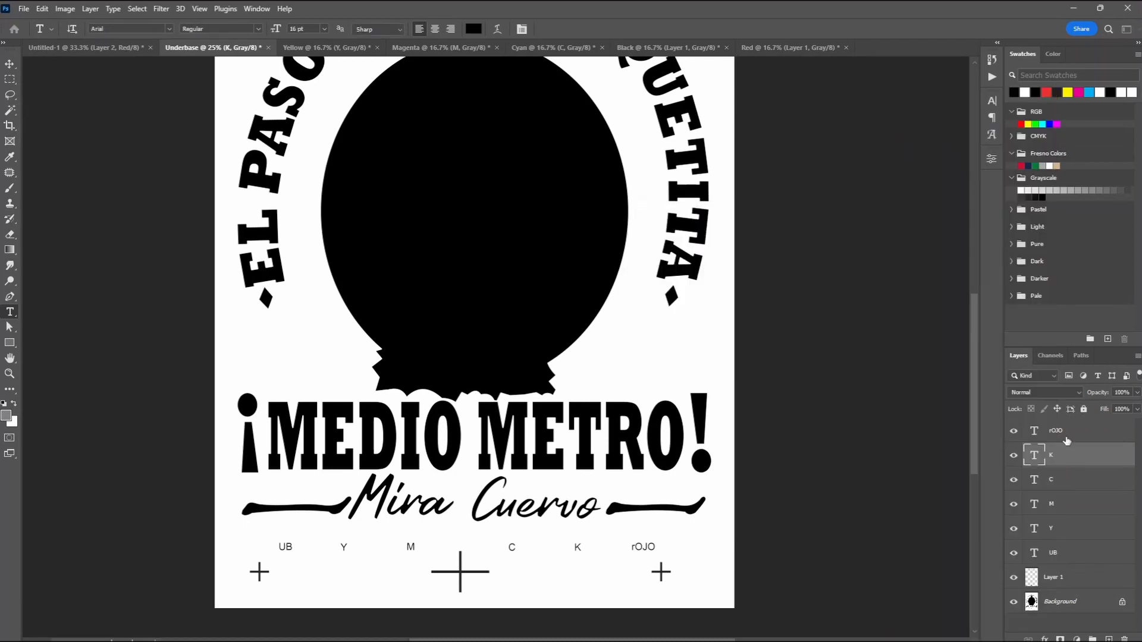
Step: Duplicate the rOJO text layer from the Underbase document into the Red document
right_click(1065, 433)
click(935, 132)
click(797, 286)
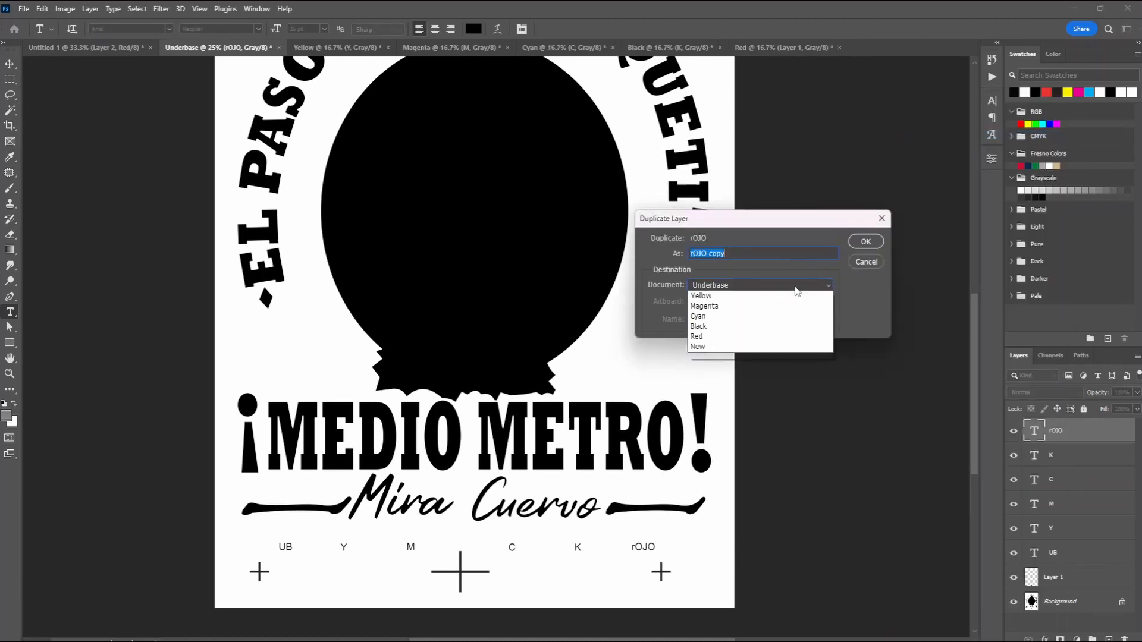
click(744, 336)
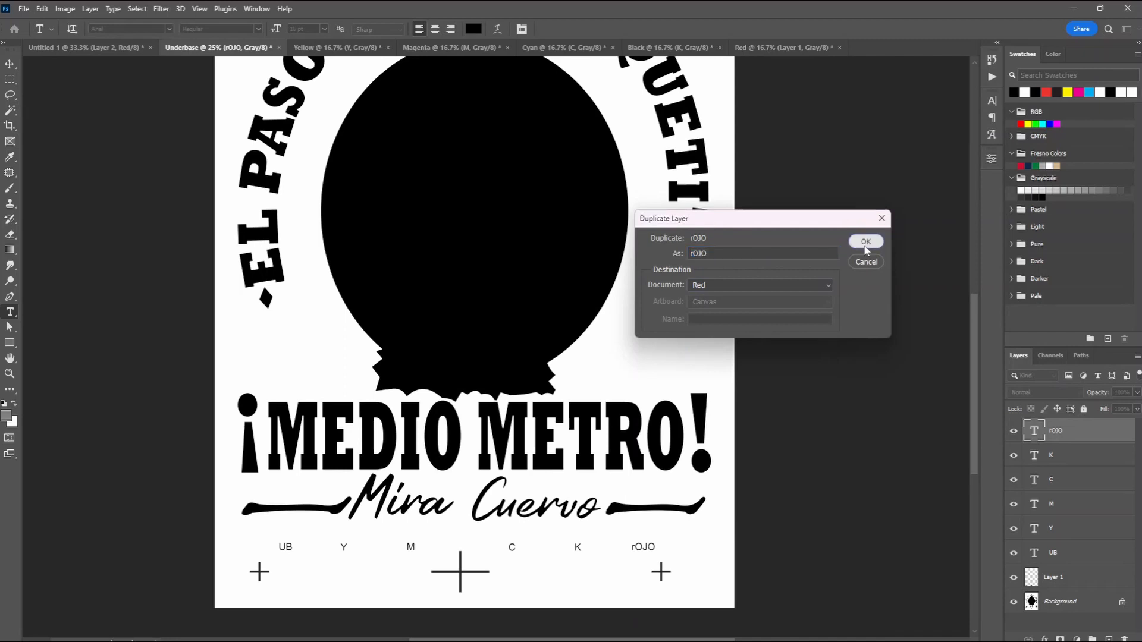
click(866, 243)
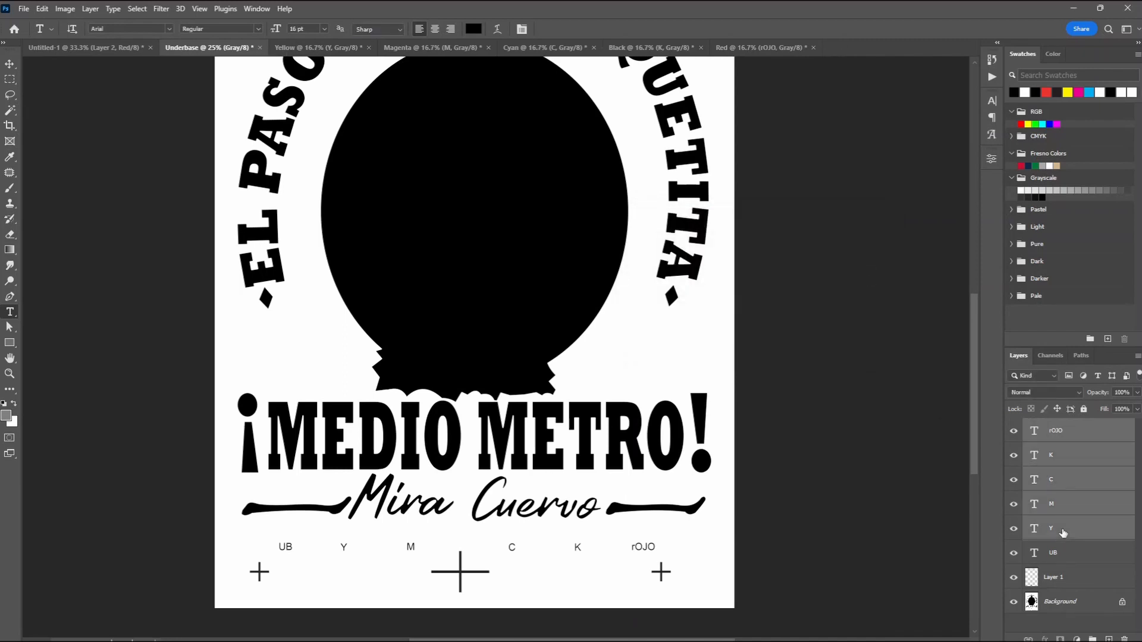
Step: Delete the rOJO, K, C, M and Y text layers from the Underbase document, keeping only the UB label
click(1124, 639)
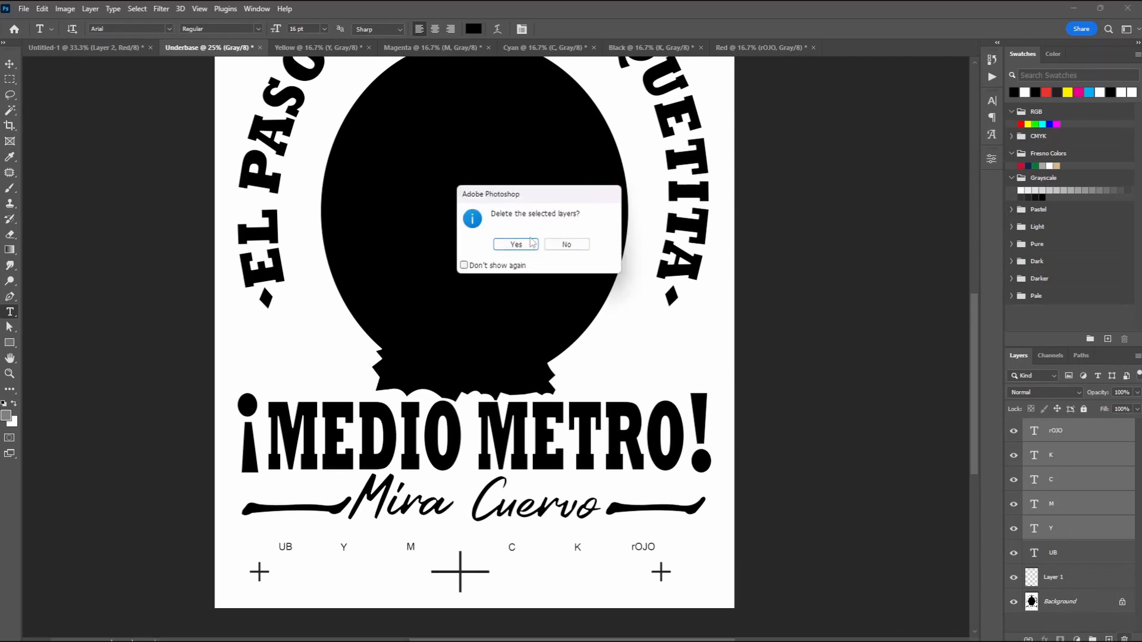
click(517, 243)
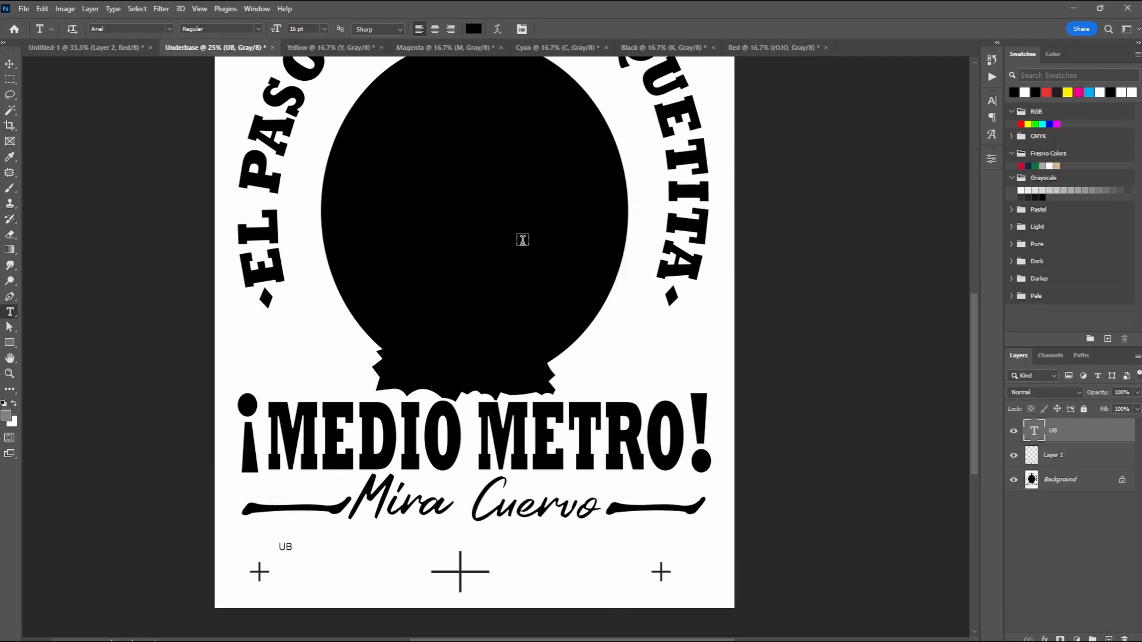
Step: Check the whole artwork, registration marks and colour label in each of the separation documents from Underbase to Red
key(z)
alt+click(489, 288)
alt+click(490, 288)
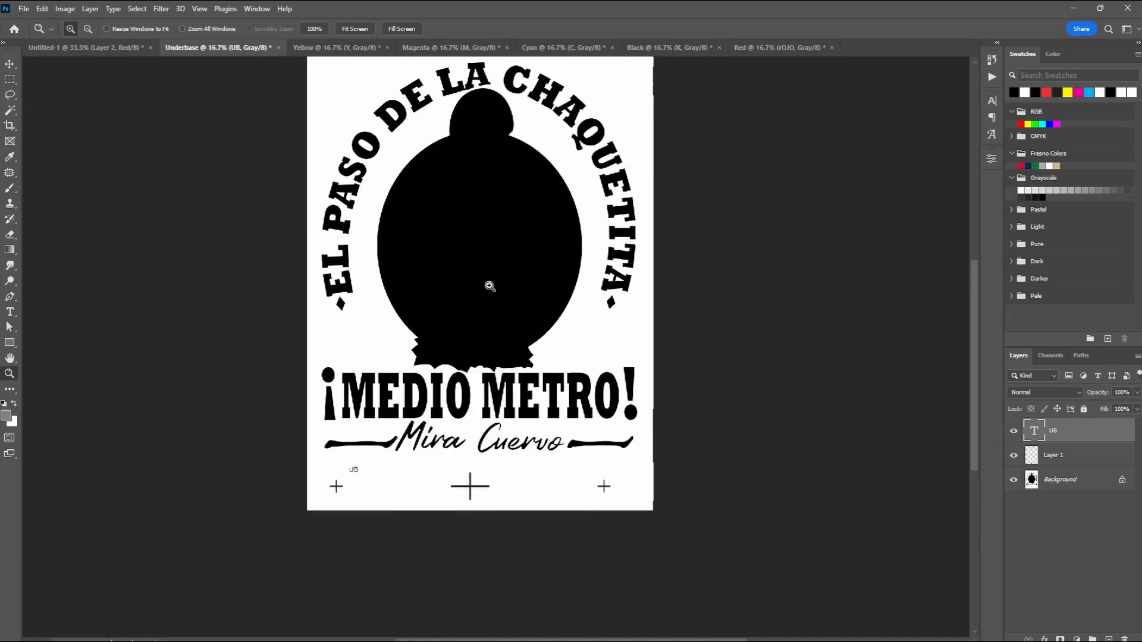
click(356, 47)
click(448, 47)
click(558, 47)
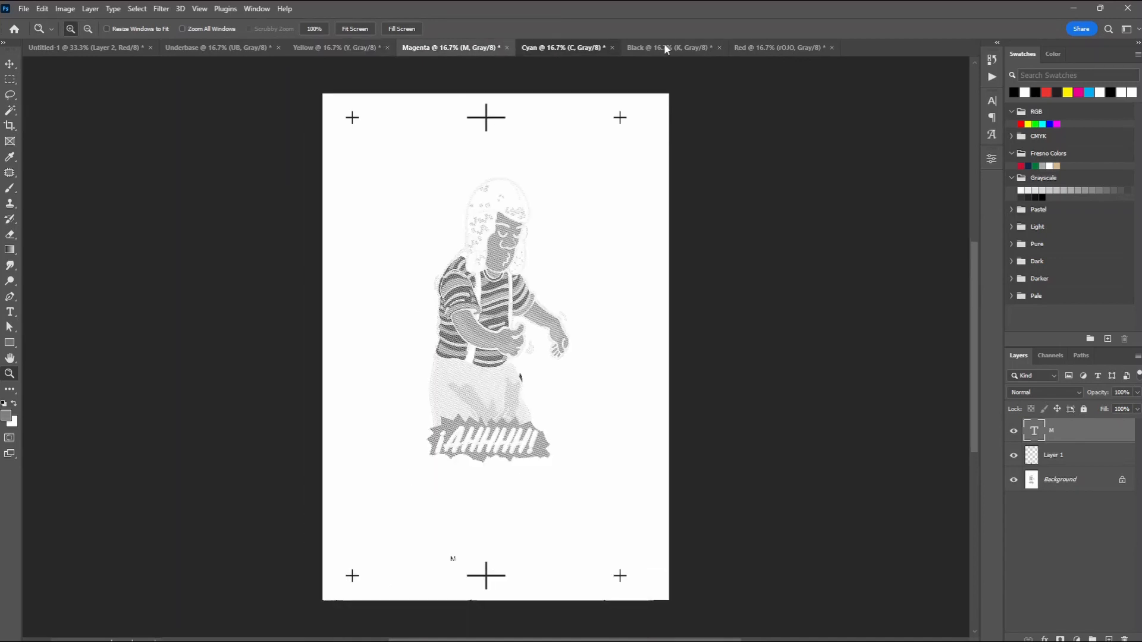
click(666, 47)
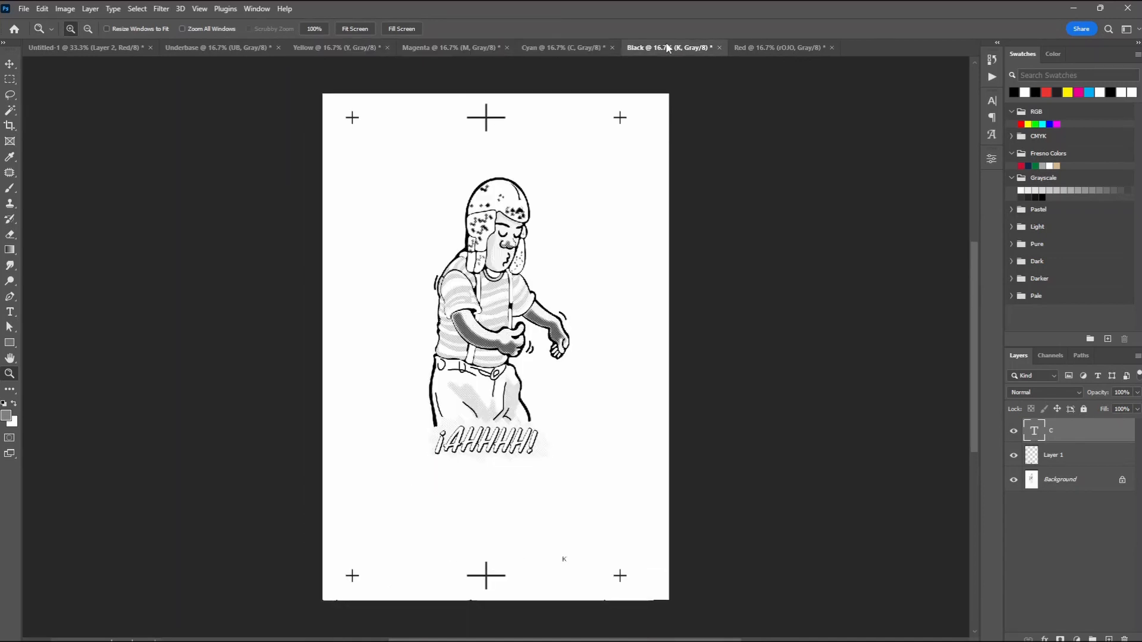
click(780, 51)
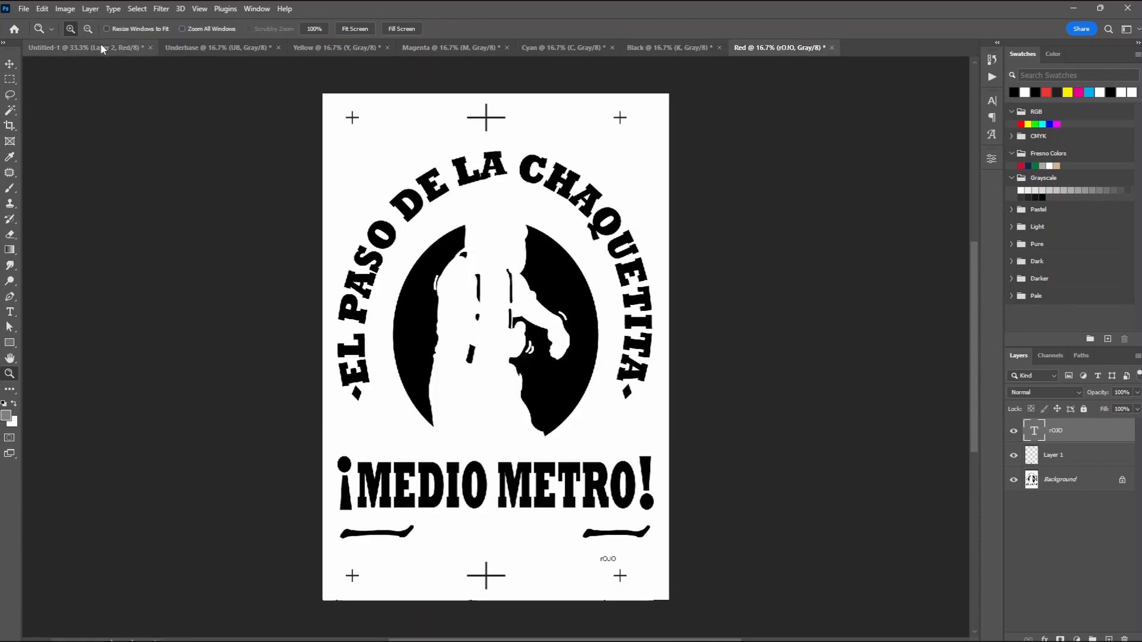
click(199, 48)
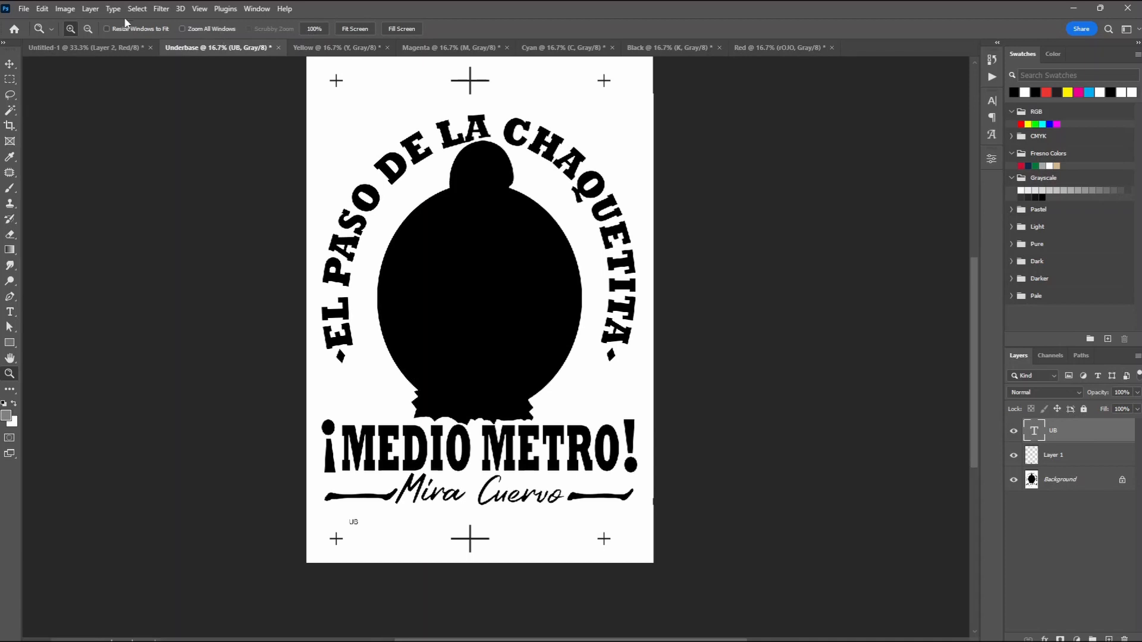
Step: Flatten all layers in the Underbase document and in the Yellow document
click(24, 11)
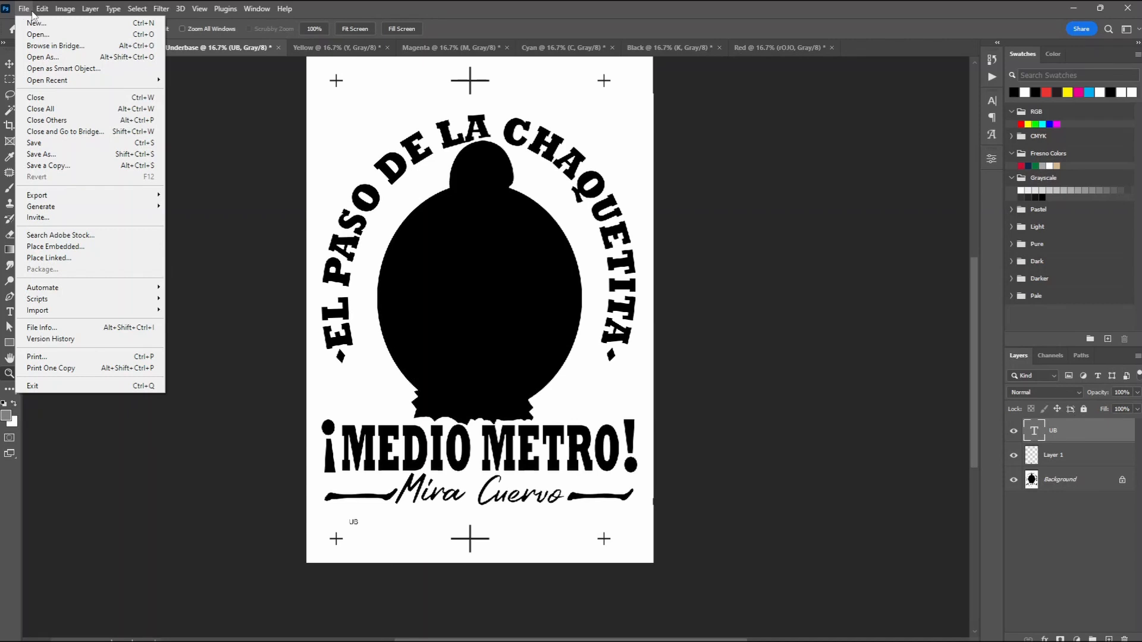
click(1086, 480)
click(1086, 481)
right_click(1087, 484)
click(1064, 451)
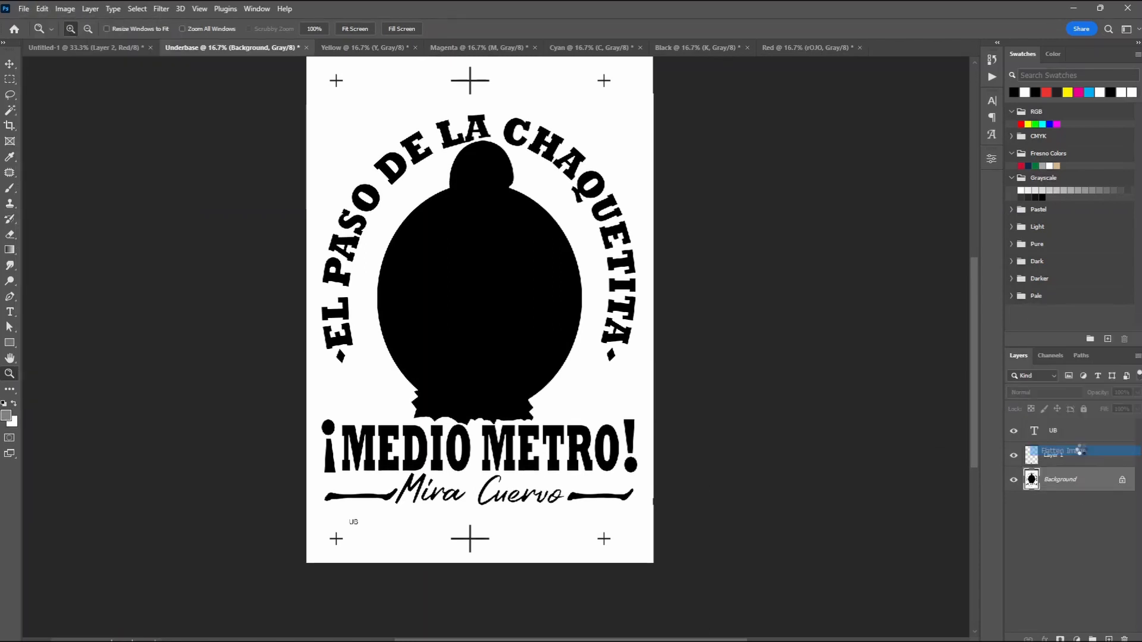
click(328, 50)
right_click(1083, 452)
click(1072, 516)
Step: Flatten all layers in the Magenta document and in the Cyan document
click(439, 48)
right_click(1073, 432)
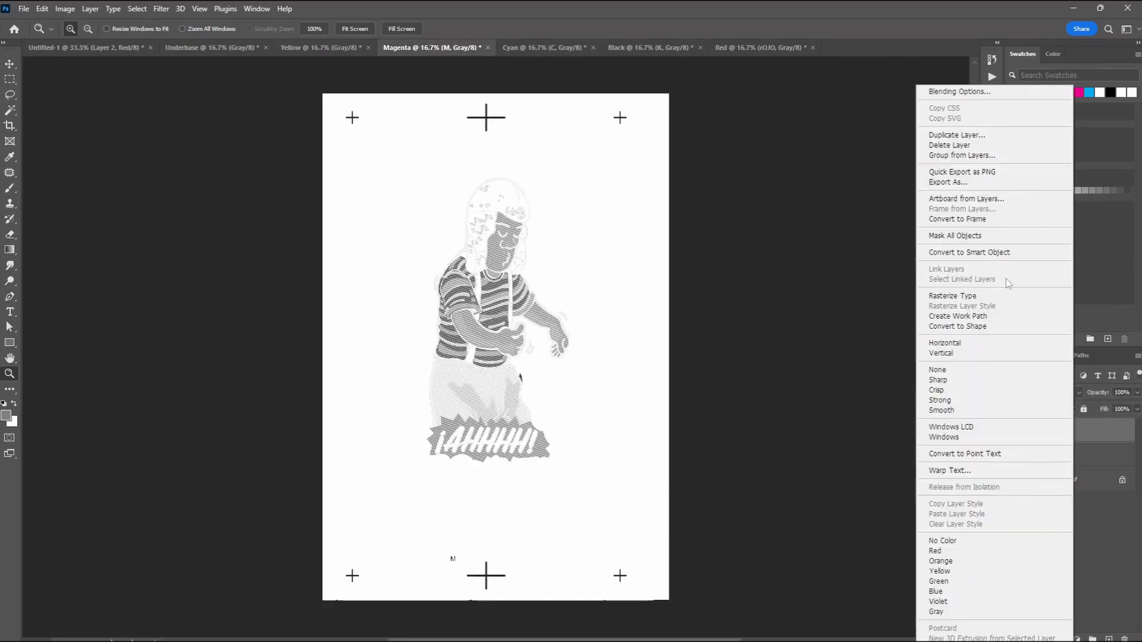
right_click(1089, 458)
click(1039, 515)
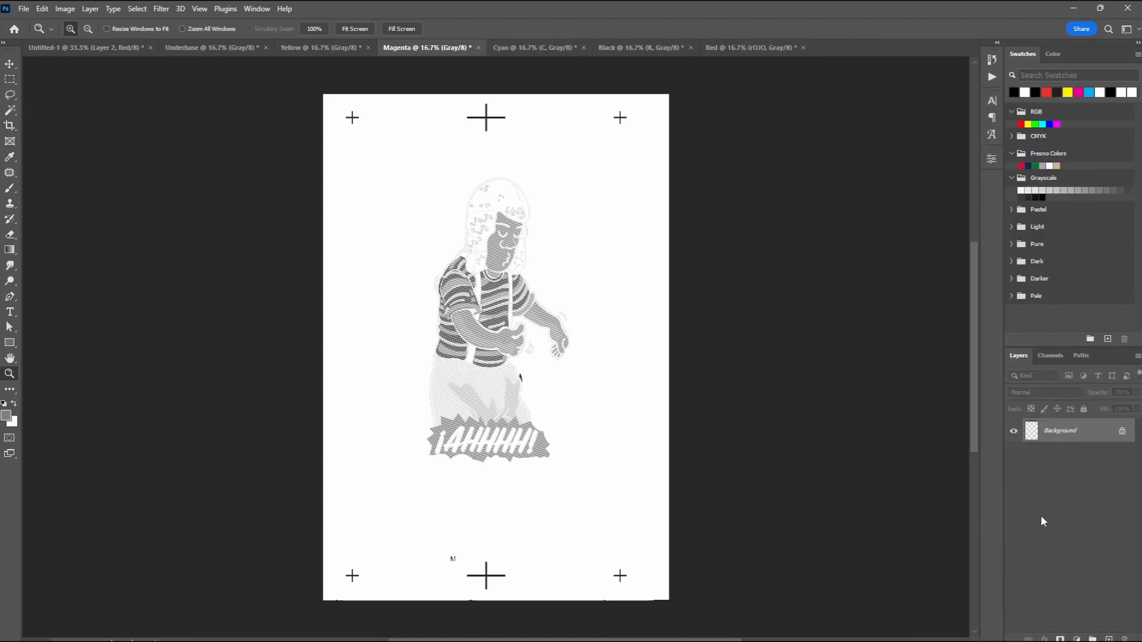
click(536, 48)
right_click(1083, 477)
click(1064, 608)
Step: Flatten all layers in the Black document and in the Red document
click(641, 48)
right_click(1071, 488)
click(1064, 450)
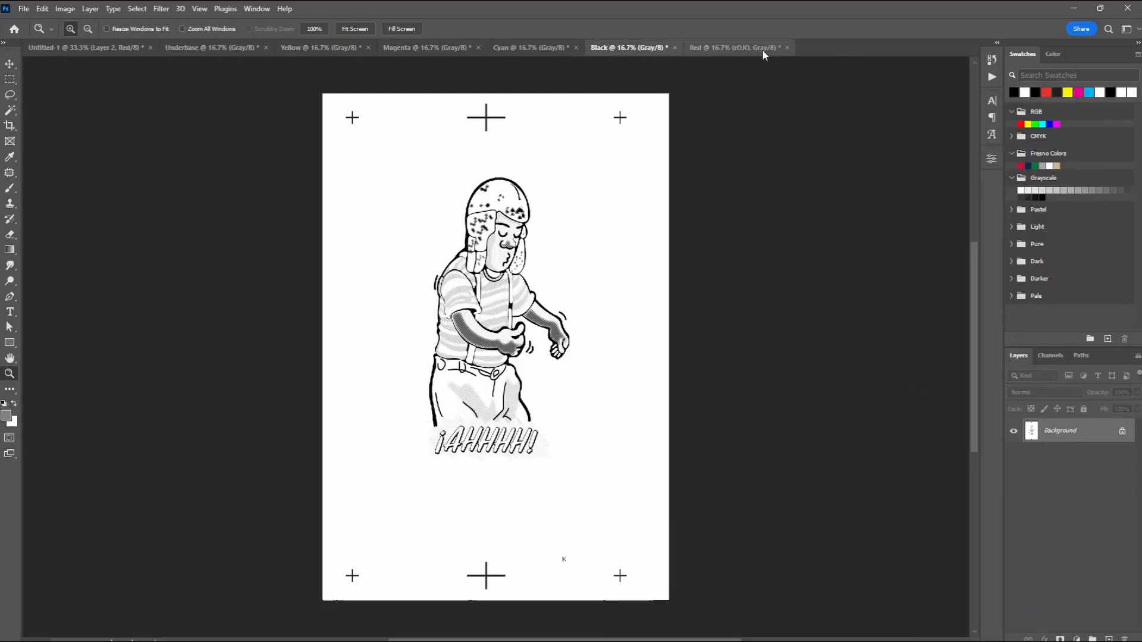
click(744, 48)
right_click(1069, 443)
right_click(1091, 485)
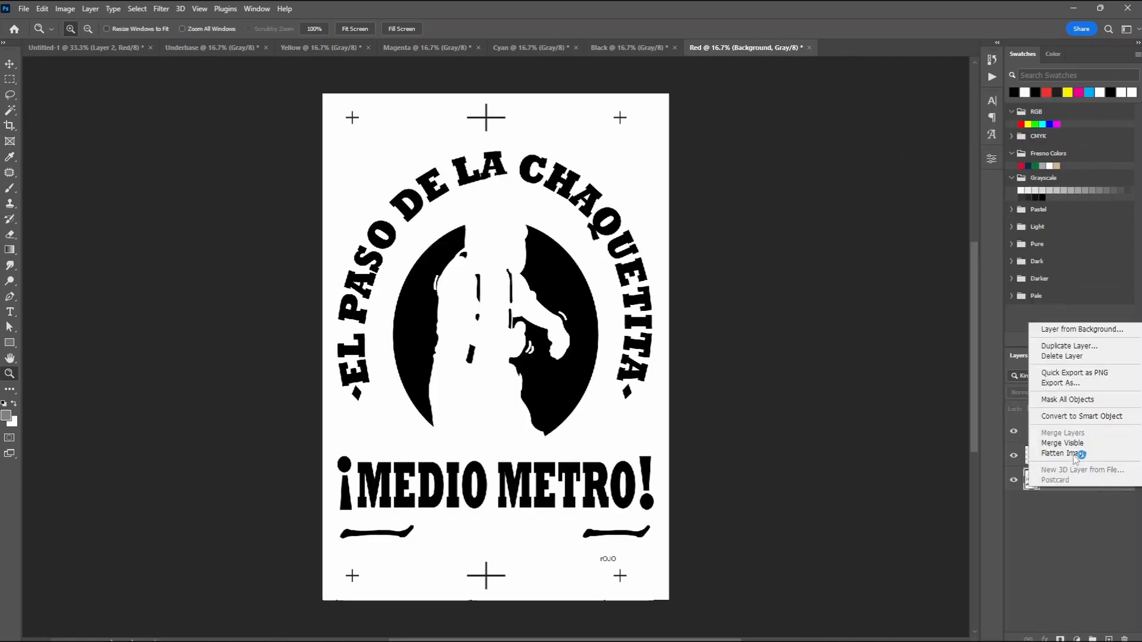
click(1070, 453)
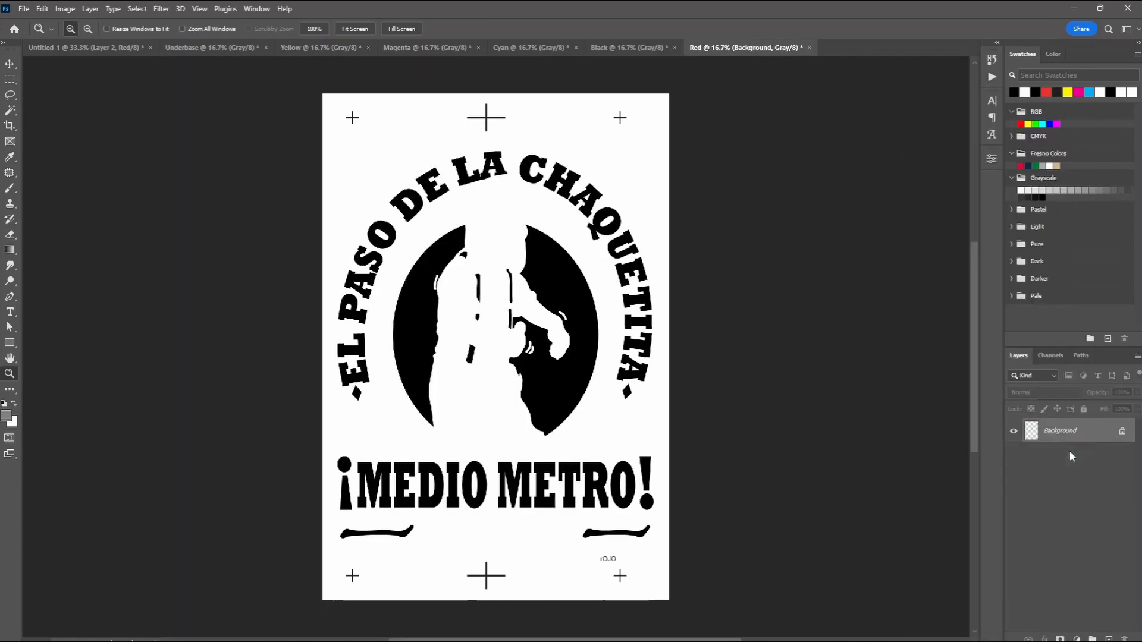
Step: Save the Underbase document on the computer in the Medio Metro folder as a Photoshop PDF named Underbase
click(176, 51)
click(24, 9)
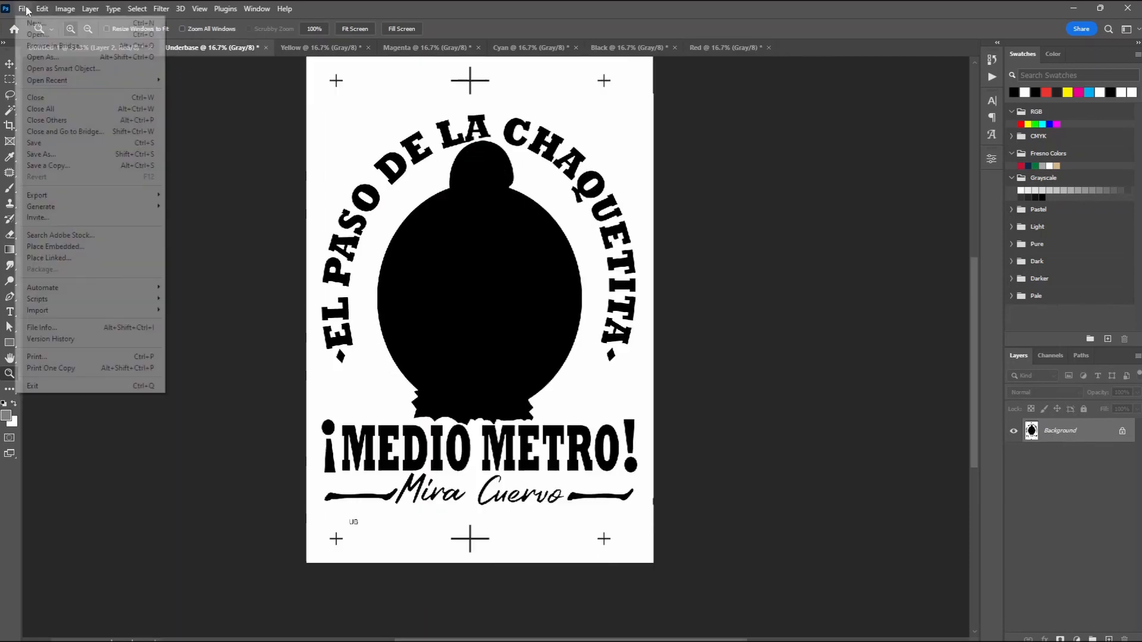
click(68, 157)
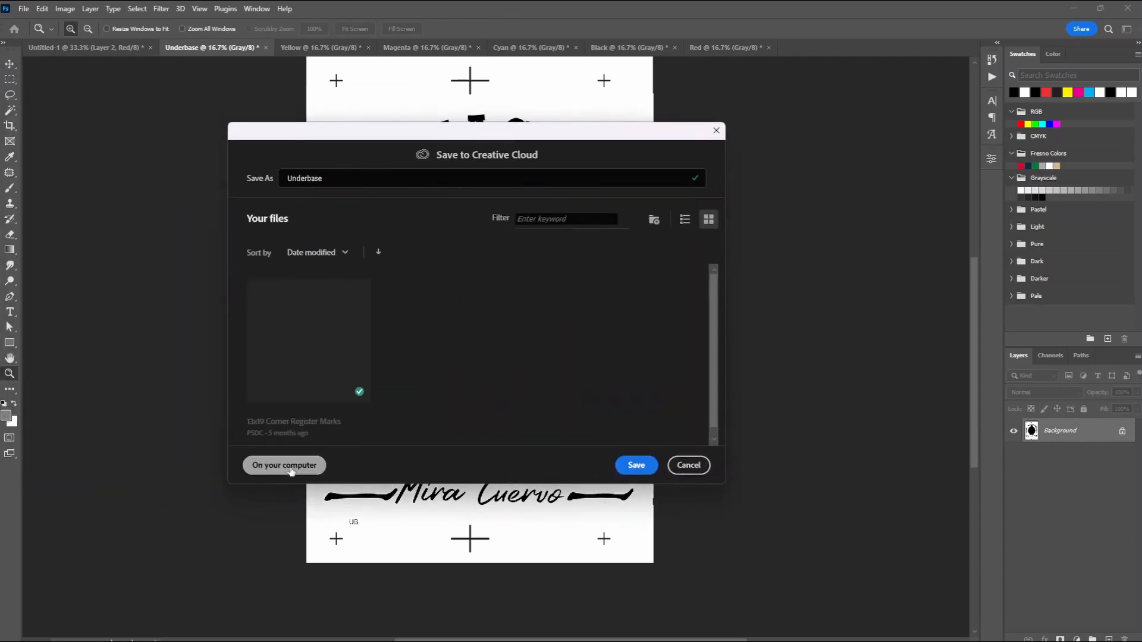
click(291, 469)
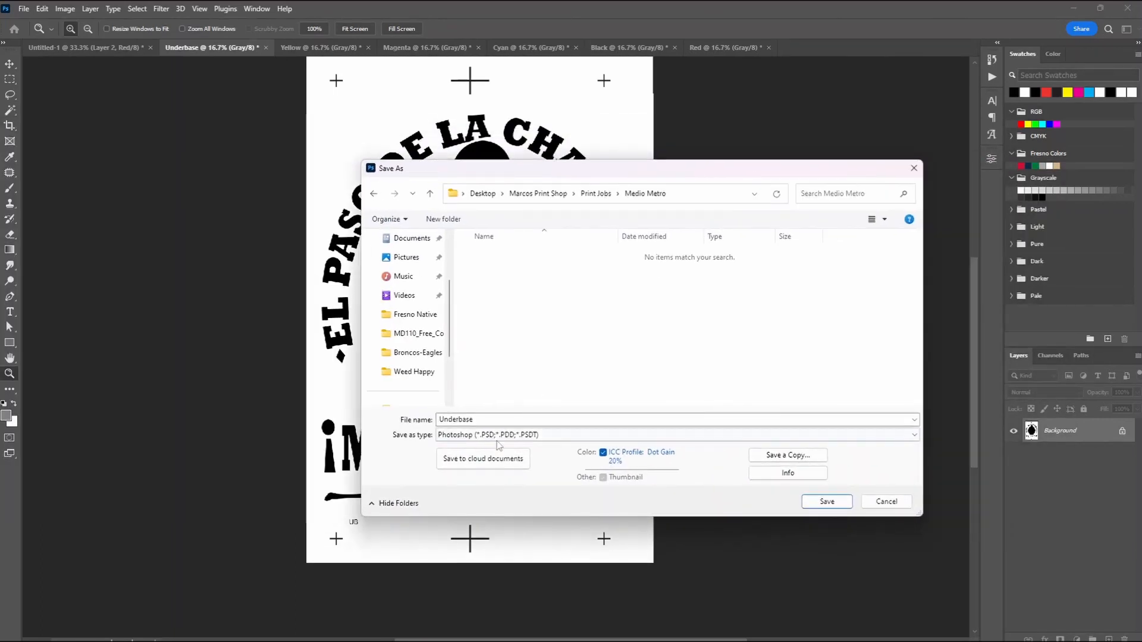
click(497, 436)
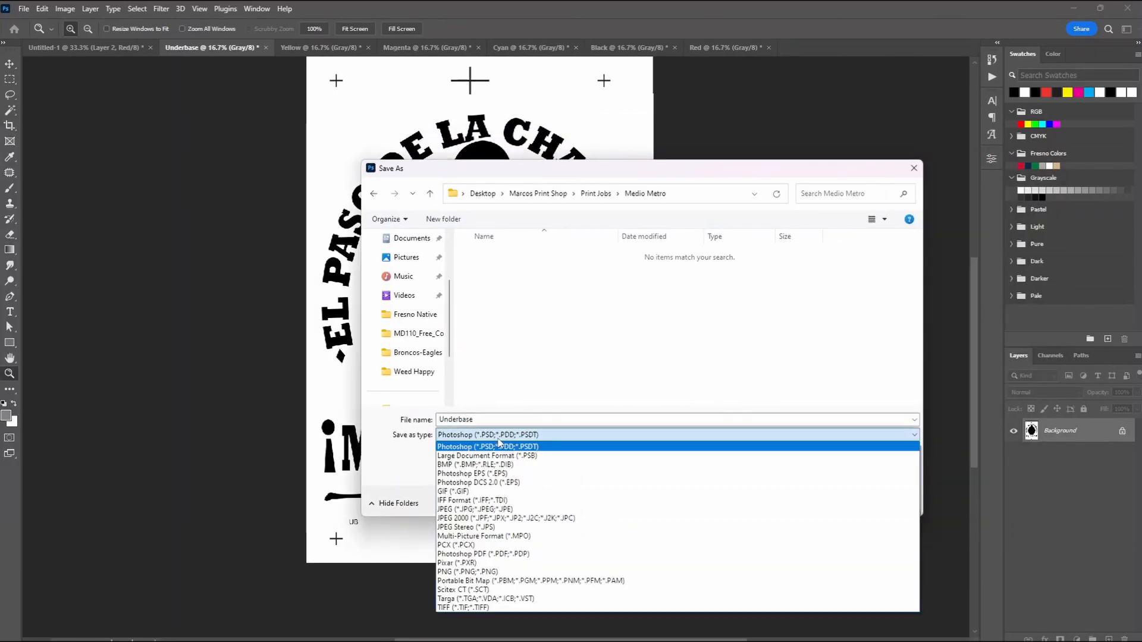
click(485, 554)
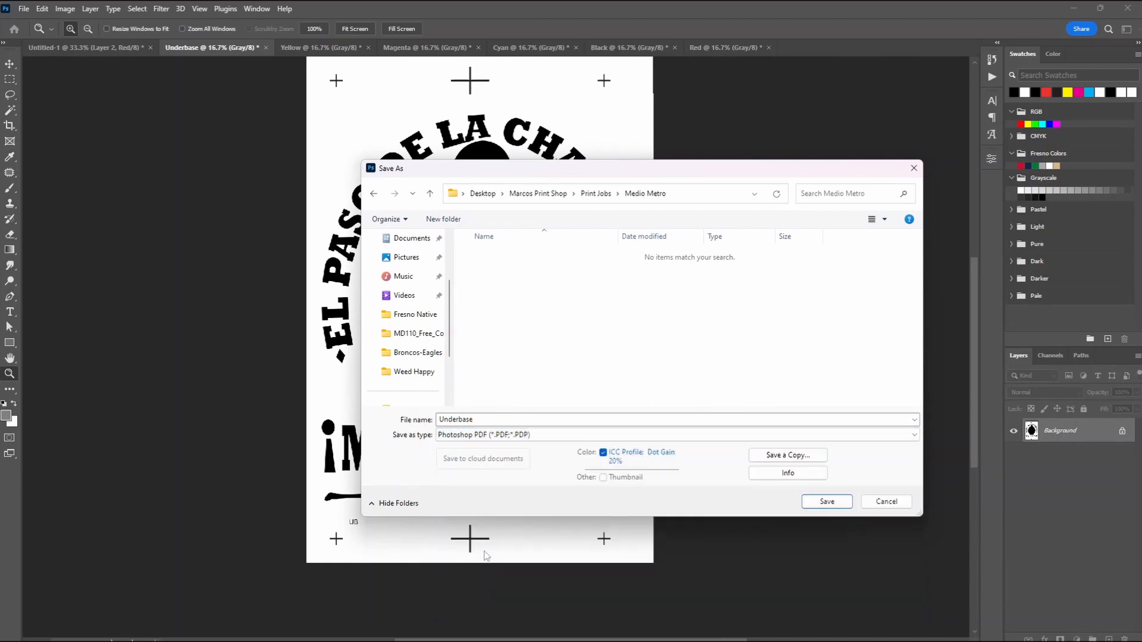
click(827, 501)
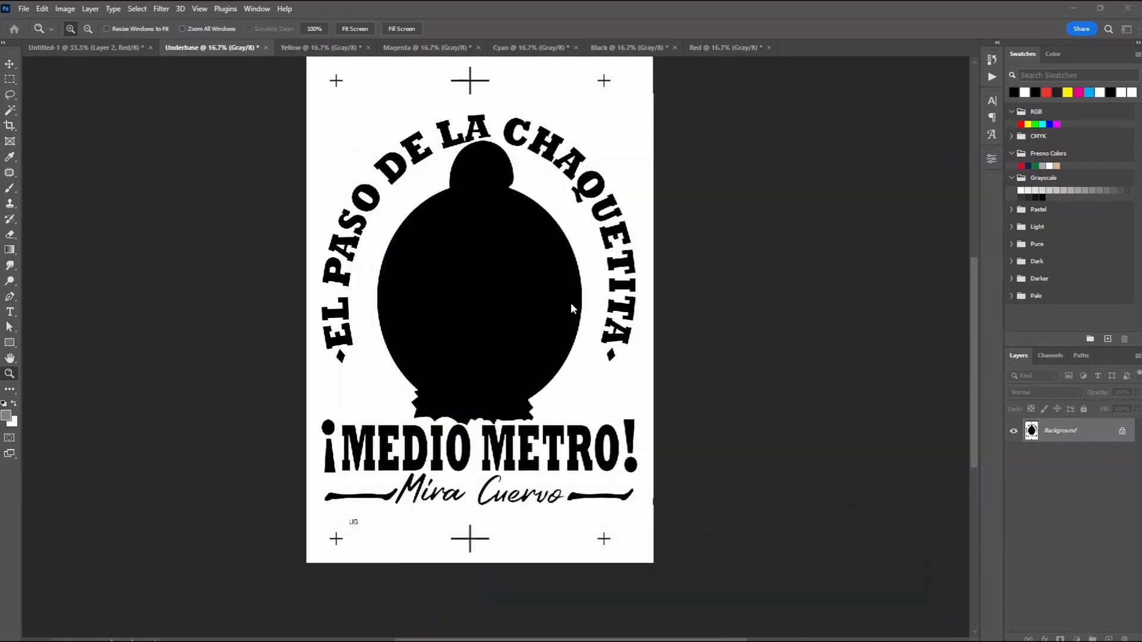
Step: Turn off Preserve Photoshop Editing Capabilities in the PDF options and finish saving the Underbase PDF
click(582, 250)
click(576, 291)
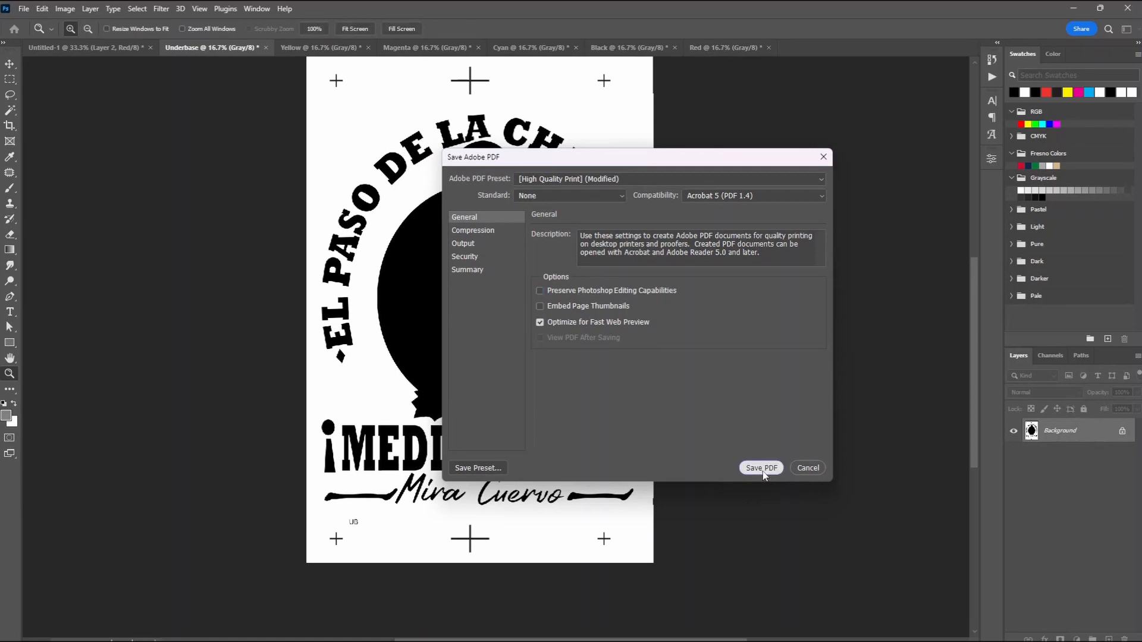
click(762, 468)
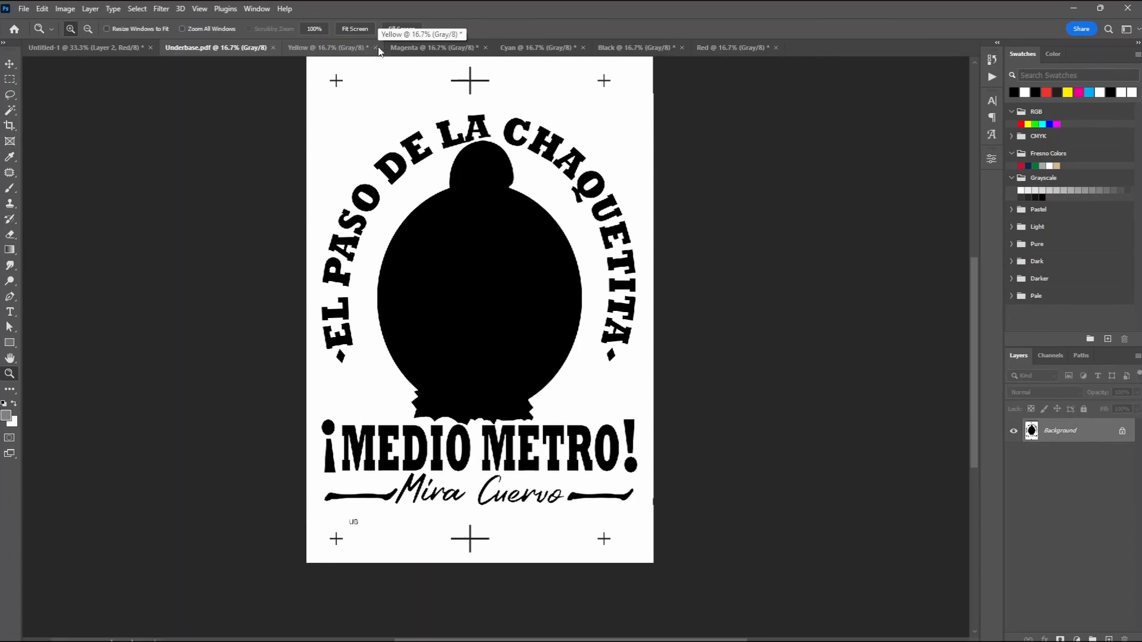
Step: Save the Yellow document on the computer in the Medio Metro folder as a Photoshop PDF named Yellow
click(351, 53)
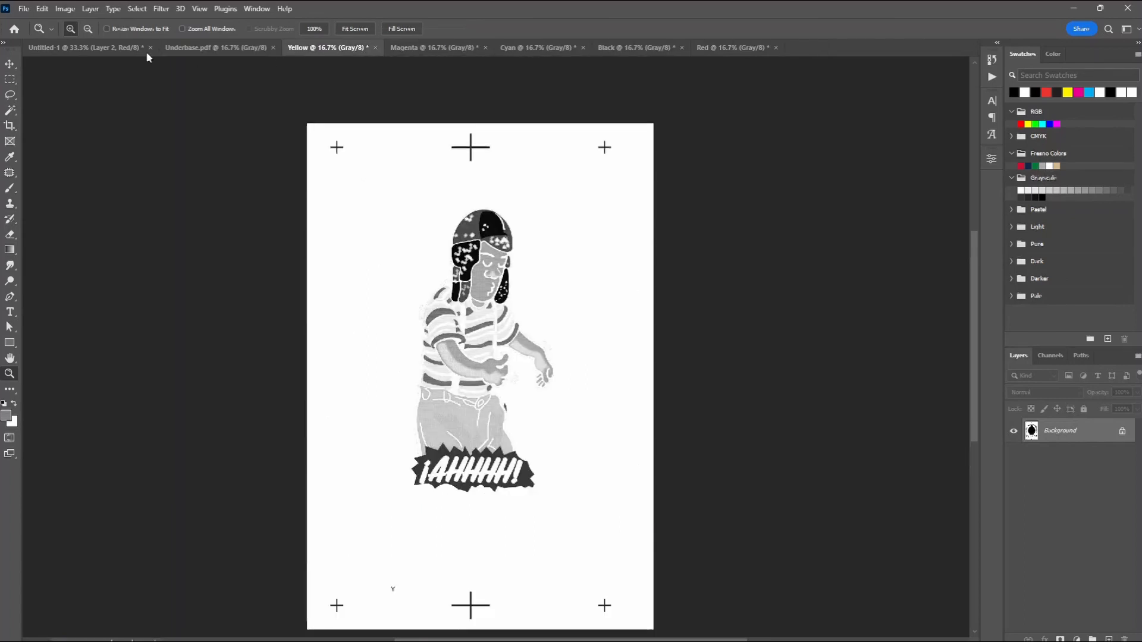
click(21, 8)
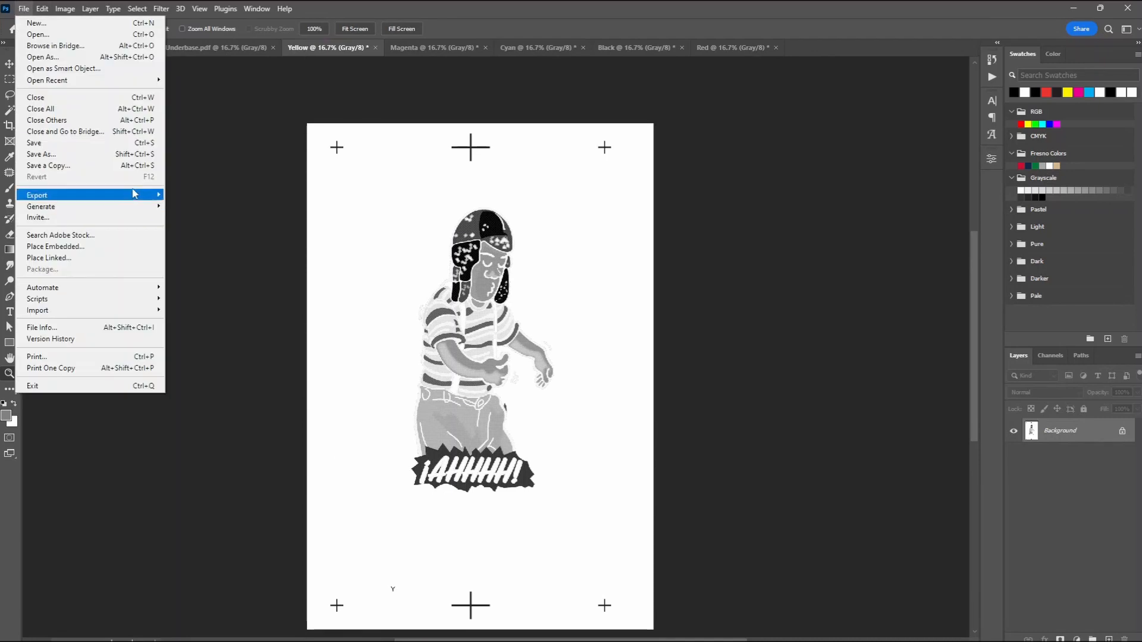
click(117, 157)
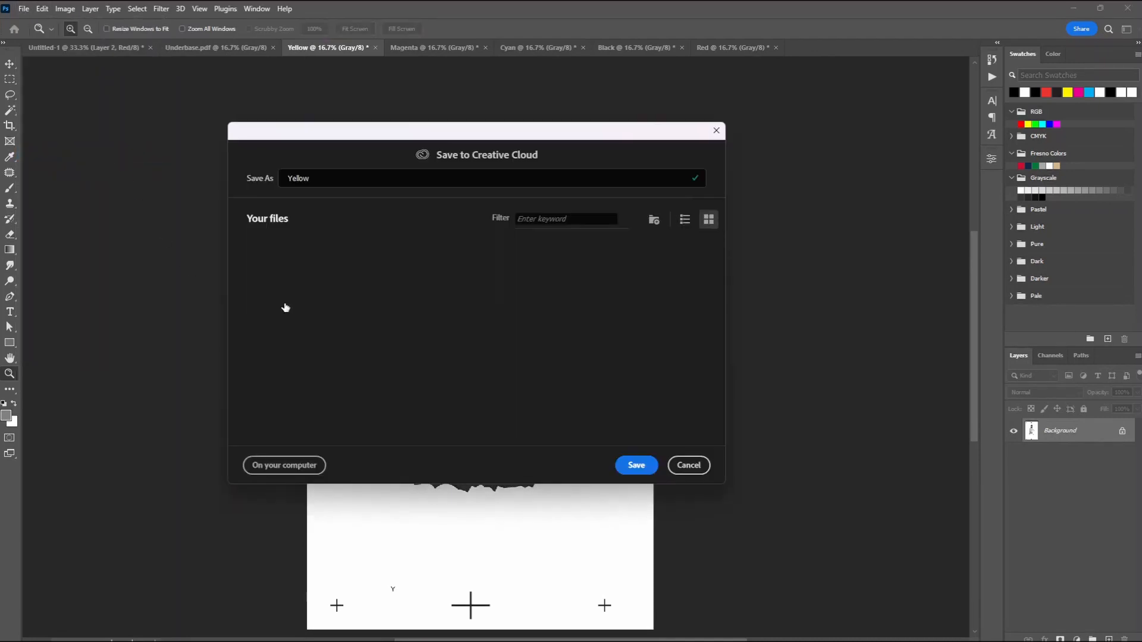
click(276, 465)
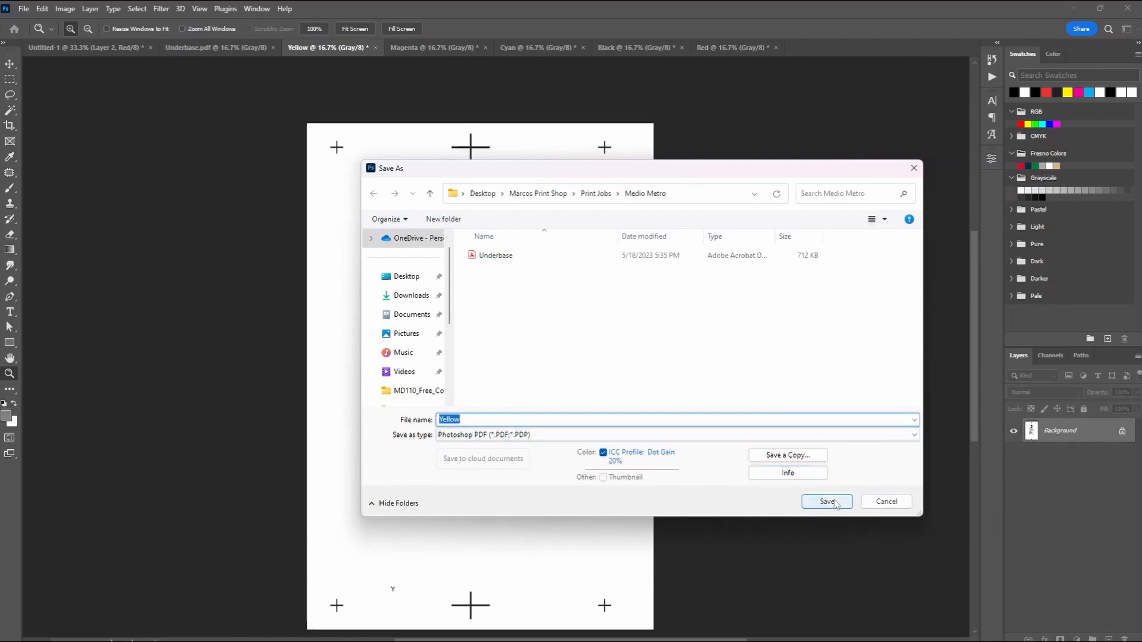
click(814, 504)
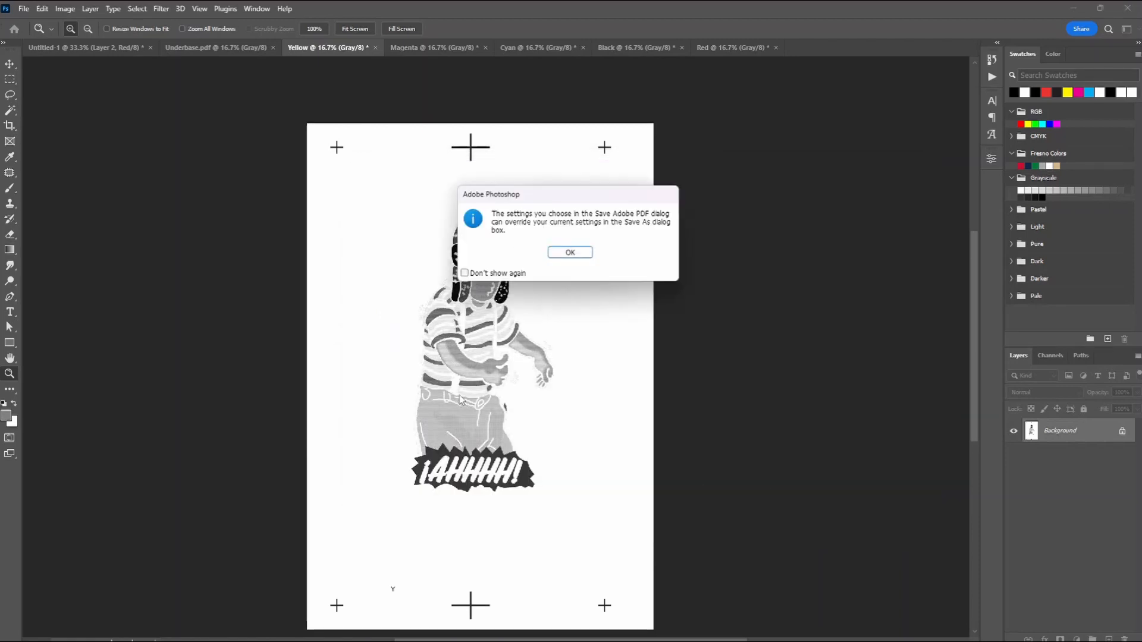
click(587, 252)
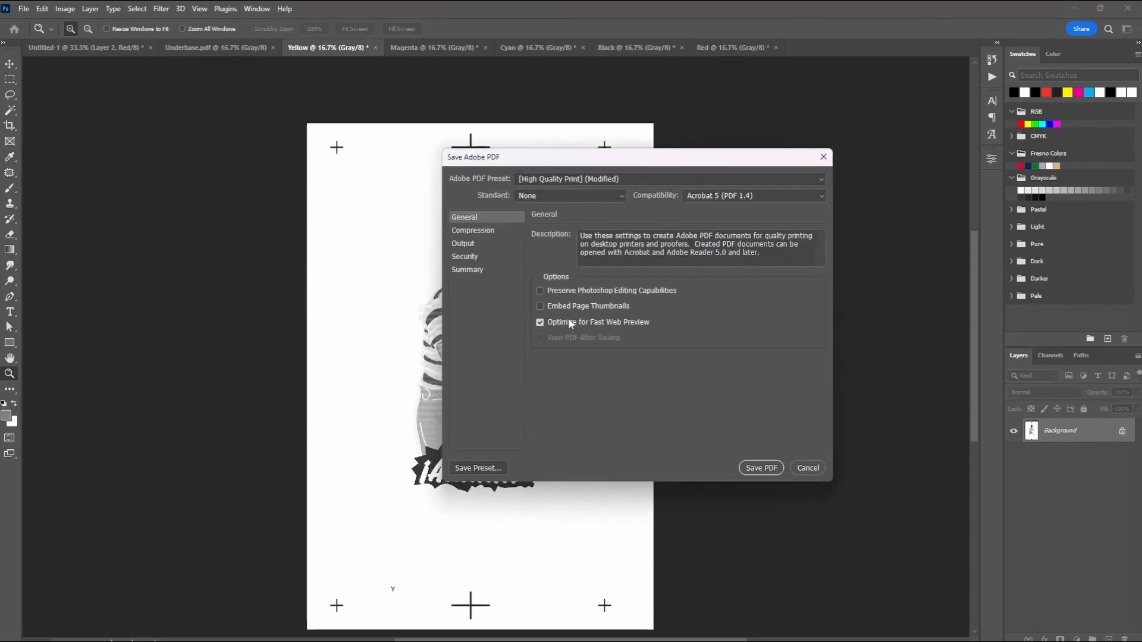
click(761, 469)
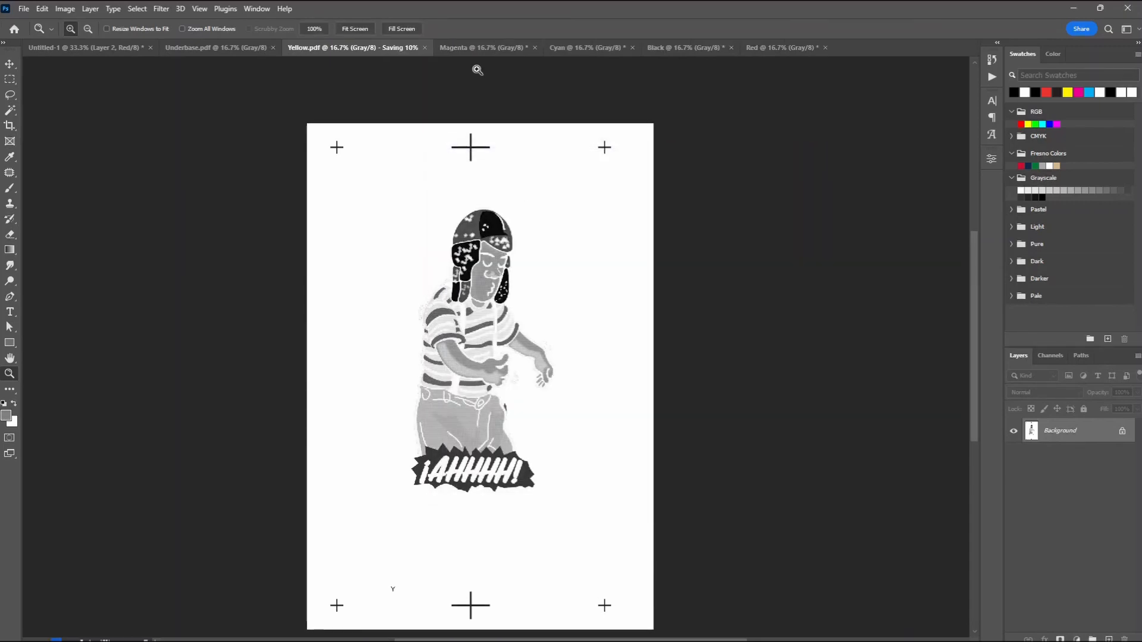
Step: Save the Magenta document on the computer in the Medio Metro folder as a Photoshop PDF named Magenta
click(476, 47)
key(ctrl+s)
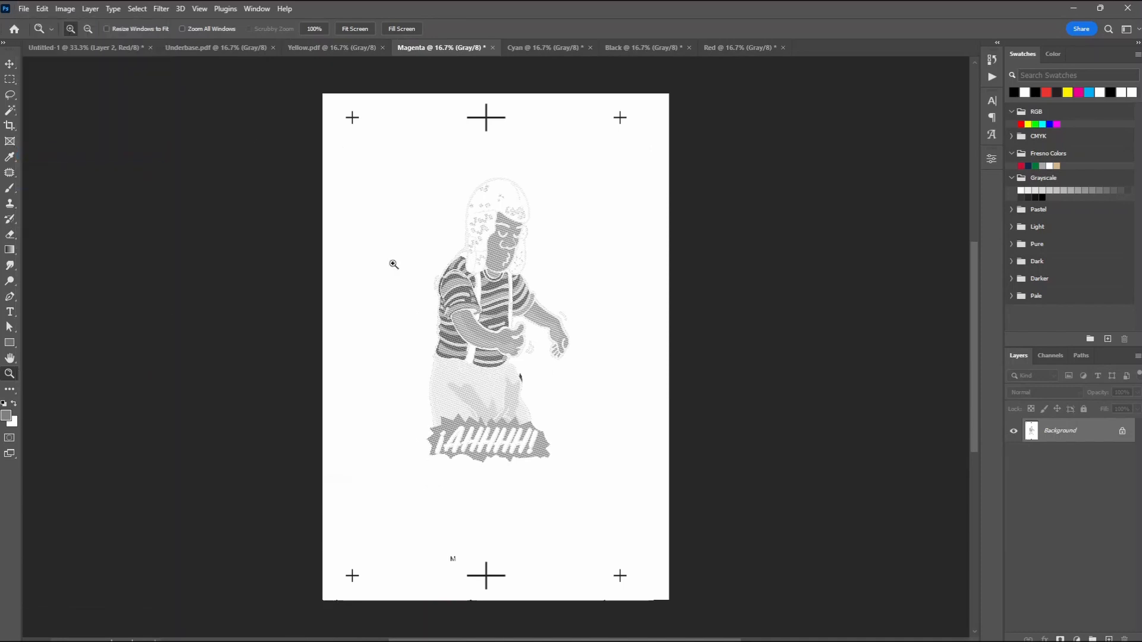
click(314, 470)
click(824, 501)
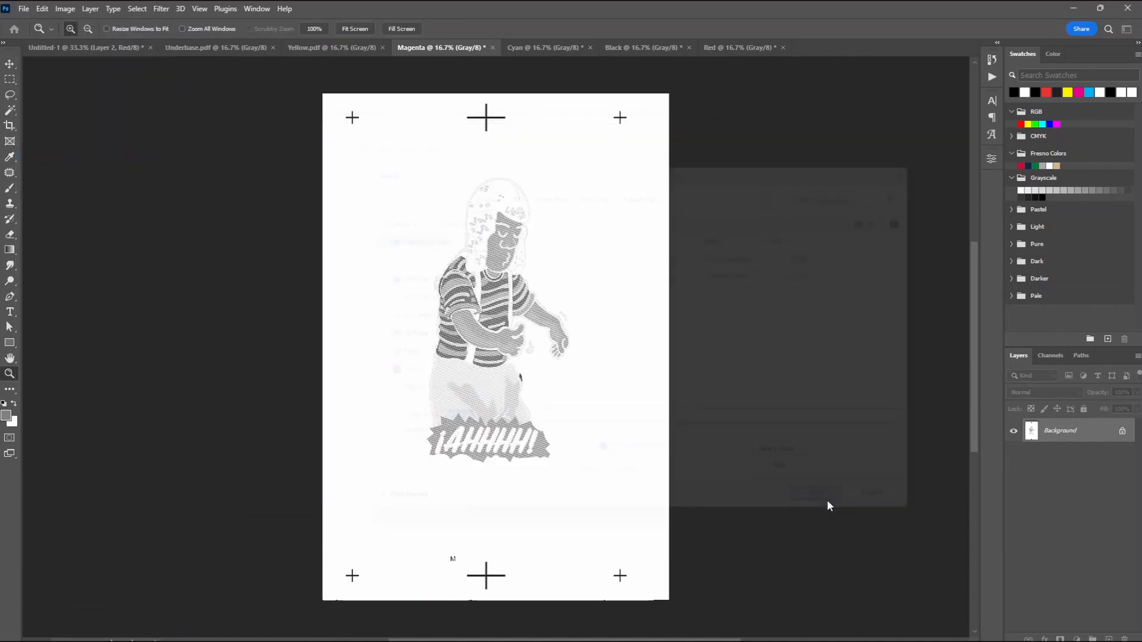
click(570, 253)
click(757, 469)
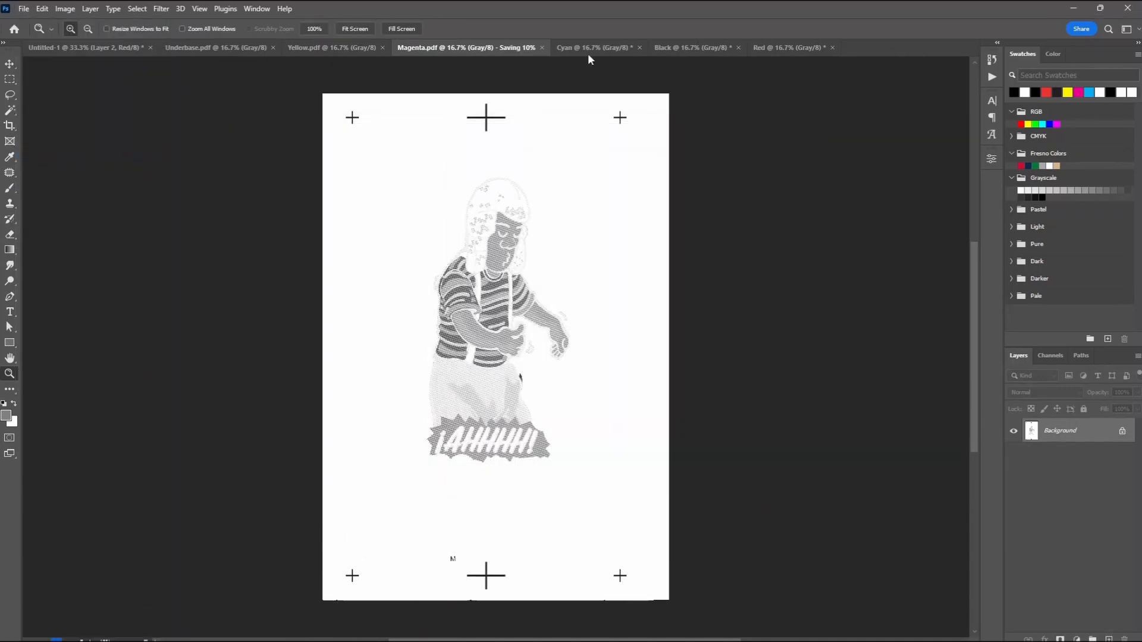
Step: Save the Cyan document on the computer in the Medio Metro folder as a Photoshop PDF named Cyan
click(578, 49)
click(24, 8)
click(99, 357)
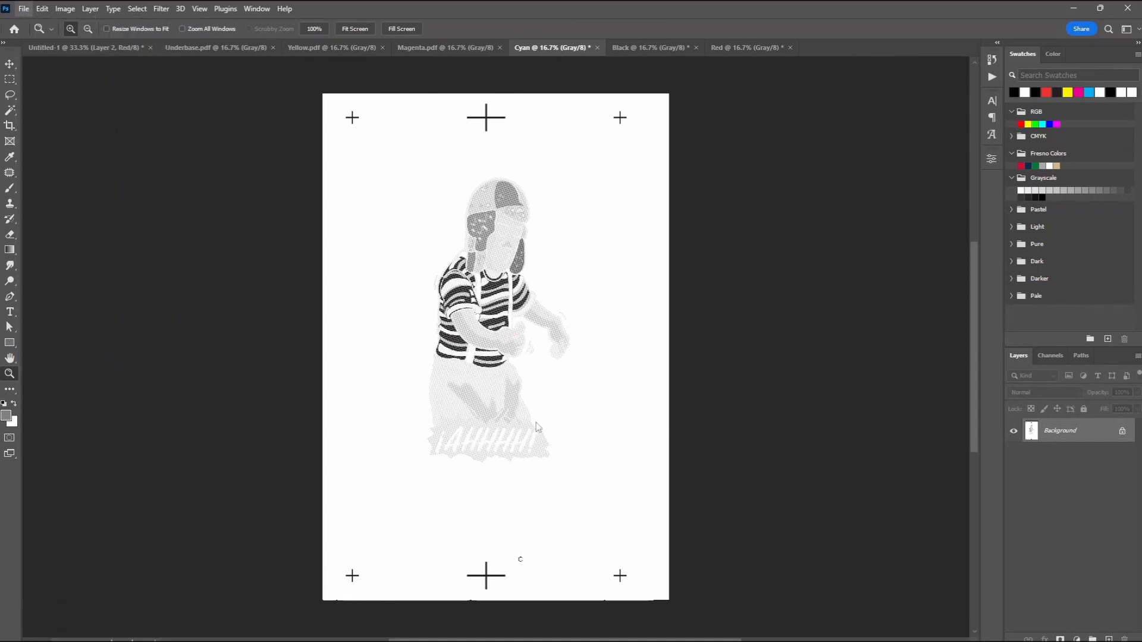
click(606, 395)
click(24, 9)
click(137, 155)
click(284, 467)
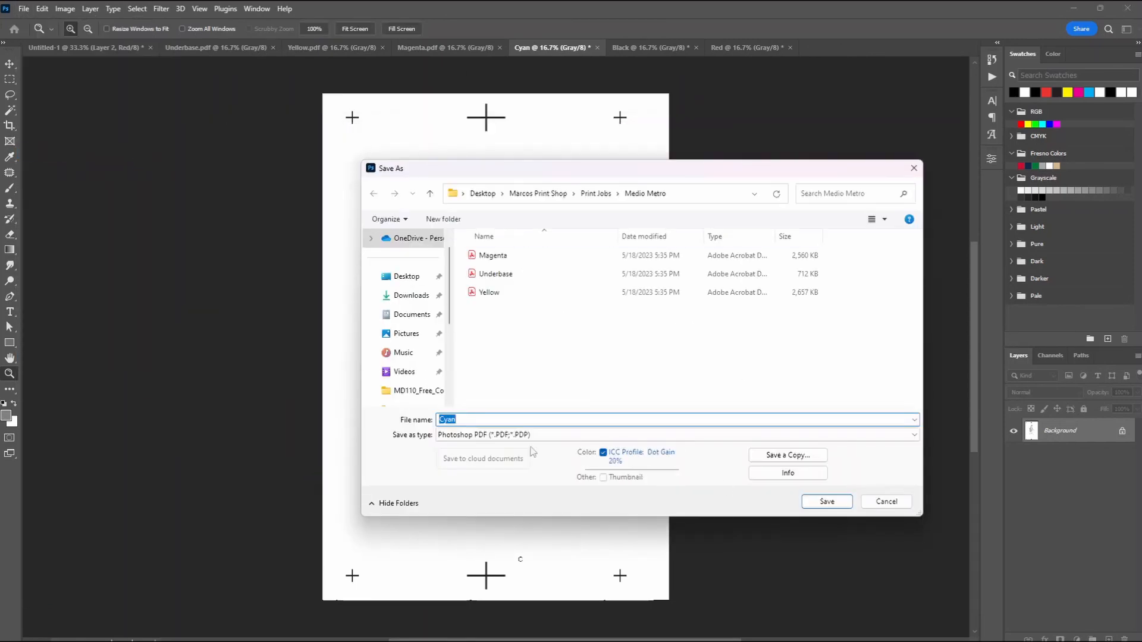
click(844, 502)
click(571, 255)
click(761, 470)
Step: Save the Black document on the computer in the Medio Metro folder as a Photoshop PDF named Black
click(702, 48)
click(24, 9)
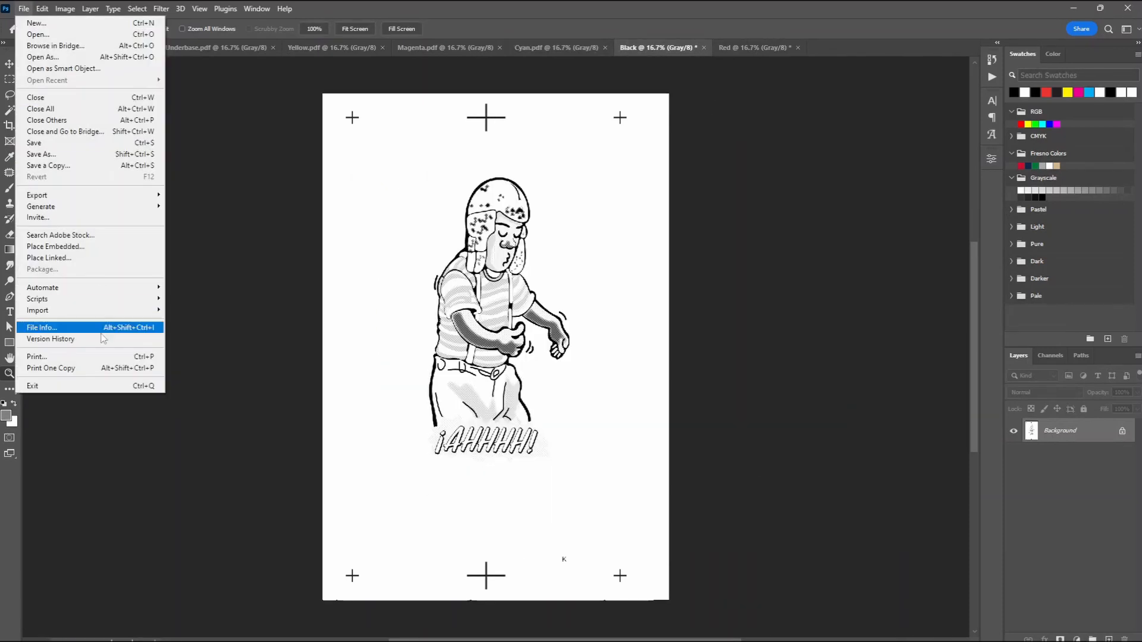
click(42, 154)
click(291, 465)
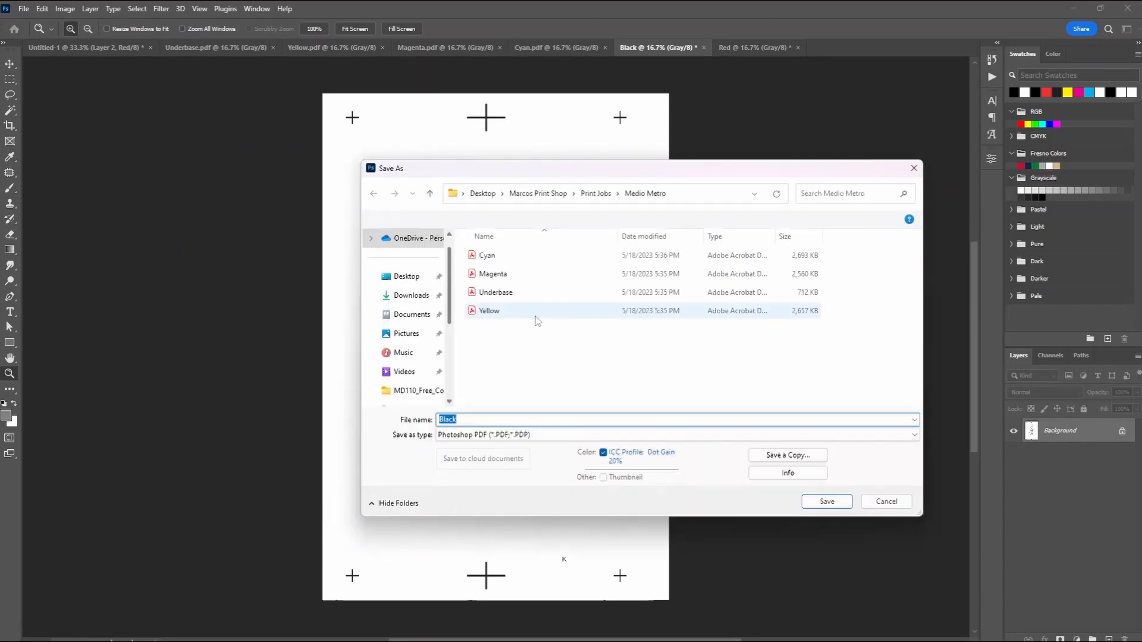
click(829, 502)
click(572, 251)
click(762, 467)
Step: Save the Red document on the computer in the Medio Metro folder as a Photoshop PDF named Red
click(767, 47)
click(23, 9)
click(42, 154)
click(284, 466)
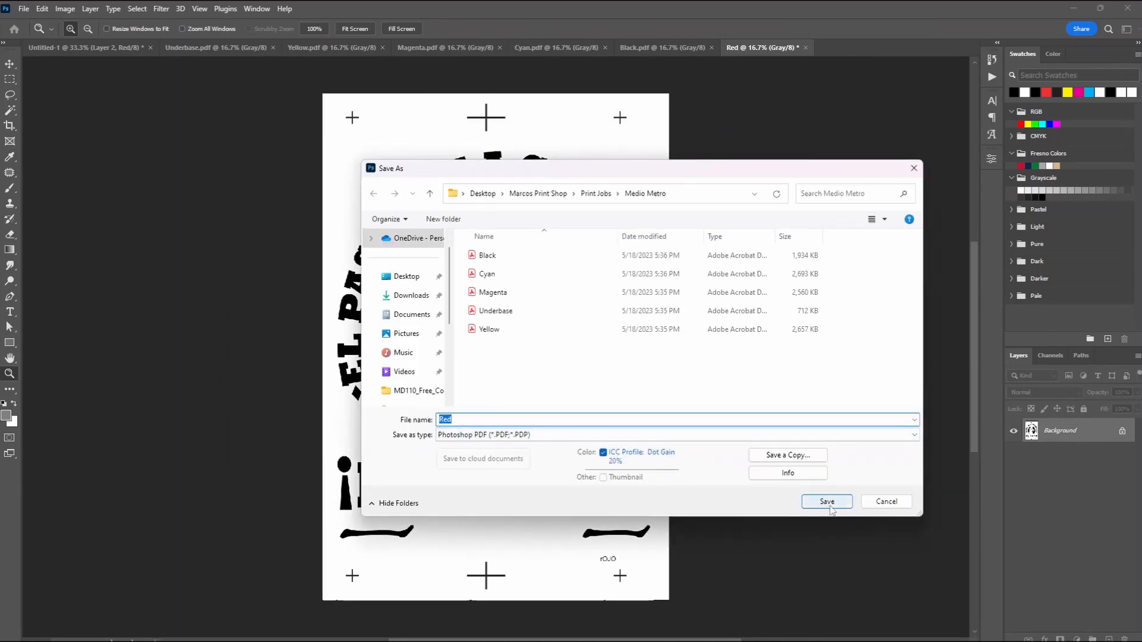
click(828, 503)
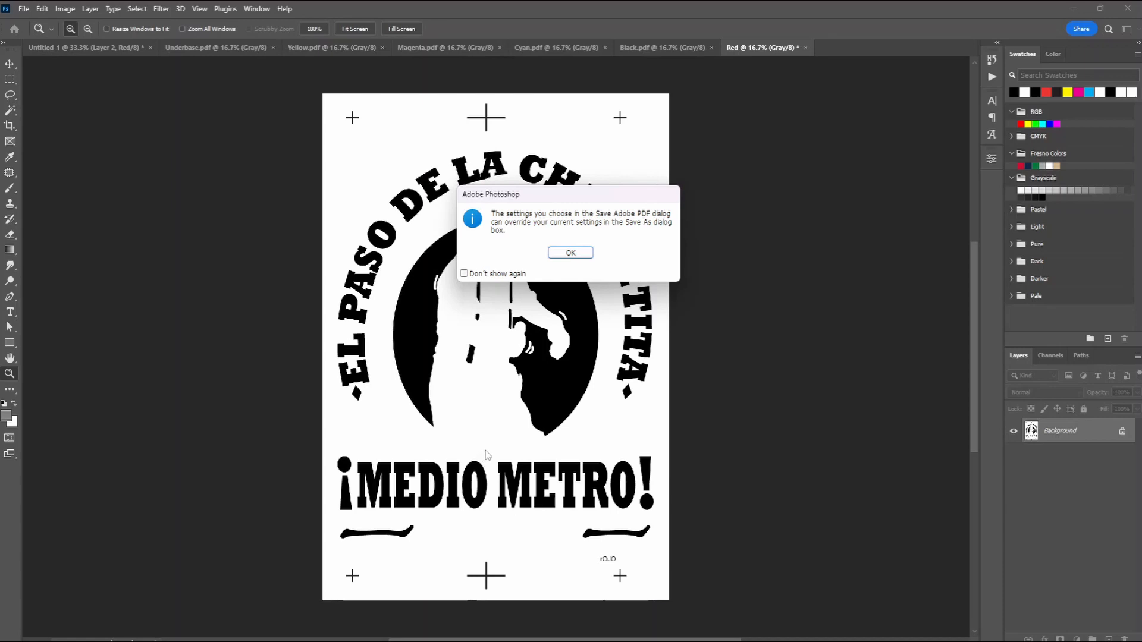
click(577, 255)
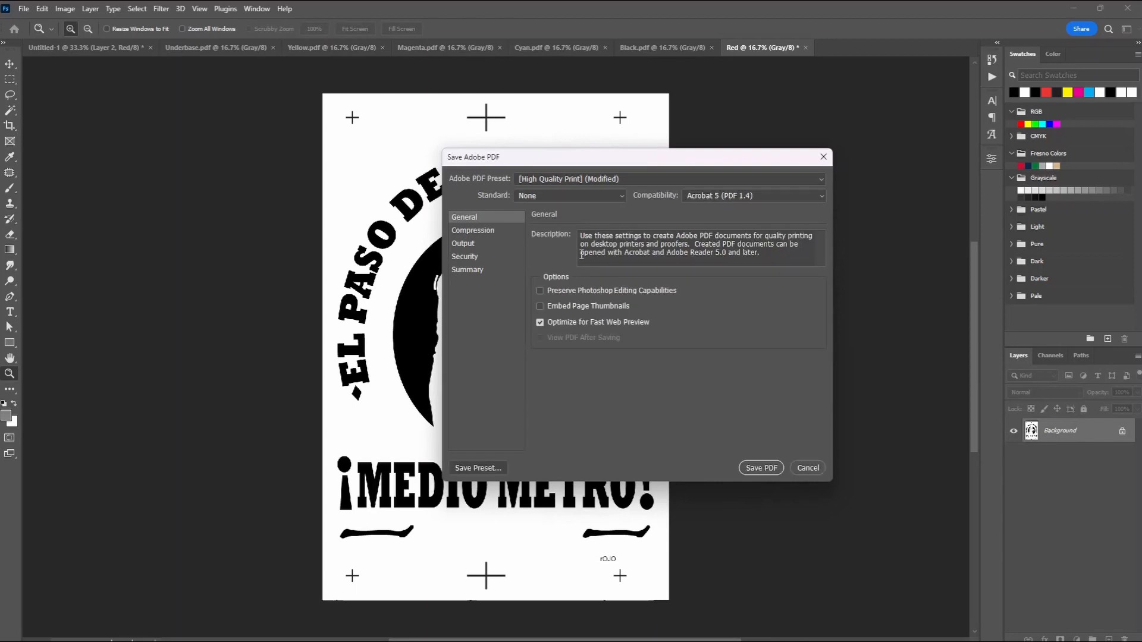
click(748, 468)
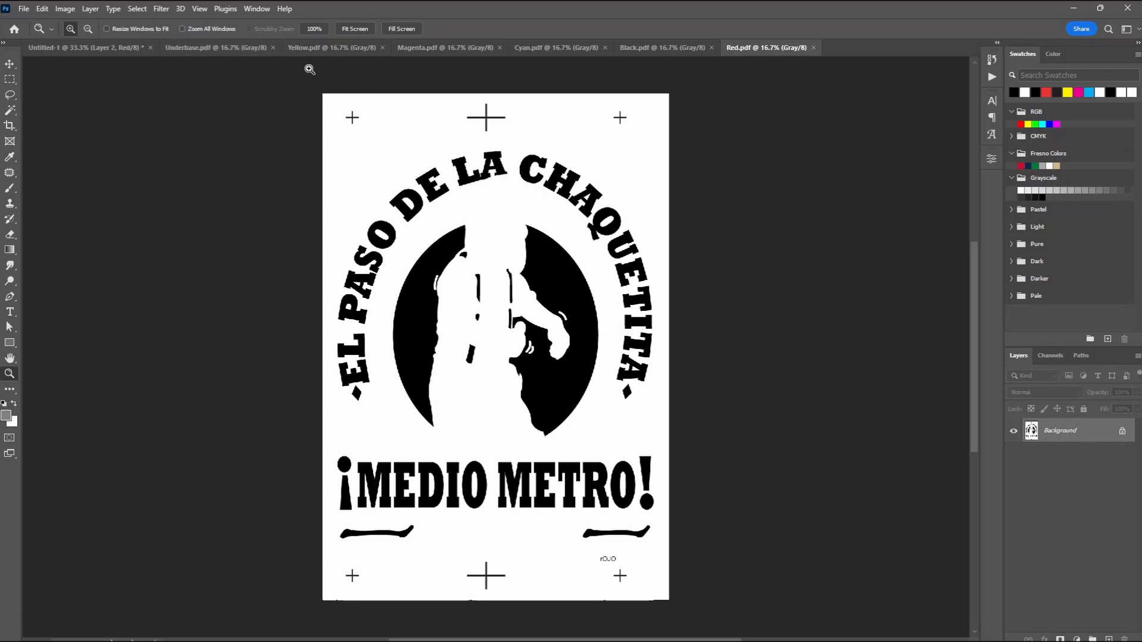
Step: Open the print settings for the Underbase document and choose the Canon iX6800 series printer
click(181, 52)
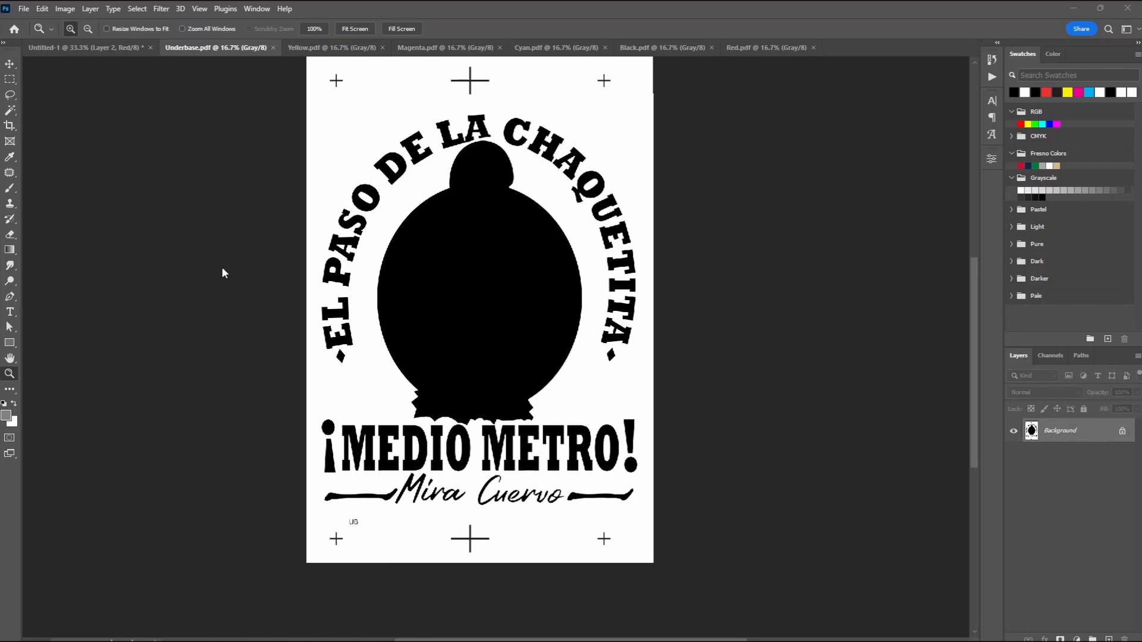
click(24, 9)
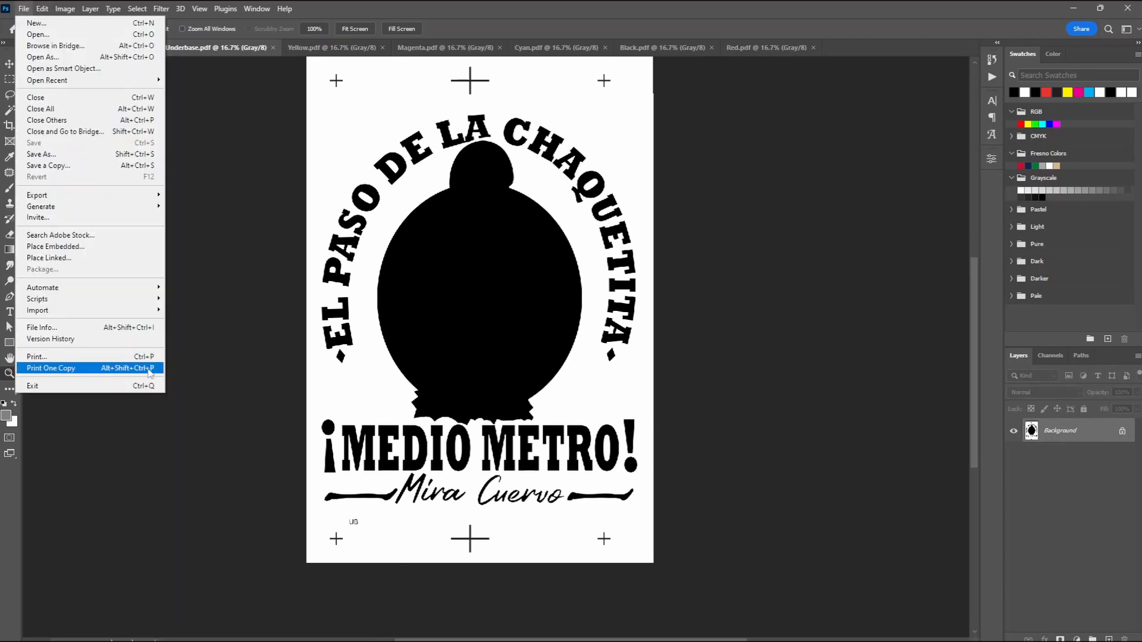
click(86, 359)
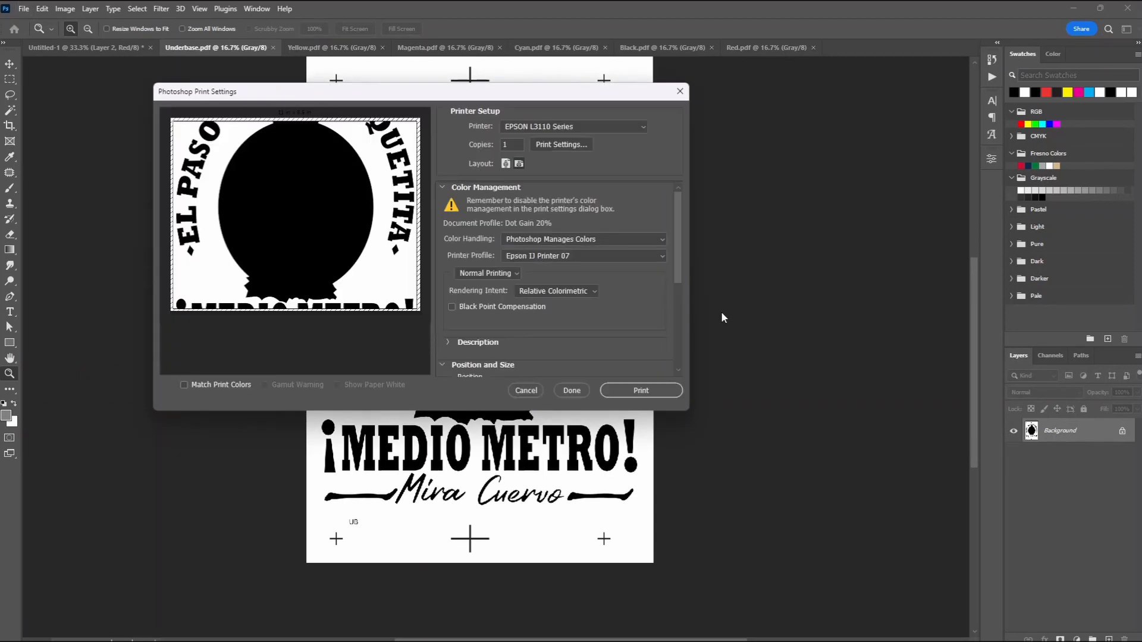
click(638, 125)
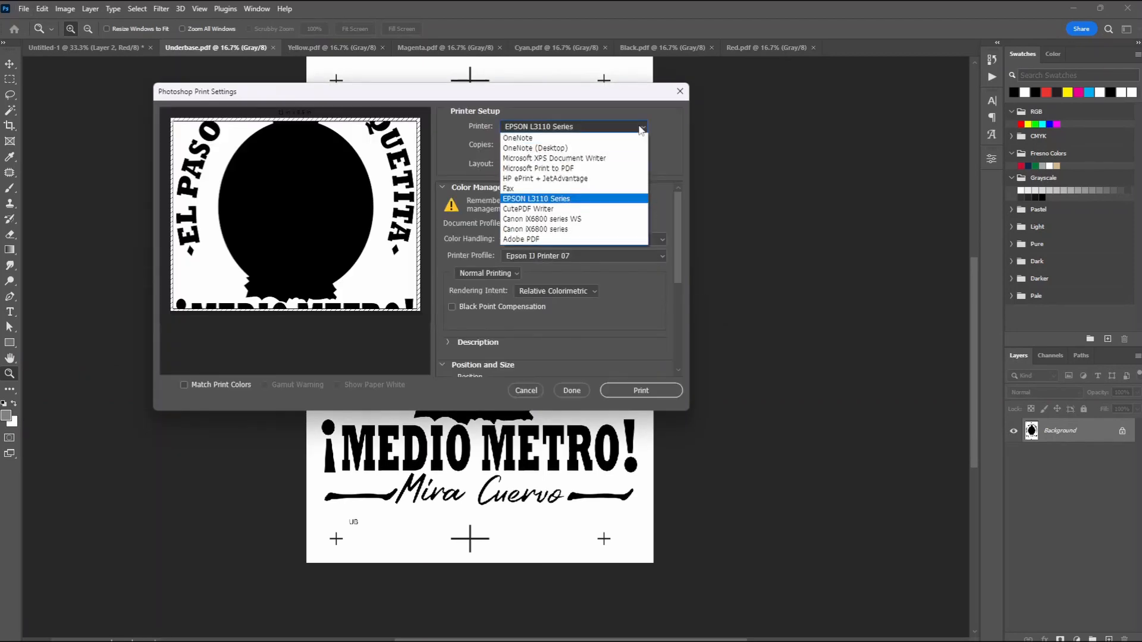
click(594, 229)
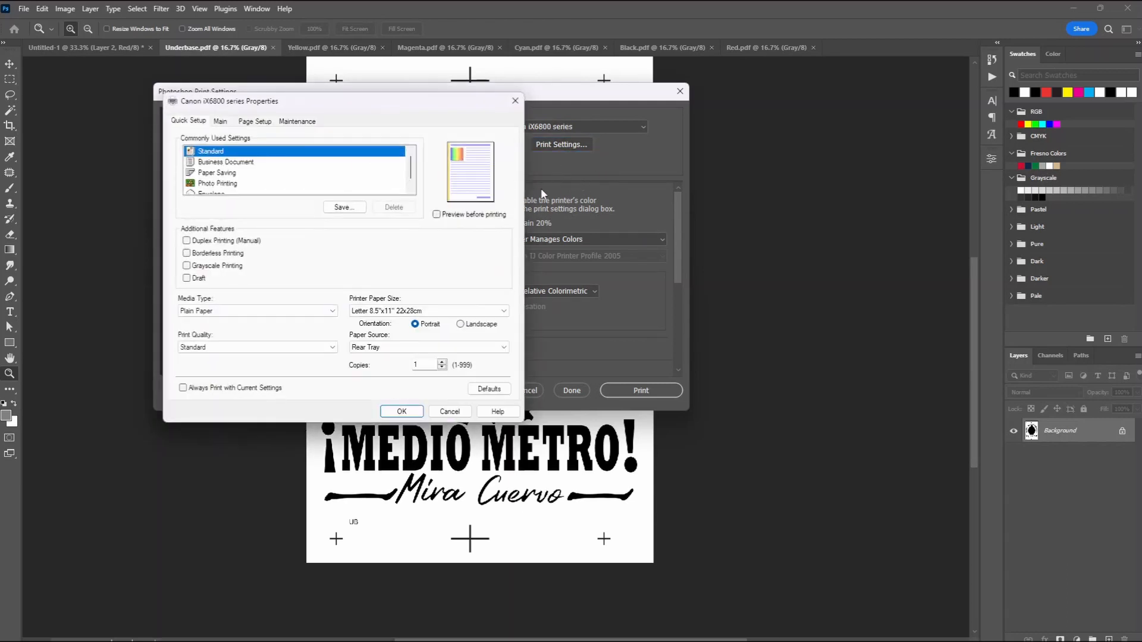
Step: Turn on Grayscale Printing in the printer properties, with Matte Photo Paper as the media type and High print quality
click(186, 266)
click(305, 311)
mouse_move(266, 340)
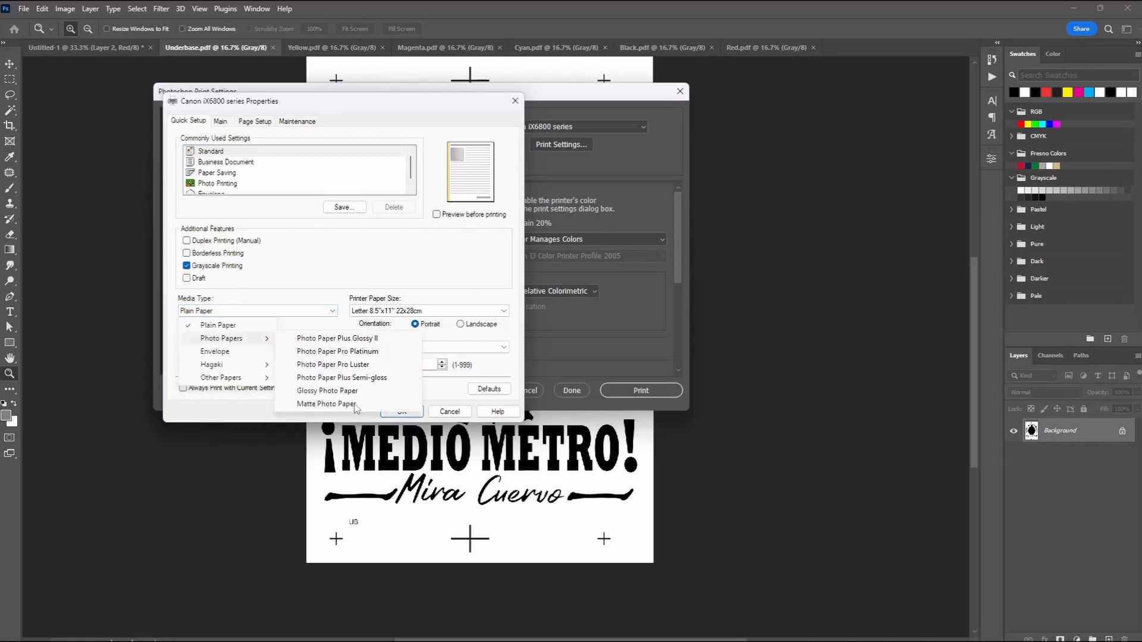
click(331, 404)
click(330, 351)
click(287, 359)
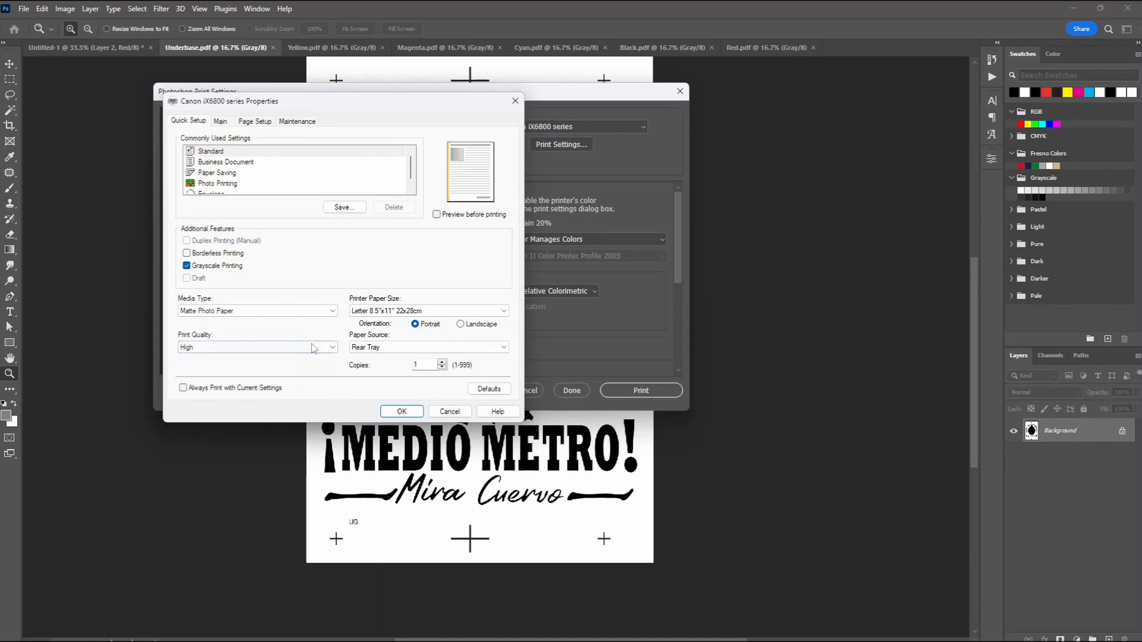
Step: Set the printer paper size to 11"x17" and accept the printer properties
click(506, 313)
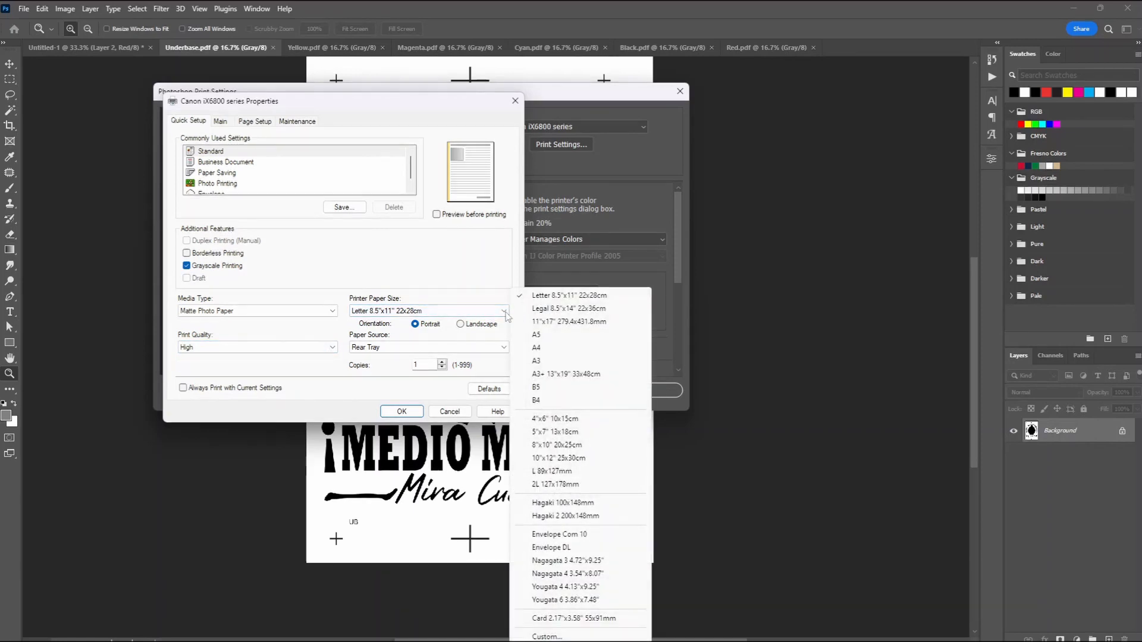
click(563, 322)
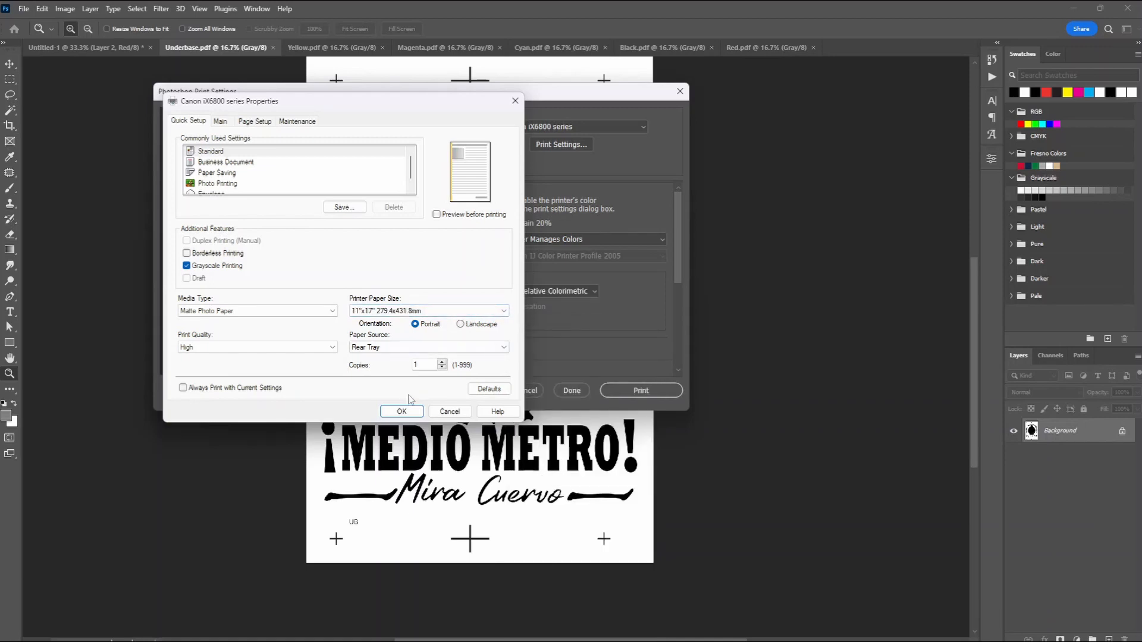
click(401, 411)
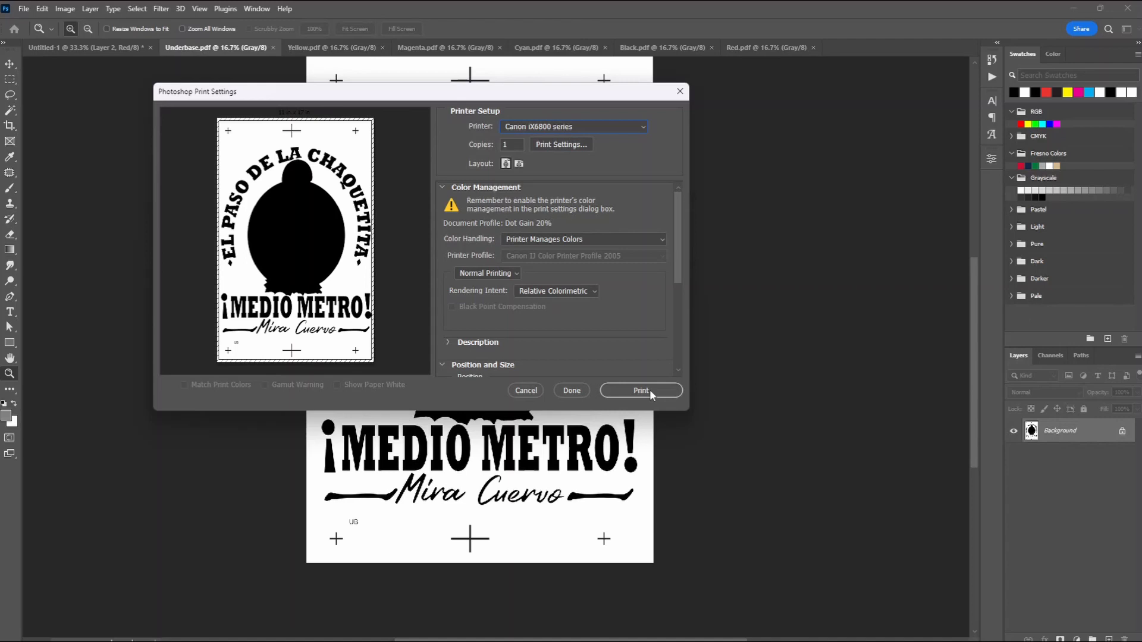
Step: Check the print position, scale and colour management settings, and print the Underbase document
scroll(612, 309, down, 2)
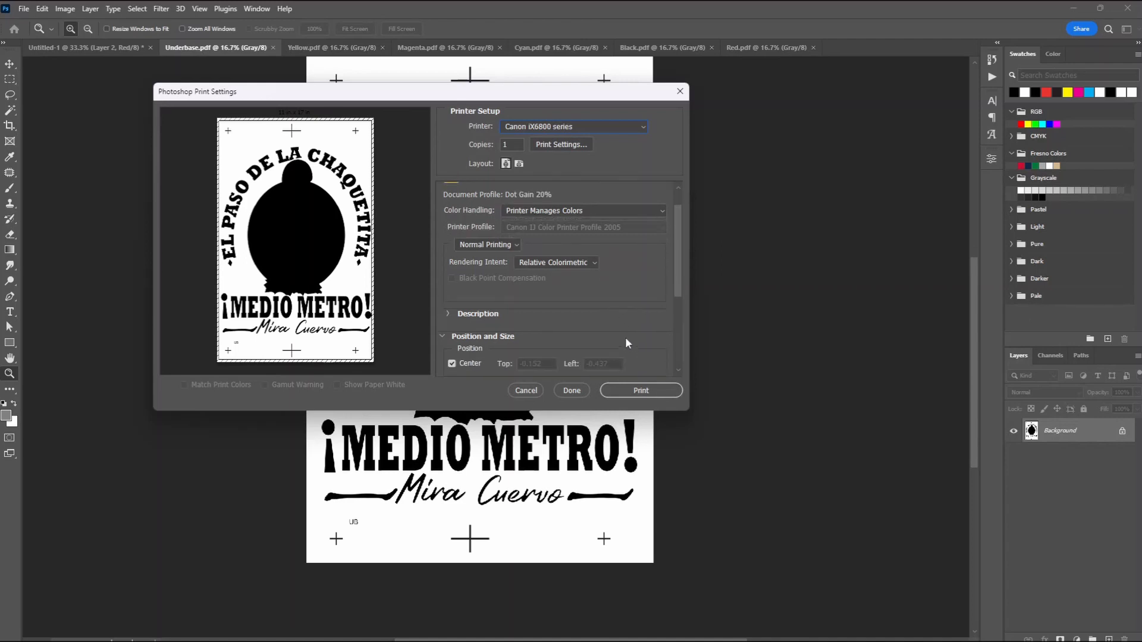
scroll(627, 336, down, 6)
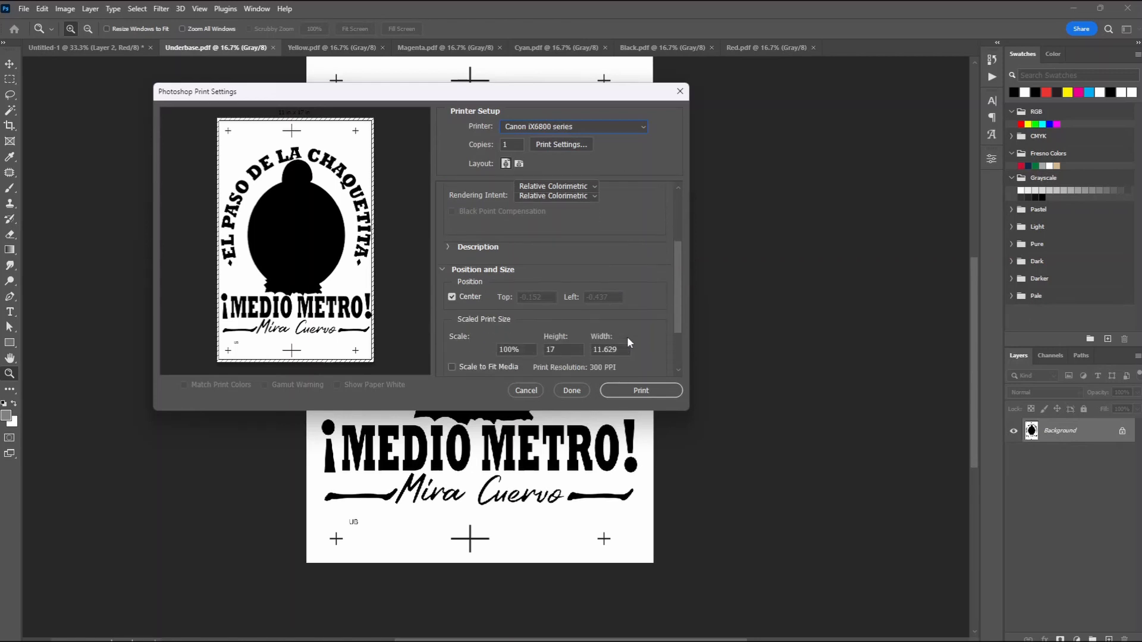
scroll(620, 276, up, 5)
scroll(620, 276, up, 3)
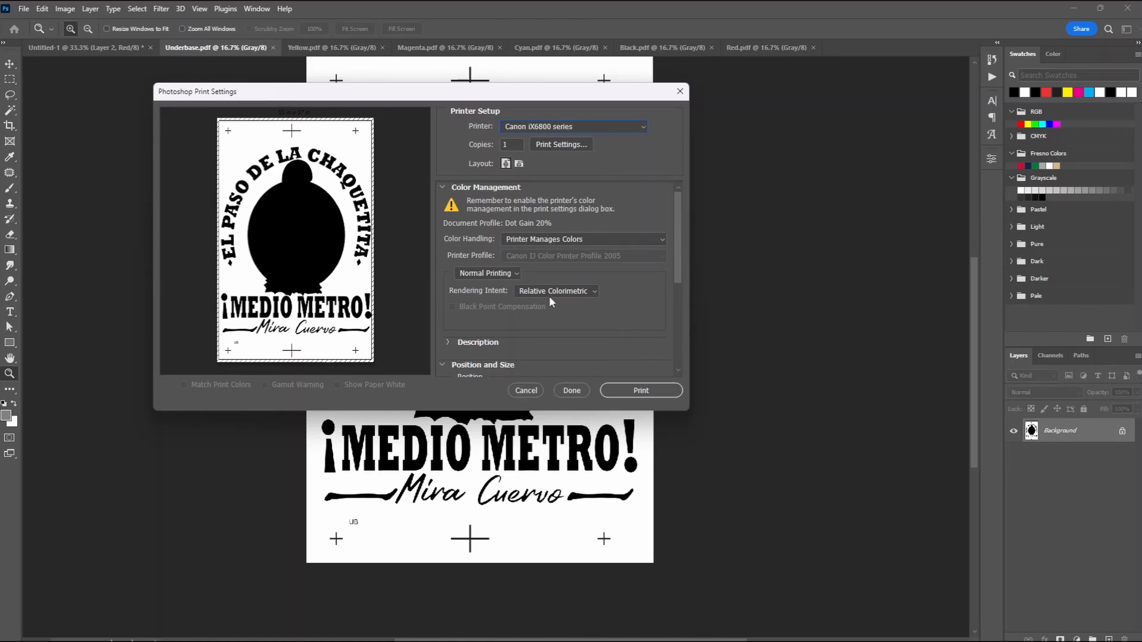
click(640, 391)
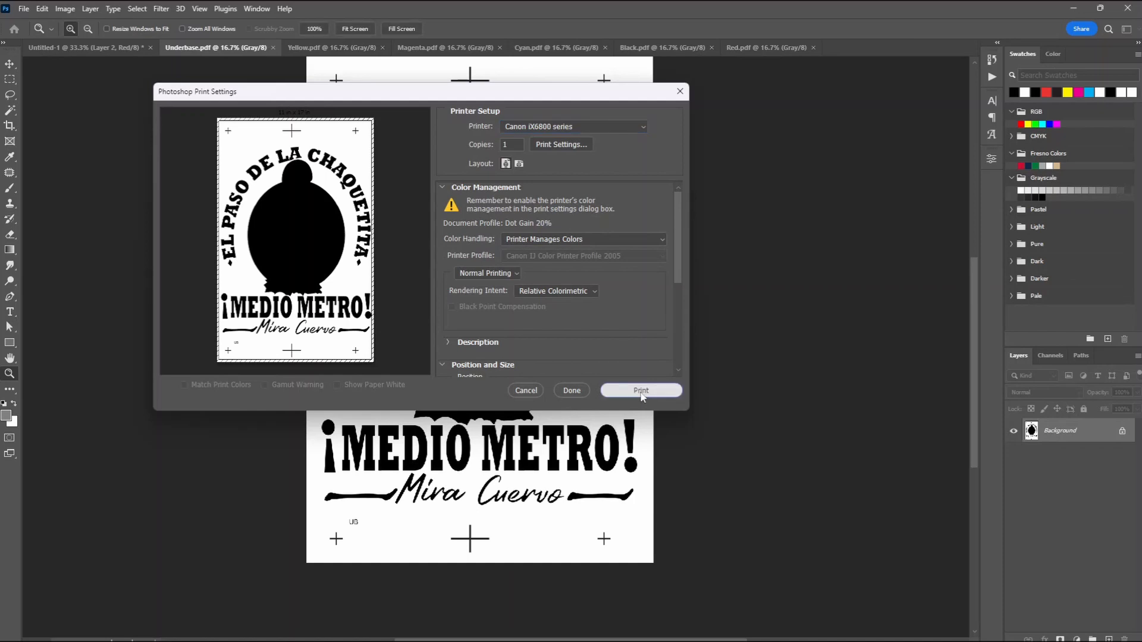
click(532, 249)
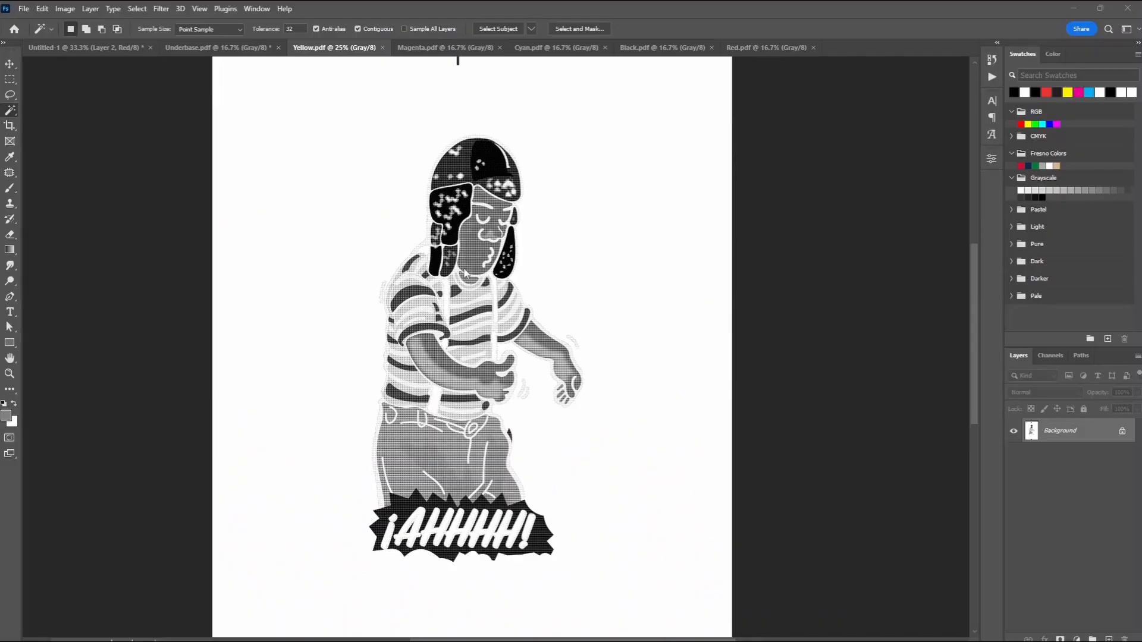
Step: Select the registration marks in the Yellow document with the Magic Wand and set the foreground colour to black
scroll(420, 115, up, 3)
scroll(463, 145, up, 2)
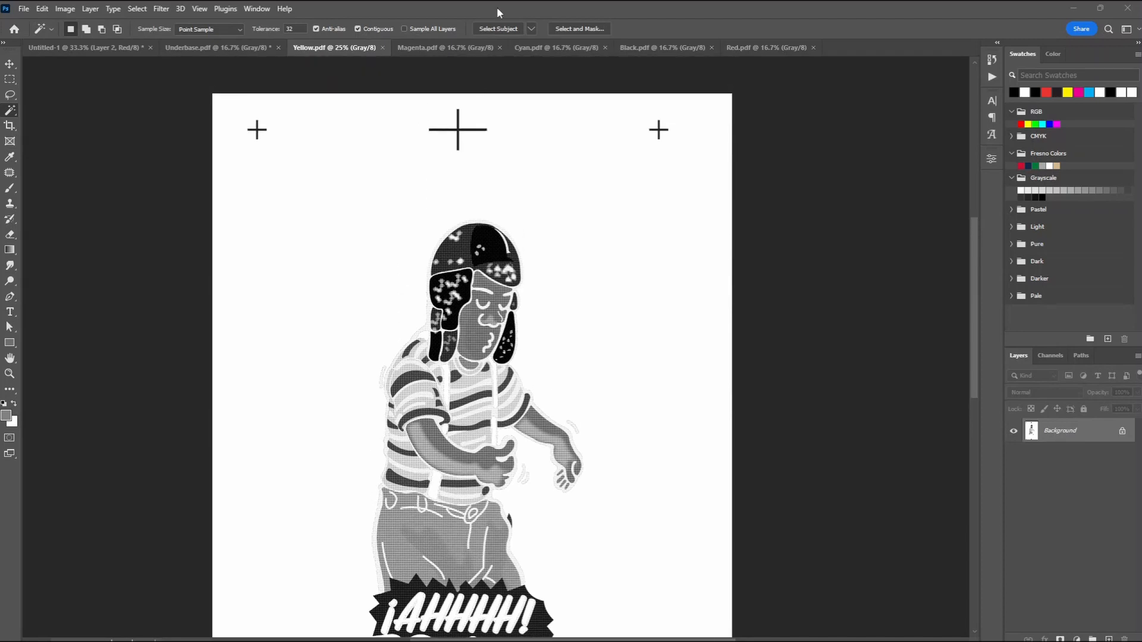
click(463, 135)
click(4, 405)
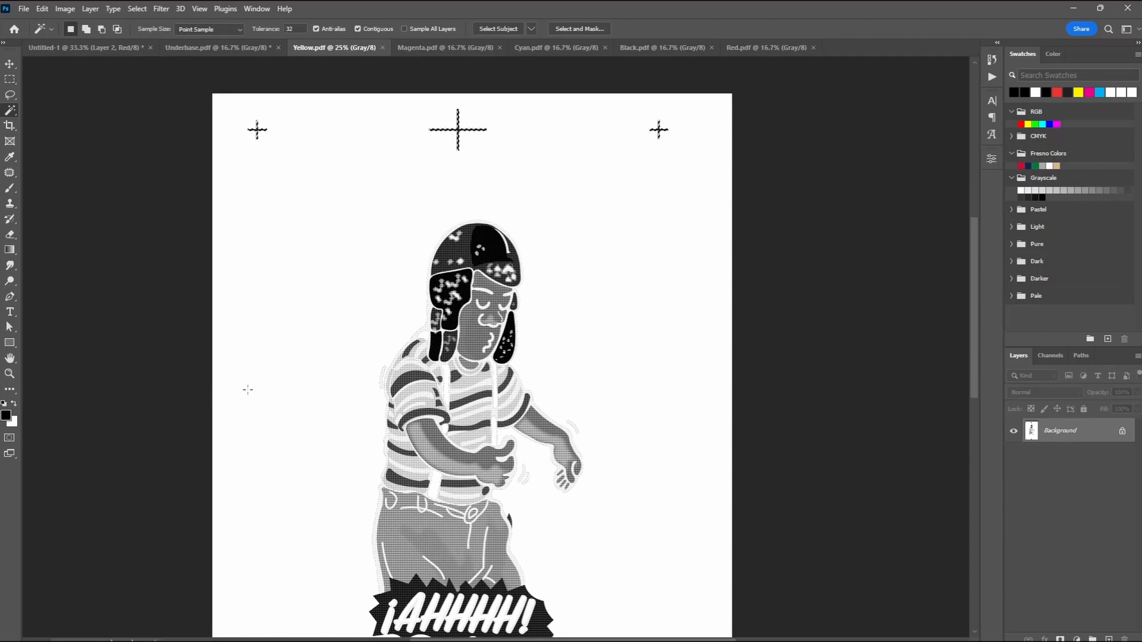
Step: Select the three upper registration marks in the Magenta document together with the Magic Wand
click(438, 49)
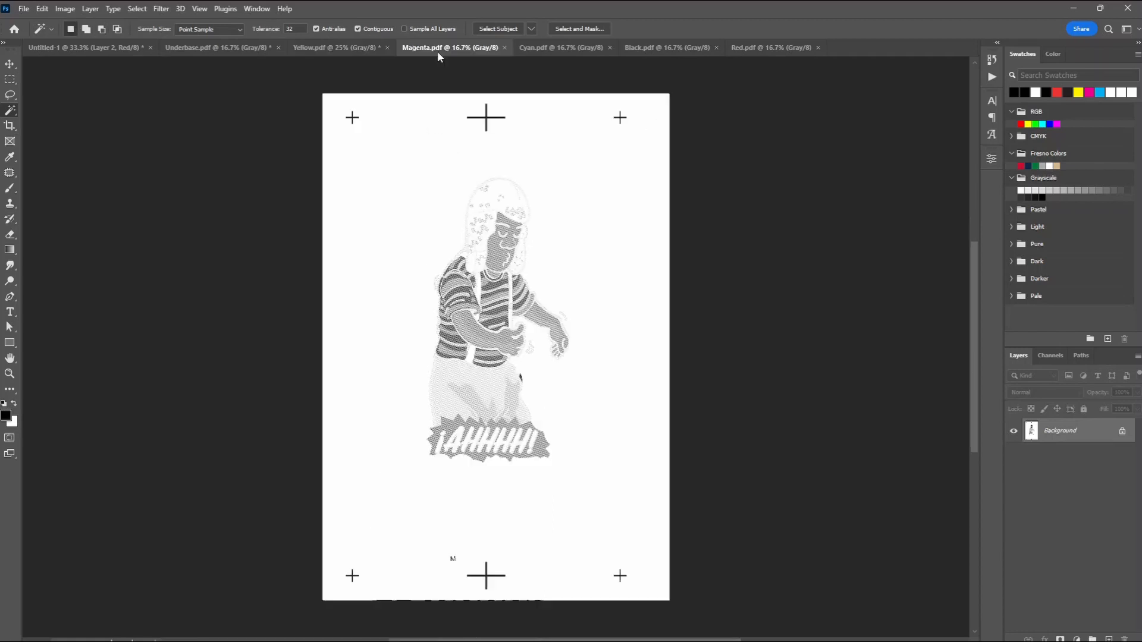
key(z)
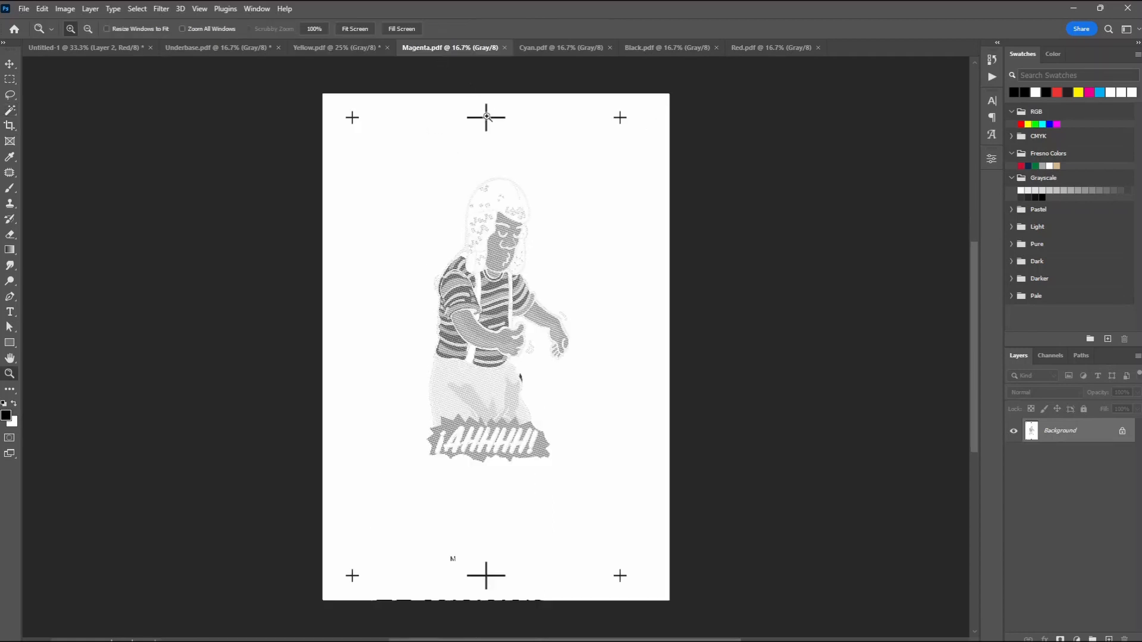
click(488, 122)
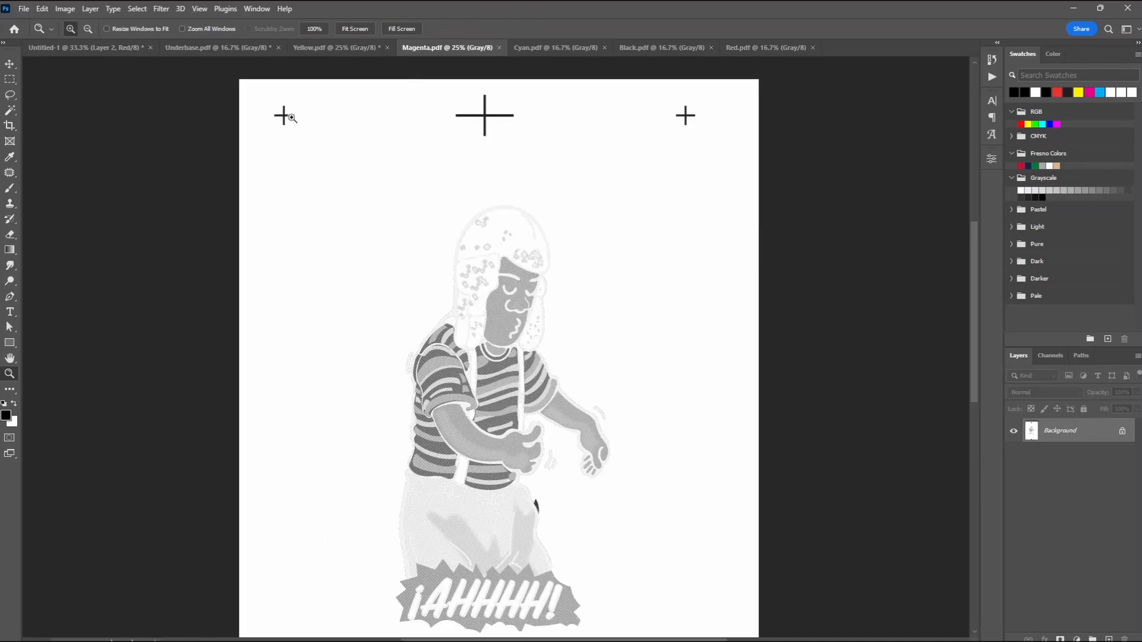
key(a)
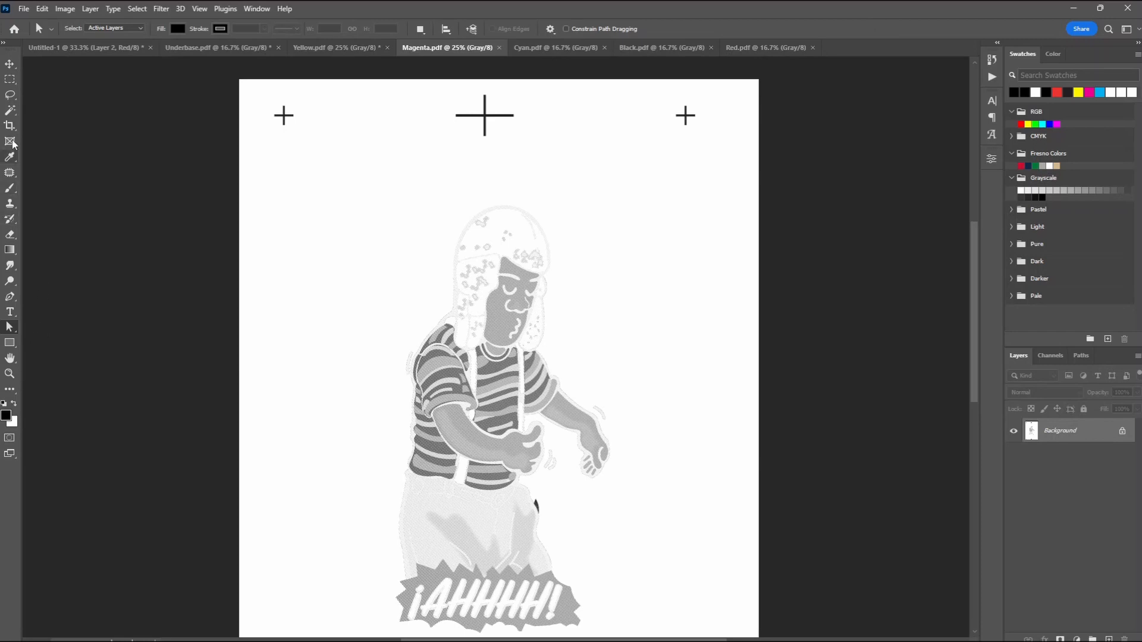
click(10, 110)
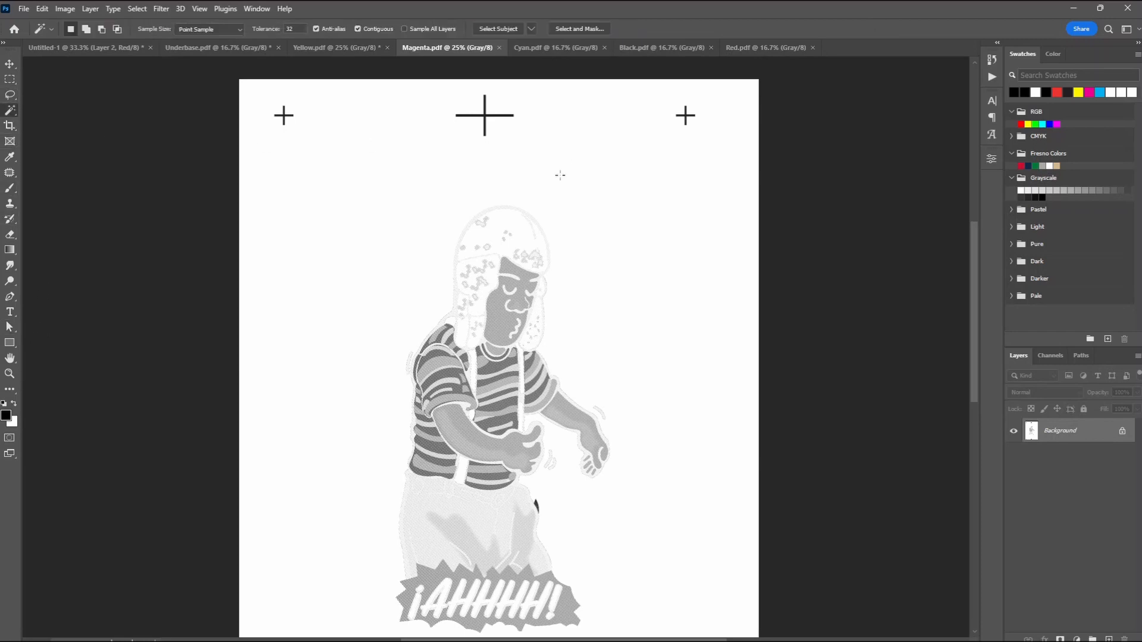
click(485, 114)
key(shift)
shift+click(284, 115)
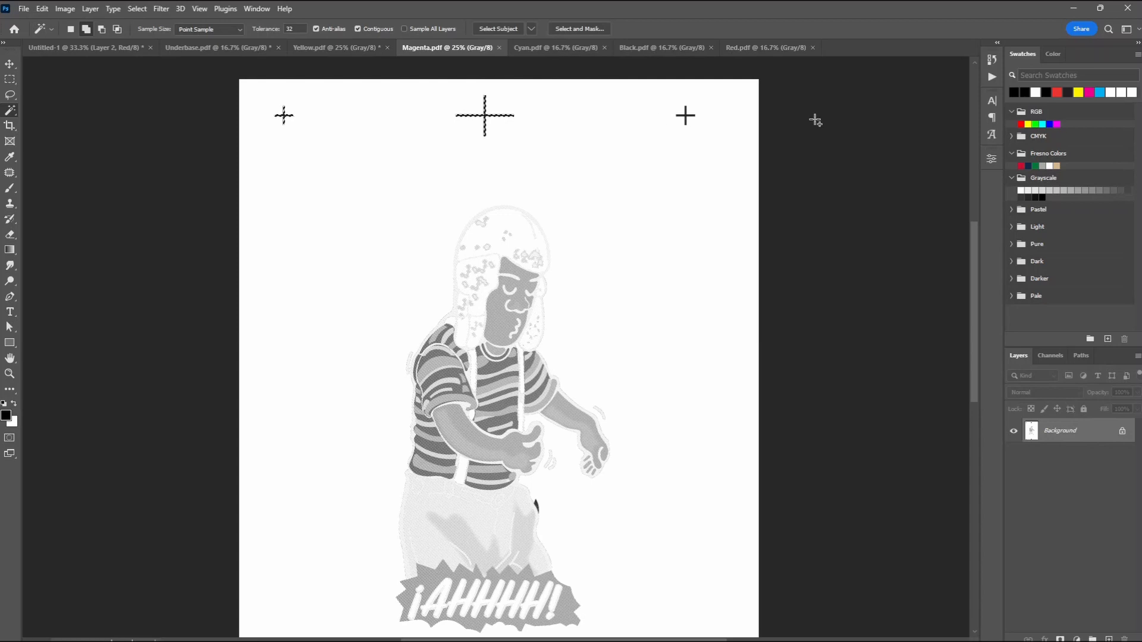
shift+click(686, 116)
scroll(326, 433, down, 5)
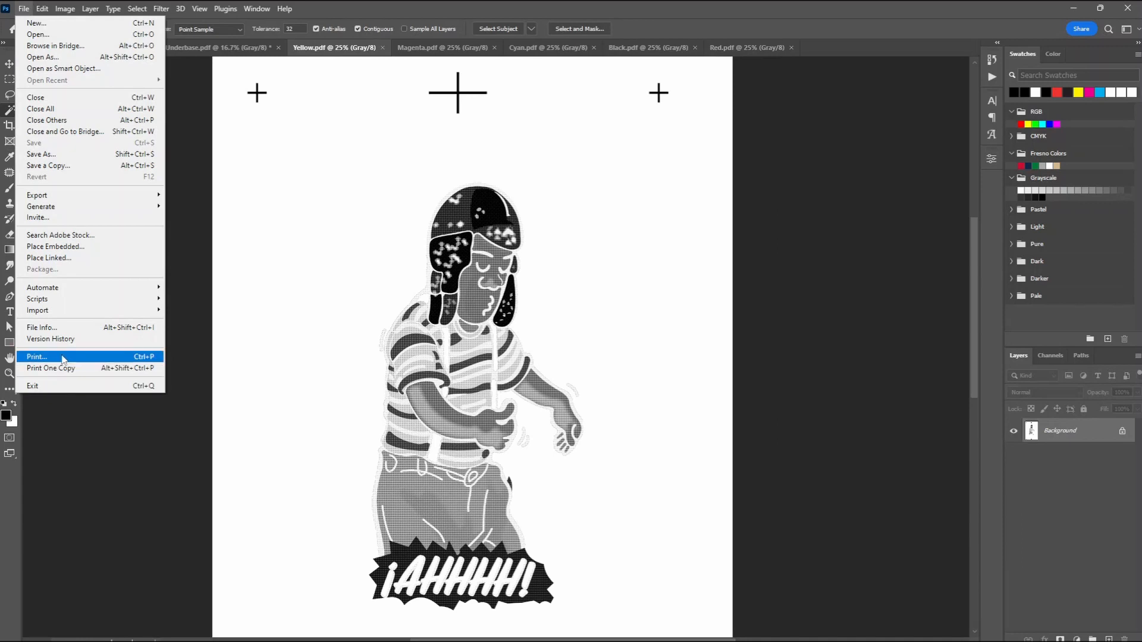
Step: Open the print settings for the Yellow document and choose the Canon iX6800 series printer
click(63, 357)
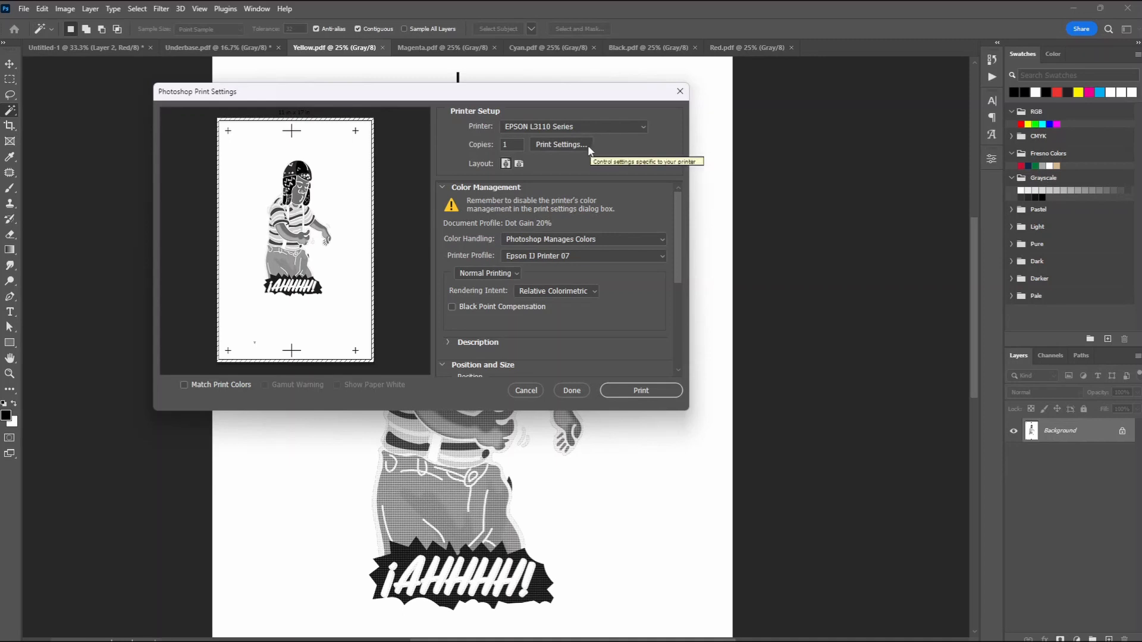
click(564, 146)
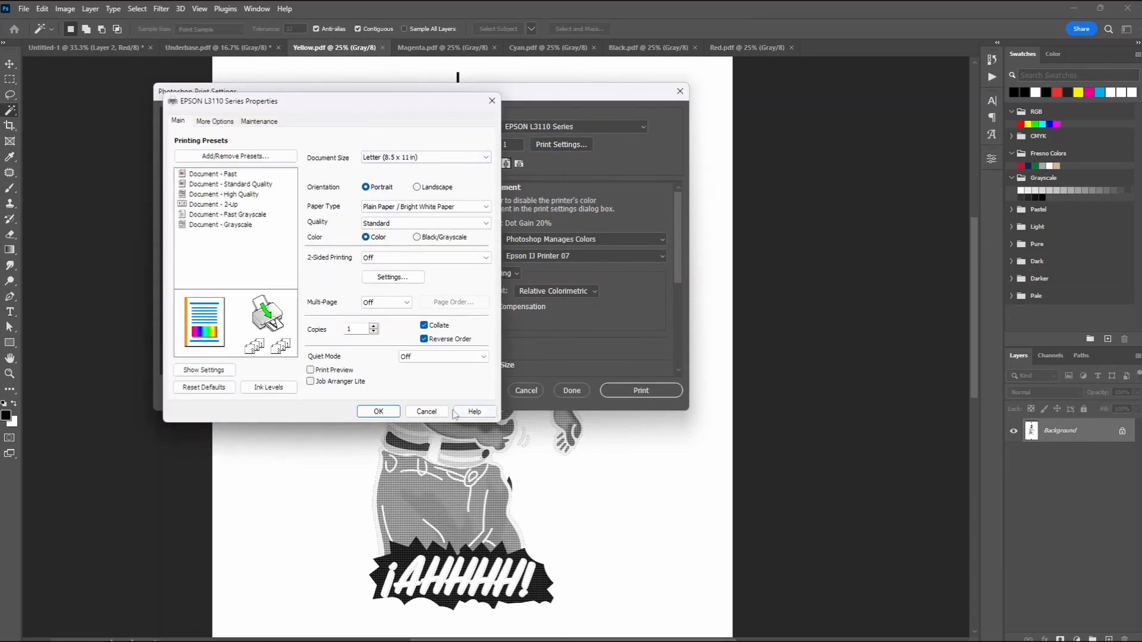
click(426, 412)
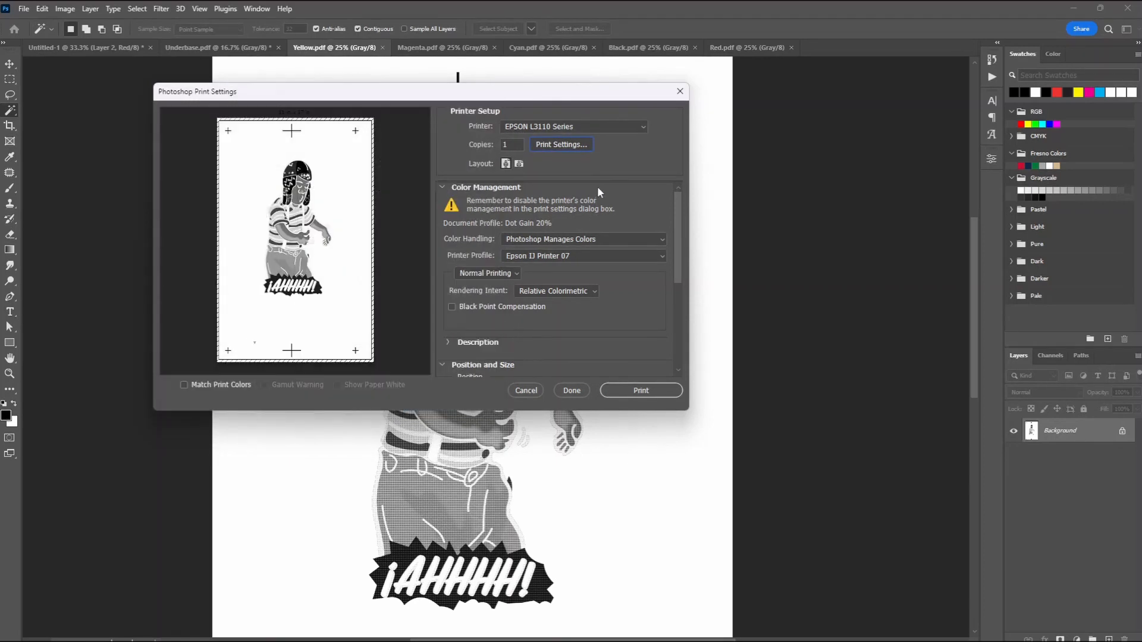
click(574, 126)
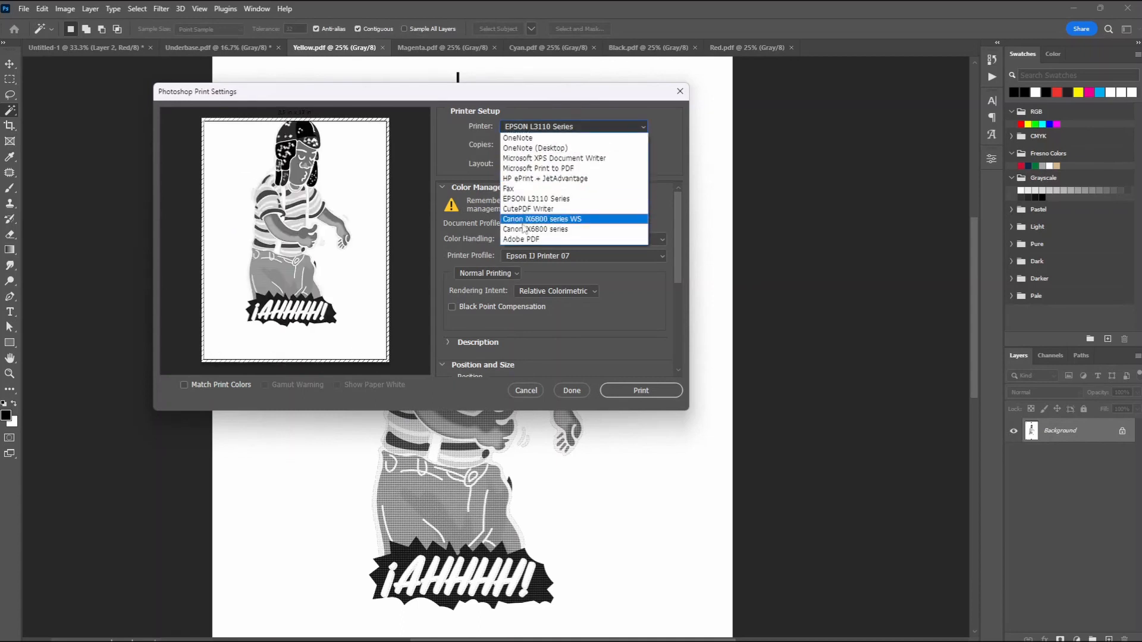
click(546, 230)
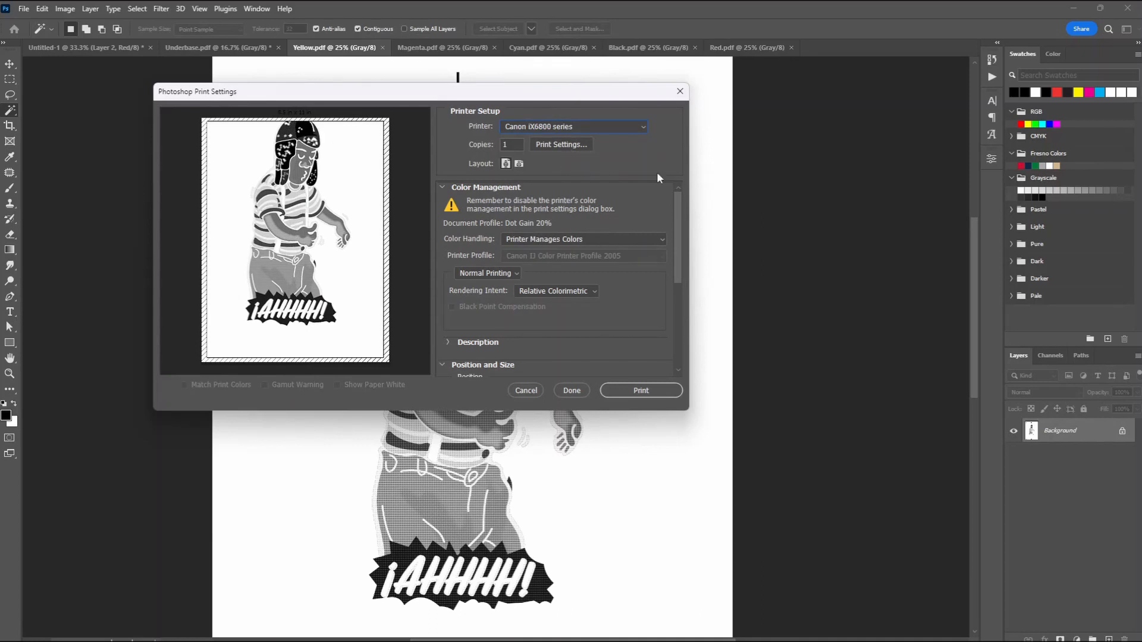
Step: Enable Grayscale Printing in the Canon printer properties and set the media type to Matte Photo Paper and print quality to High
click(551, 144)
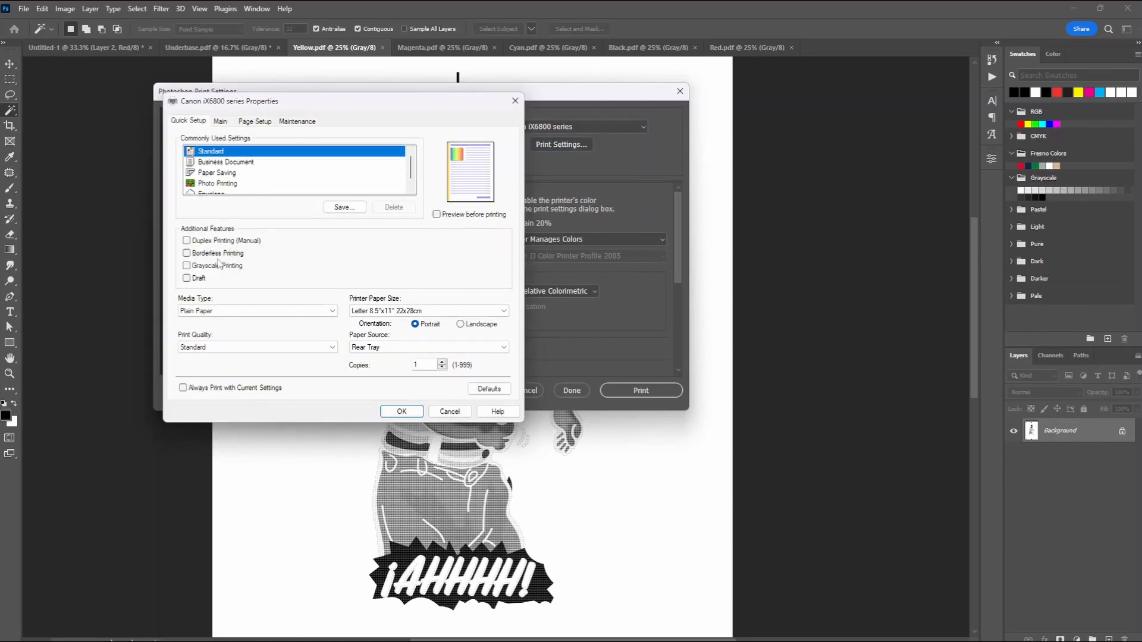
click(218, 269)
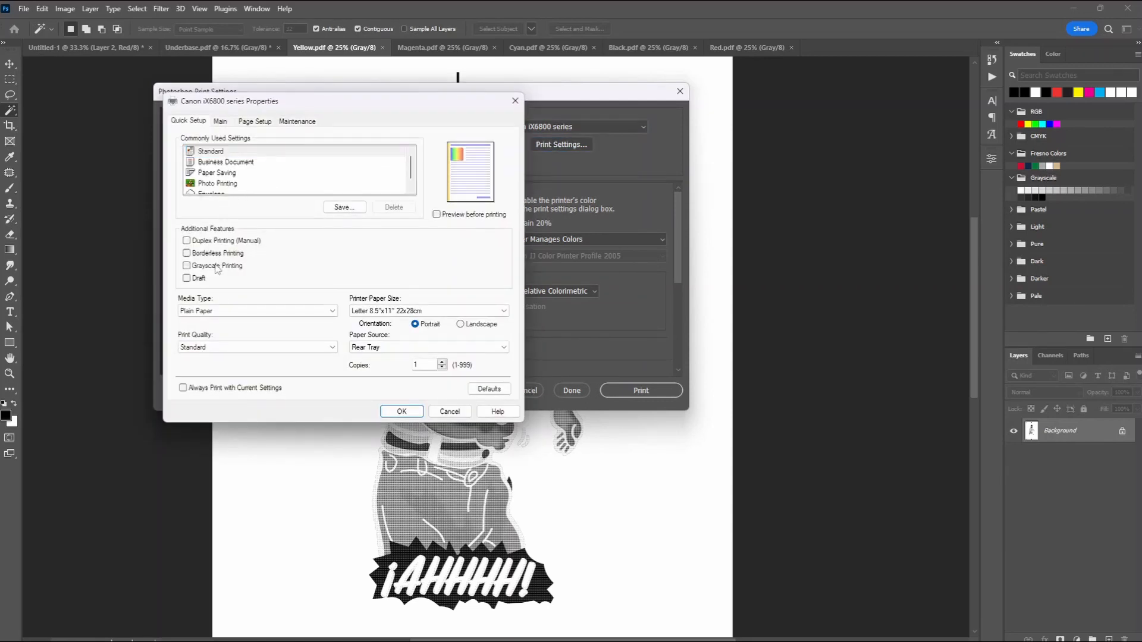
click(228, 313)
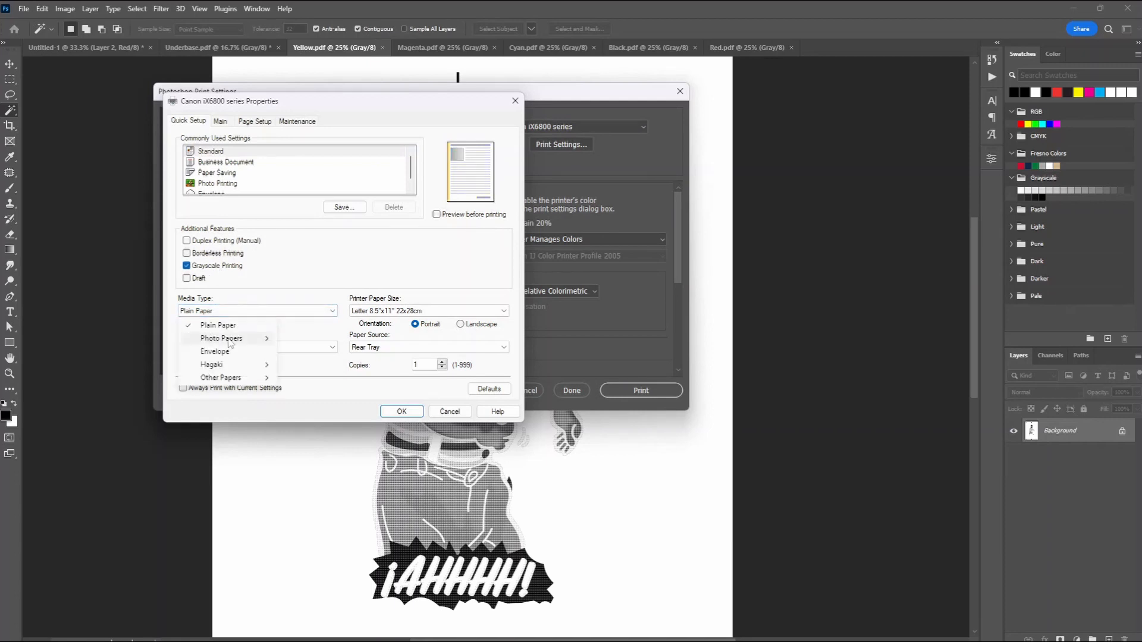
mouse_move(230, 340)
click(336, 406)
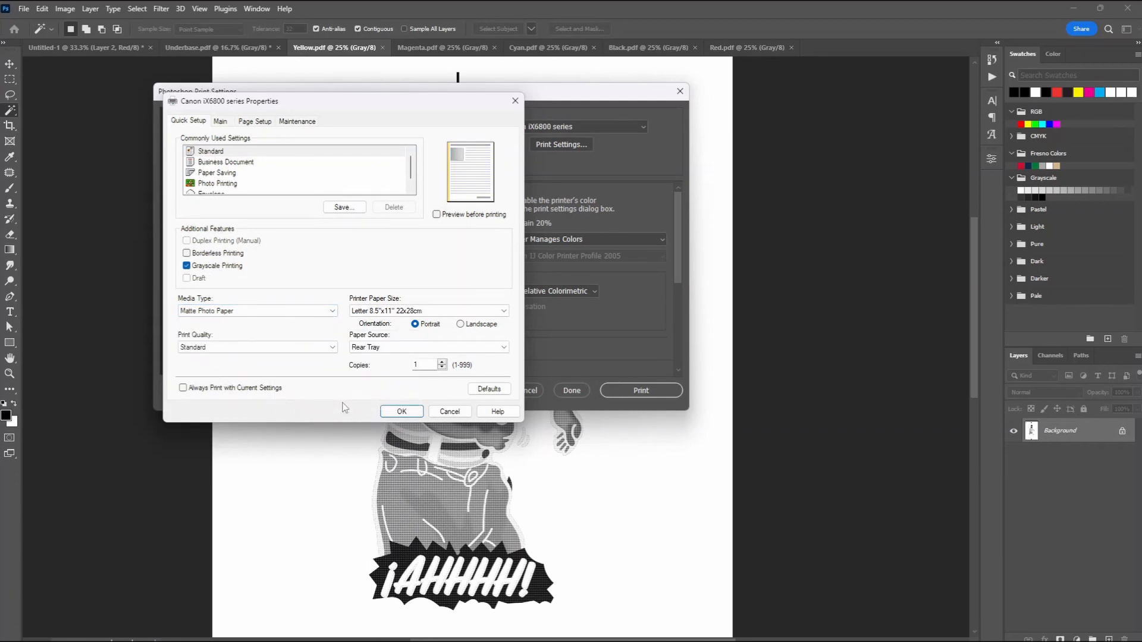
click(215, 349)
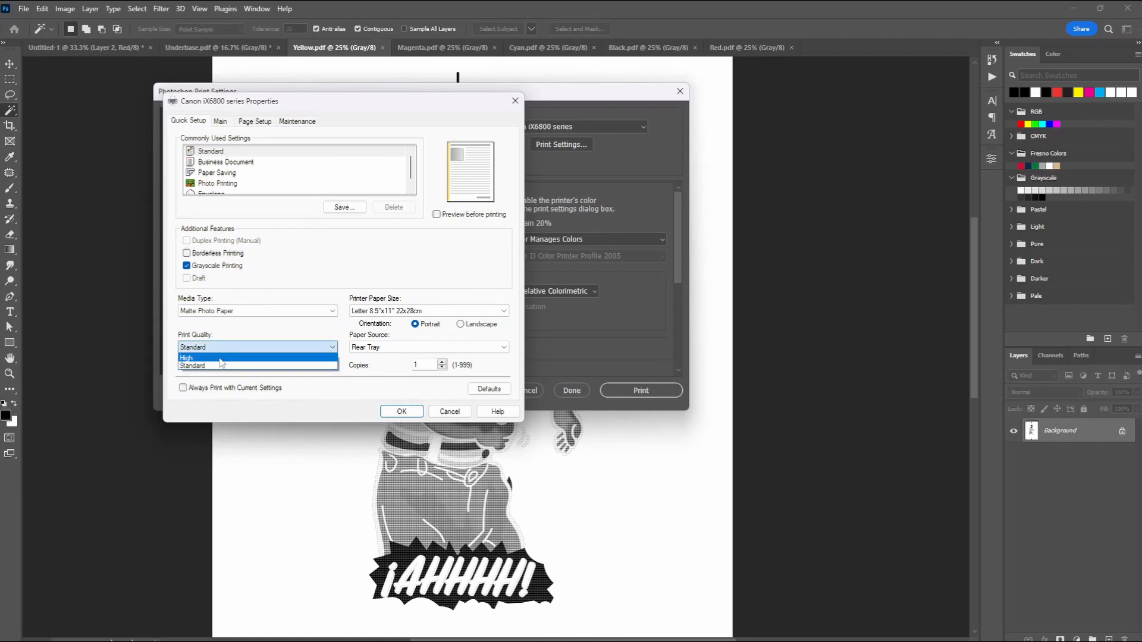
click(235, 357)
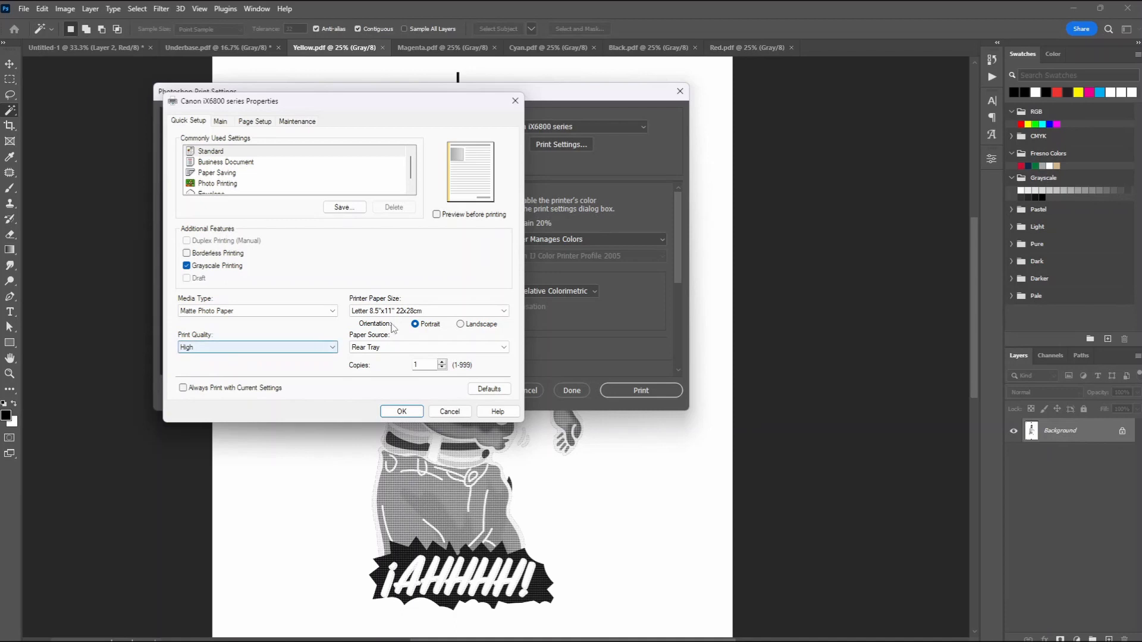
Step: Set the printer paper size to 11"x17", accept the properties, and print the Yellow document despite the clipping warning
click(442, 311)
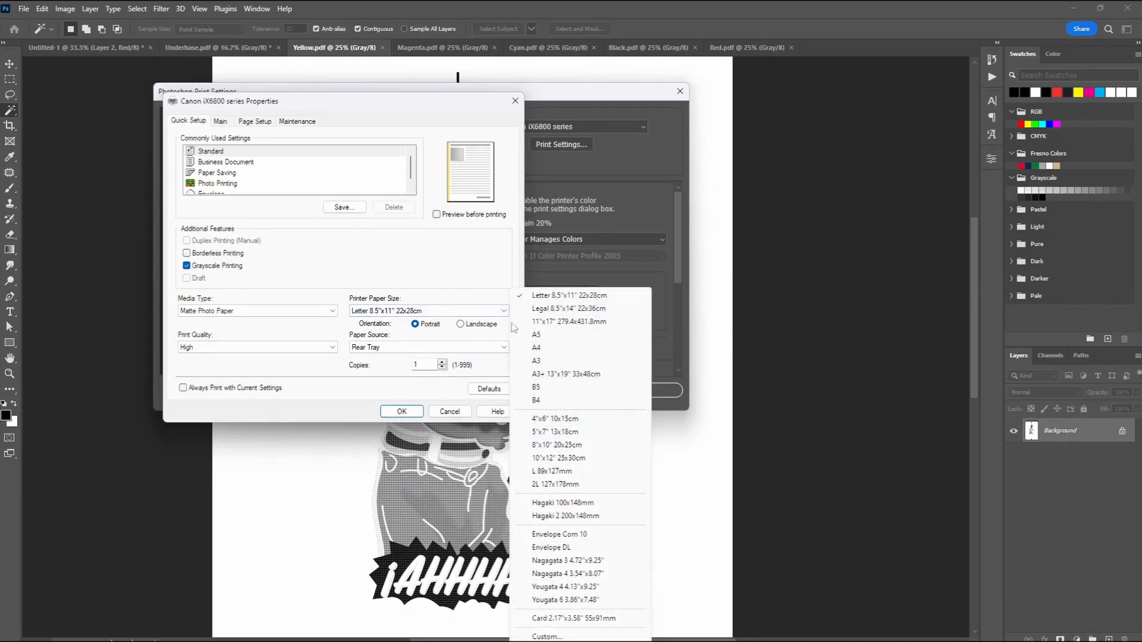
click(564, 322)
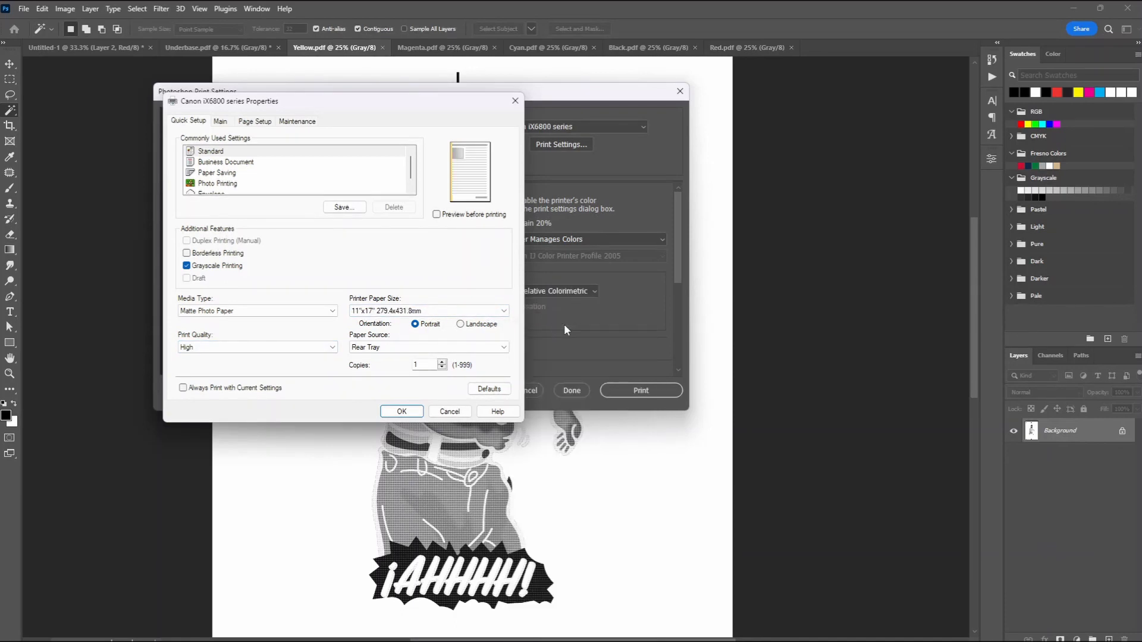
click(410, 414)
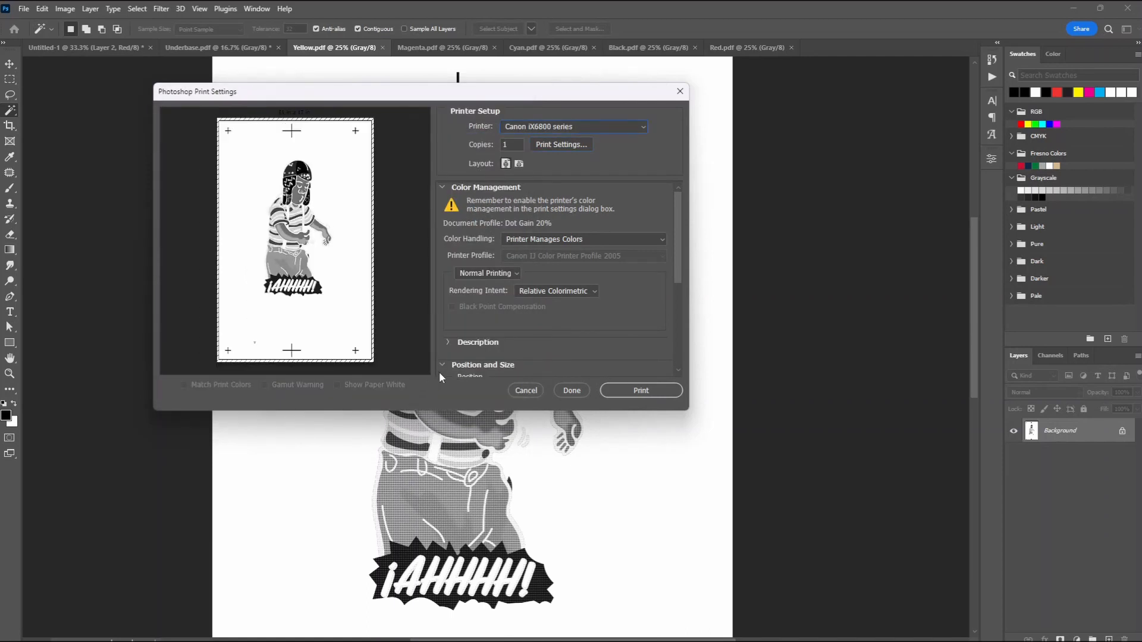
click(647, 392)
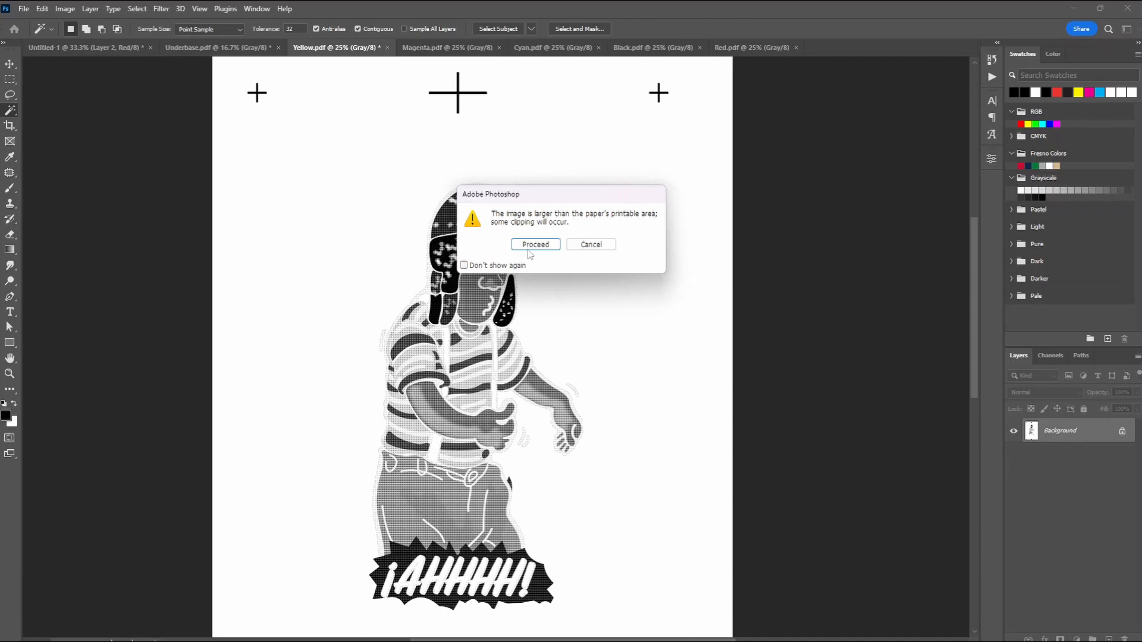
click(532, 246)
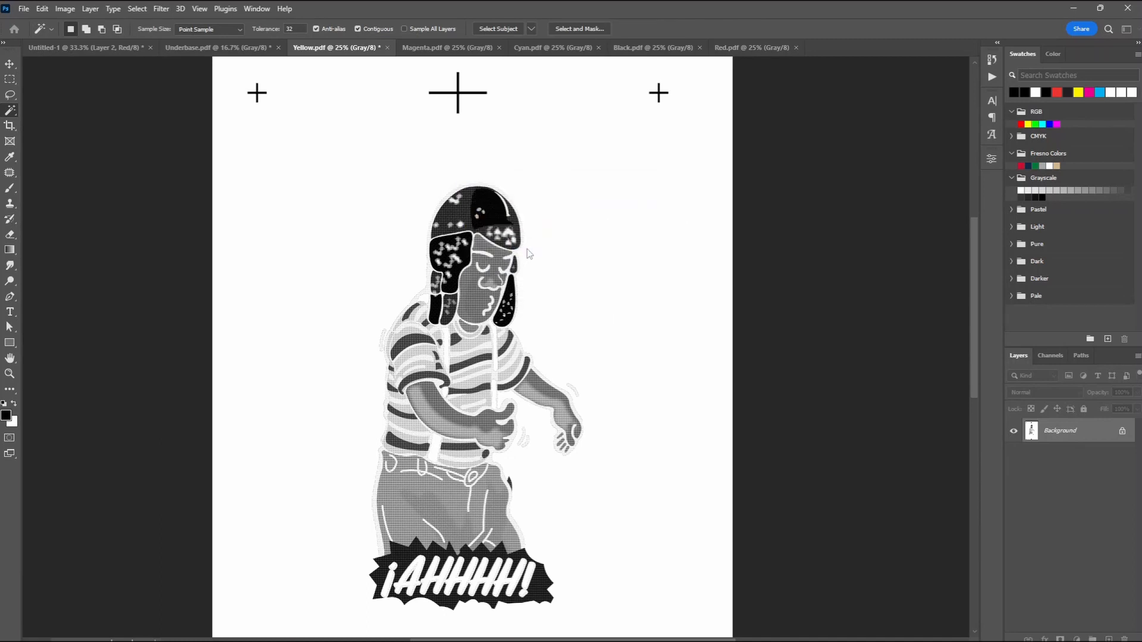